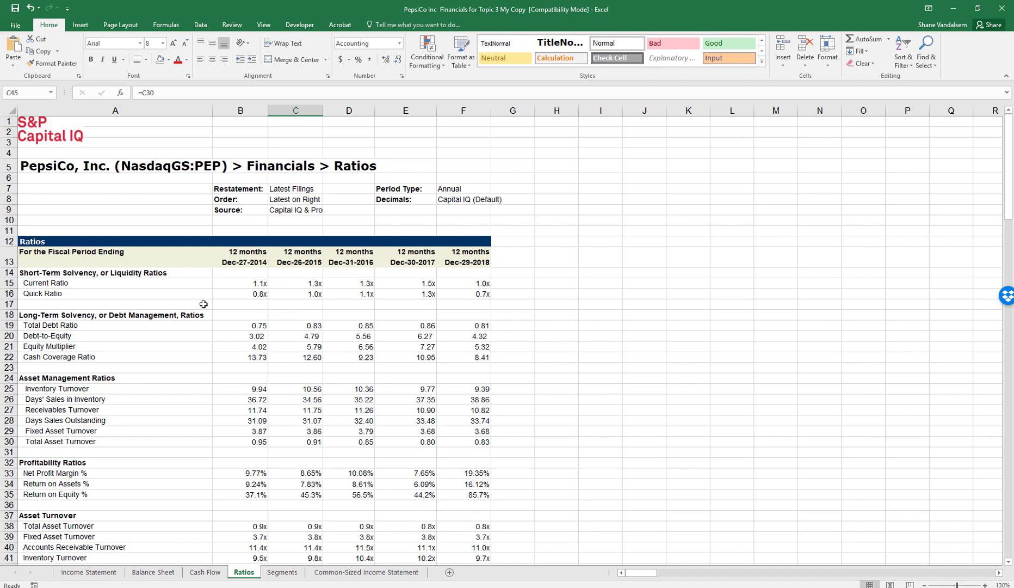
Step: Look through the Income Statement, Balance Sheet and Cash Flow sheets in turn, clearing the selected print areas on the income and cash flow sheets
click(98, 573)
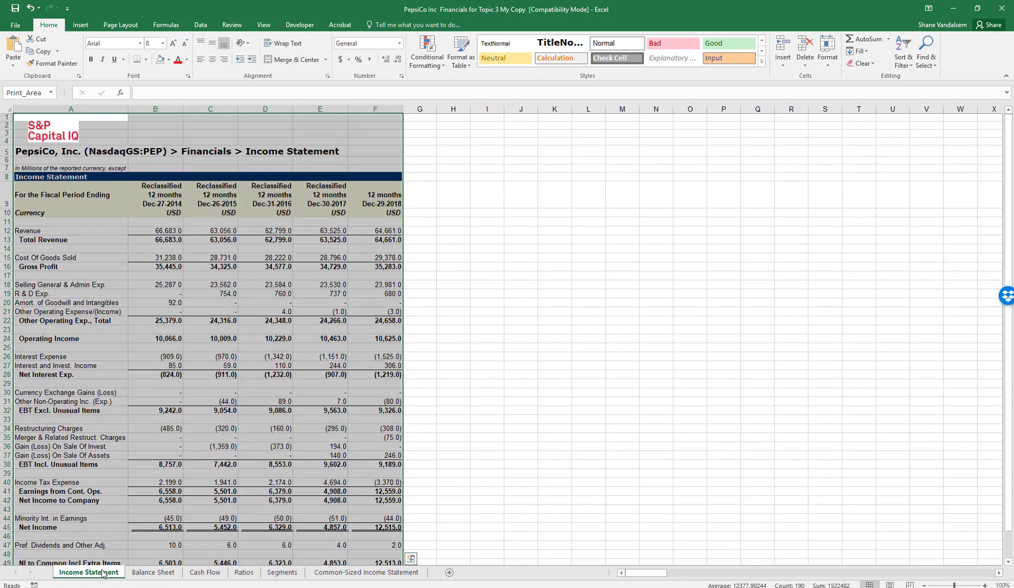
click(728, 266)
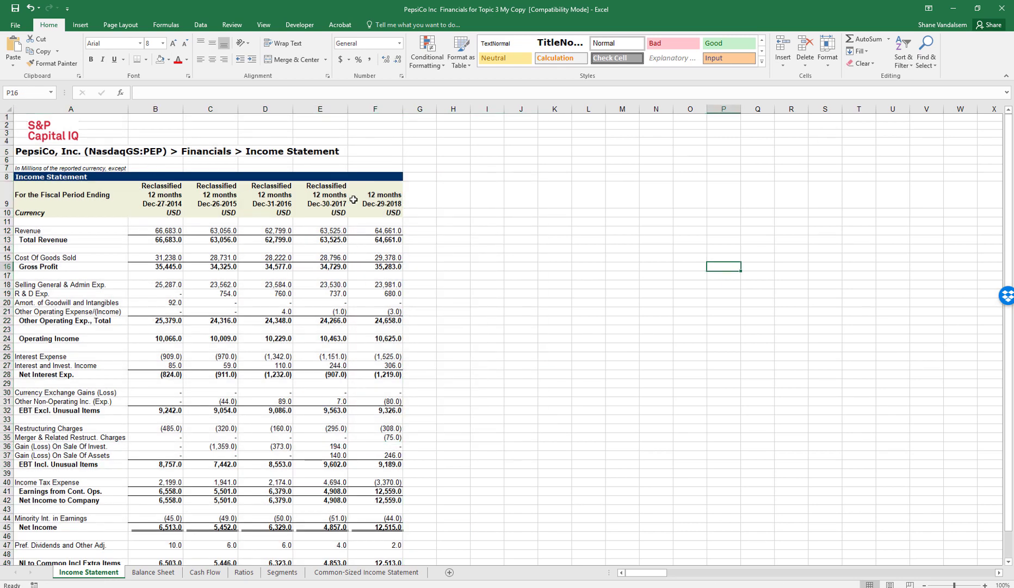
click(145, 573)
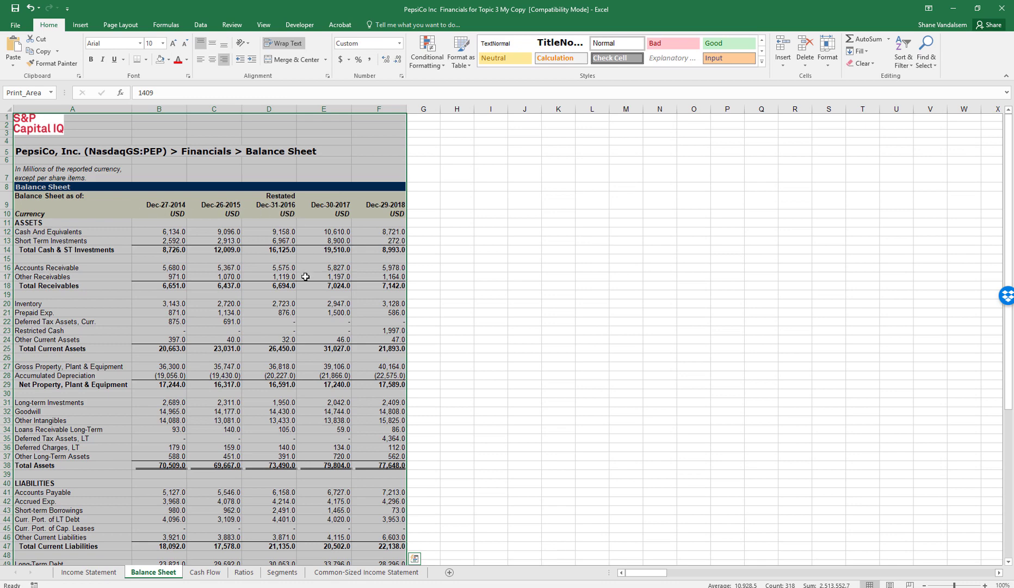
click(205, 573)
scroll(385, 472, up, 14)
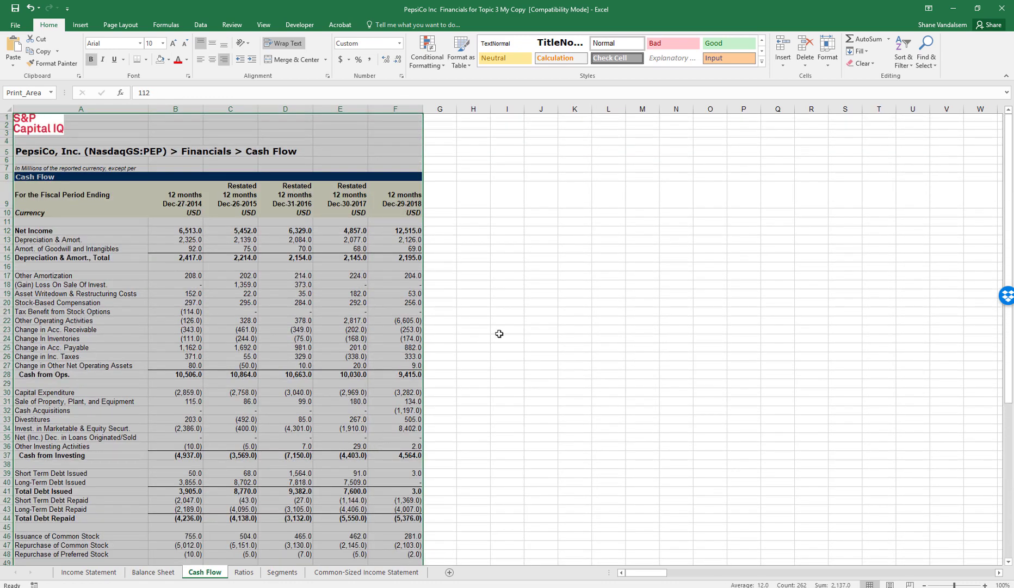
click(499, 333)
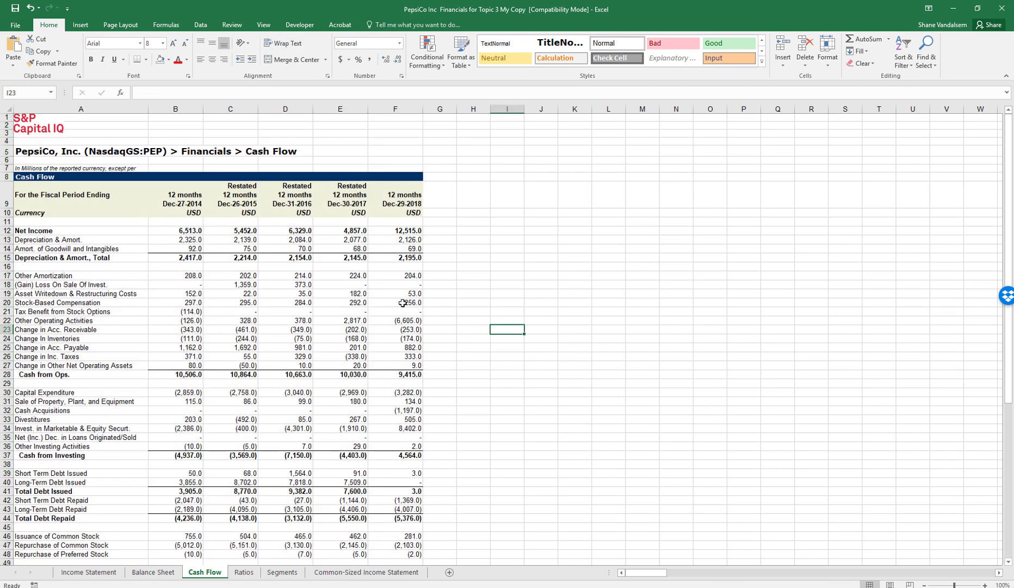
scroll(223, 347, down, 3)
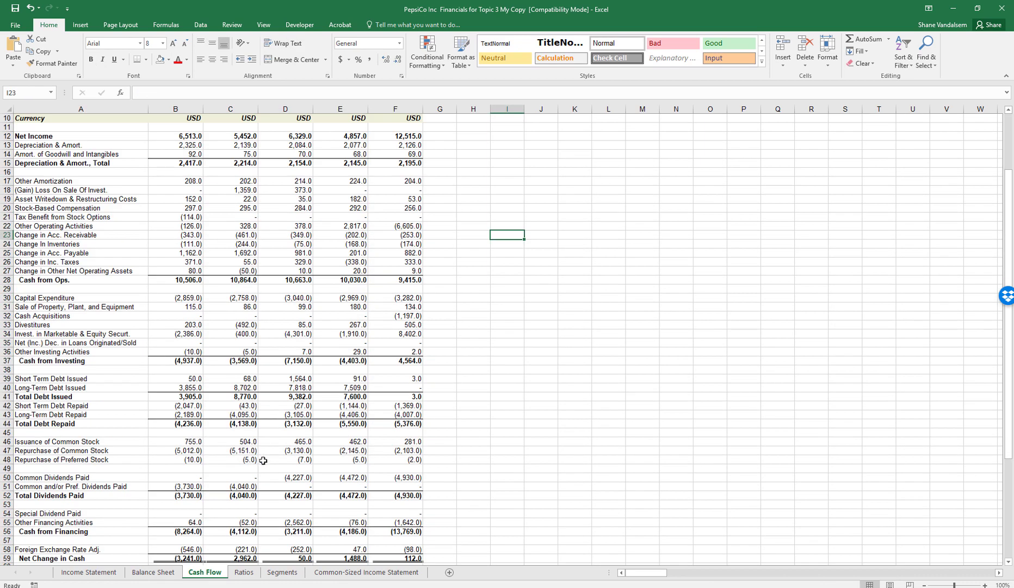
Step: Open the Ratios sheet and inspect the Dec-27-2014 current ratio and quick ratio cells
click(244, 573)
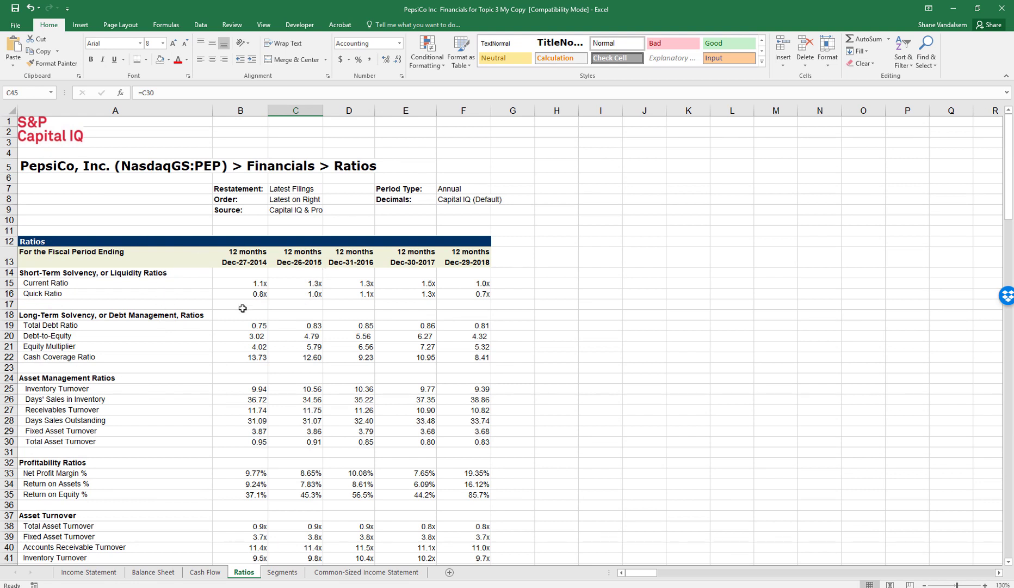
click(256, 284)
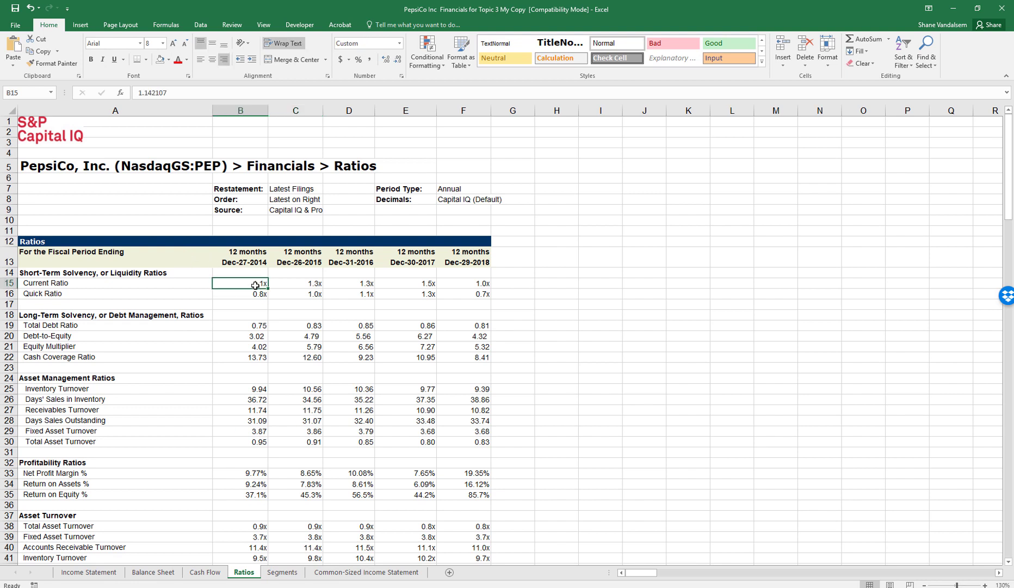
click(252, 297)
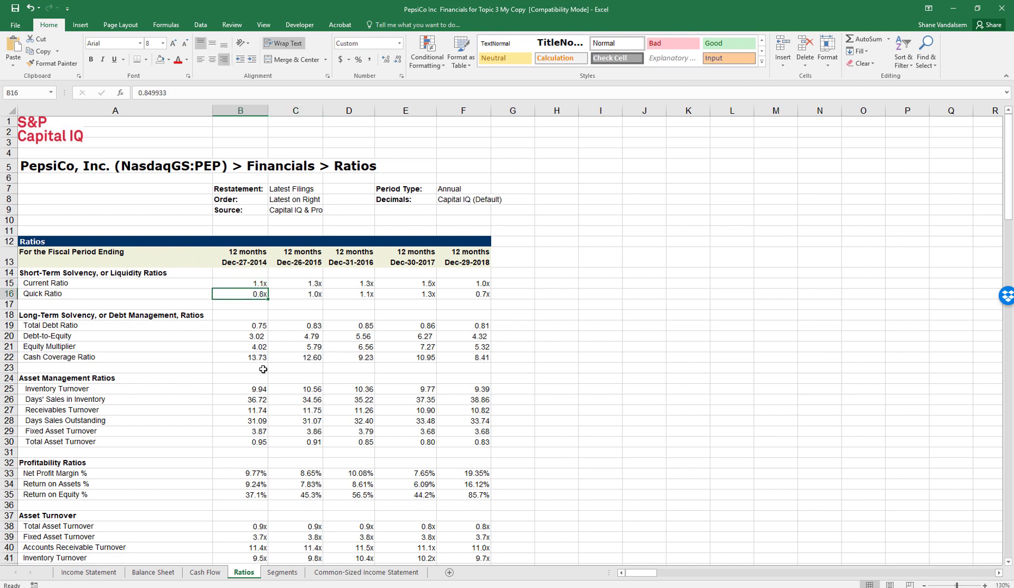
click(245, 285)
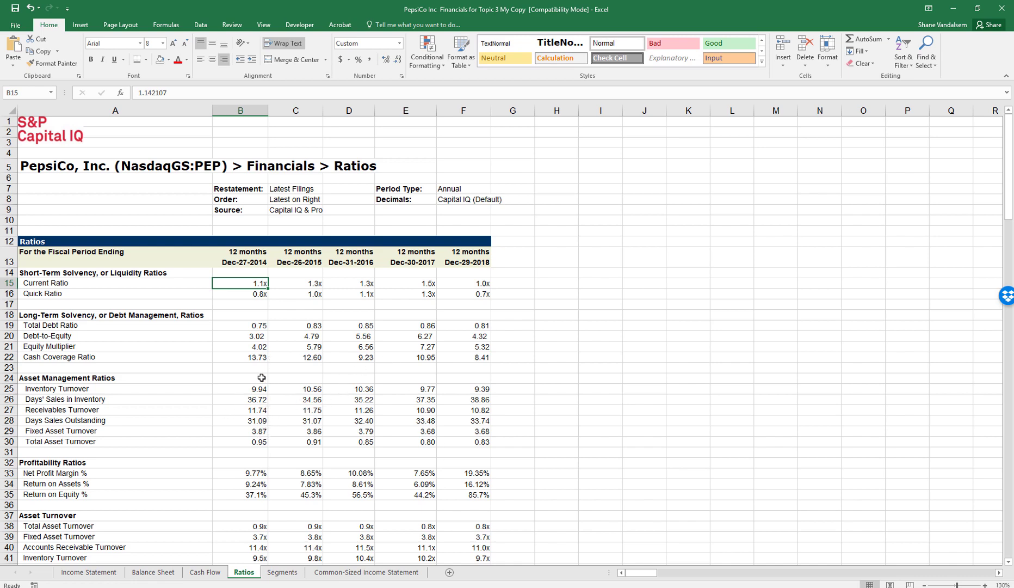
Step: Review the ratio groups down to the Cash Conversion Cycle and inspect the P/E and price-to-cash-flow cells under Market Value Measures
scroll(256, 384, down, 3)
scroll(256, 384, down, 3)
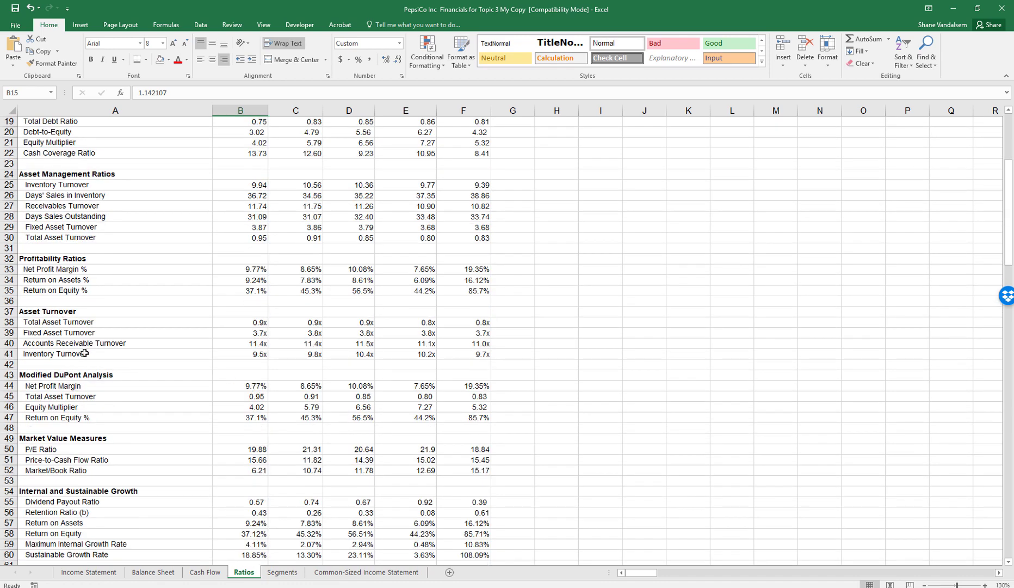
scroll(244, 375, down, 2)
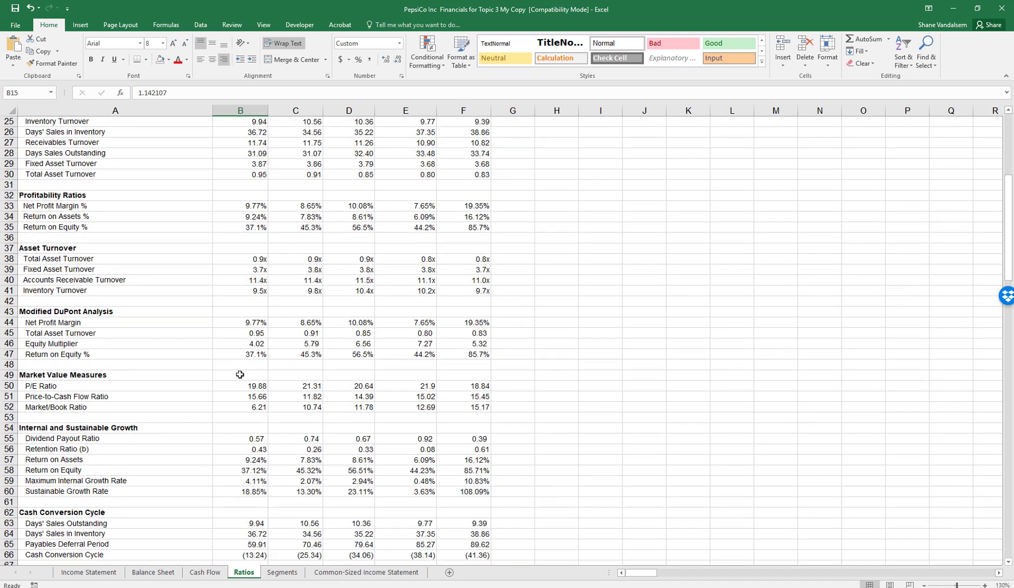
scroll(67, 202, down, 1)
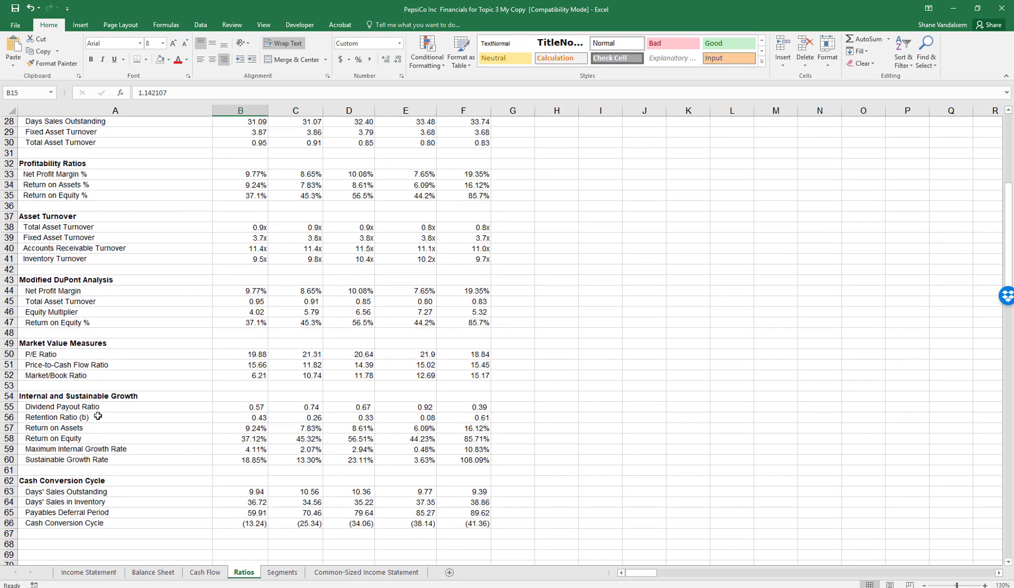
scroll(98, 416, up, 6)
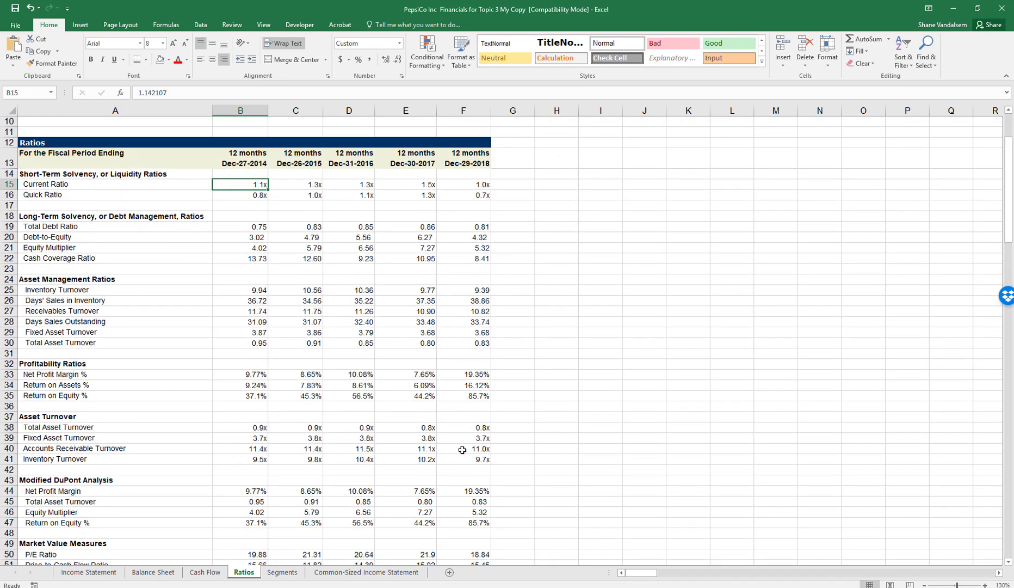
scroll(44, 258, down, 8)
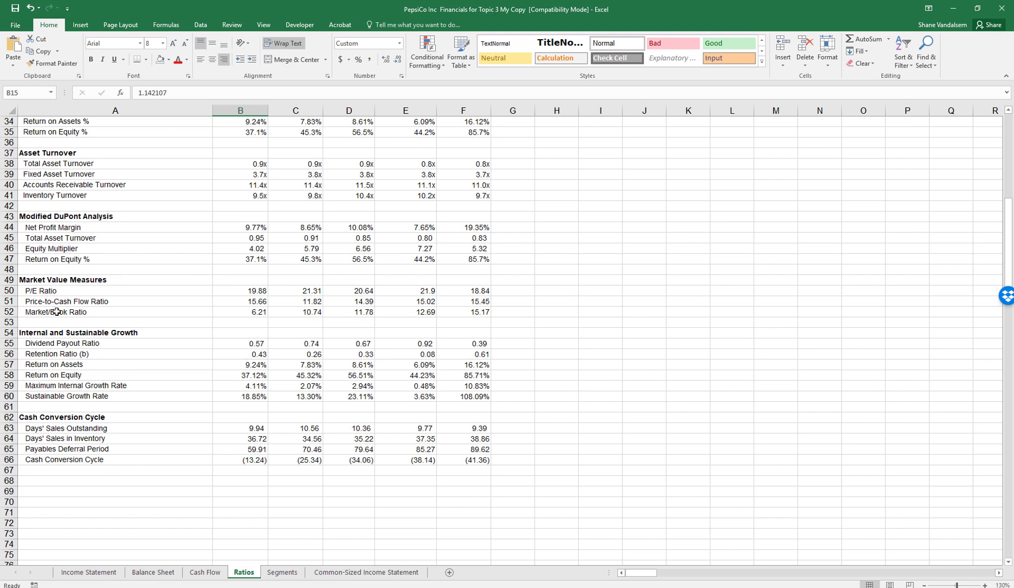
click(292, 302)
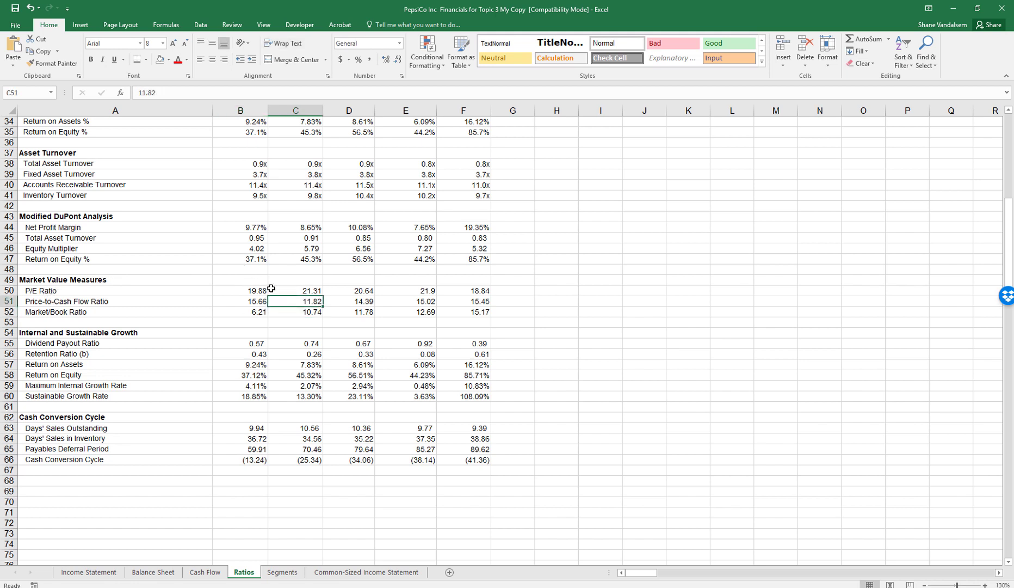
click(243, 289)
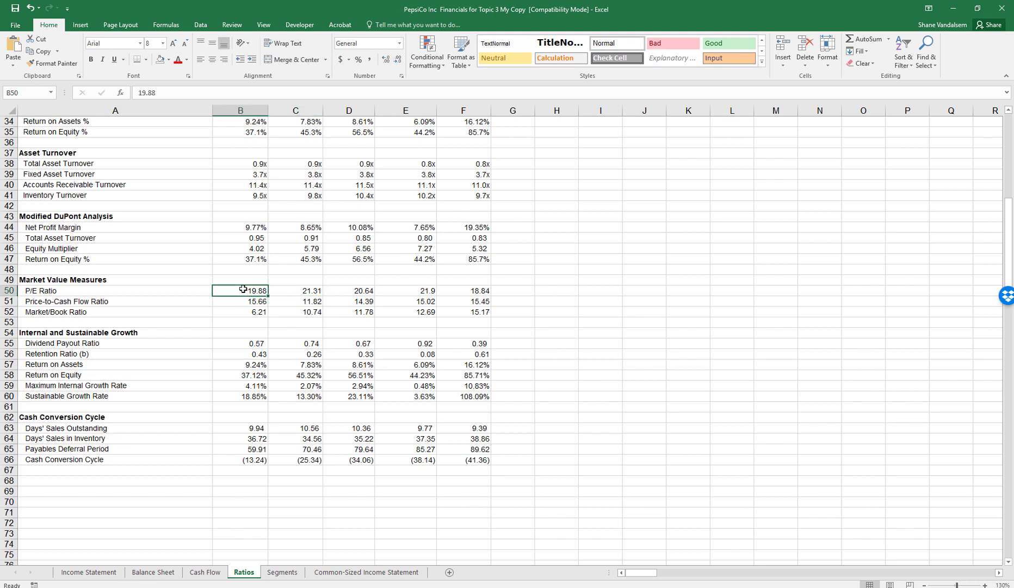
click(248, 301)
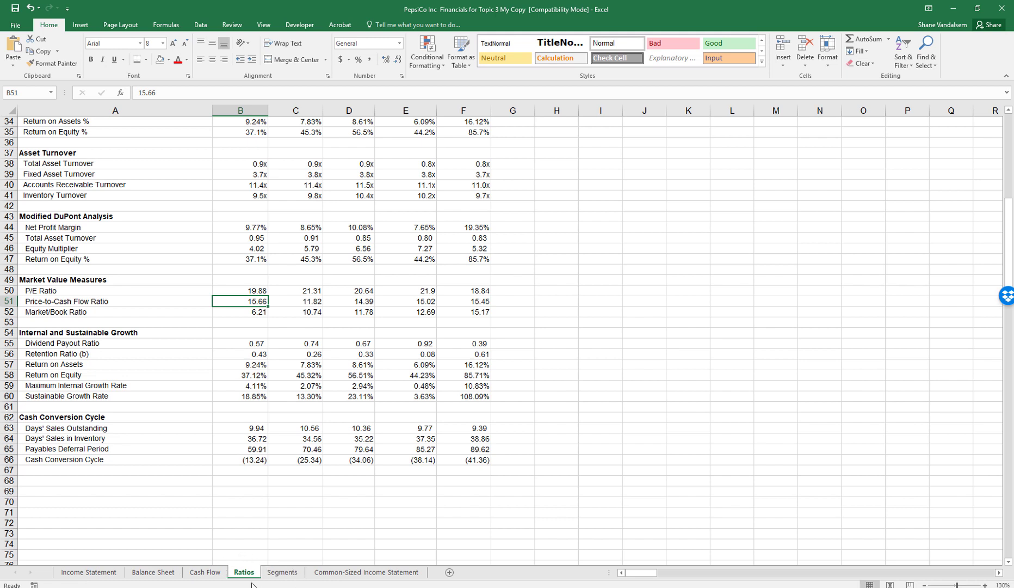
Step: Open the Segments sheet and autofit column A so the full business segment names show
click(284, 573)
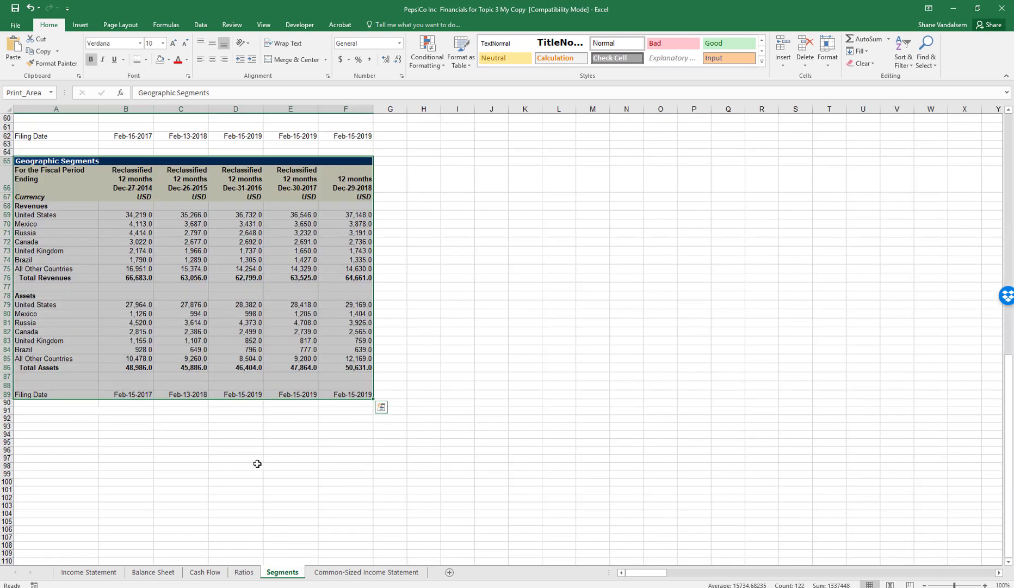
ctrl+scroll(244, 453, up, 1)
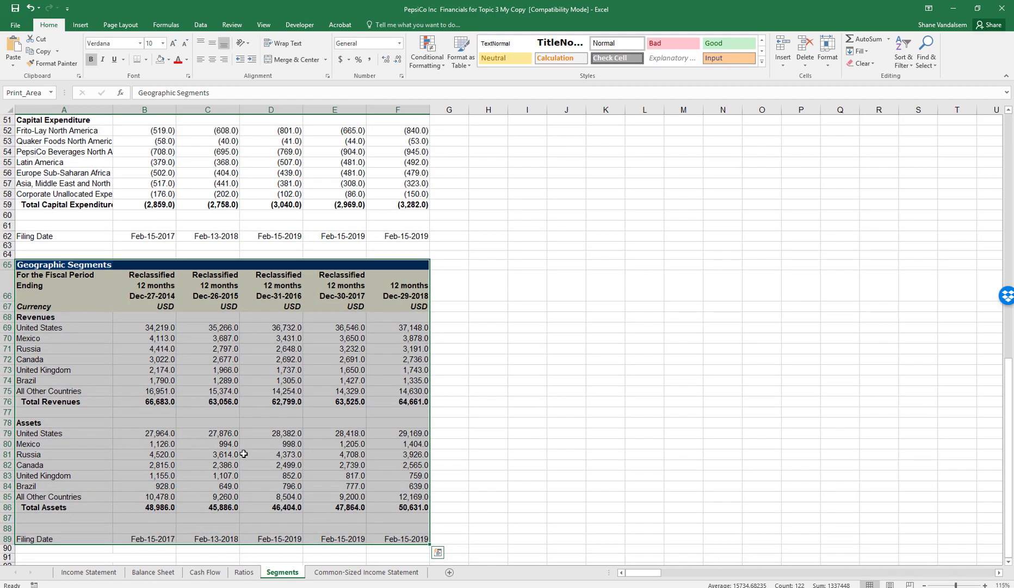
scroll(267, 434, up, 17)
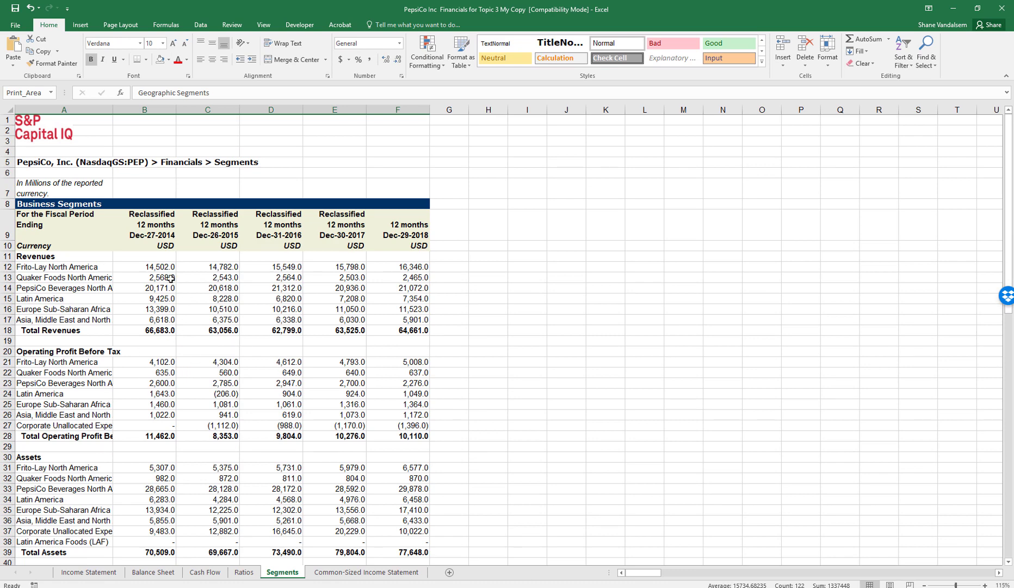
double_click(113, 110)
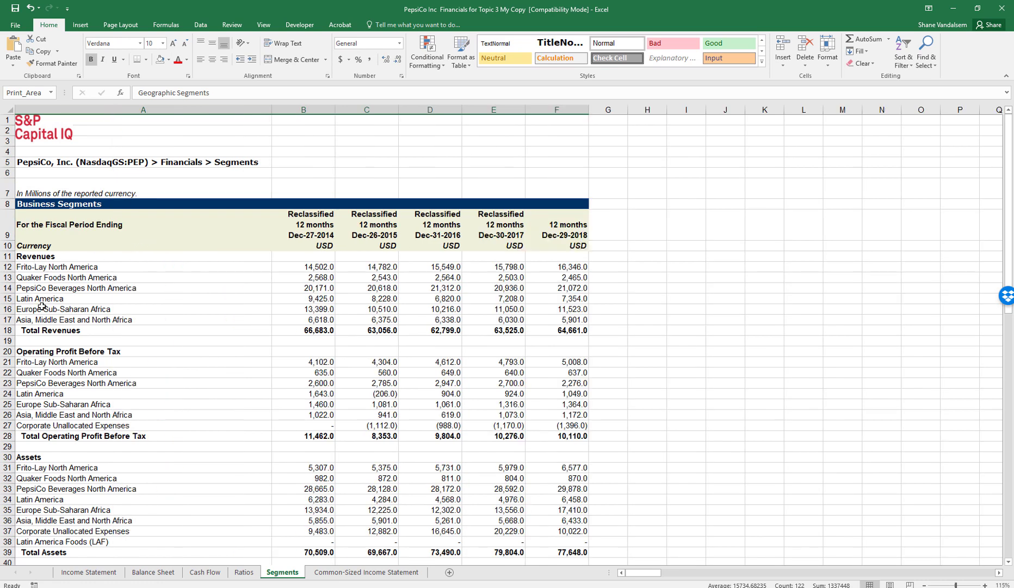
Step: Examine the Business Segments tables for revenues, operating profit, assets, depreciation and capital expenditure by segment
scroll(113, 397, down, 6)
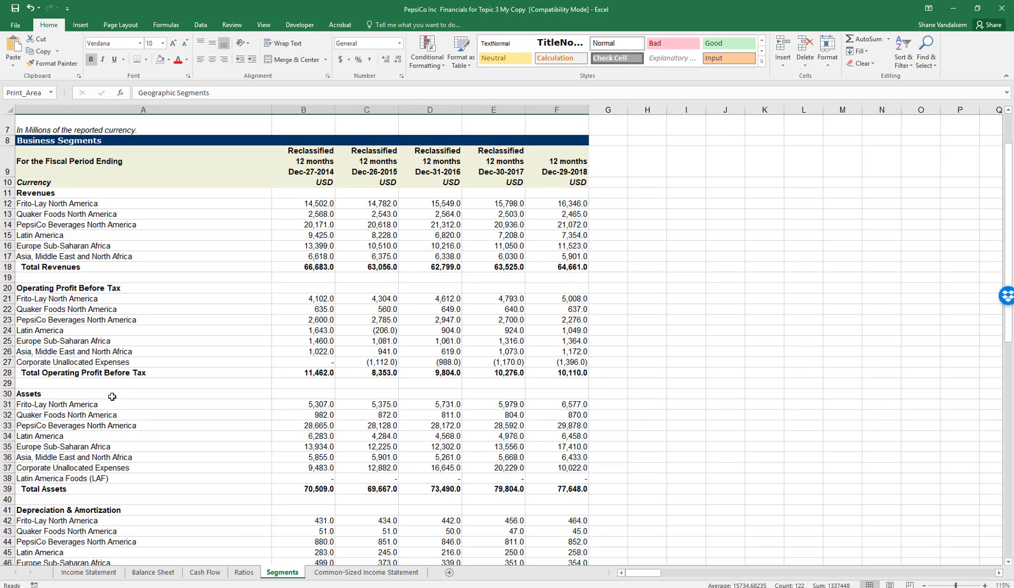
scroll(94, 365, down, 1)
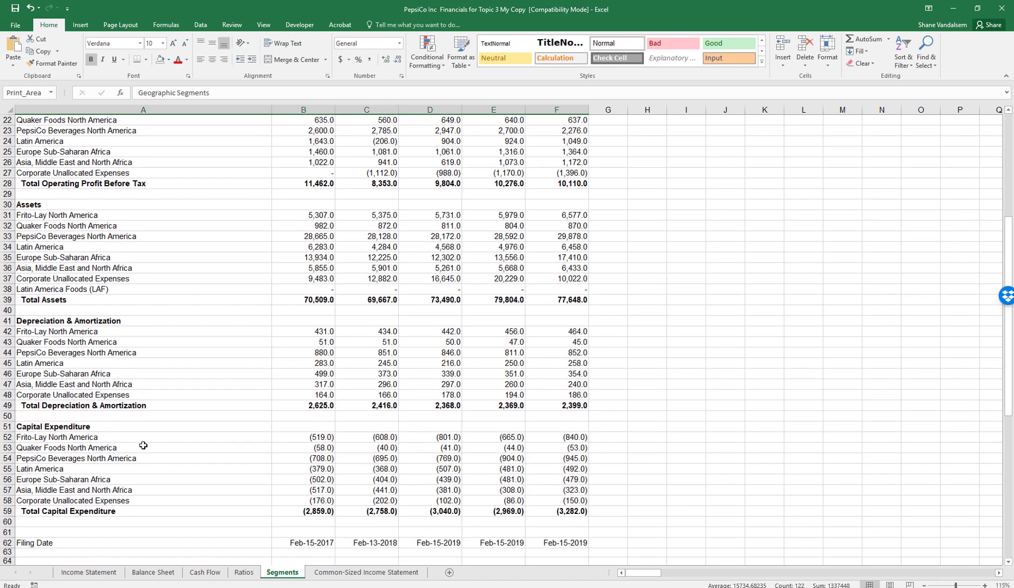
scroll(139, 461, down, 2)
scroll(138, 463, up, 8)
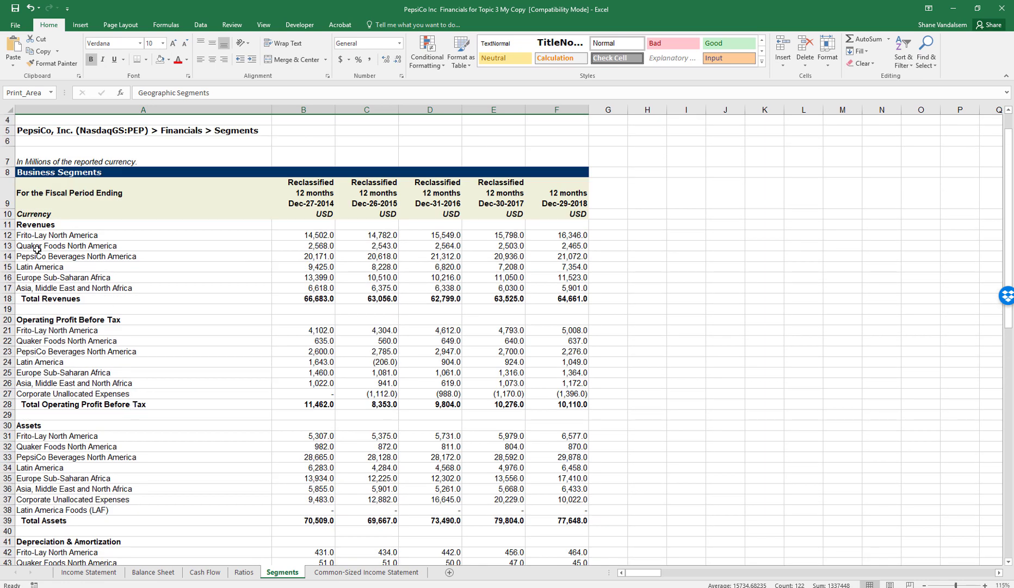
scroll(331, 385, down, 5)
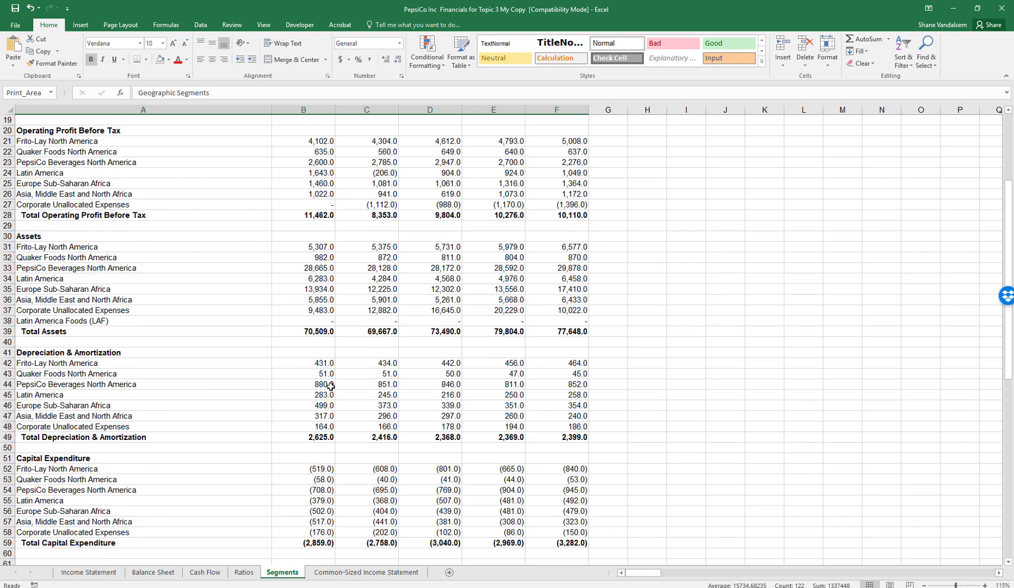
scroll(331, 386, up, 5)
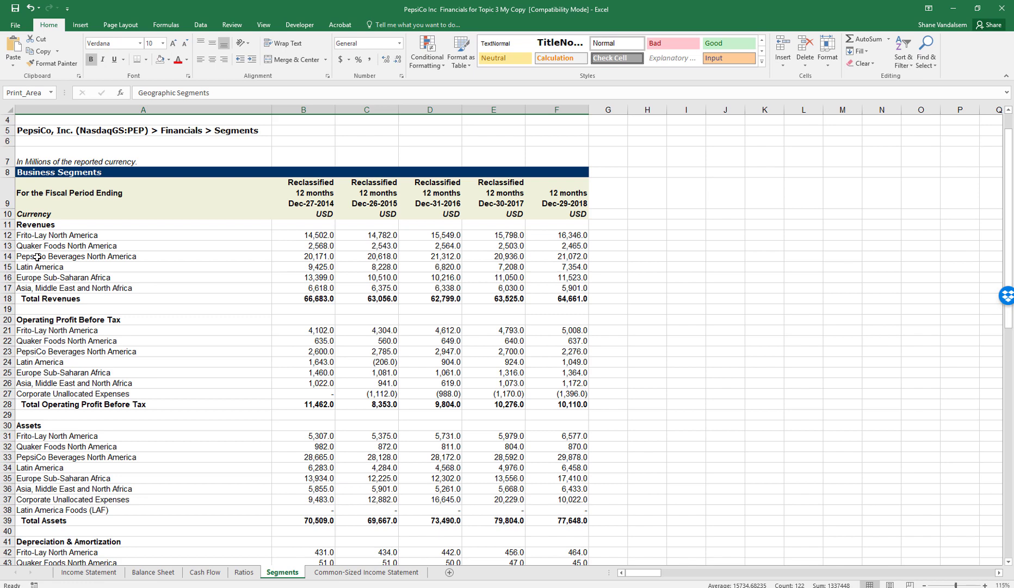
click(80, 274)
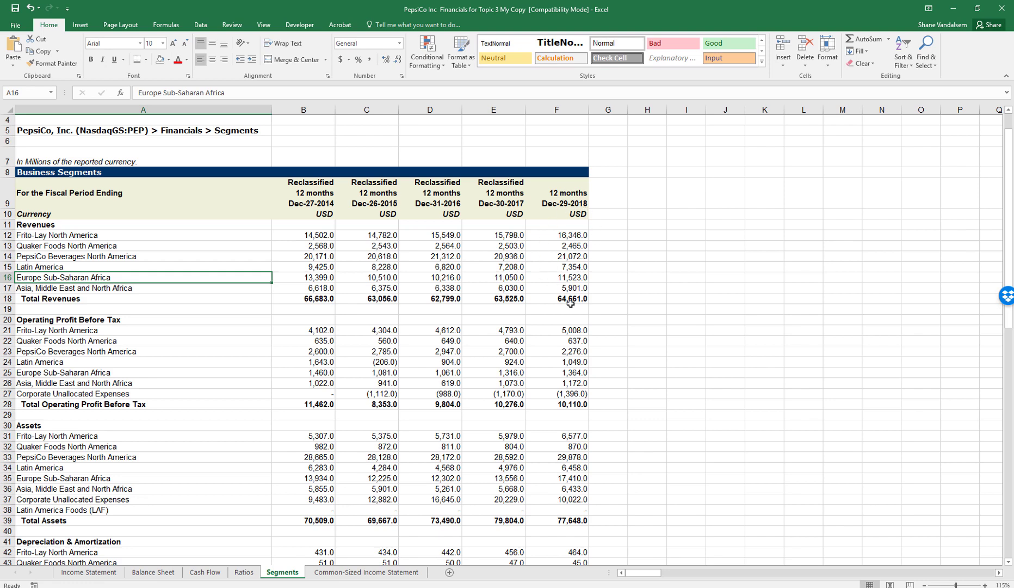
scroll(499, 319, down, 2)
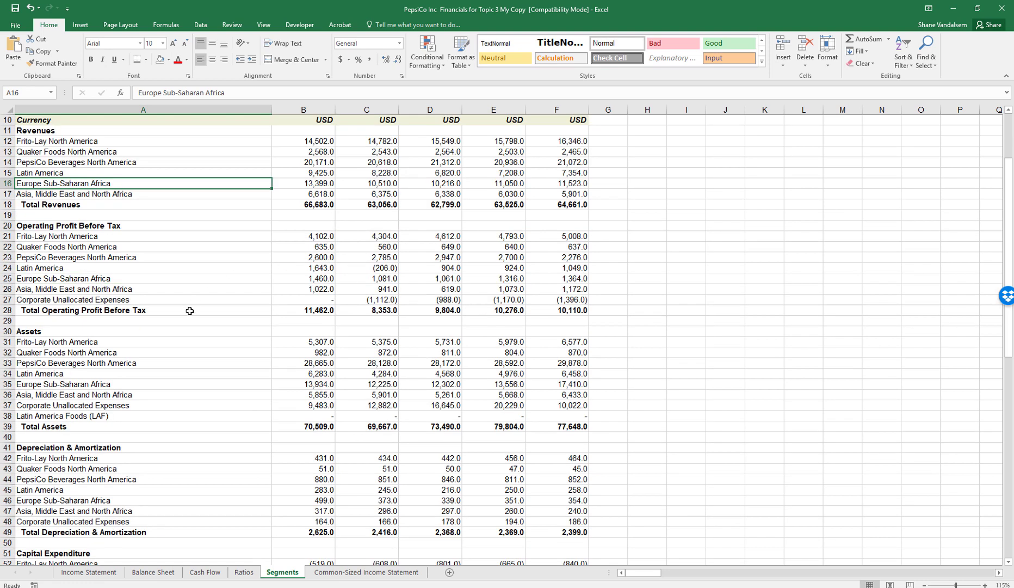
scroll(367, 333, down, 2)
scroll(367, 333, down, 4)
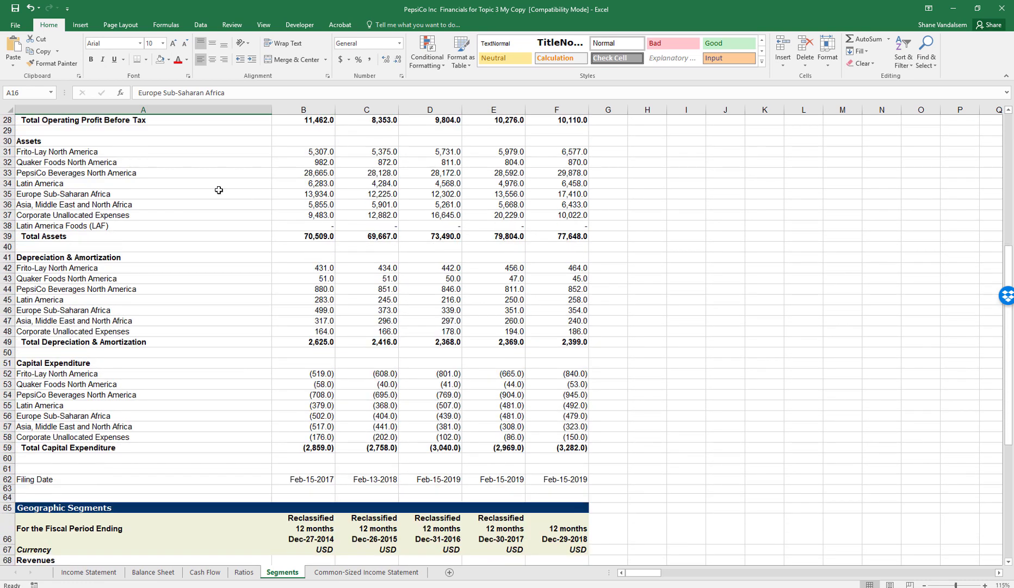
Step: Examine the Geographic Segments revenues, selecting the Dec-29-2018 figures from Mexico to All Other Countries to gauge non-US revenue
scroll(306, 425, down, 6)
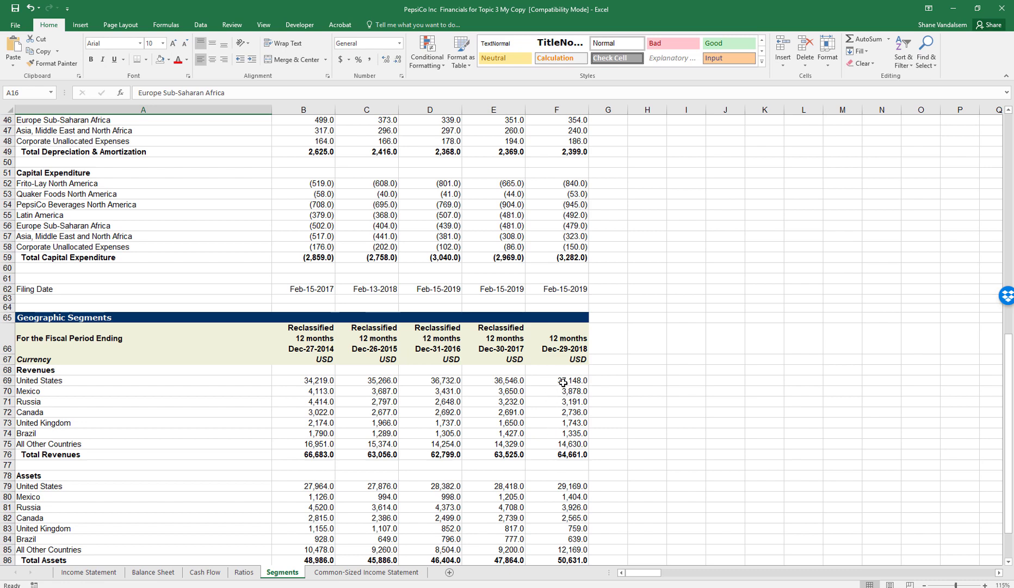
click(571, 444)
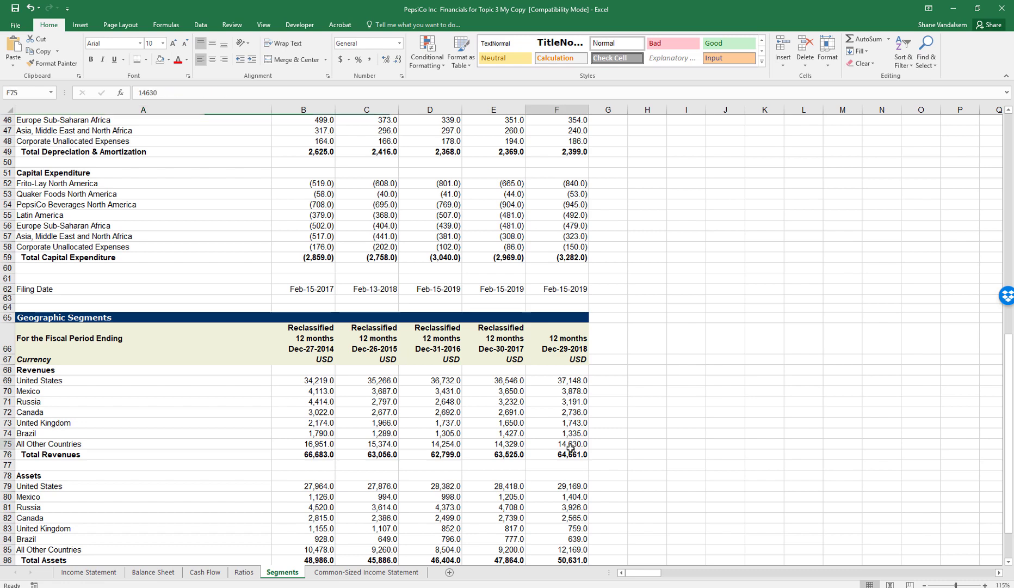
drag(569, 392, 570, 445)
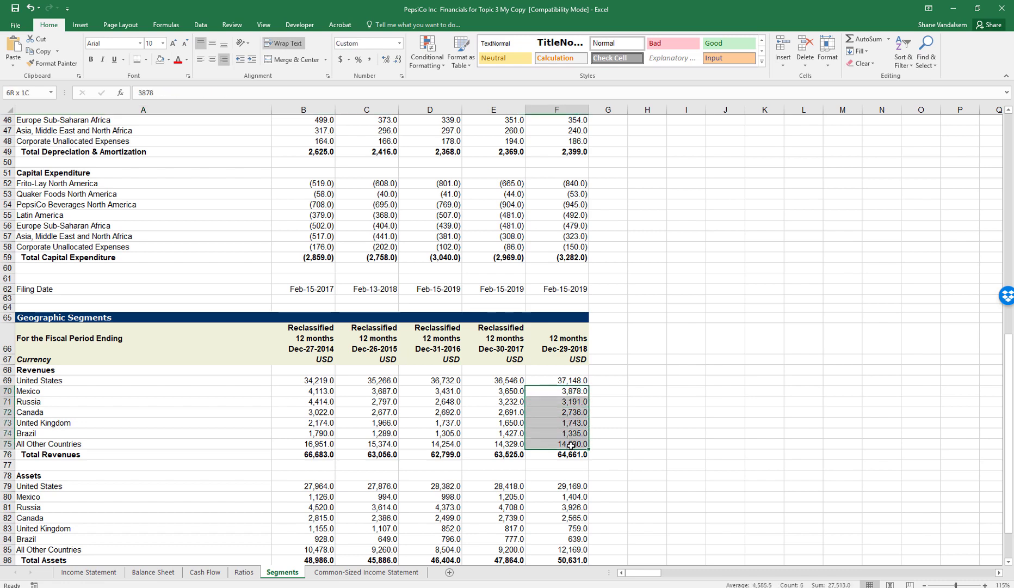
click(503, 393)
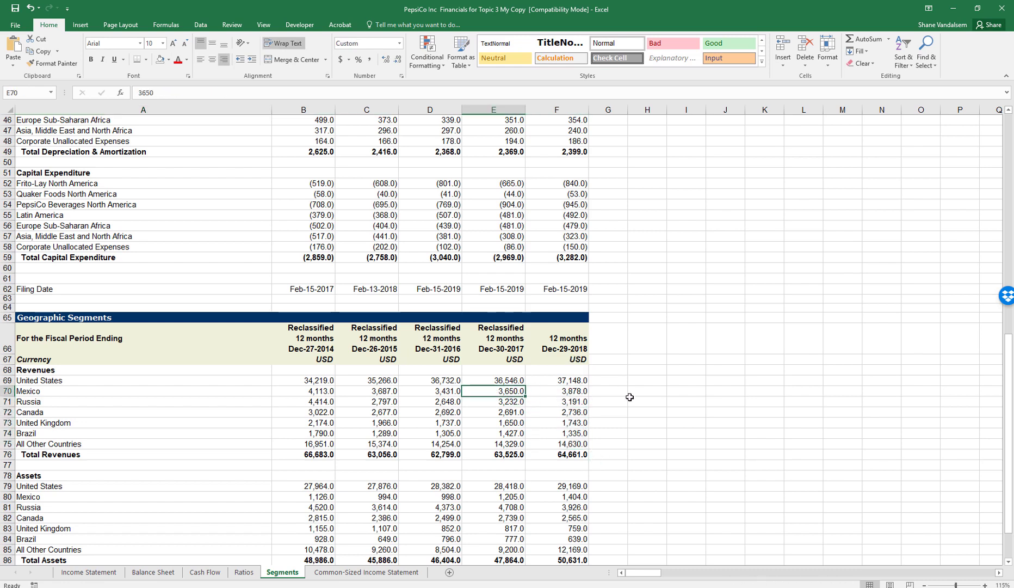
click(607, 453)
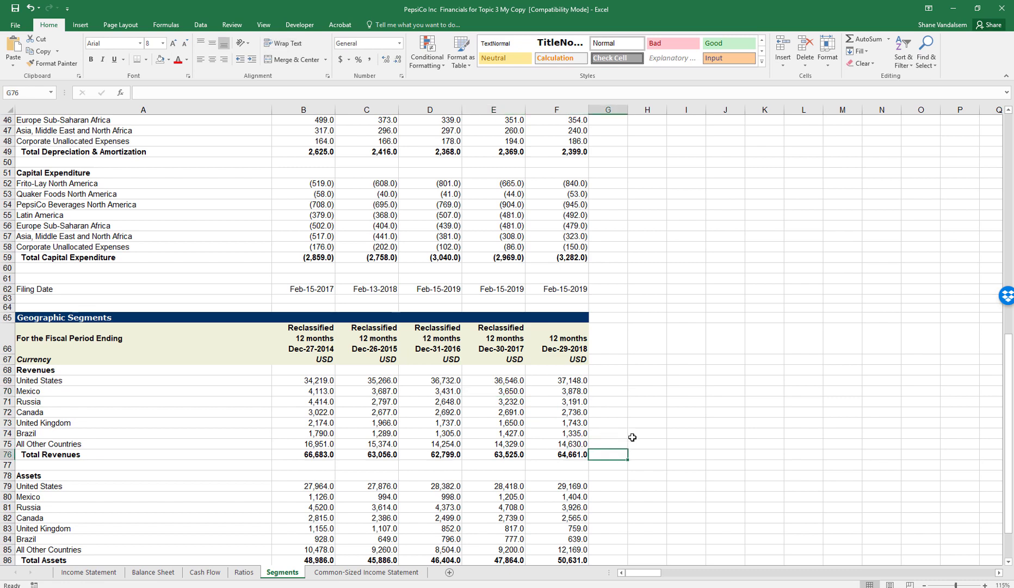
Step: Calculate the United States share of Dec-29-2018 total revenues in G76 of the Geographic Segments with the formula =F69/F76
text(=)
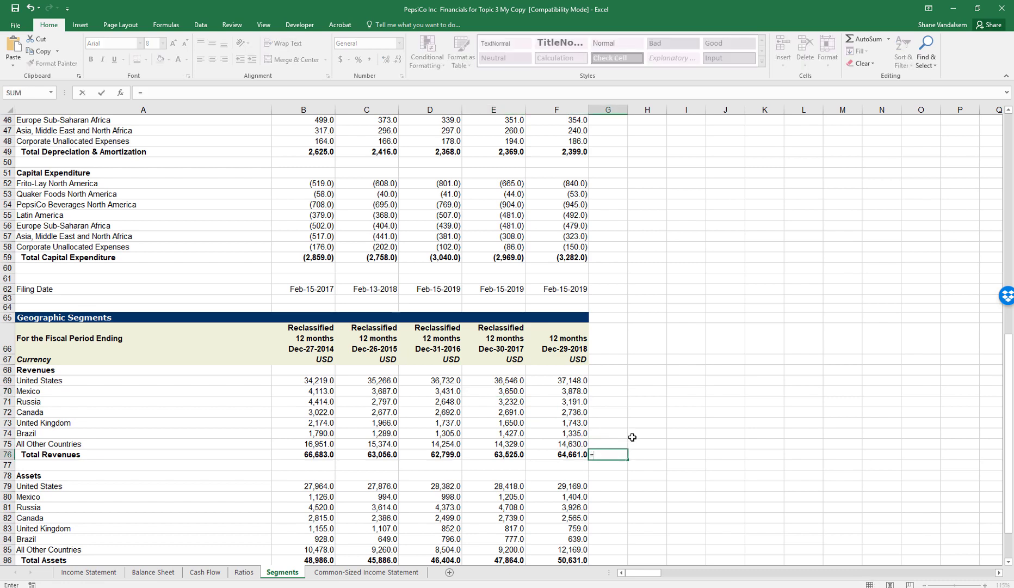
key(Up)
key(Up)
key(Up)
key(Up)
key(Up)
key(Up)
key(Up)
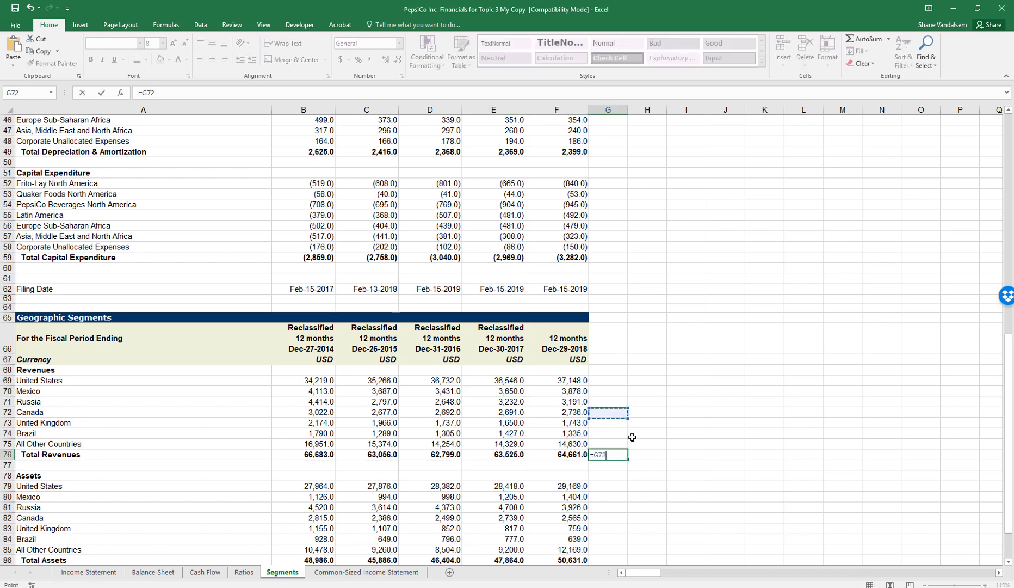
key(Left)
text(/)
key(Down)
key(Down)
key(Down)
key(Down)
key(Down)
key(Down)
key(Down)
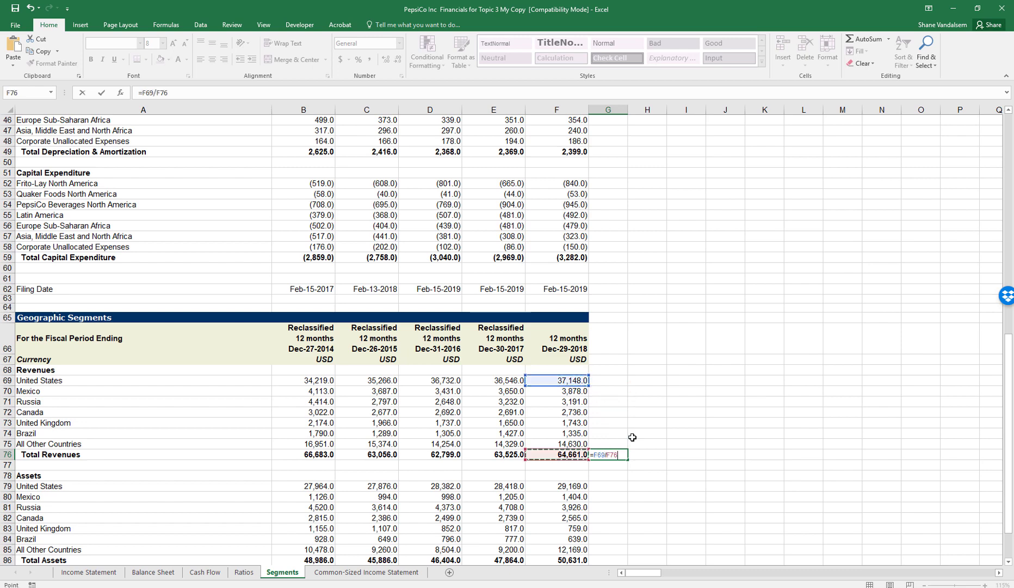
key(ctrl+Return)
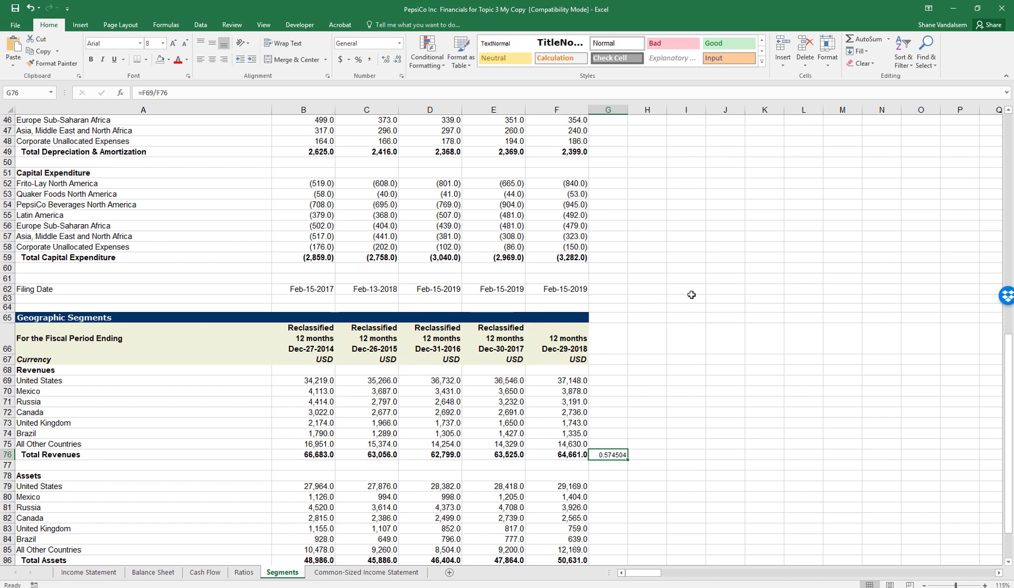
Step: Calculate Frito-Lay North America's share of Dec-29-2018 total revenues in G12 of the Business Segments with =F12/F18
scroll(673, 298, down, 3)
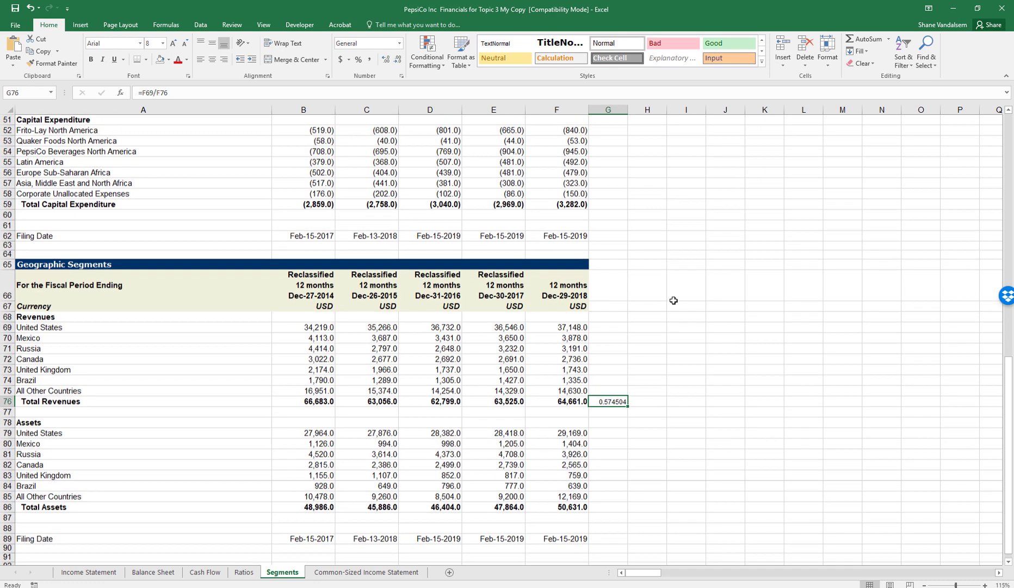
scroll(716, 352, up, 18)
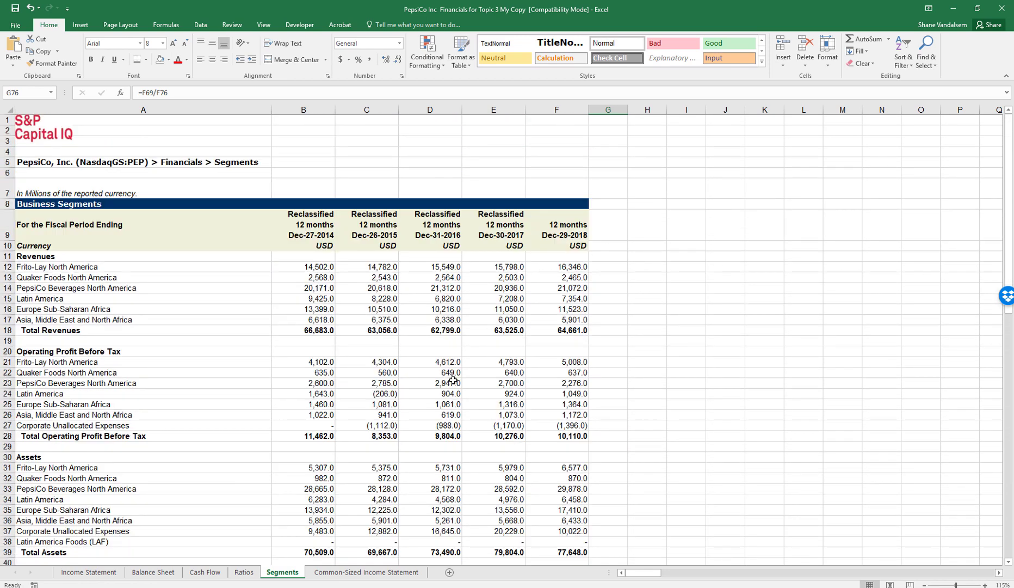
click(103, 268)
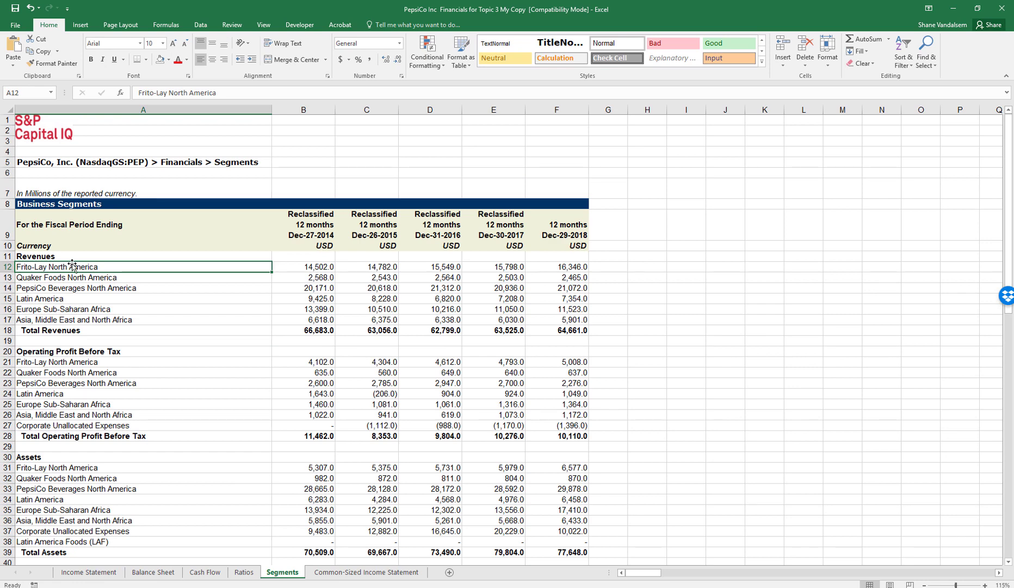
click(604, 263)
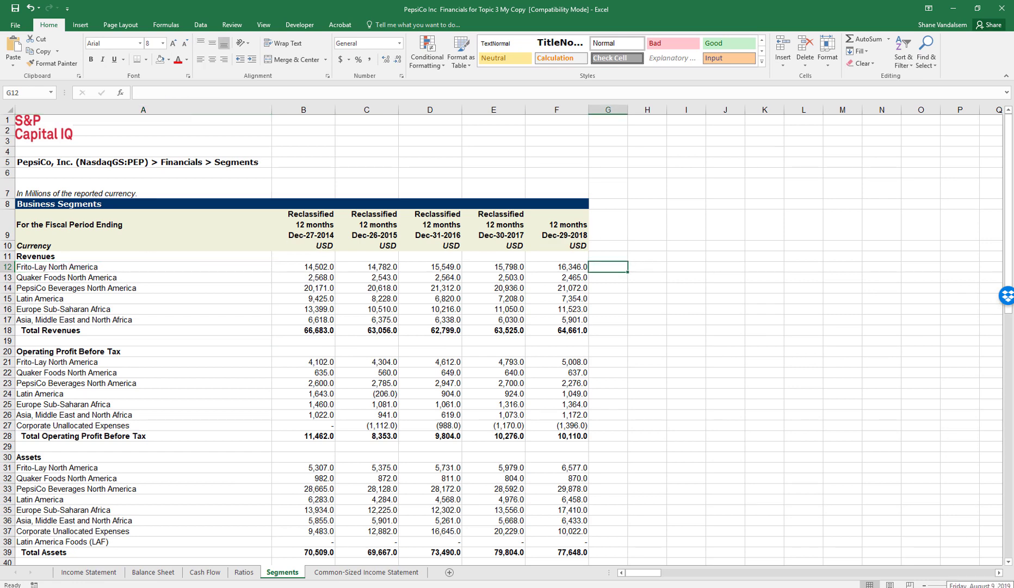
text(=F12/)
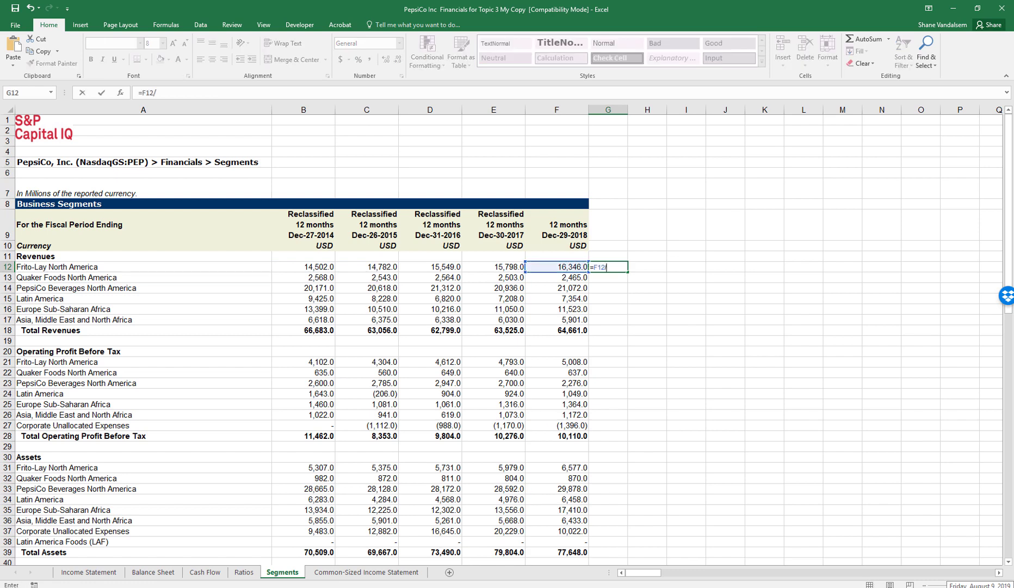
key(Down)
key(Down)
key(Down)
key(Down)
key(Down)
key(Down)
key(Left)
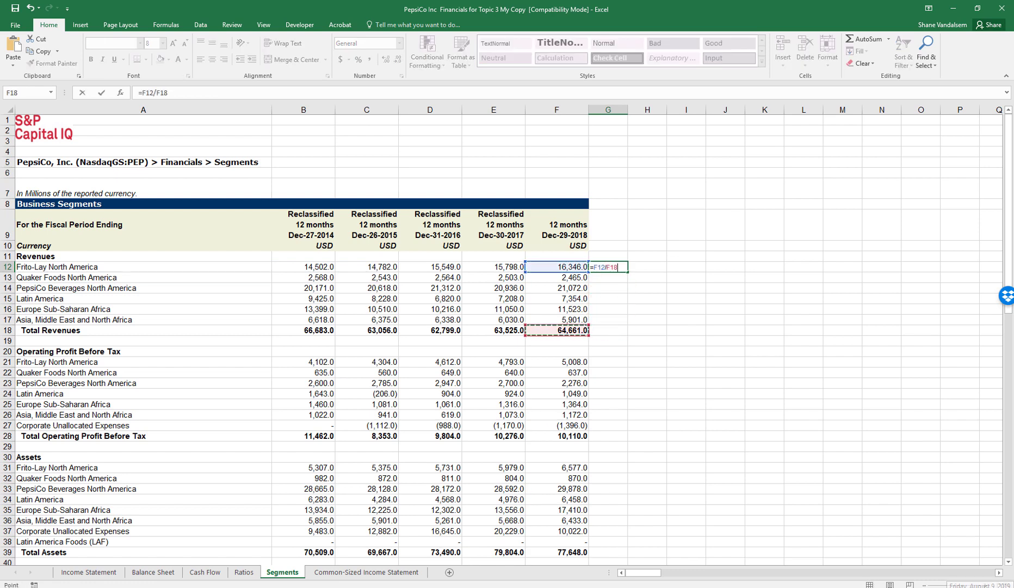
key(ctrl+Return)
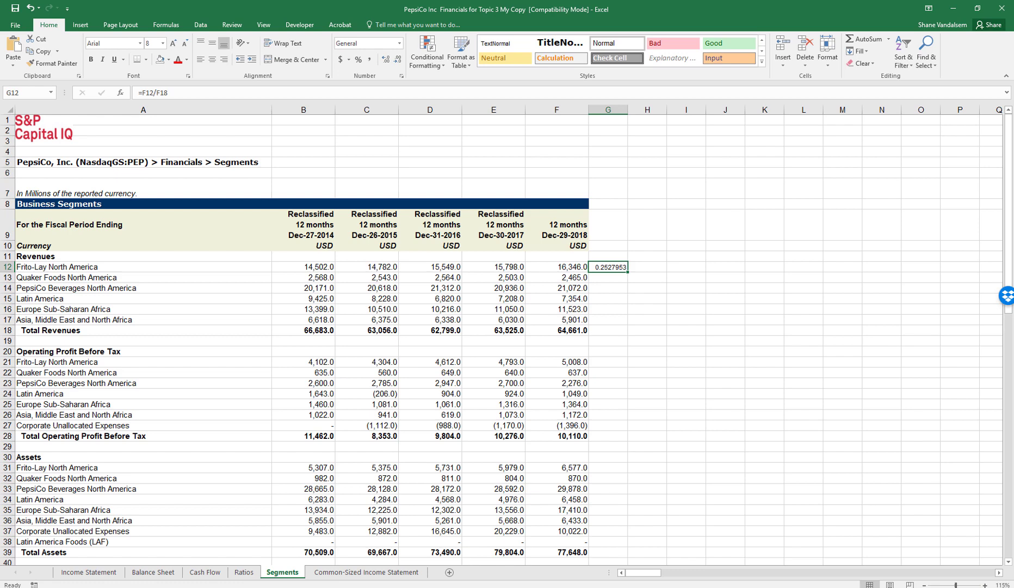
Step: Calculate Frito-Lay North America's share of Dec-29-2018 total operating profit before tax in G21 with =F21/F28
click(607, 277)
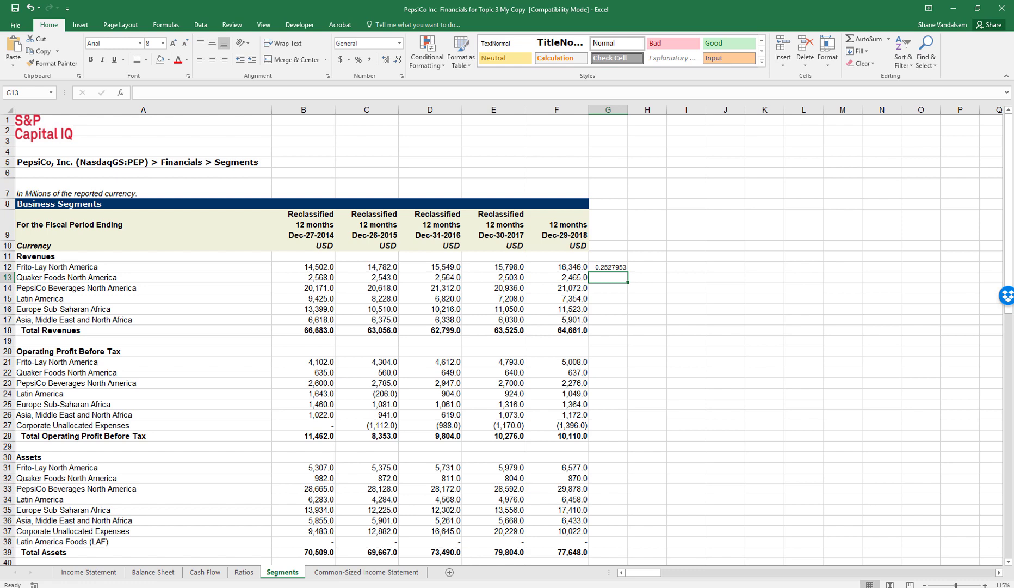
click(684, 434)
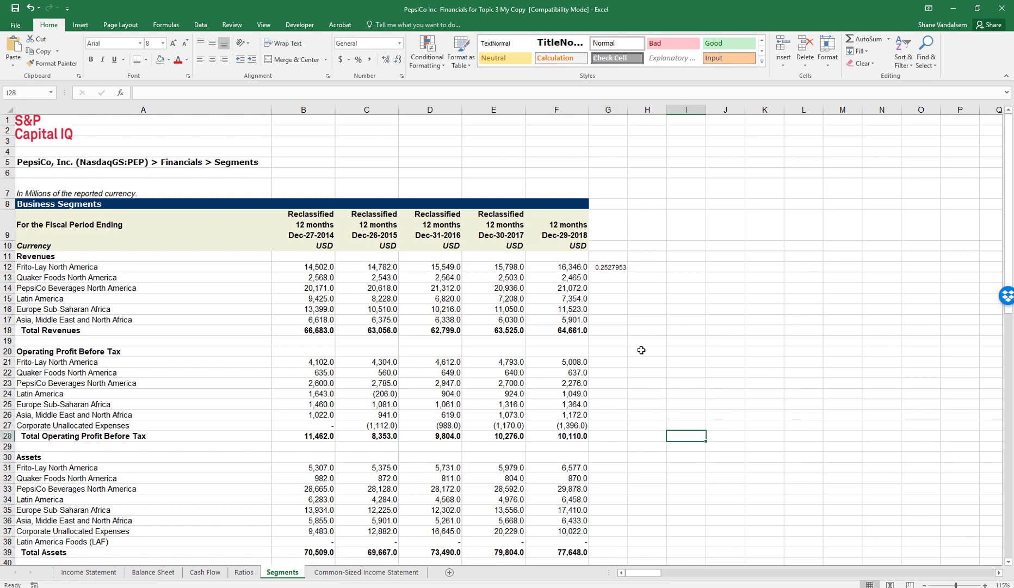
click(607, 363)
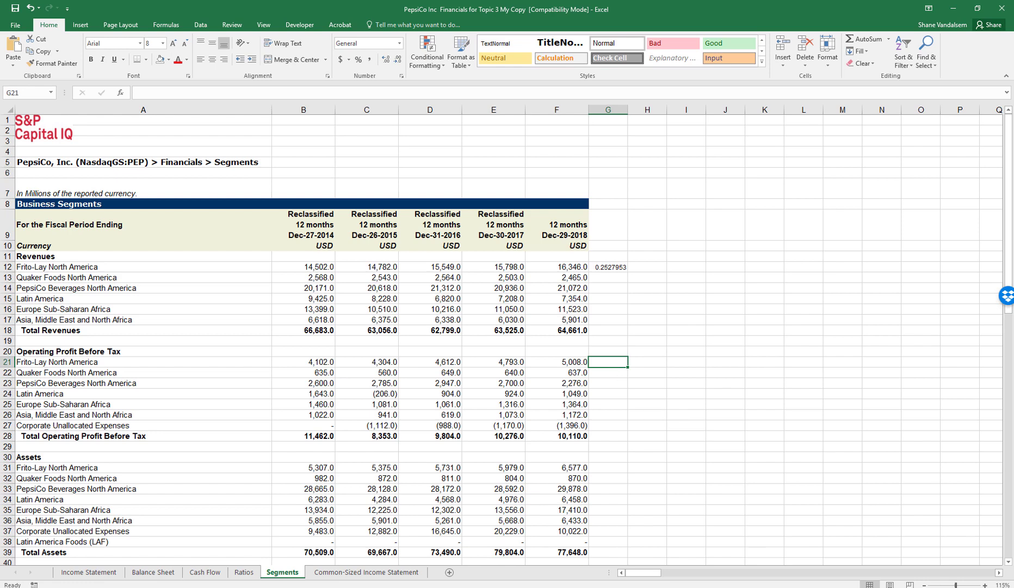
text(=)
key(Left)
text(/)
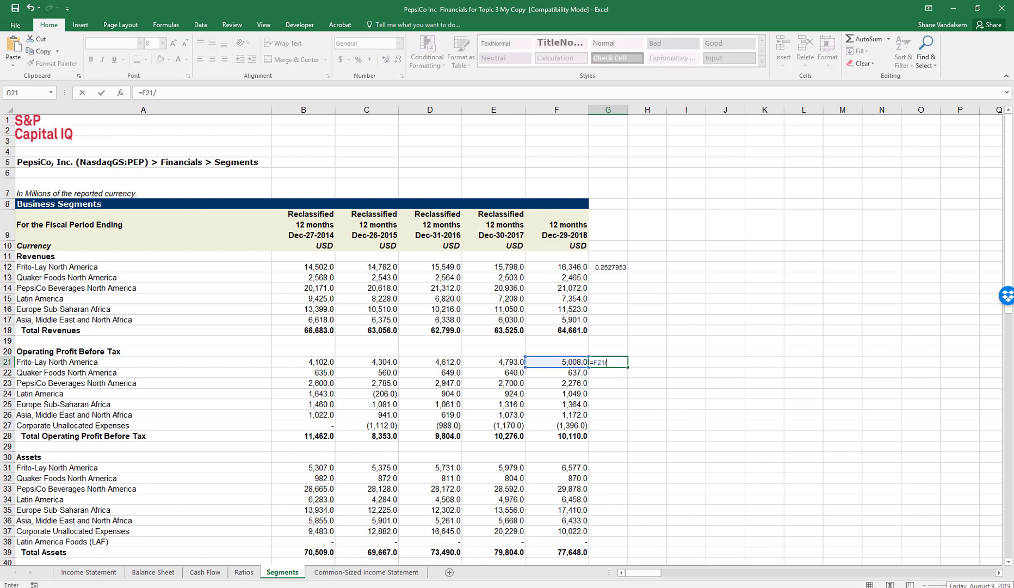
key(Down)
key(Down)
key(Down)
key(Down)
key(Down)
key(Down)
key(Down)
key(Left)
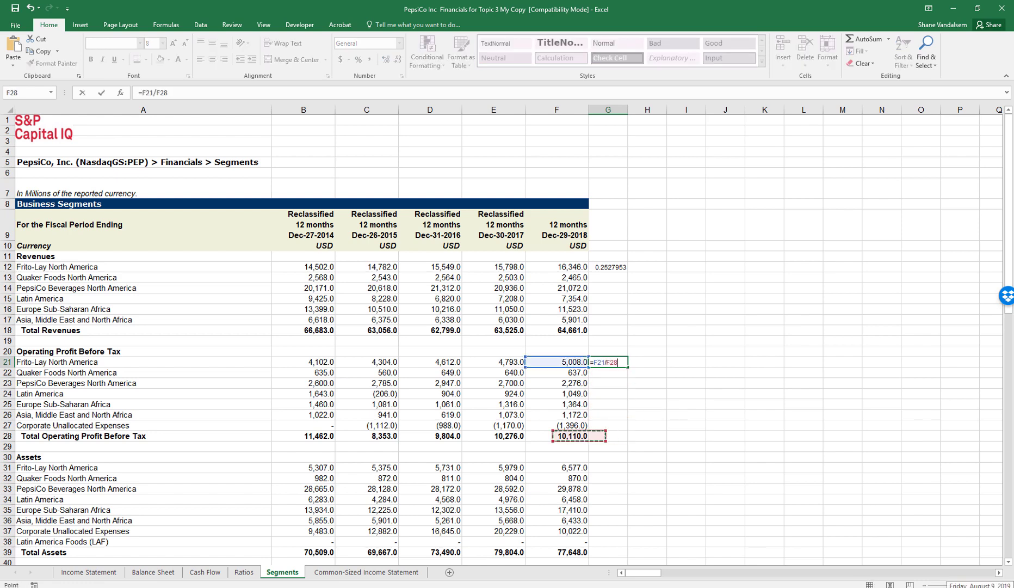
key(ctrl+Return)
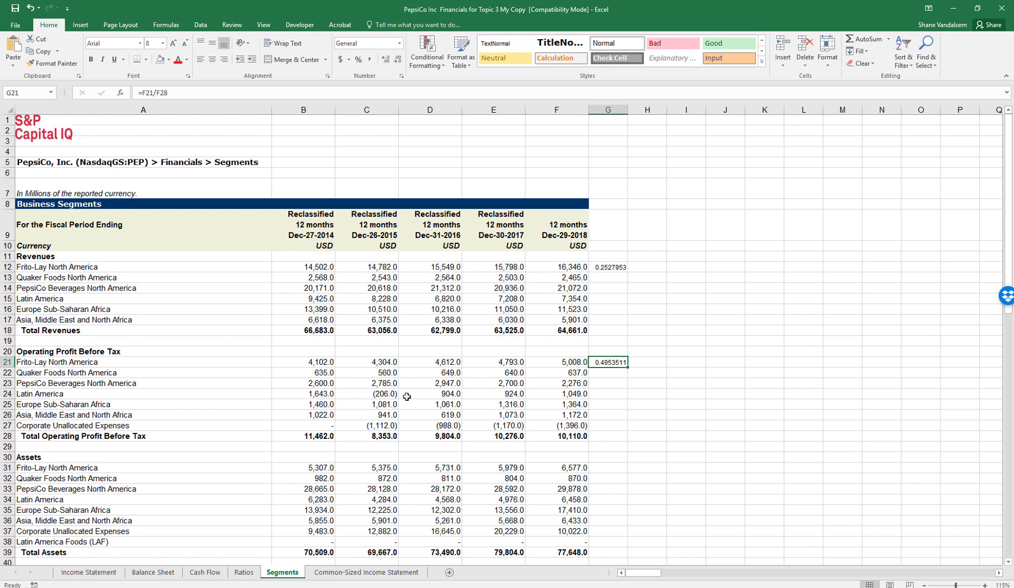
Step: Look over the business segment tables from revenues and operating profit down to capital expenditure
scroll(391, 402, down, 1)
scroll(392, 402, down, 5)
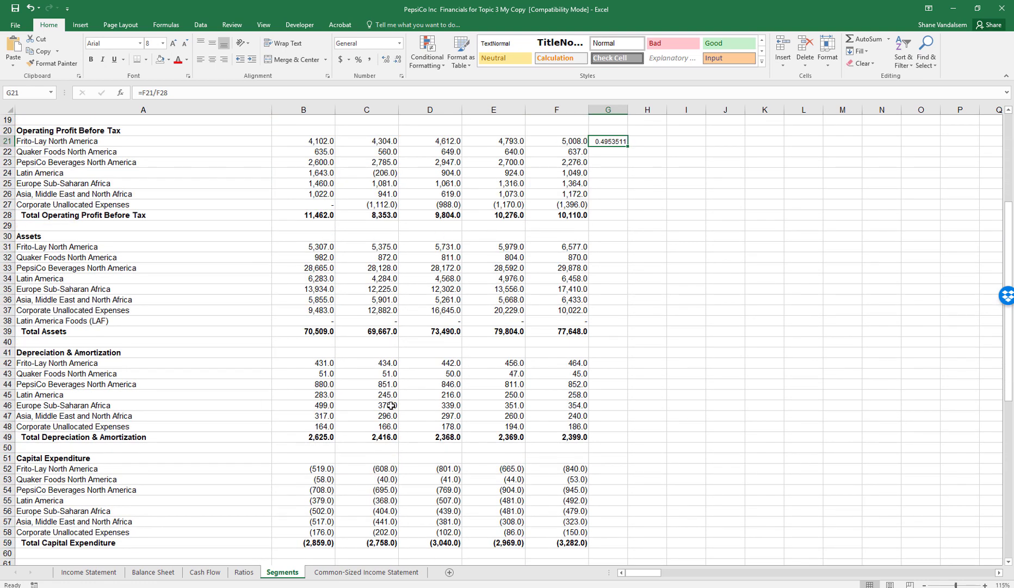
scroll(391, 406, up, 6)
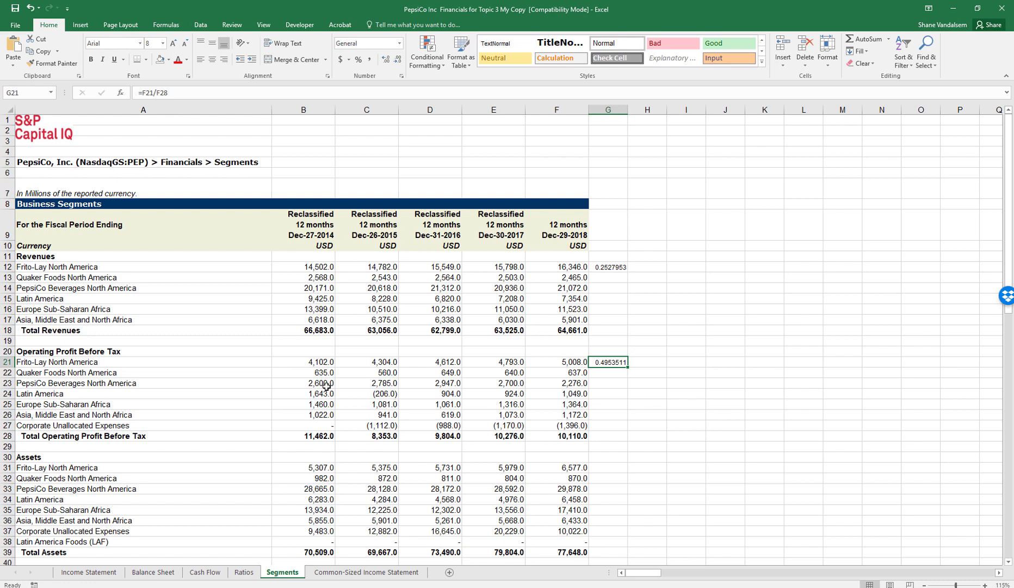
click(641, 425)
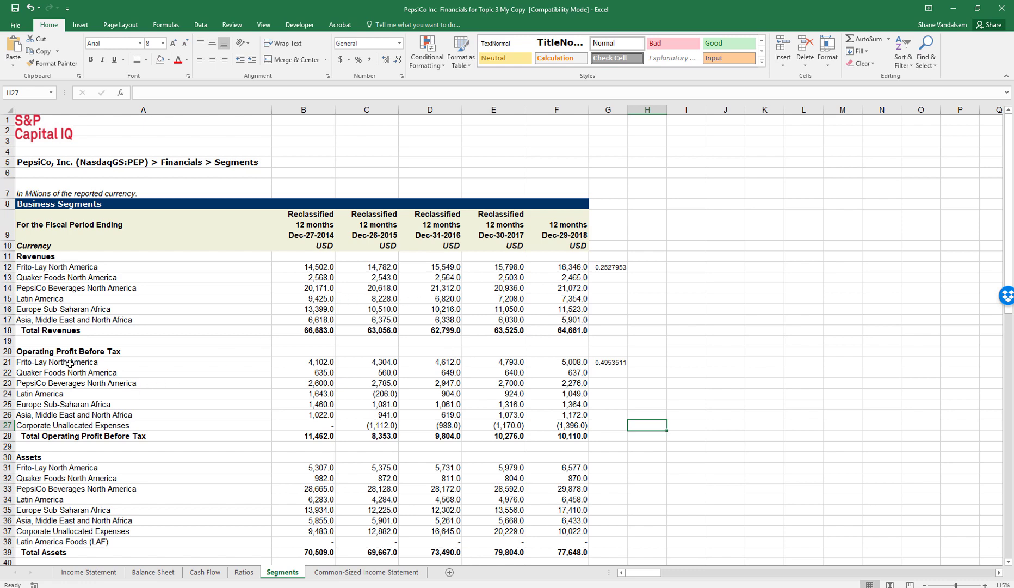
click(702, 352)
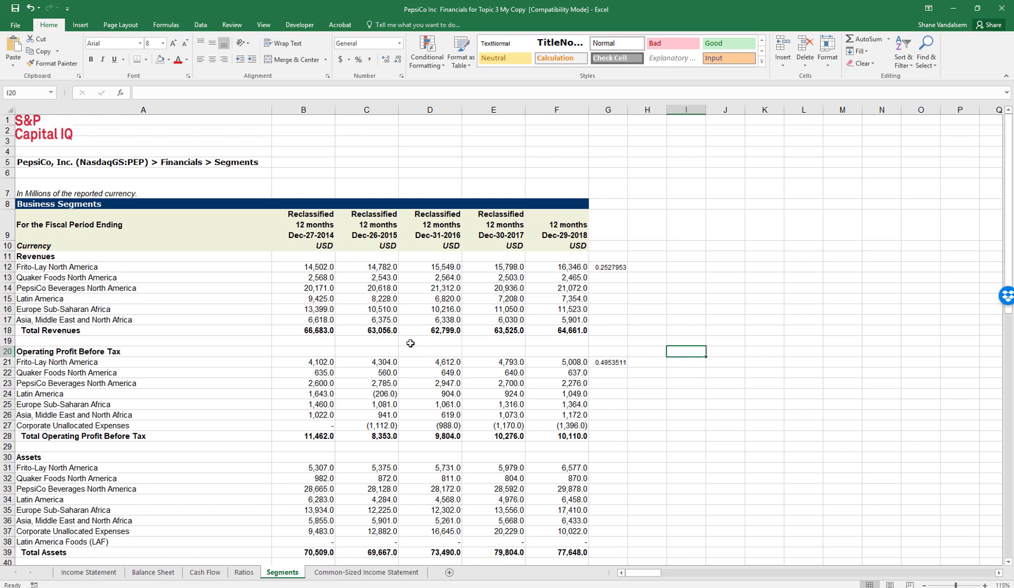
Step: Open the Common-Sized Income Statement sheet and examine each line as a percentage of revenue across the five fiscal years
click(357, 574)
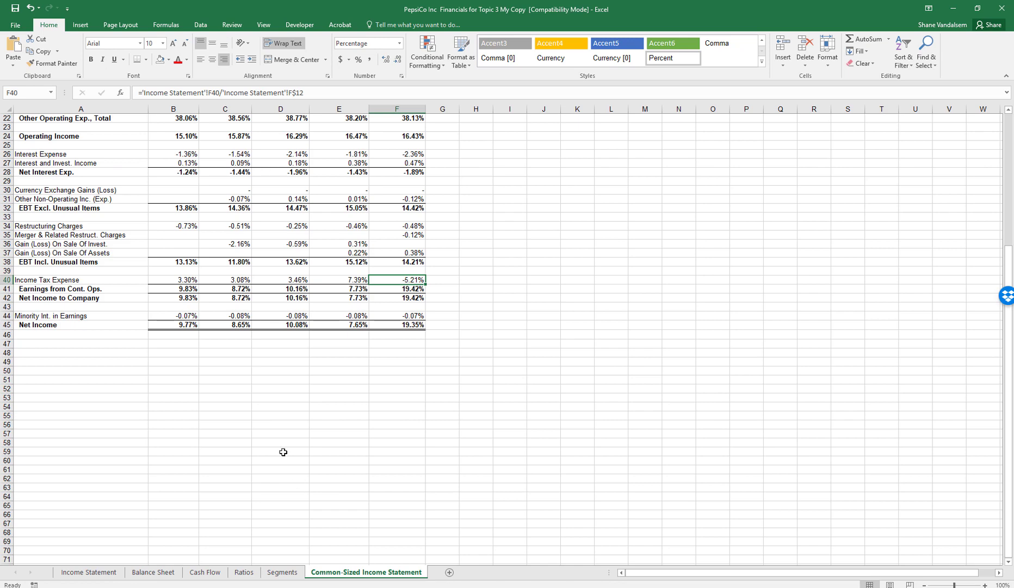
scroll(283, 451, up, 6)
scroll(283, 452, down, 1)
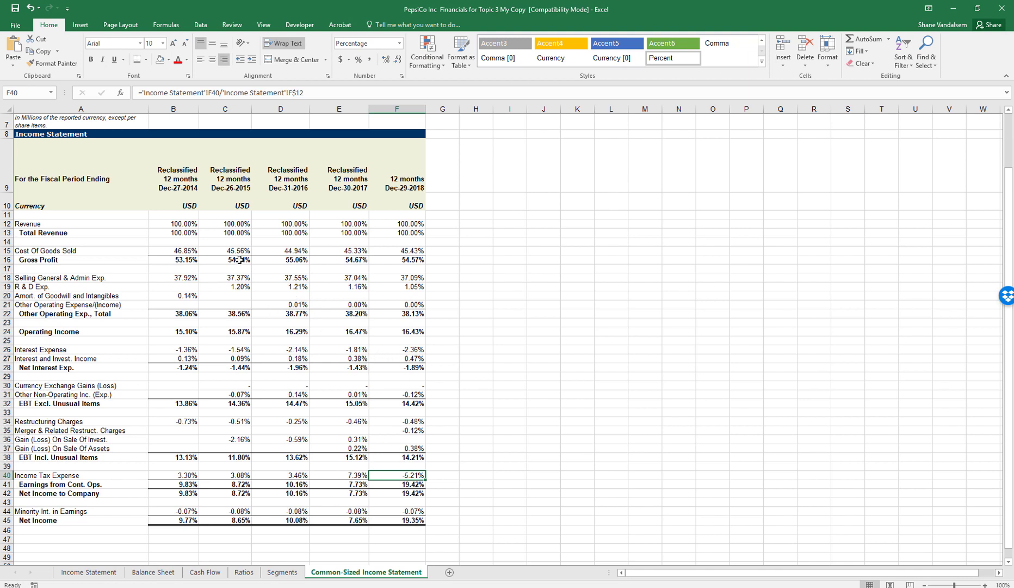
Step: On the Income Statement sheet, calculate Dec-30-2017 revenue growth in E11 with =E12/D12-1, formatted as a percentage with two decimals
click(77, 573)
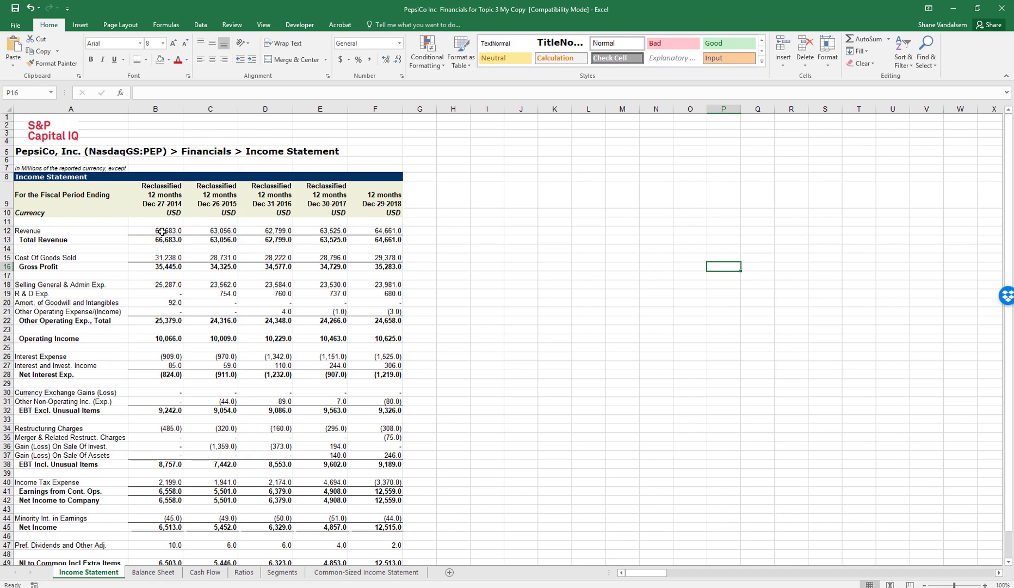
click(317, 224)
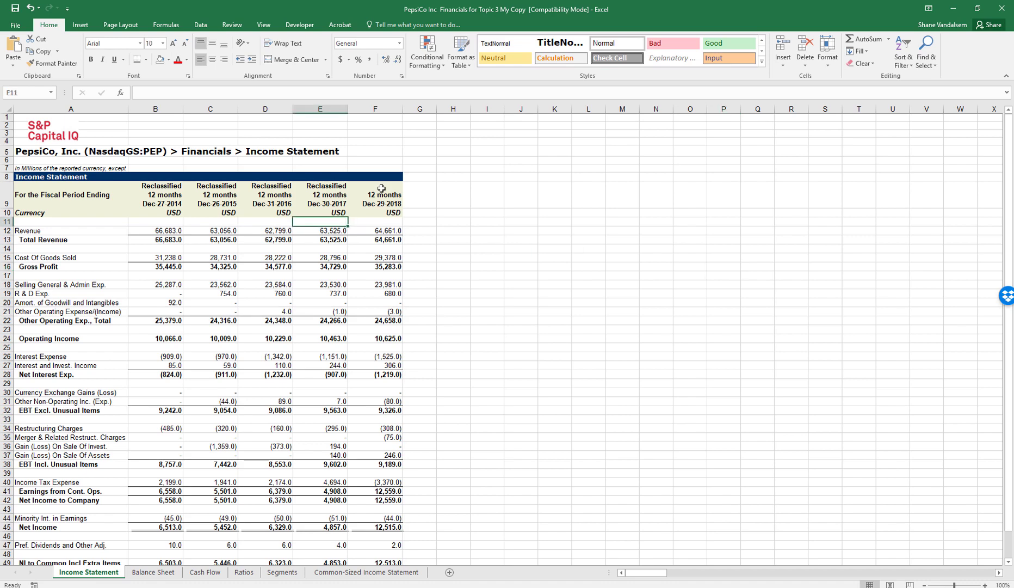
text(=)
key(Down)
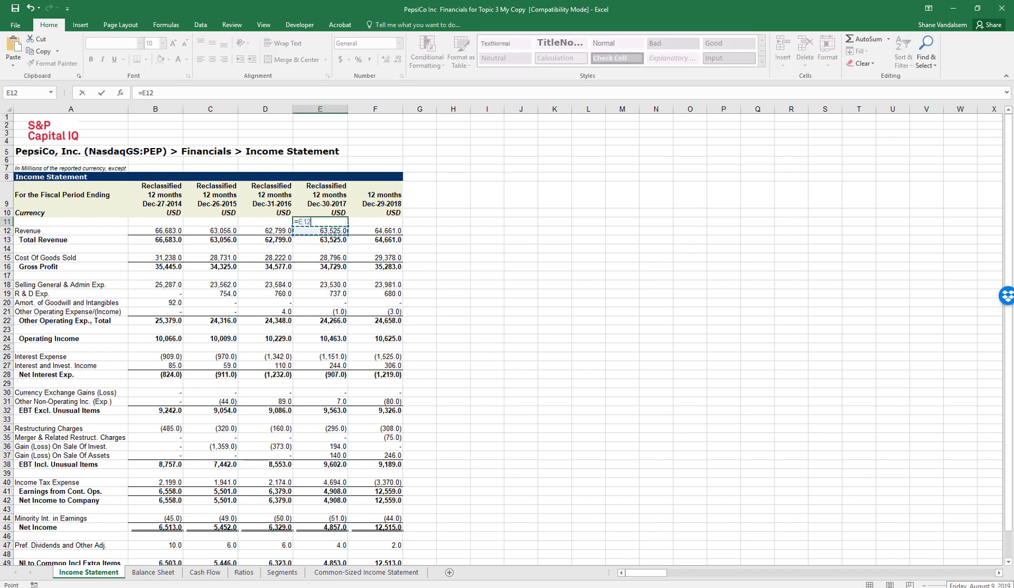
text(/)
key(Left)
key(Down)
text(-)
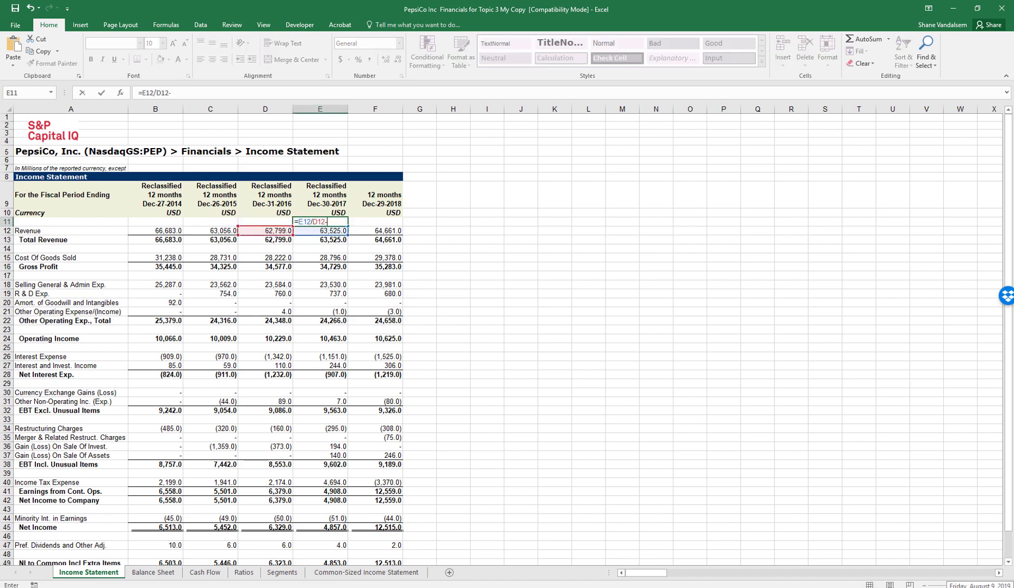
key(ctrl+Return)
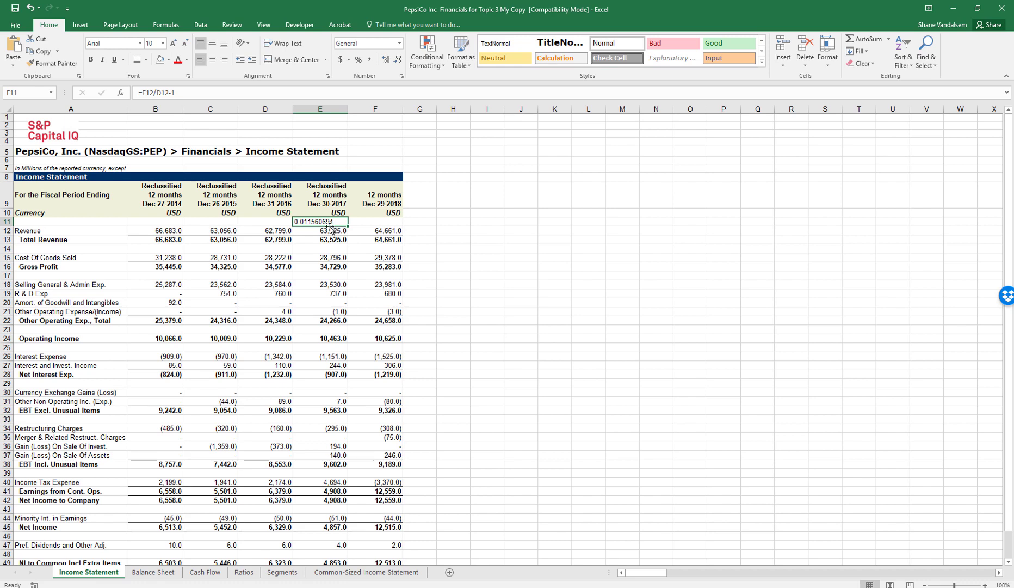
click(358, 59)
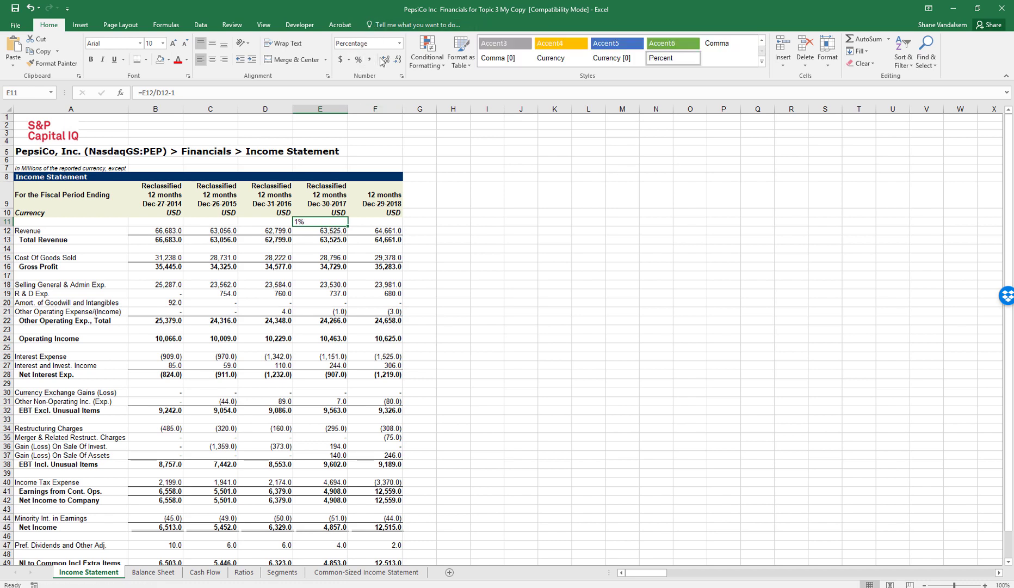
Step: Calculate Dec-29-2018 revenue growth in F11 with =F12/E12-1, formatted as a percentage with two decimals
click(382, 224)
text(=)
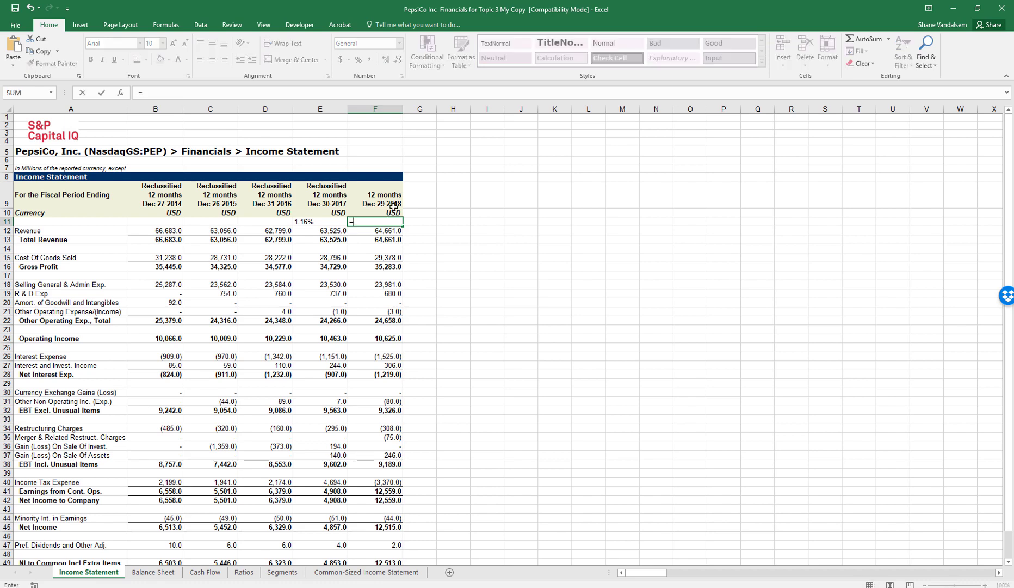
key(Down)
text(/)
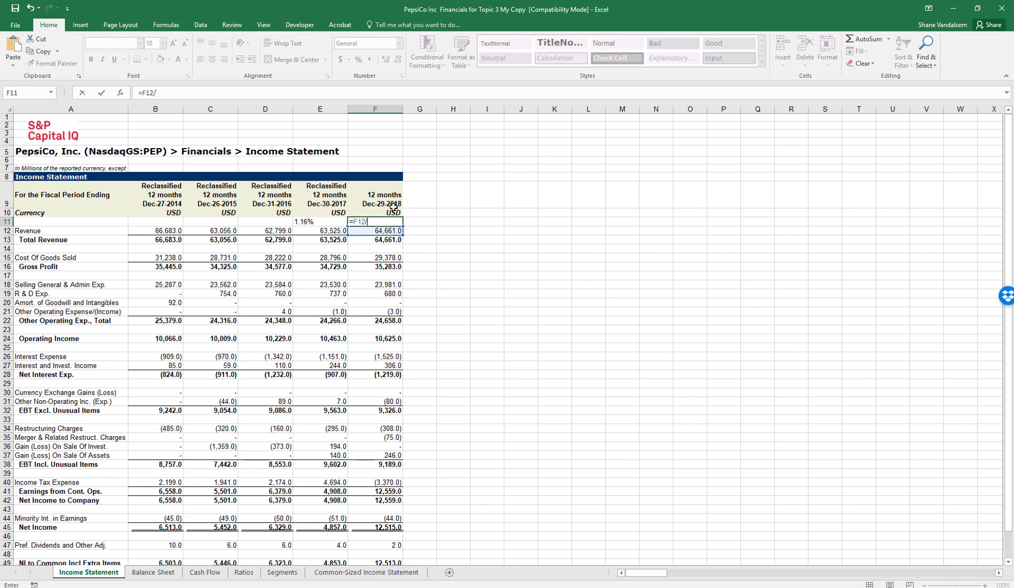
key(Down)
key(Left)
text(-)
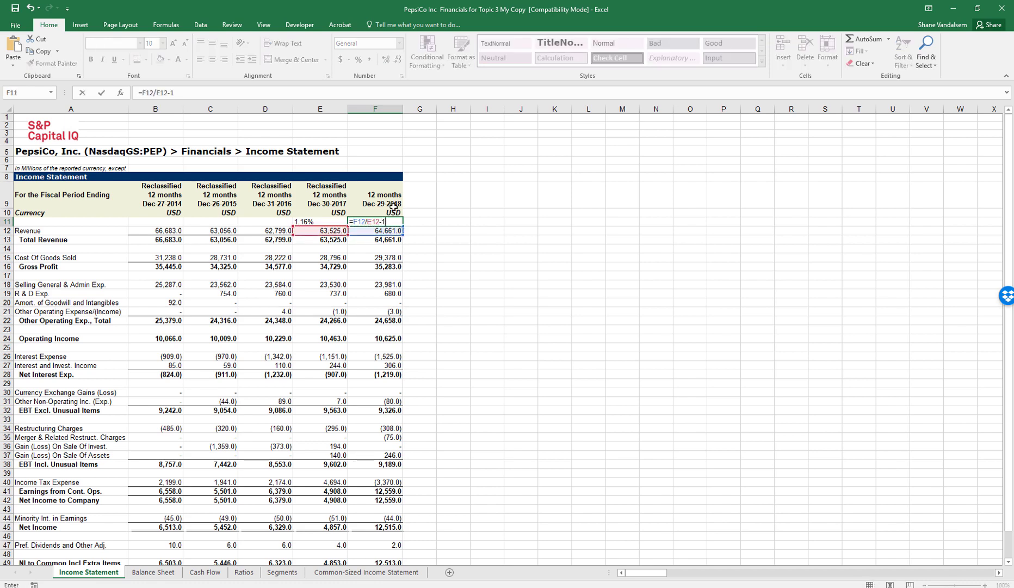
text(1)
key(ctrl+Return)
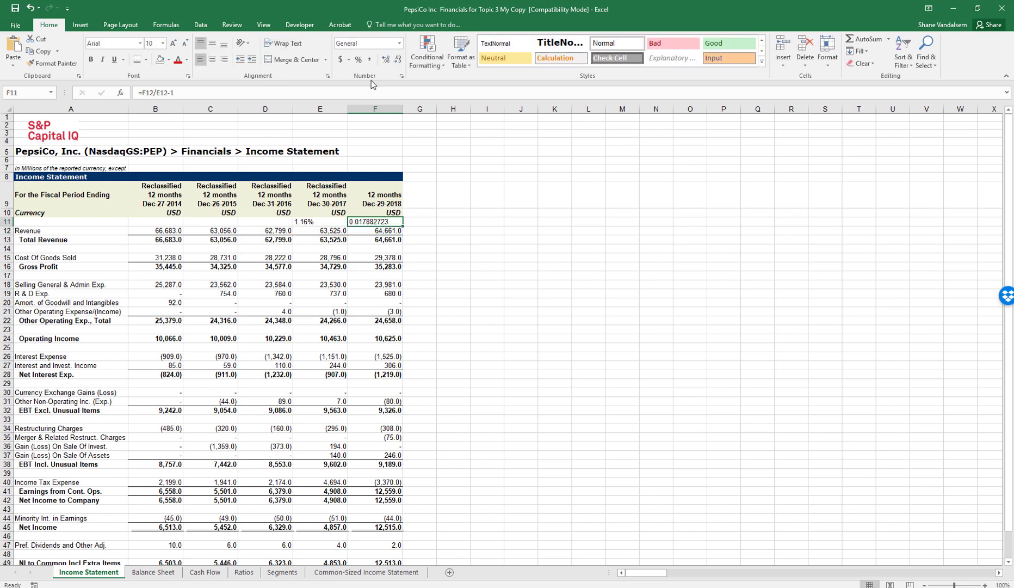
click(358, 59)
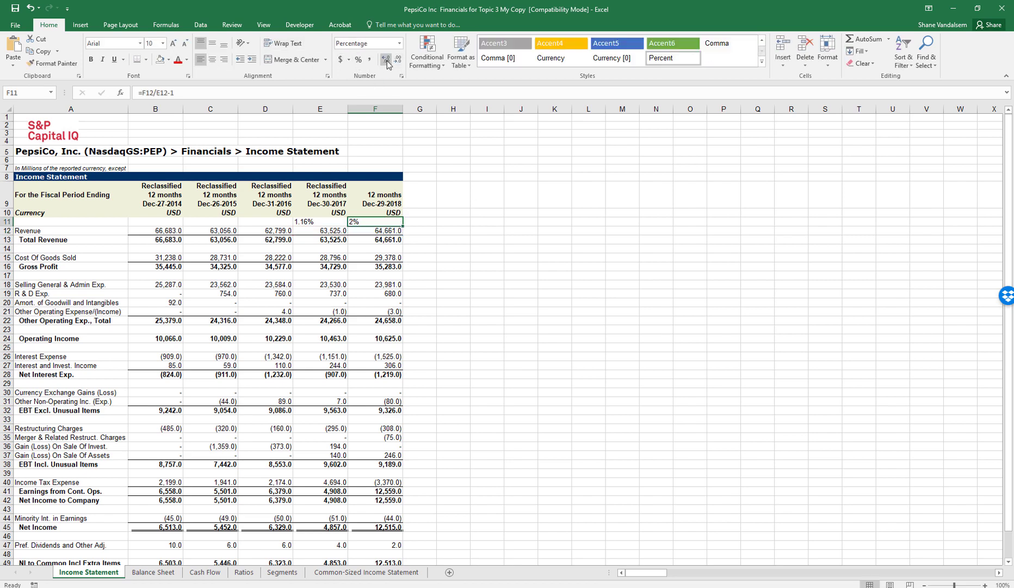
click(386, 60)
click(387, 60)
click(525, 244)
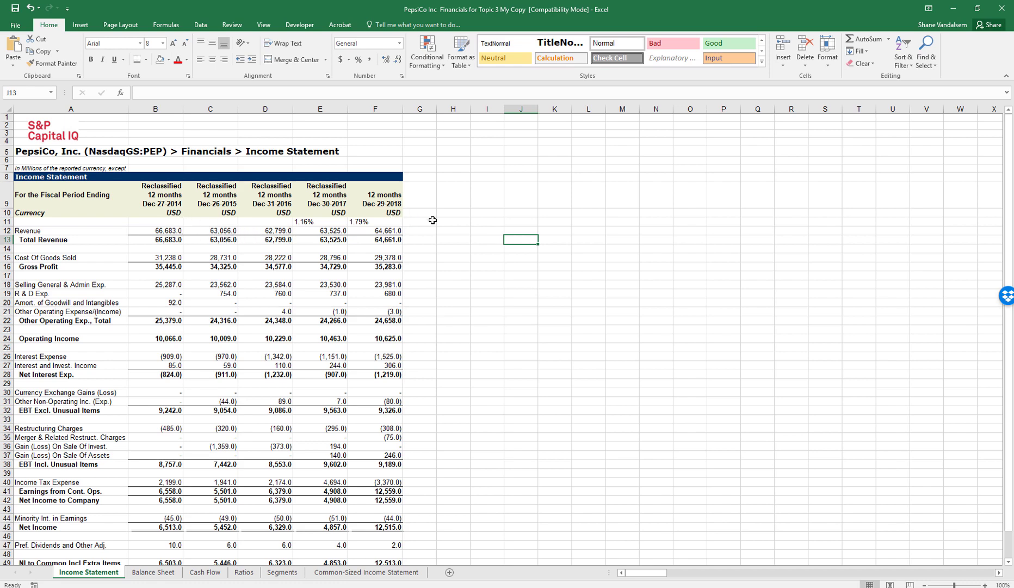
Step: Open the Common-Sized Income Statement sheet and review the expense and profit percentages from its beginning
click(952, 12)
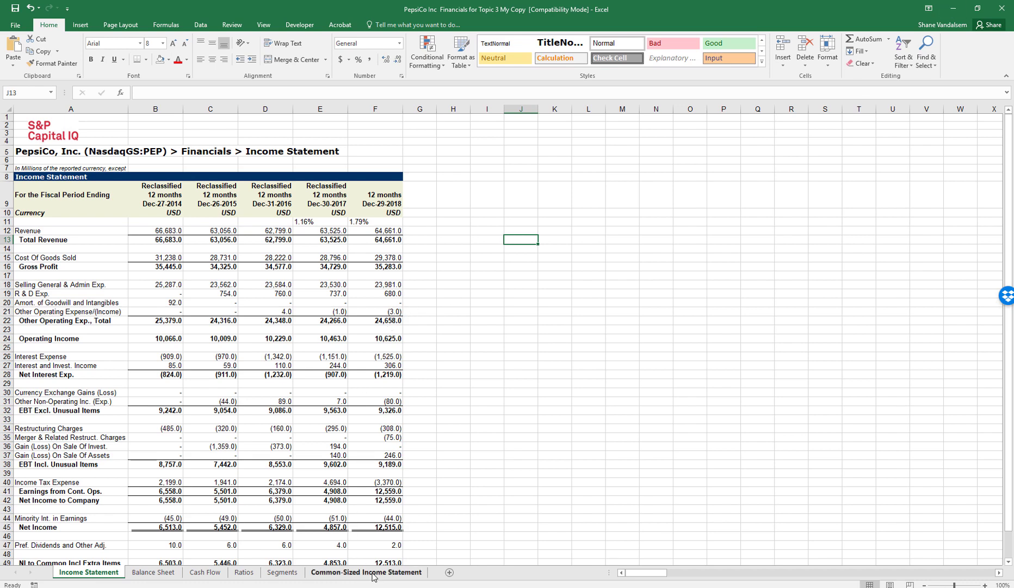
click(373, 577)
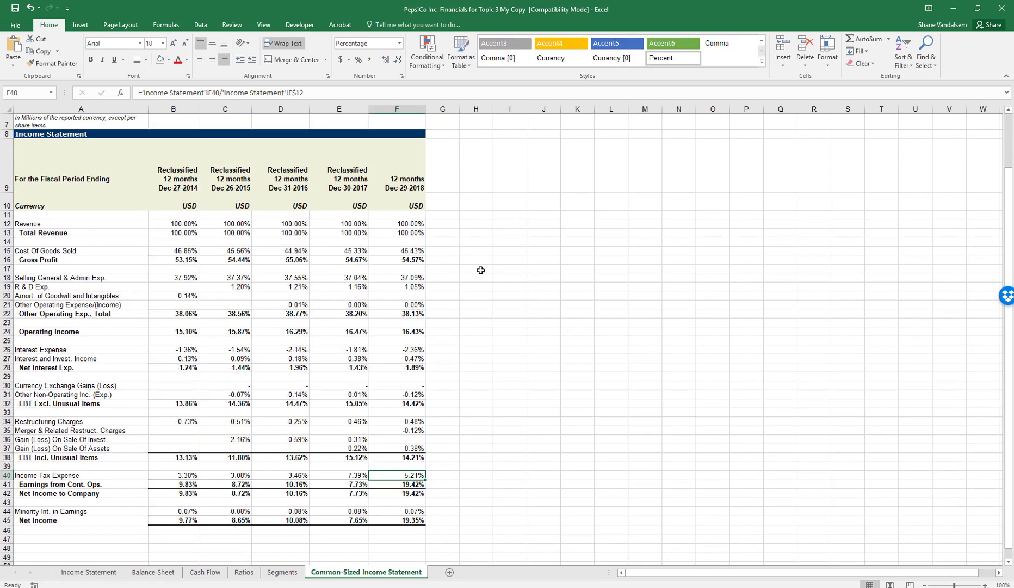
scroll(507, 266, up, 2)
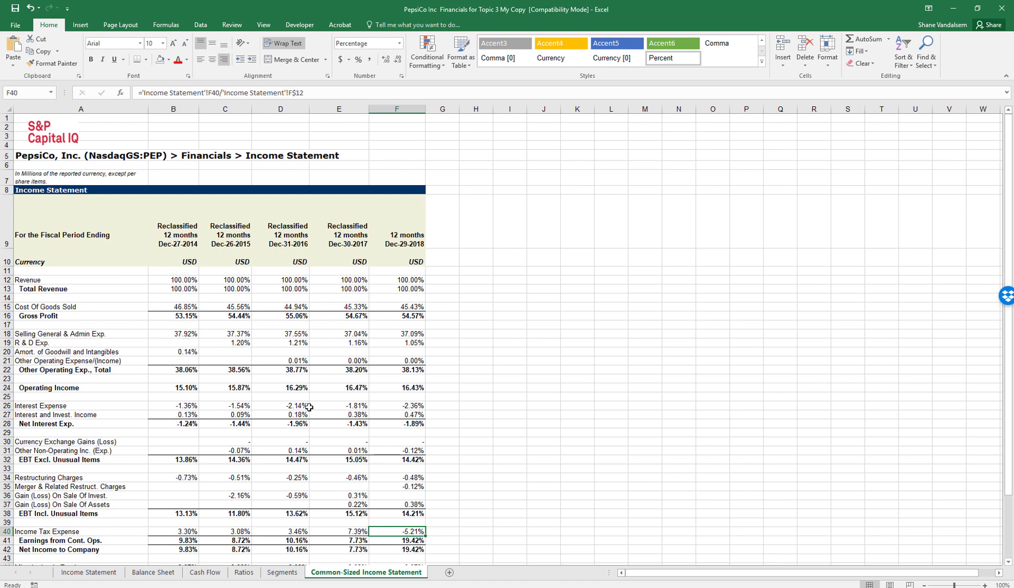
Step: On the Income Statement sheet, calculate the gross profit change from Dec-27-2014 to Dec-31-2016 in D14 with =D16/B16-1
click(98, 575)
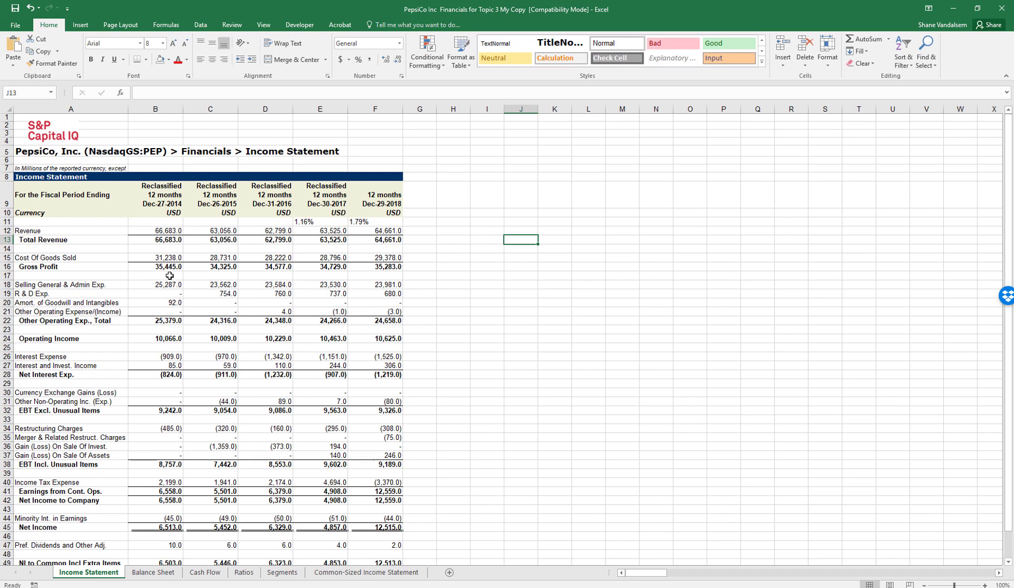
click(267, 249)
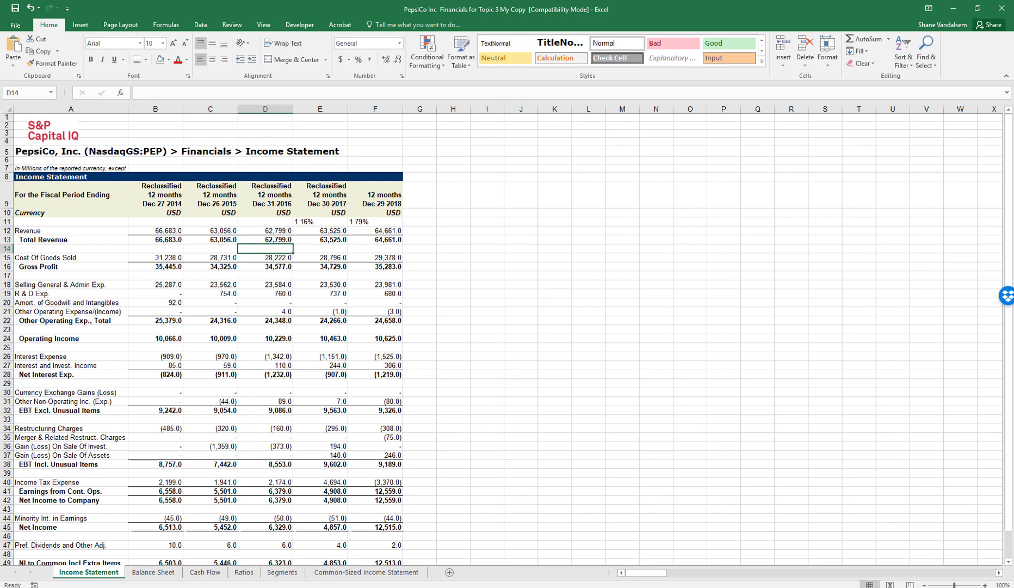
text(=)
key(Down)
key(Down)
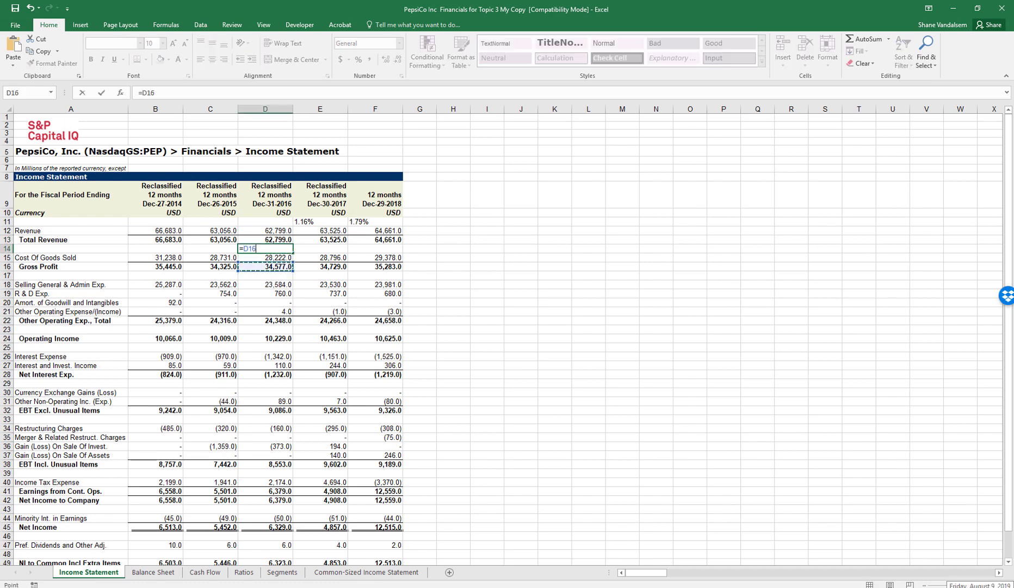
text(/)
key(Left)
key(Left)
key(Down)
key(Down)
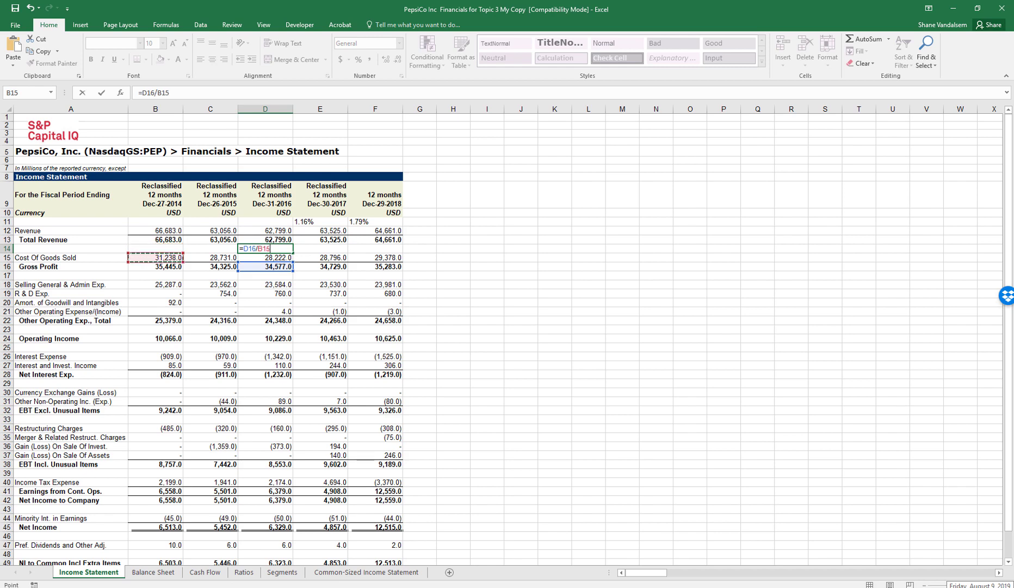
text(-1)
key(ctrl+Return)
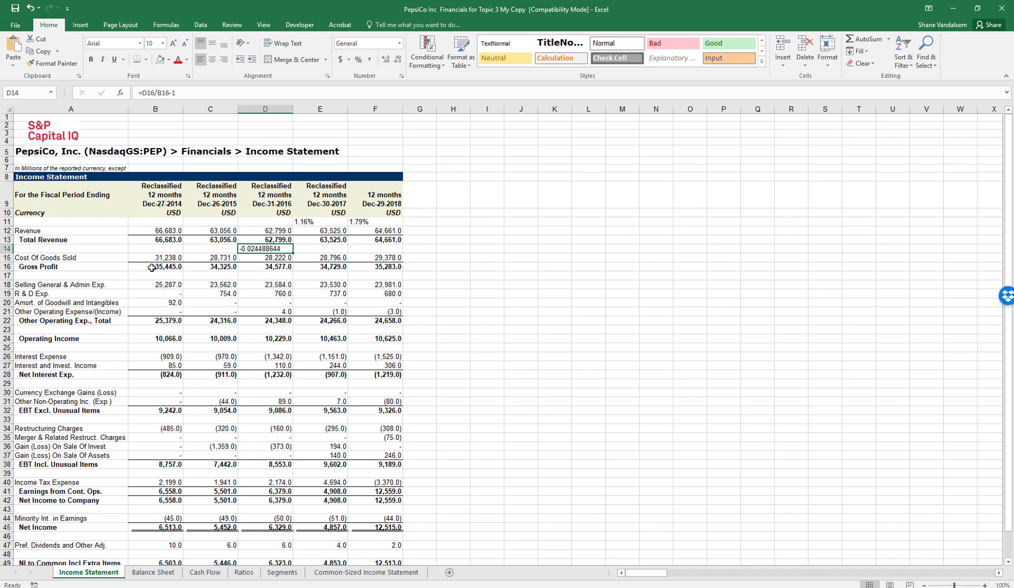
Step: Compare gross profit between Dec-27-2014 and Dec-31-2016, first in dollars and then as a percentage of revenue on the Common-Sized Income Statement sheet
key(Down)
key(Down)
key(Down)
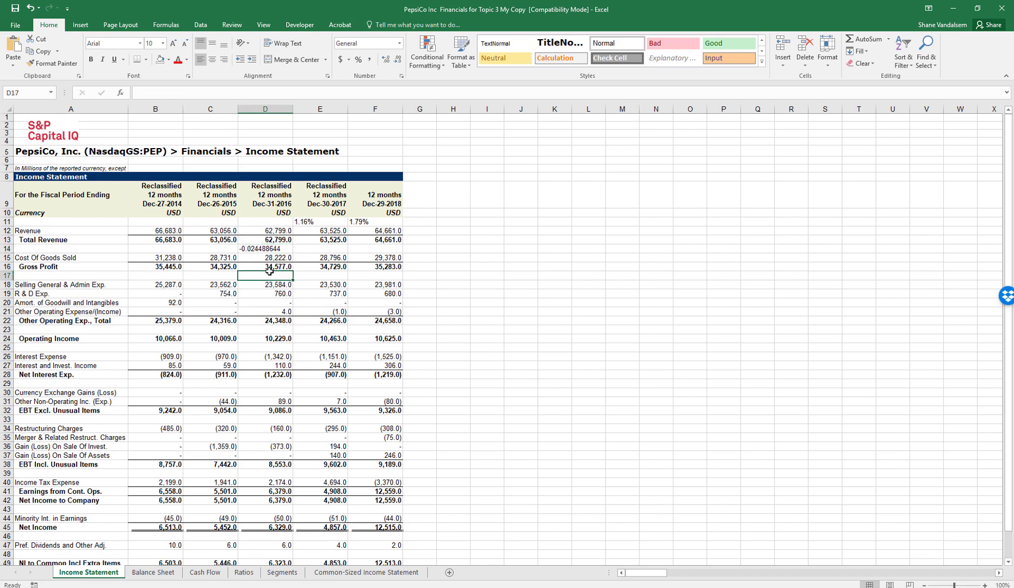
click(156, 261)
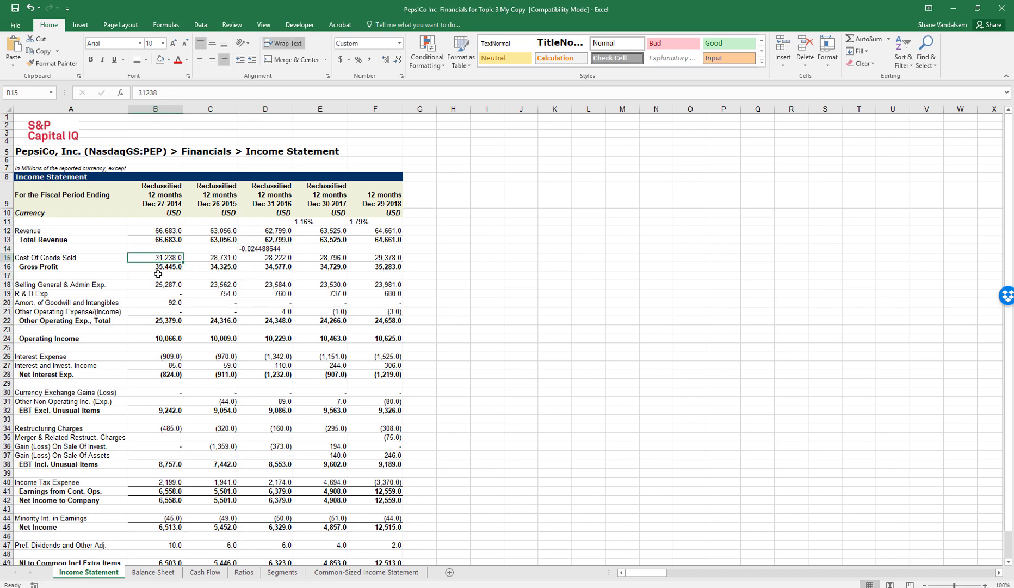
click(158, 272)
click(286, 267)
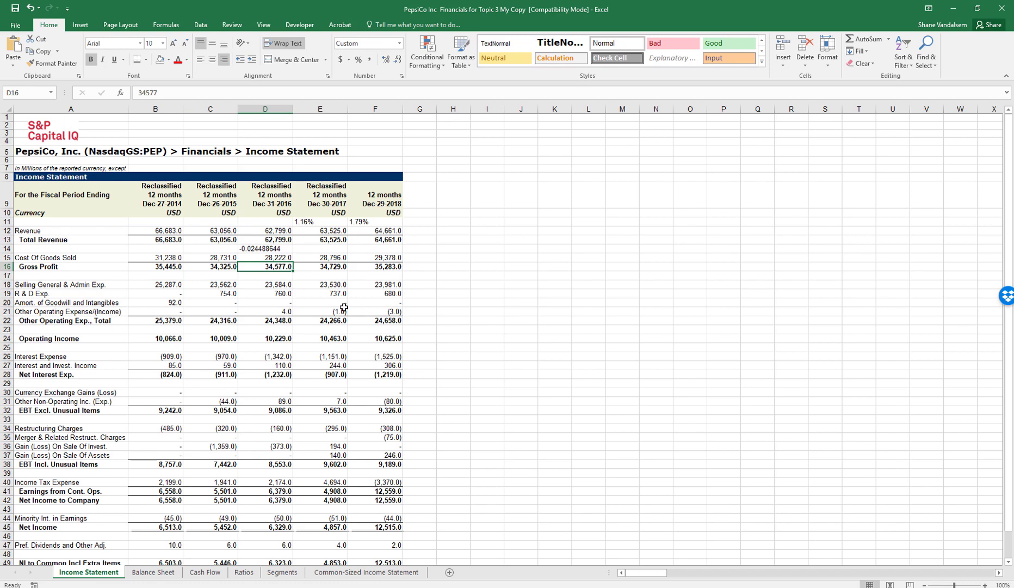
click(380, 572)
click(523, 277)
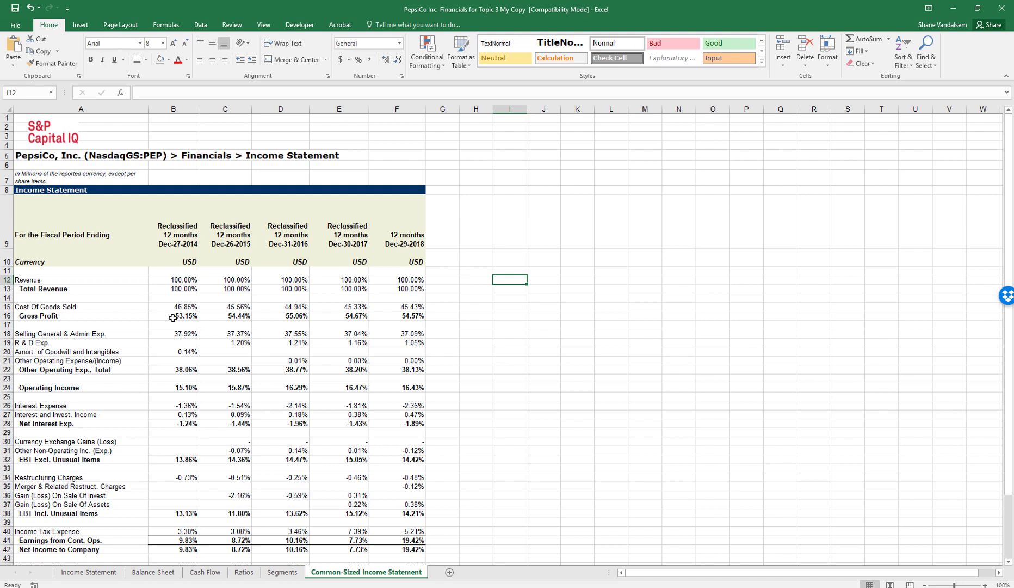
drag(175, 318, 283, 317)
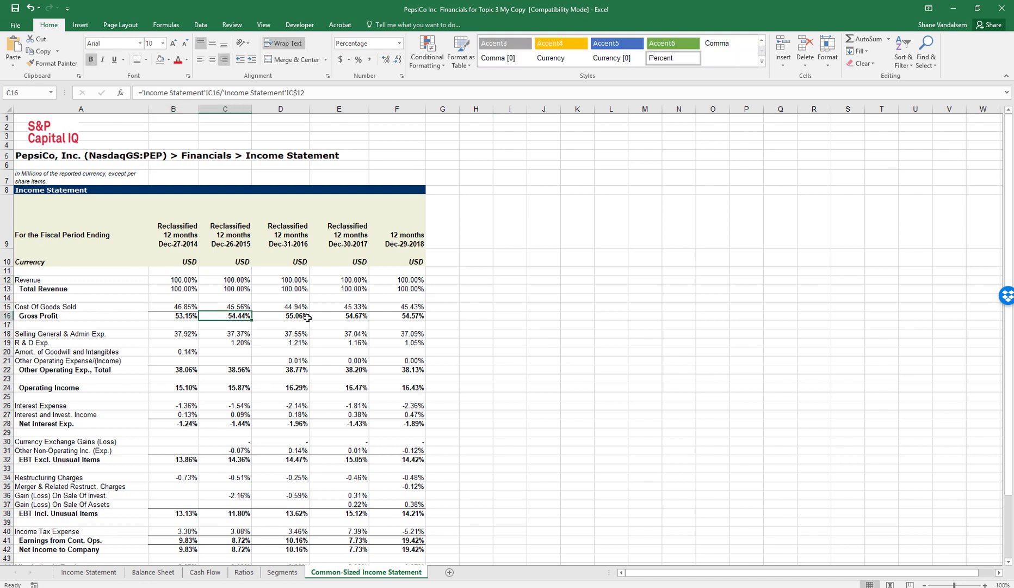
click(283, 317)
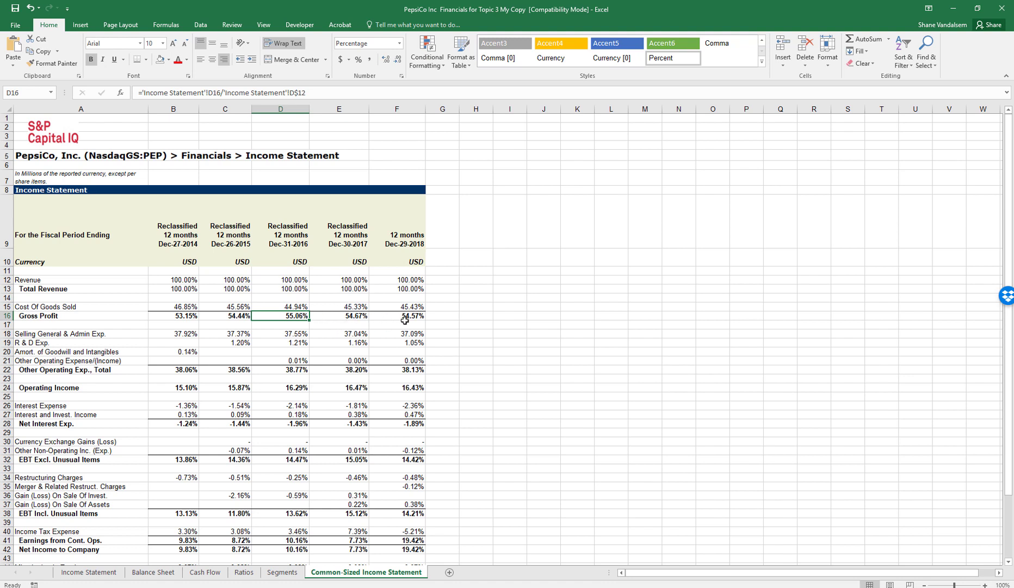
Step: Examine total other operating expenses and selling, general and admin expenses as percentages of revenue from Dec-27-2014 to Dec-29-2018
scroll(354, 271, down, 3)
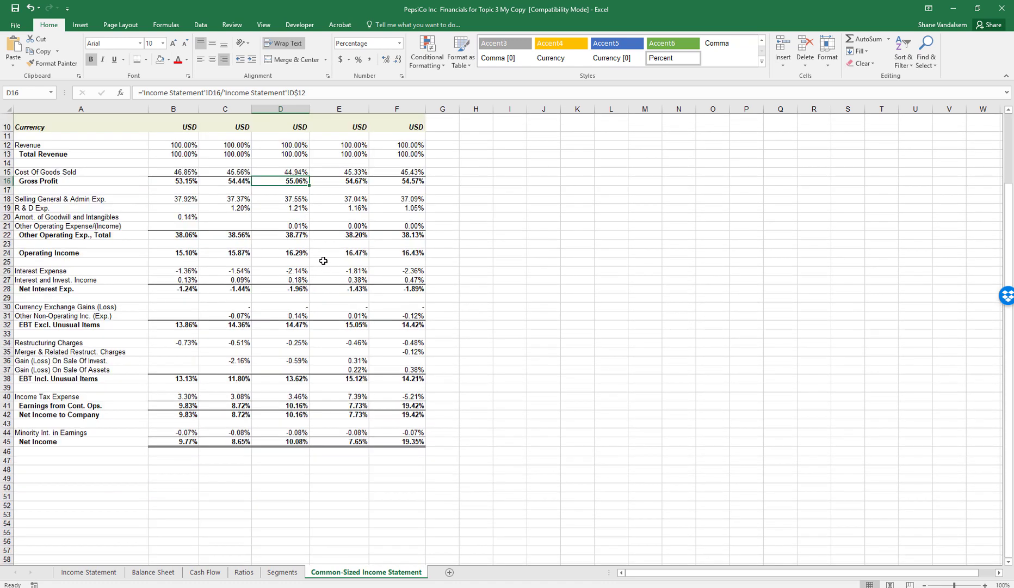
scroll(327, 240, up, 1)
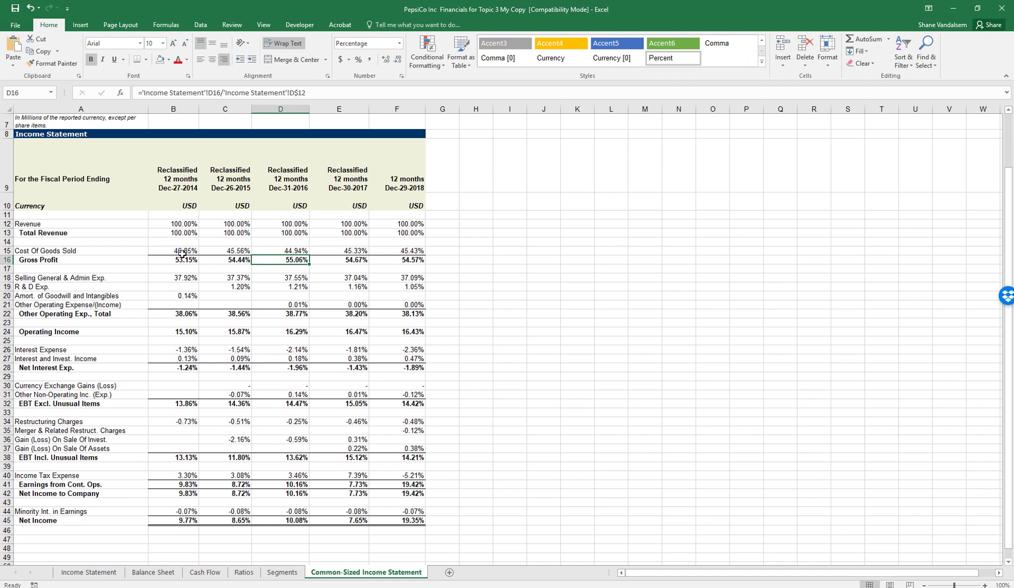
click(375, 316)
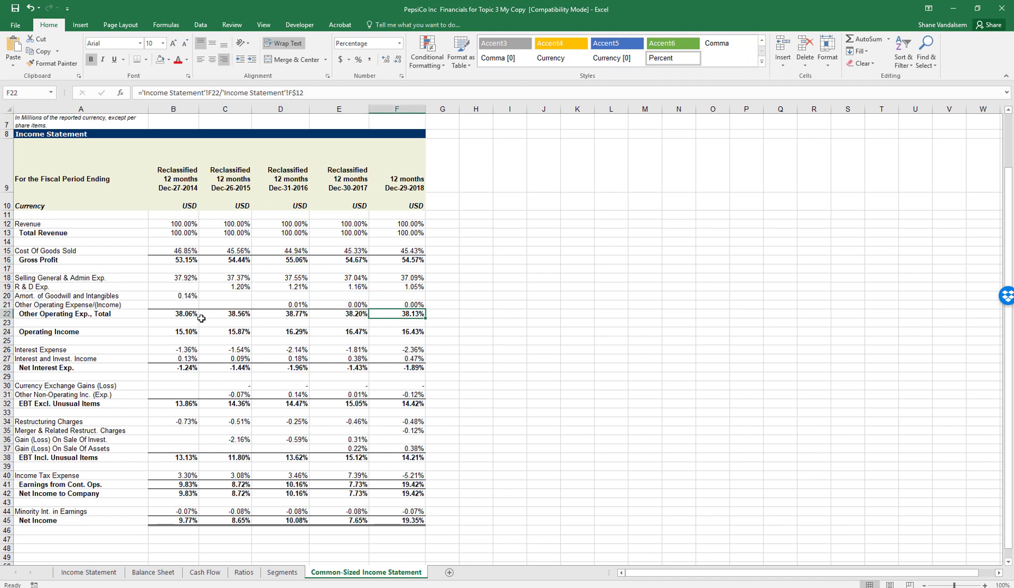
click(176, 285)
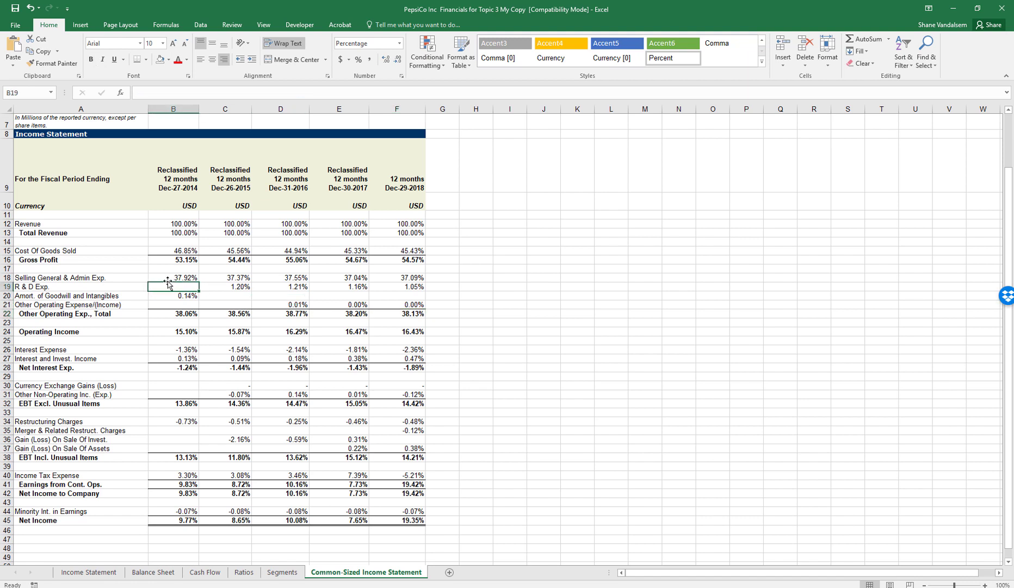
click(164, 278)
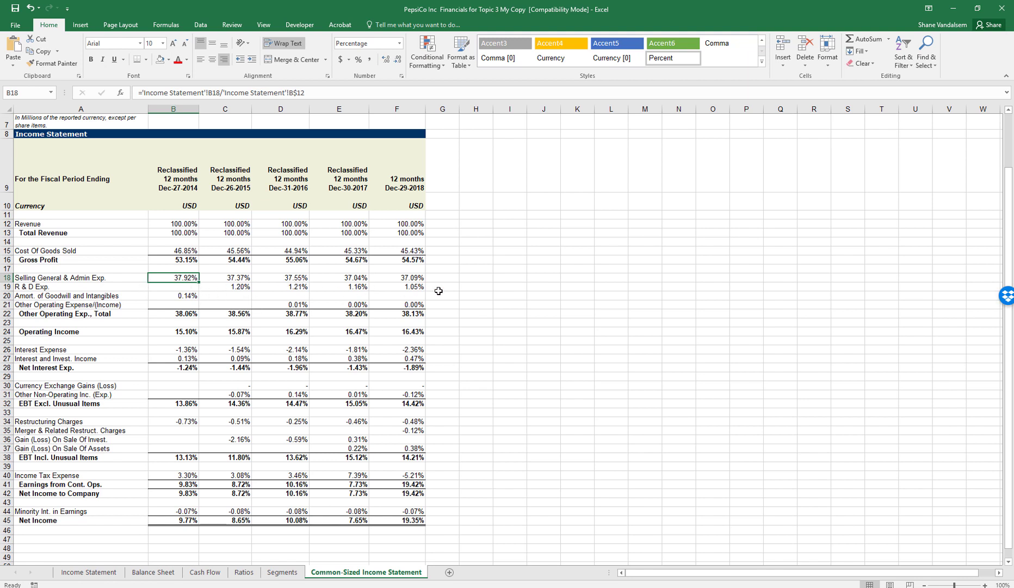
click(372, 278)
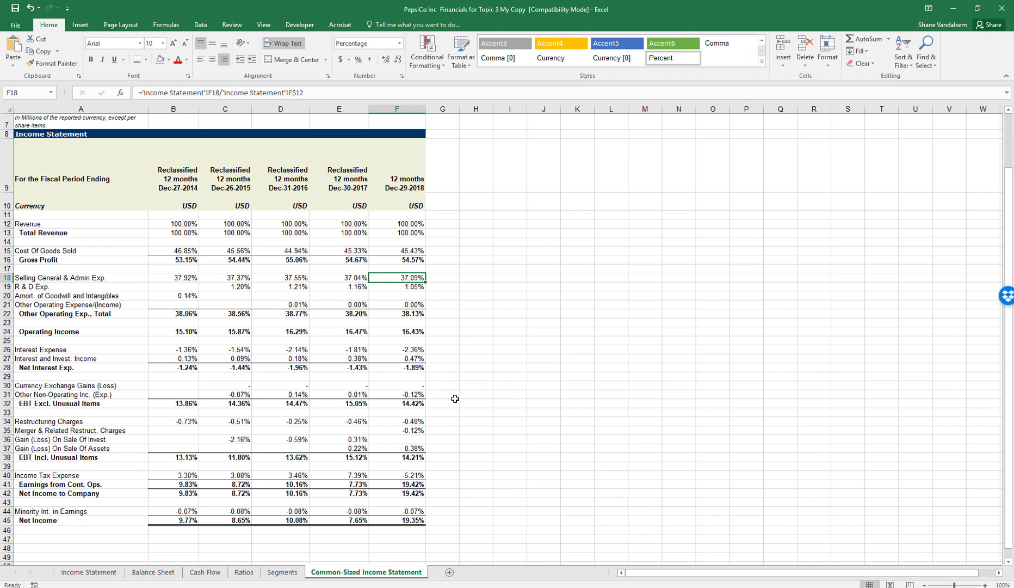
click(462, 338)
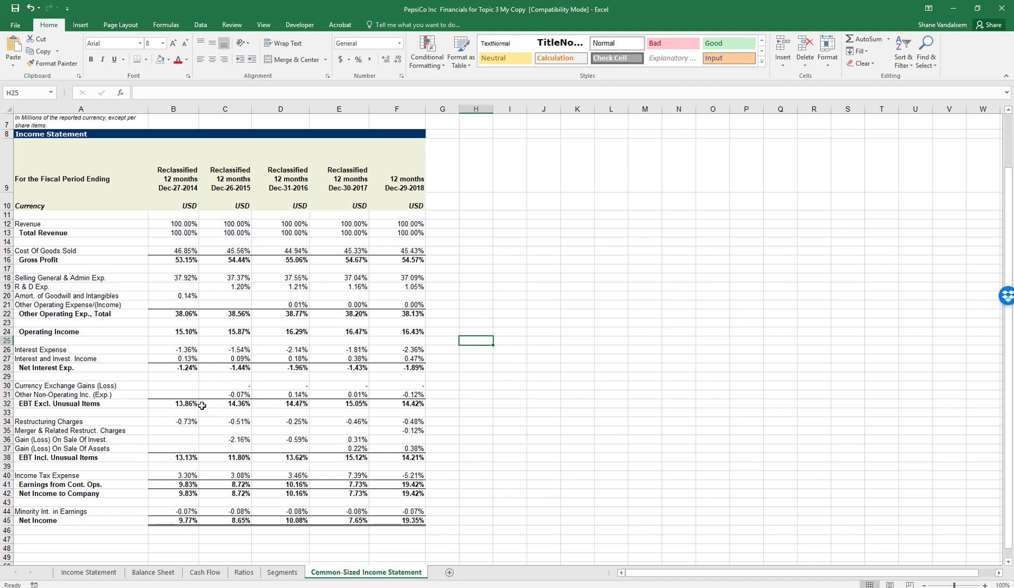
Step: Compare net income as a percentage of revenue across the five years and examine the Dec-29-2018 income tax expense percentage behind it
scroll(202, 402, down, 1)
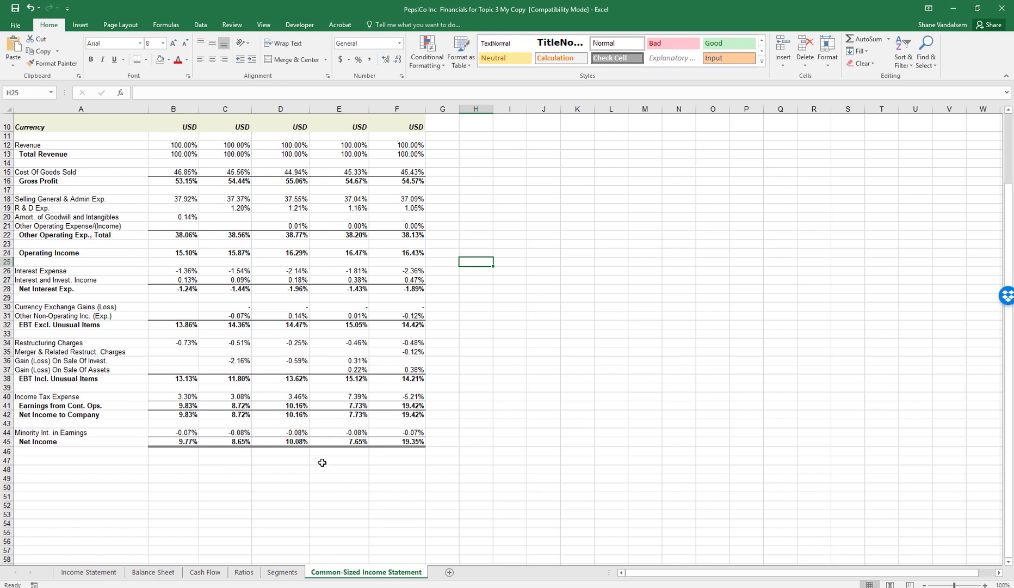
click(180, 442)
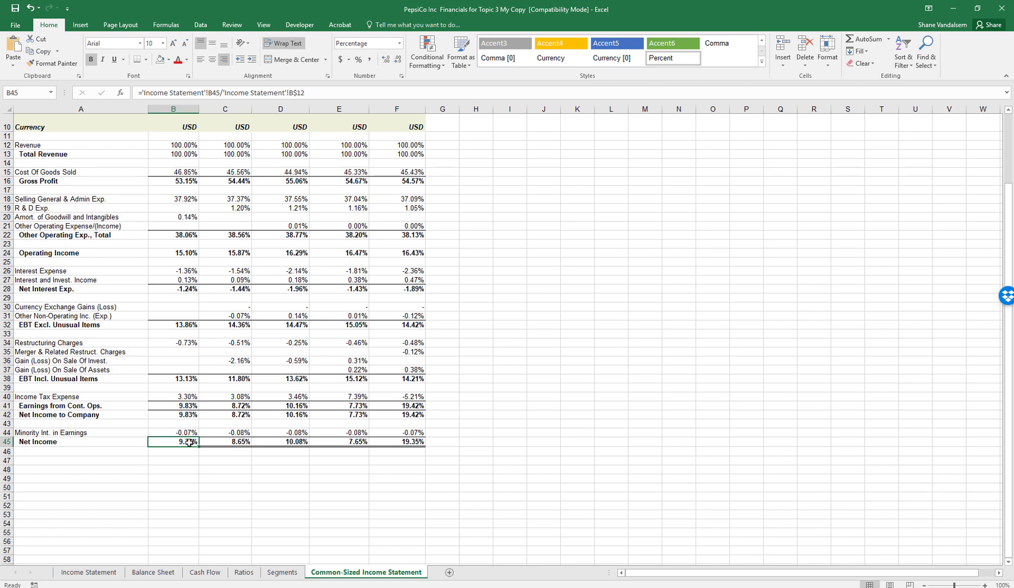
scroll(243, 444, up, 3)
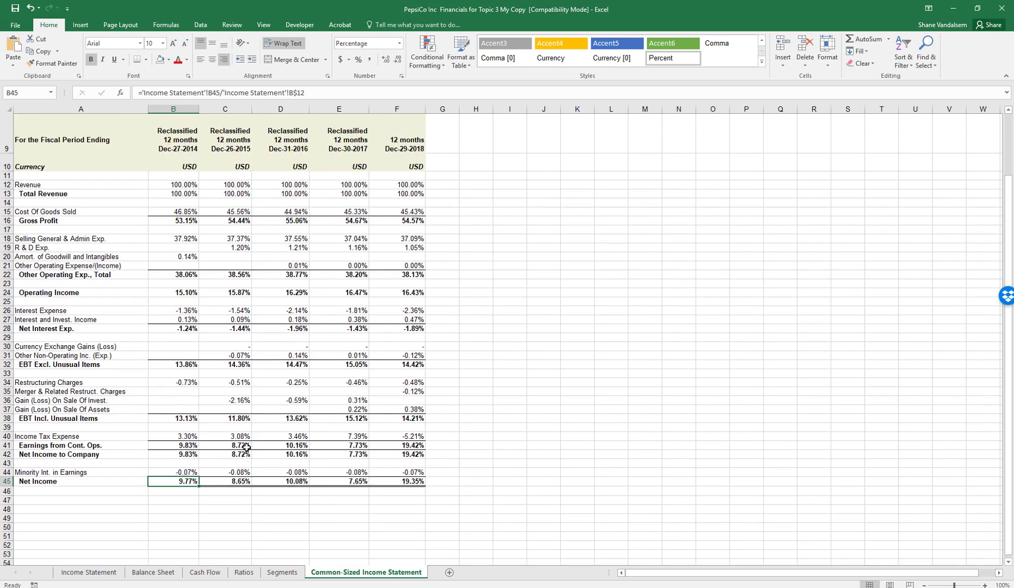
scroll(244, 440, down, 4)
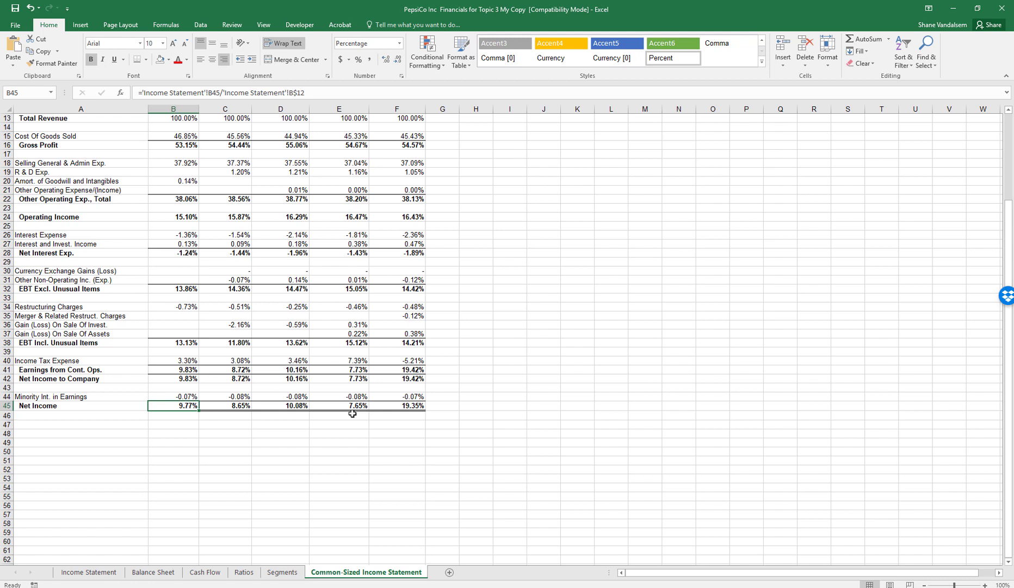
click(404, 405)
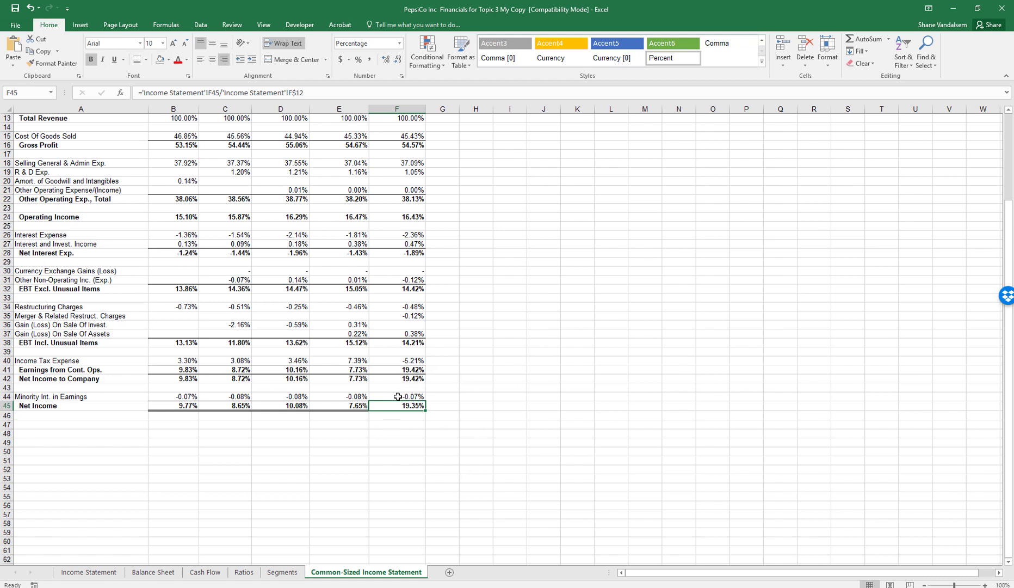
click(408, 362)
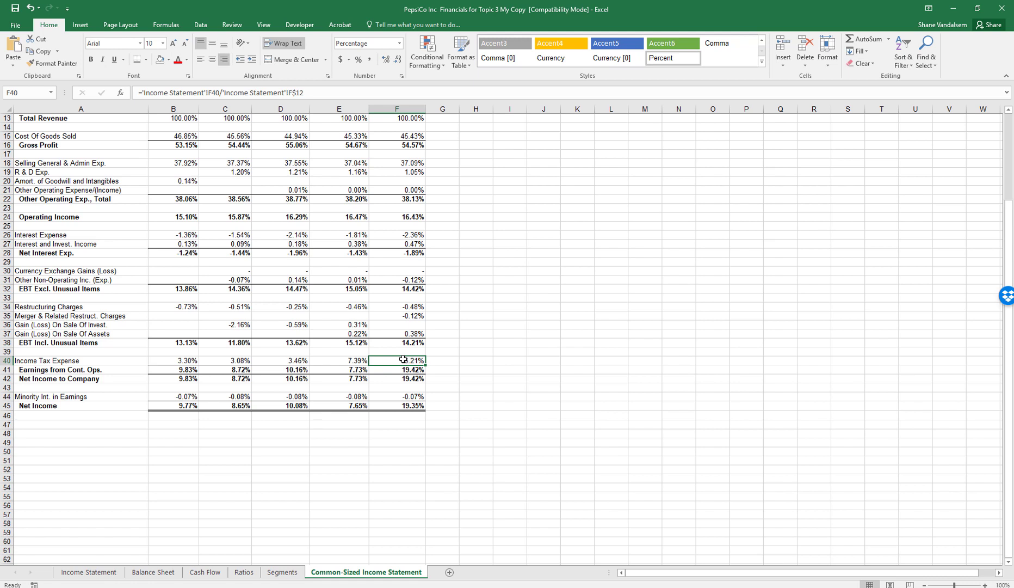
click(530, 331)
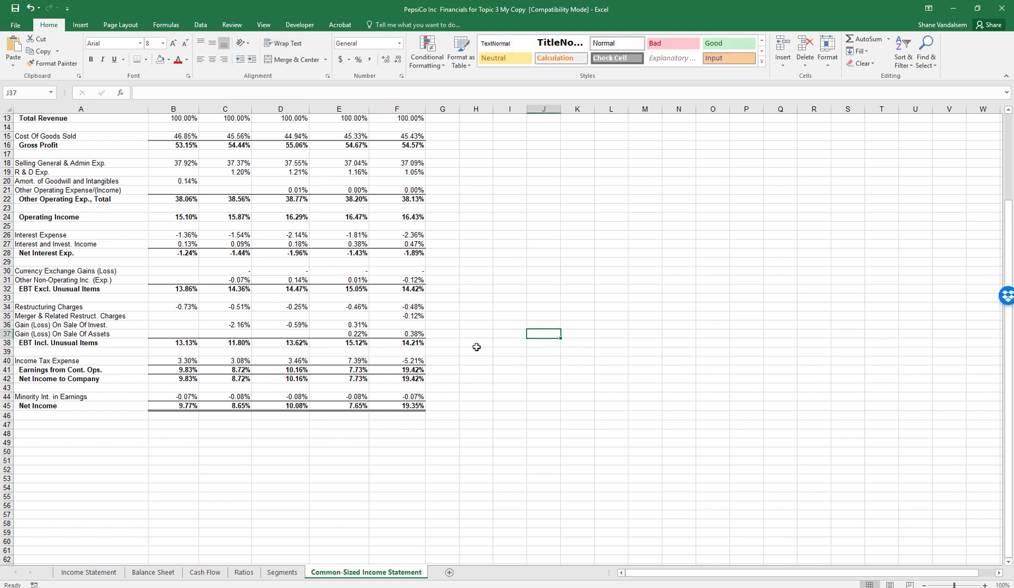
click(388, 362)
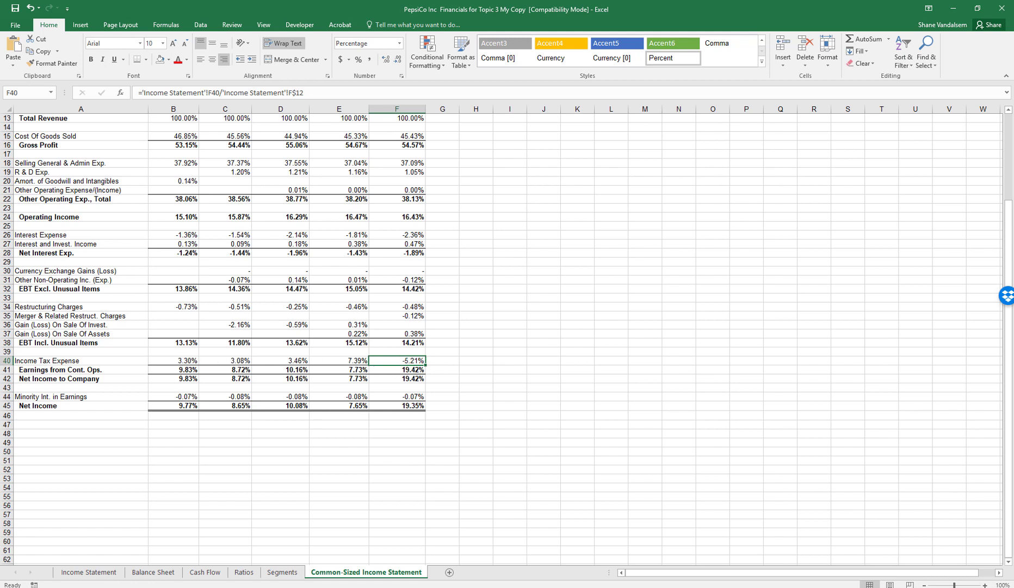
click(486, 378)
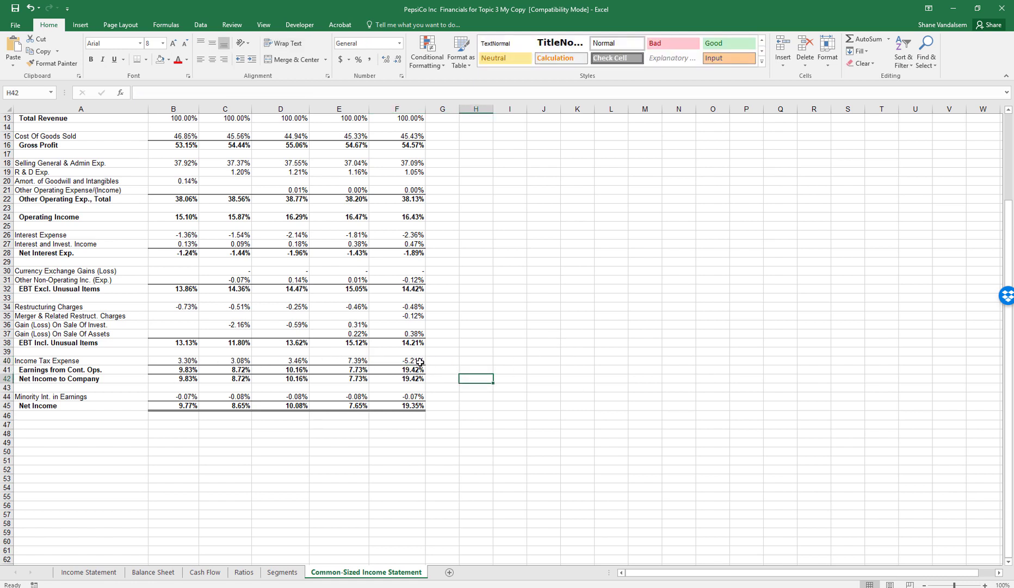
click(420, 362)
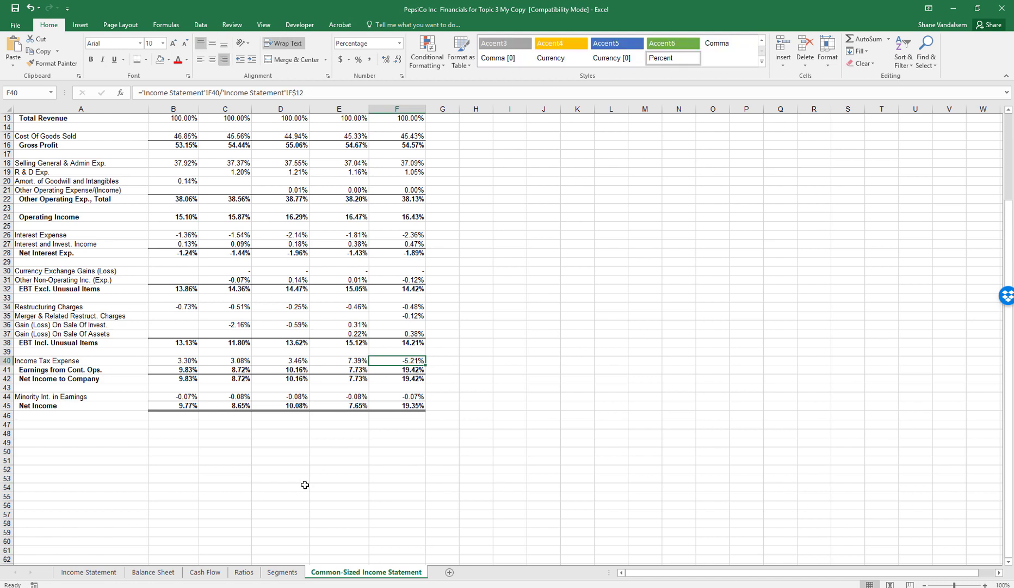
click(268, 516)
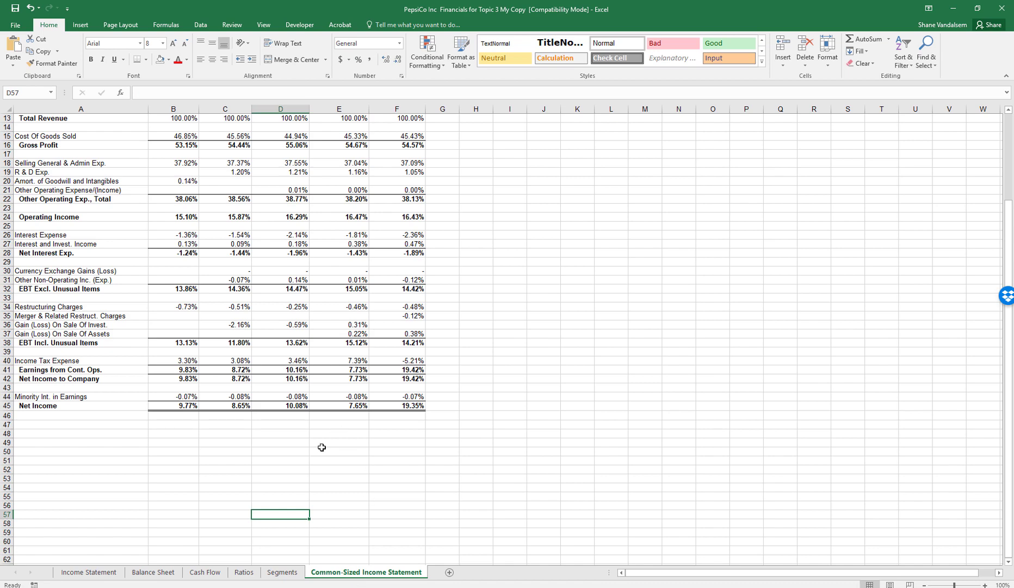
Step: Inspect the Dec-27-2014 revenue and interest expense percentages and their formulas on the common-sized sheet
scroll(312, 430, up, 4)
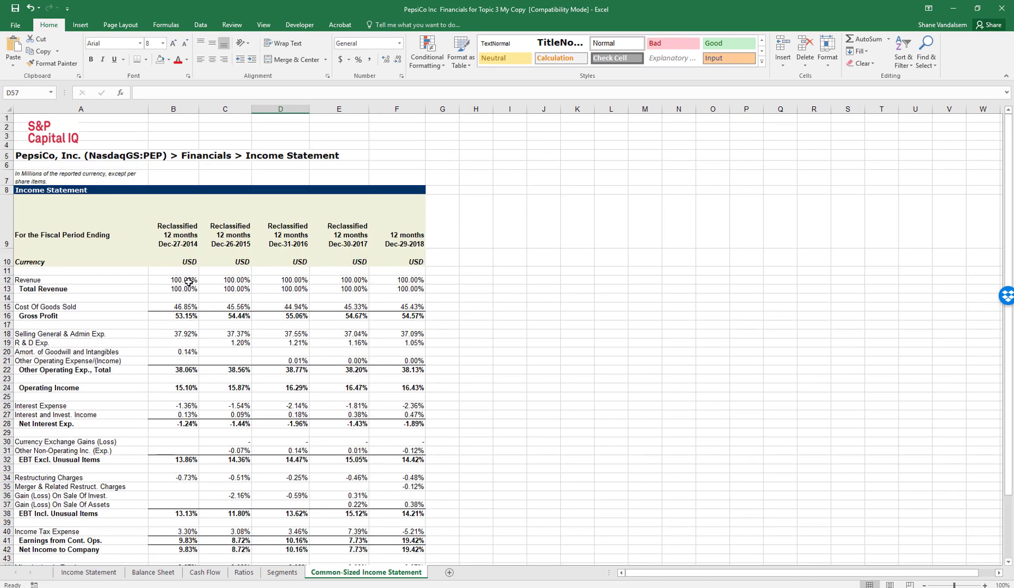
click(188, 280)
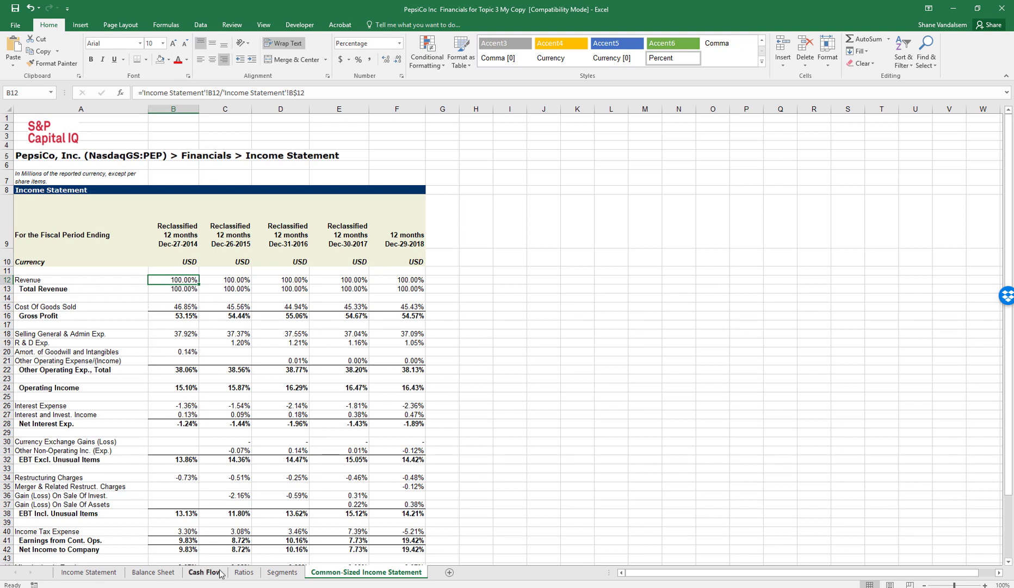
click(193, 408)
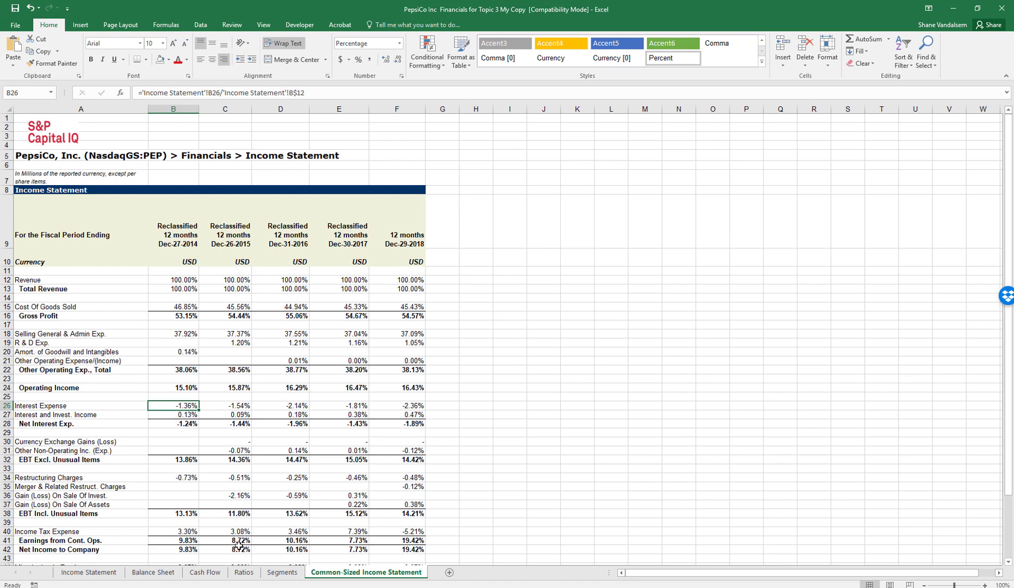
Step: Review the liquidity ratios on the Ratios sheet and bring up the Balance Sheet with its preselected range cleared
click(237, 581)
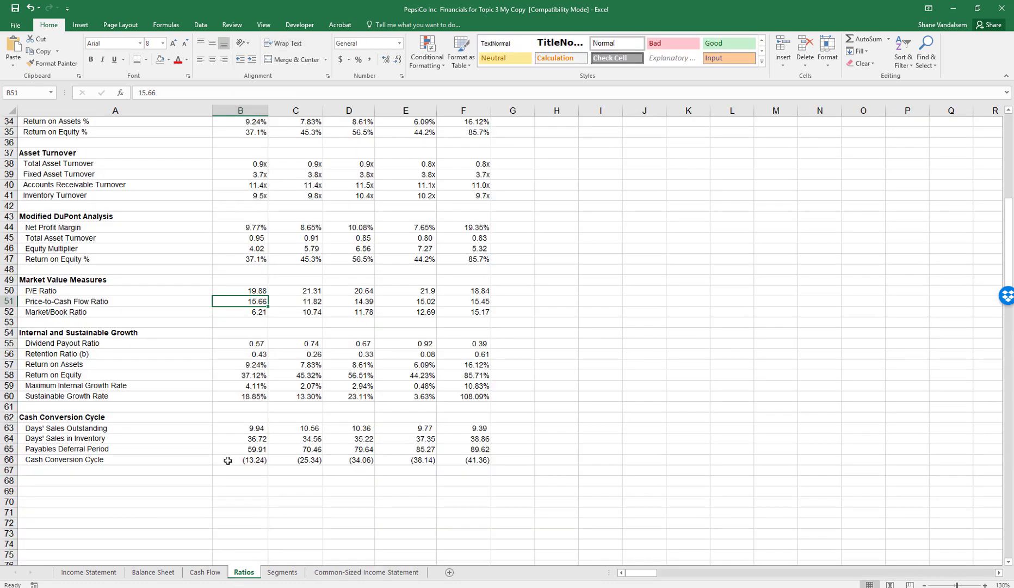
scroll(234, 461, up, 11)
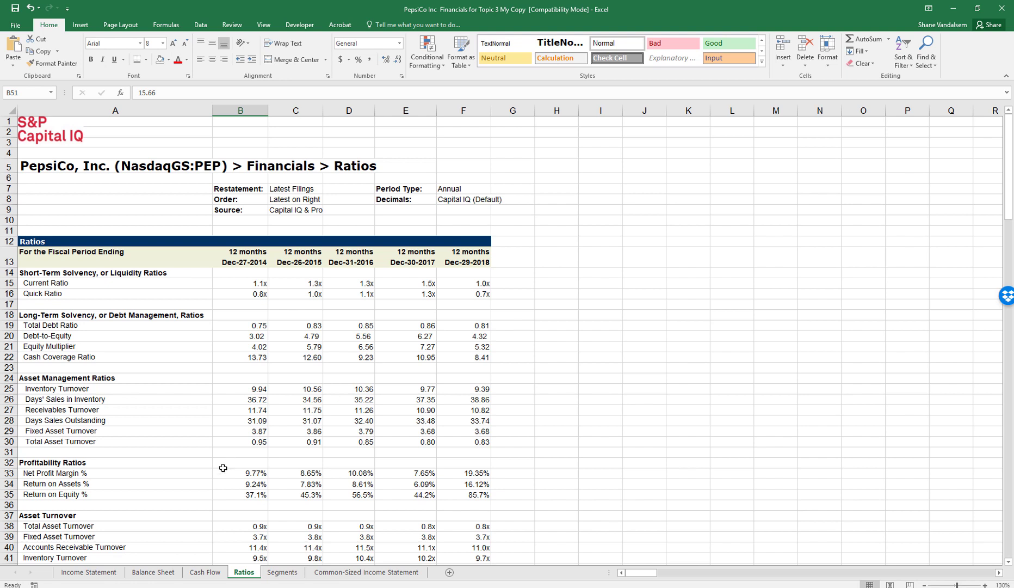
click(145, 572)
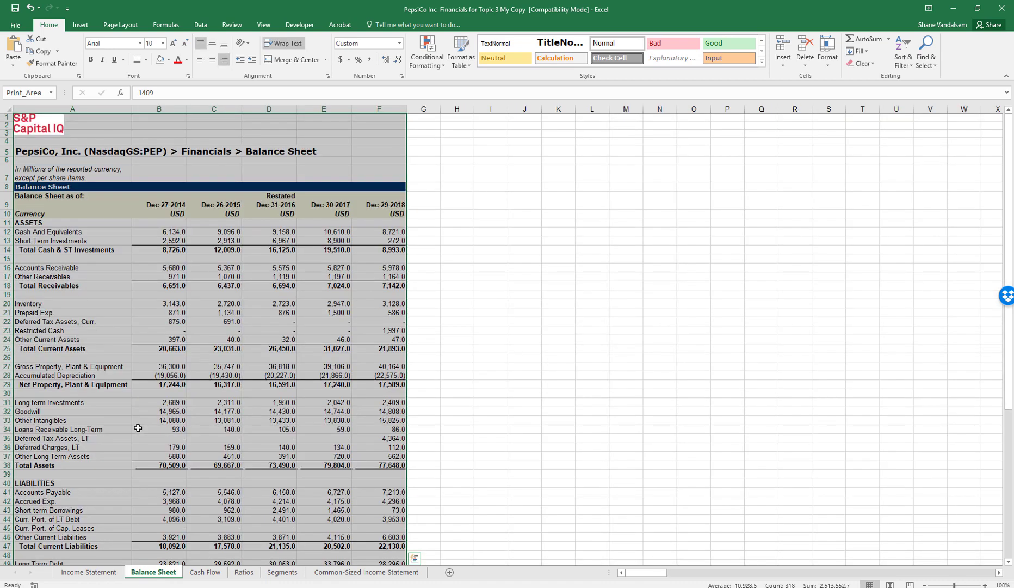
click(627, 277)
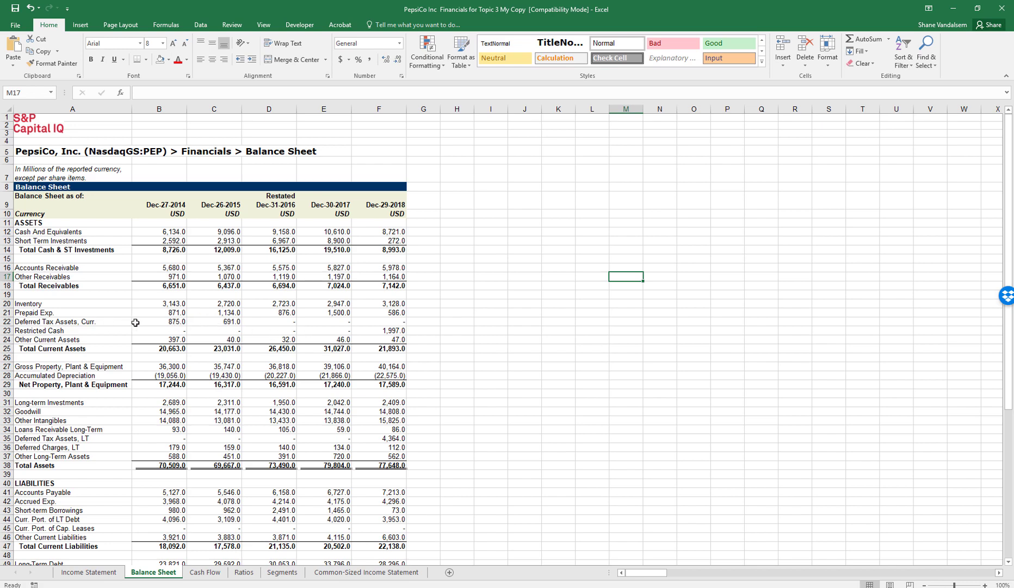
Step: Examine current deferred tax assets from Dec-27-2014 to Dec-31-2016 and the restricted cash line on the Balance Sheet
click(179, 323)
drag(179, 323, 216, 323)
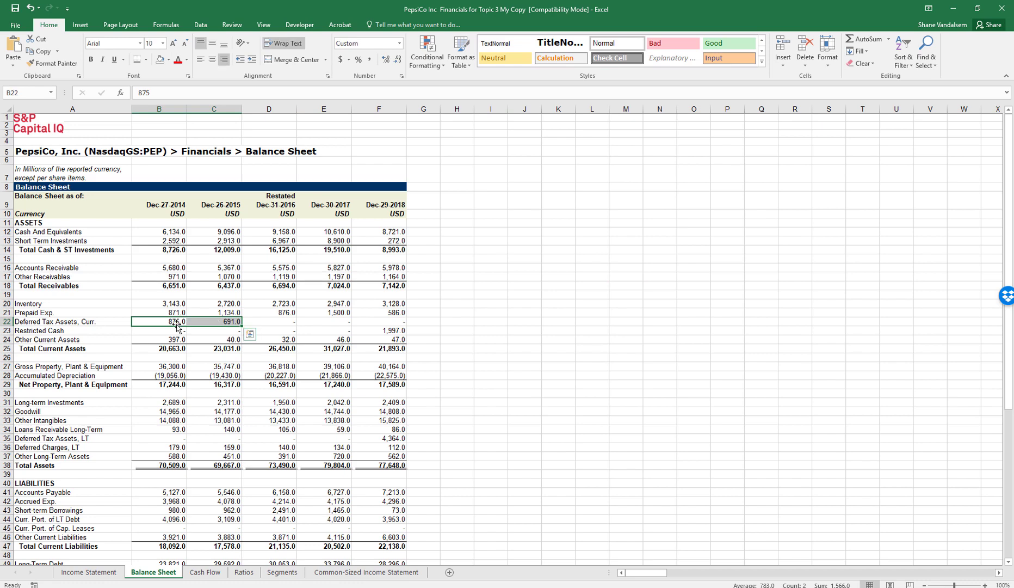
click(228, 322)
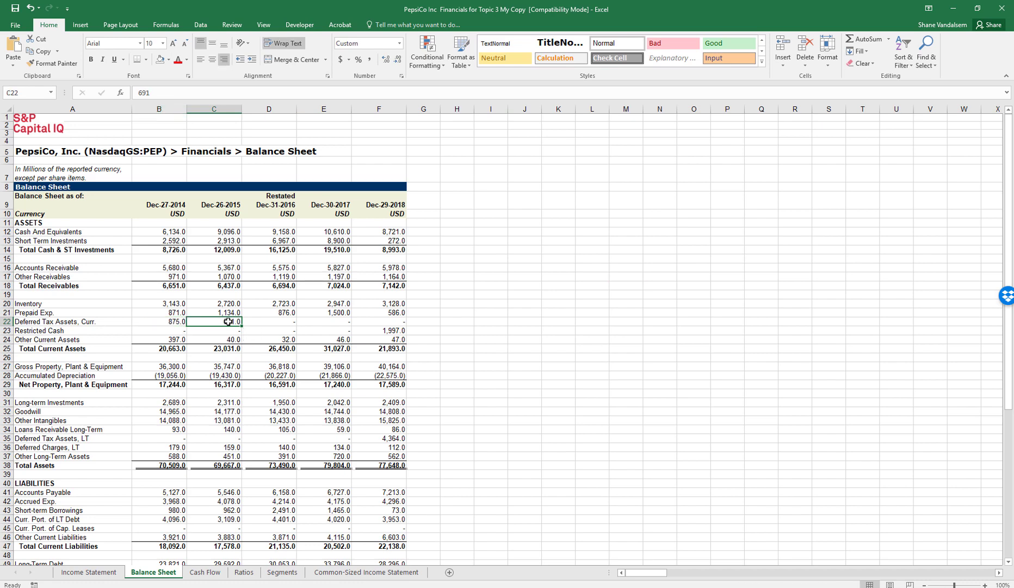
click(269, 322)
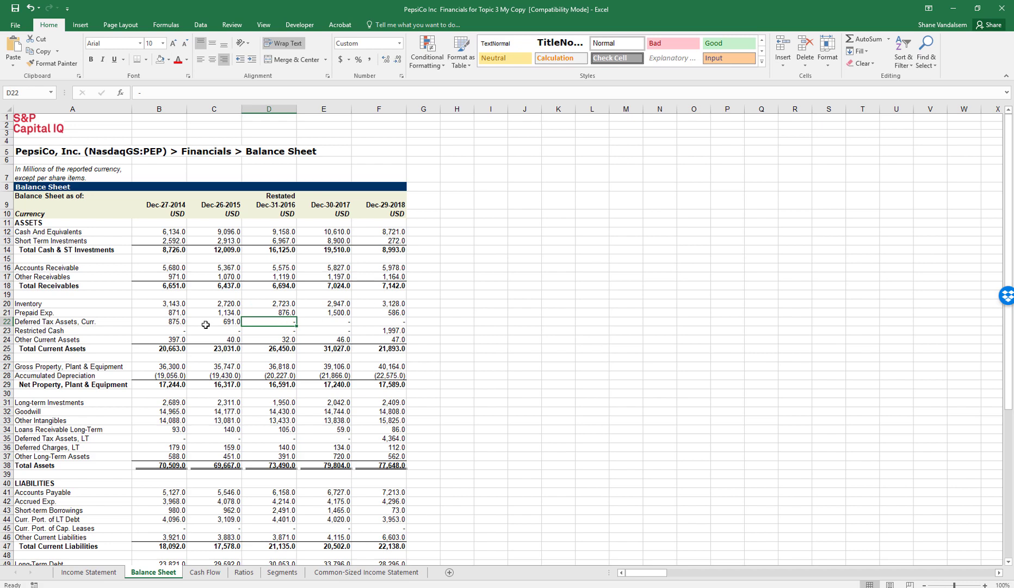
click(160, 330)
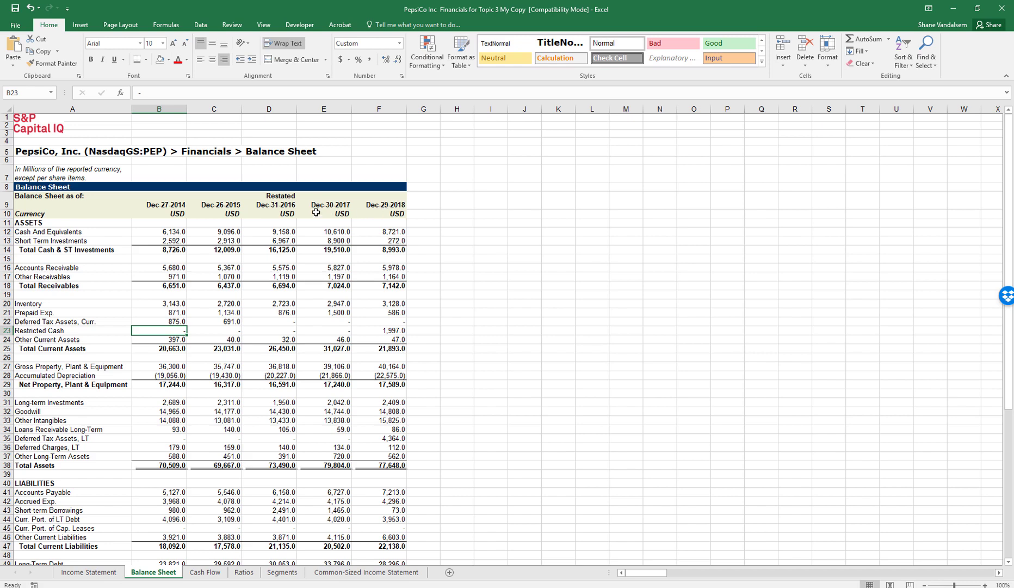
Step: Compare cash and equivalents and short-term investments across the years, focusing on the change from Dec-30-2017 to Dec-29-2018
drag(333, 230, 393, 233)
click(393, 233)
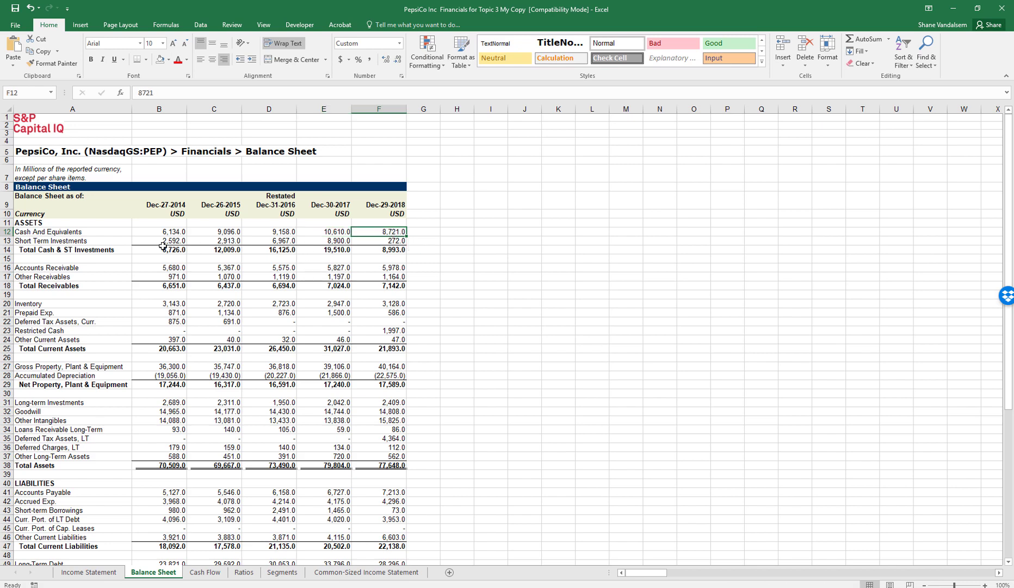
drag(167, 242, 341, 242)
click(340, 241)
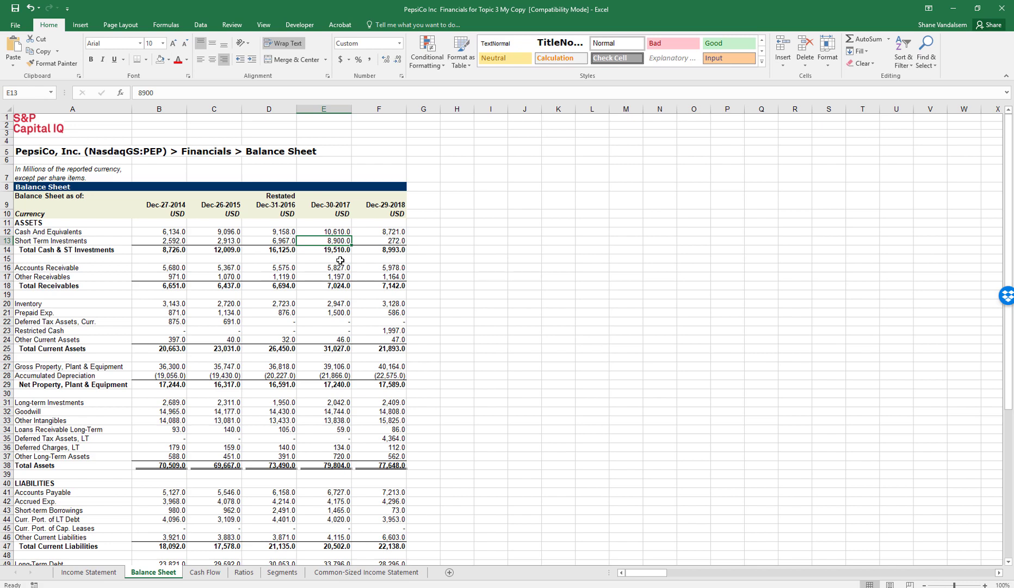
click(65, 241)
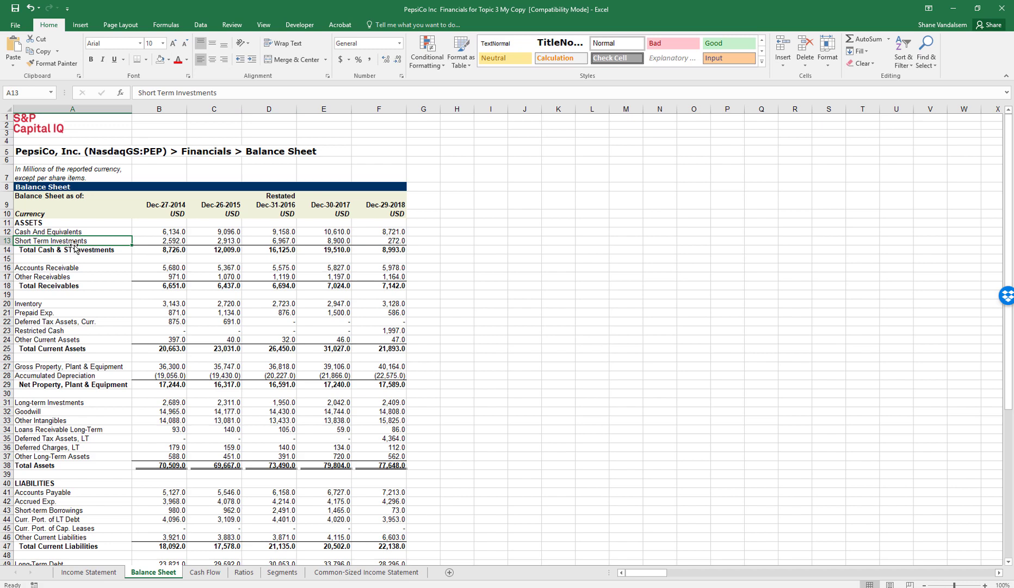
click(323, 241)
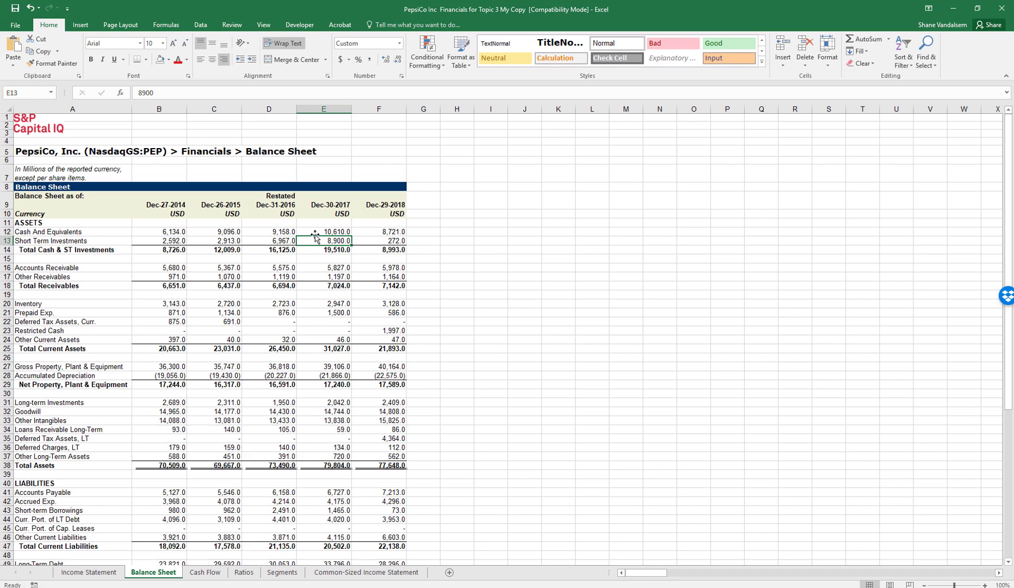
click(375, 244)
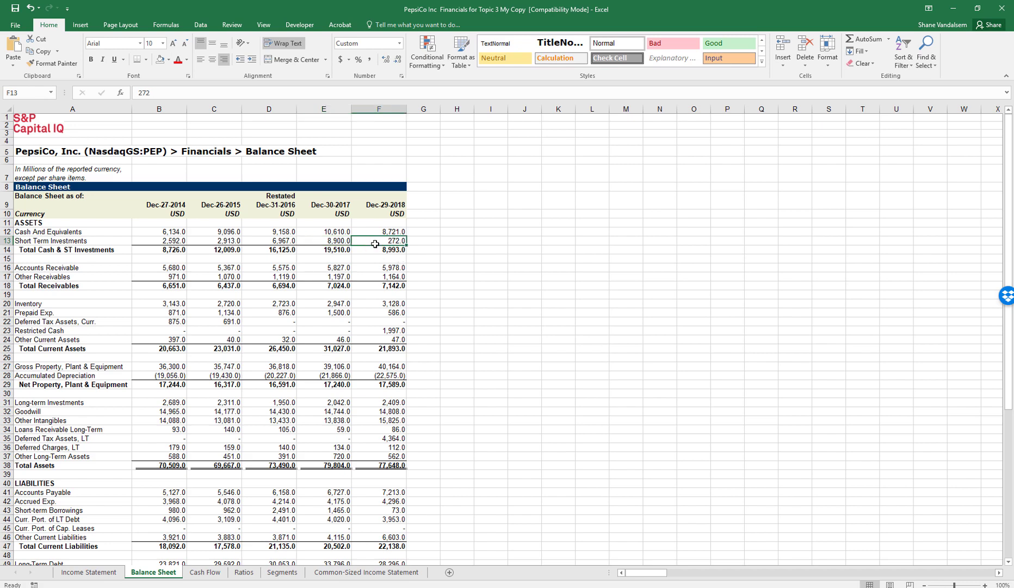
drag(325, 238, 376, 236)
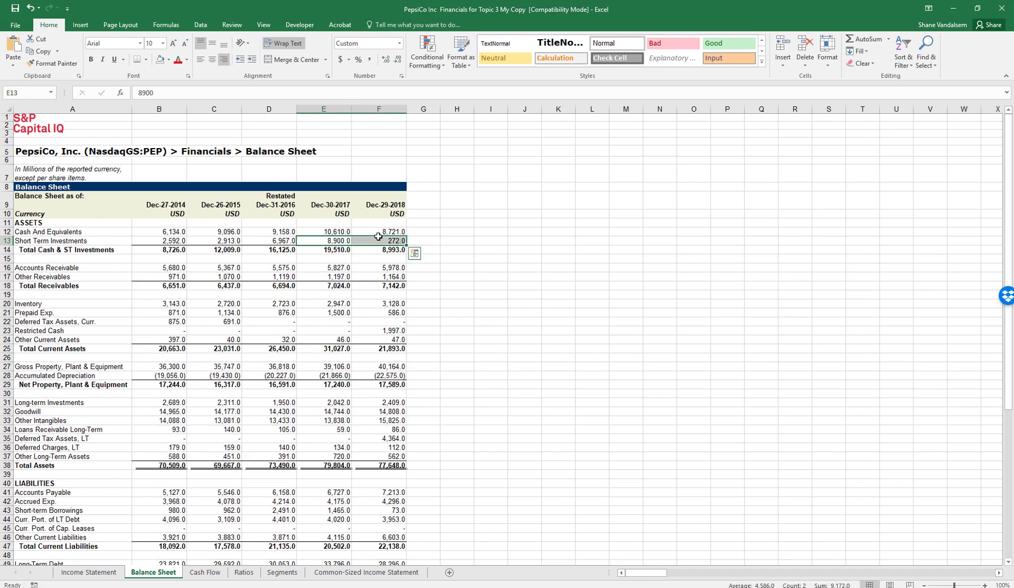
click(482, 273)
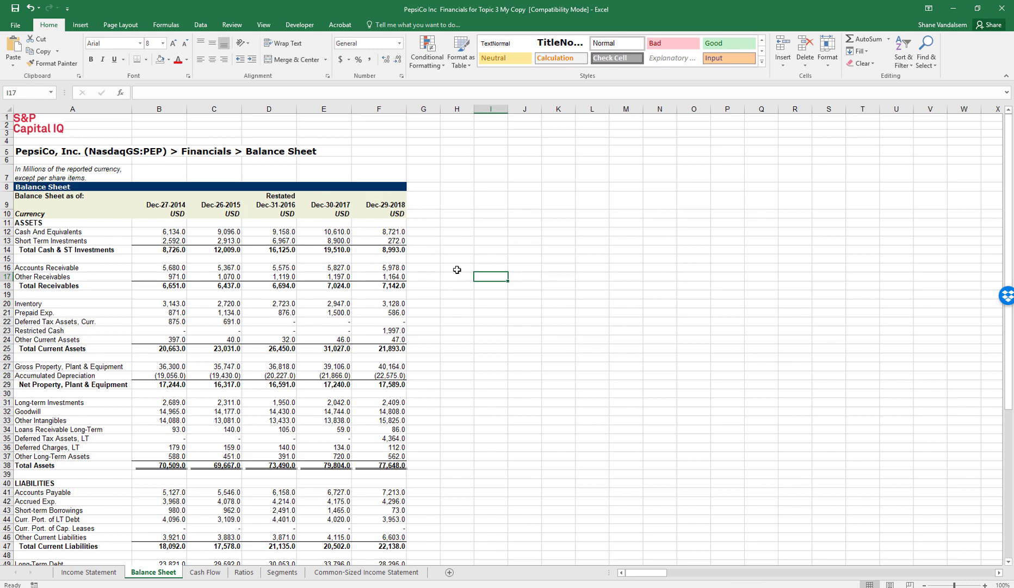
Step: Compare the receivables, inventory and total current assets with total current liabilities across the five years
scroll(408, 281, down, 1)
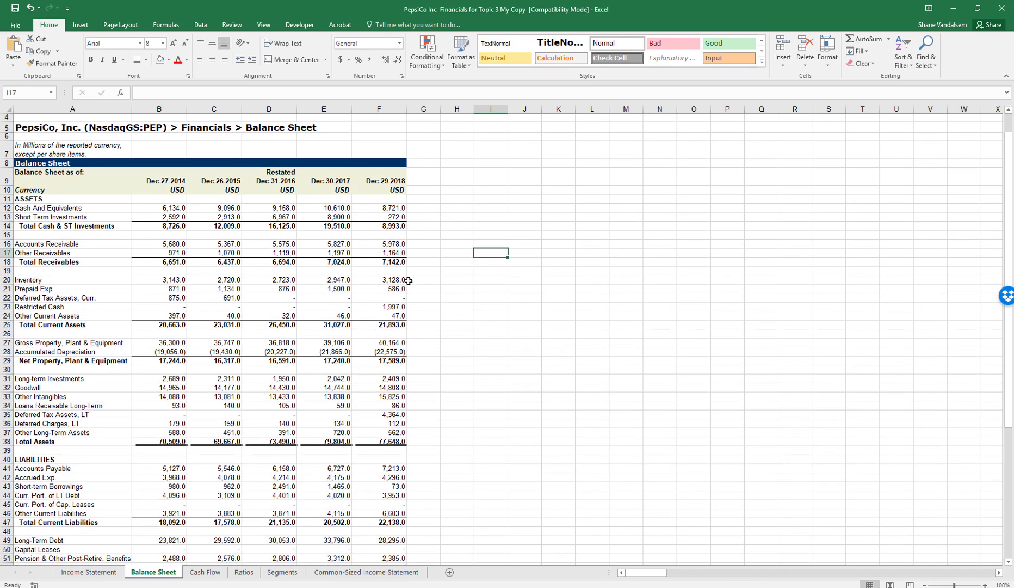
scroll(408, 281, down, 3)
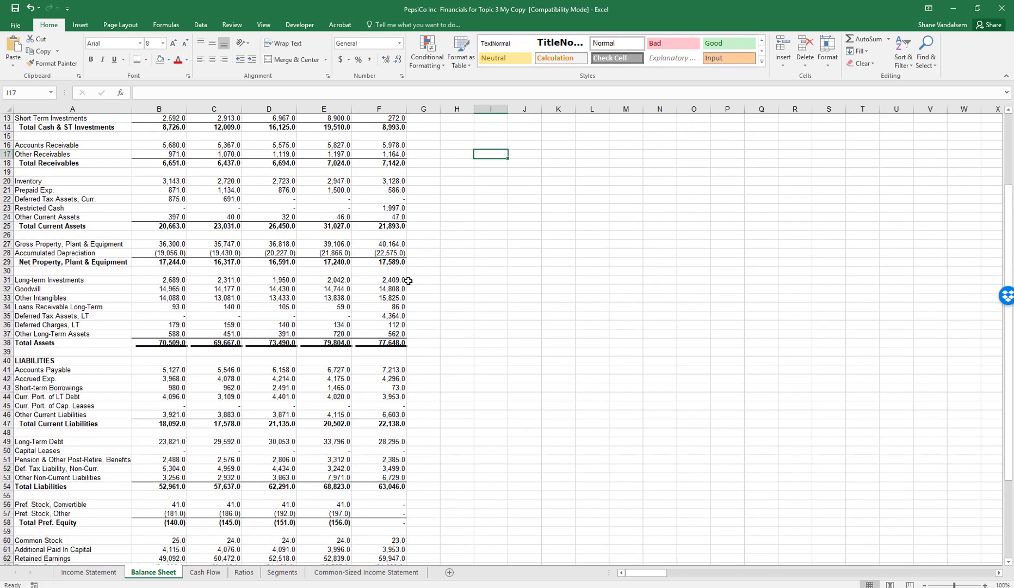
scroll(408, 280, up, 3)
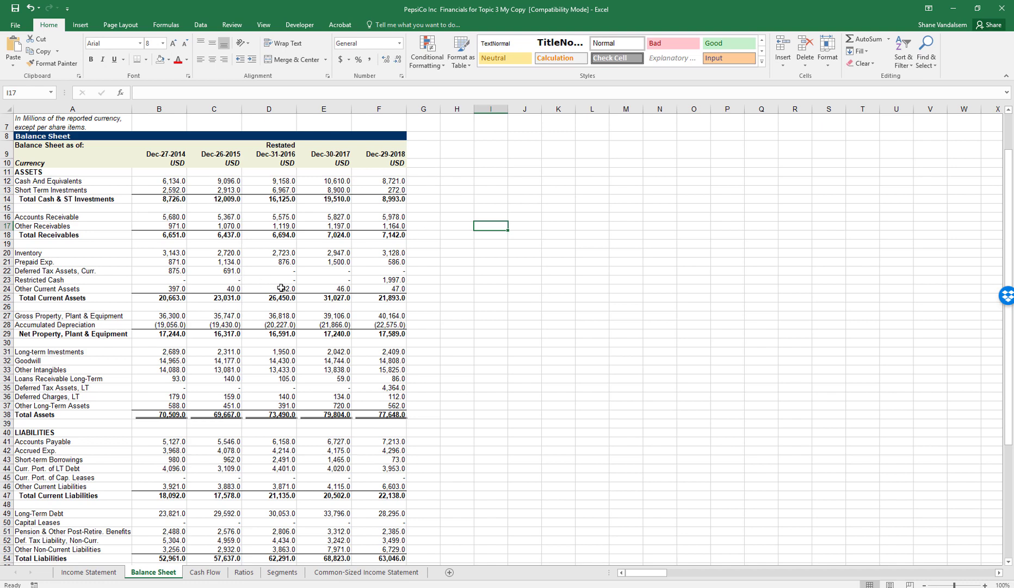
scroll(289, 307, down, 1)
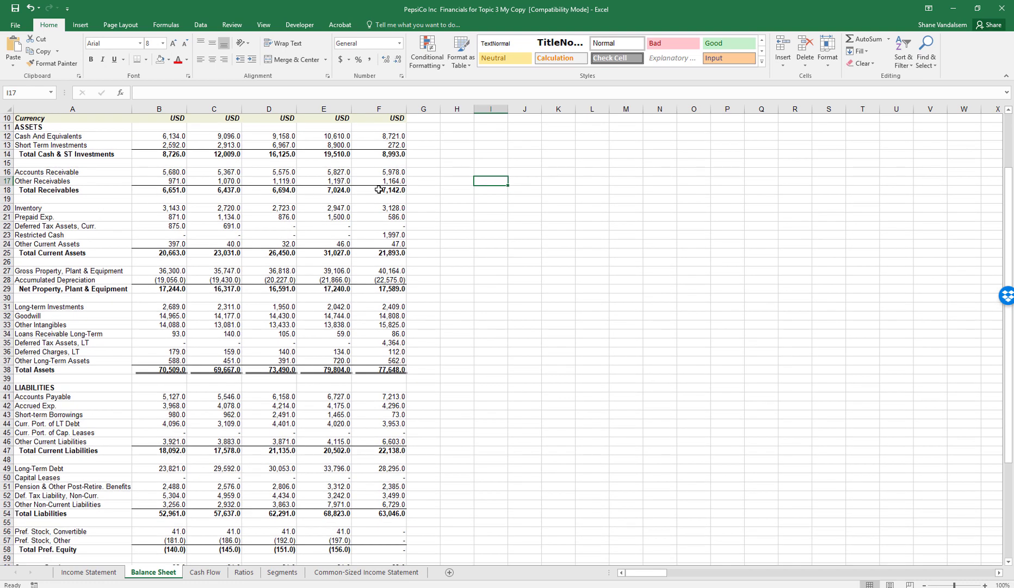
scroll(310, 314, up, 2)
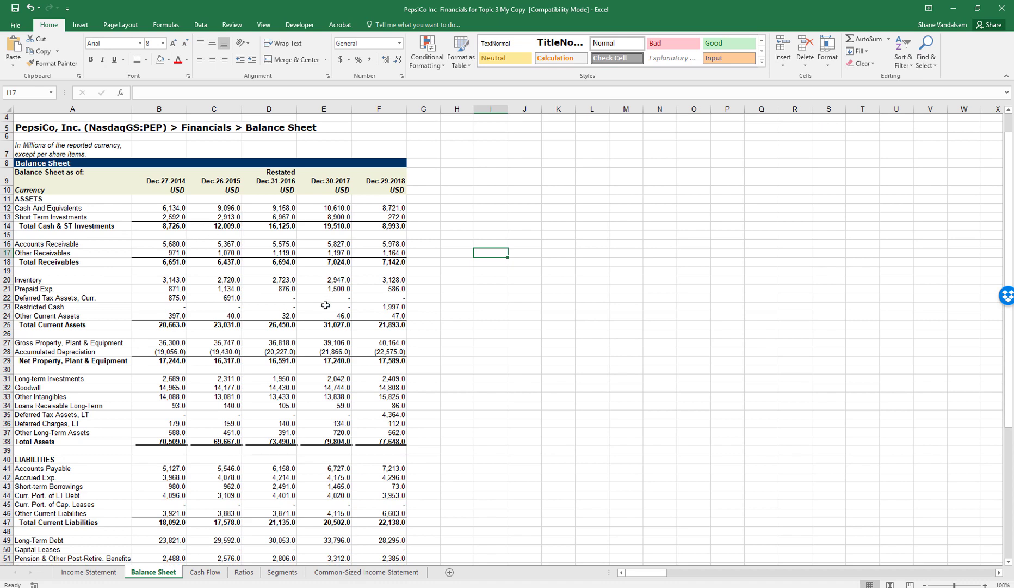
scroll(312, 286, down, 2)
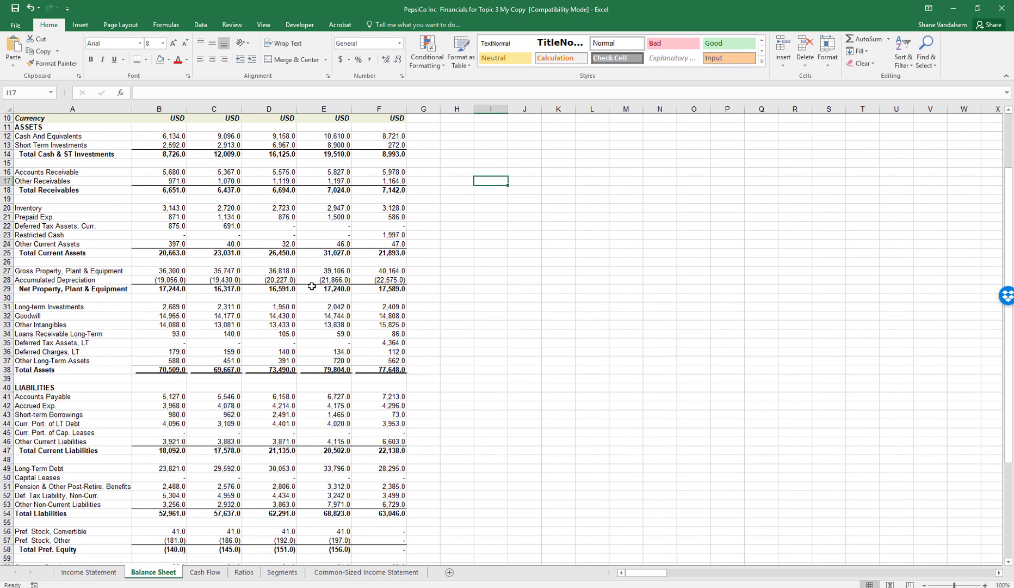
Step: Examine the current liabilities, including the current portion of long-term debt, and the equity section of the Balance Sheet
scroll(218, 321, down, 4)
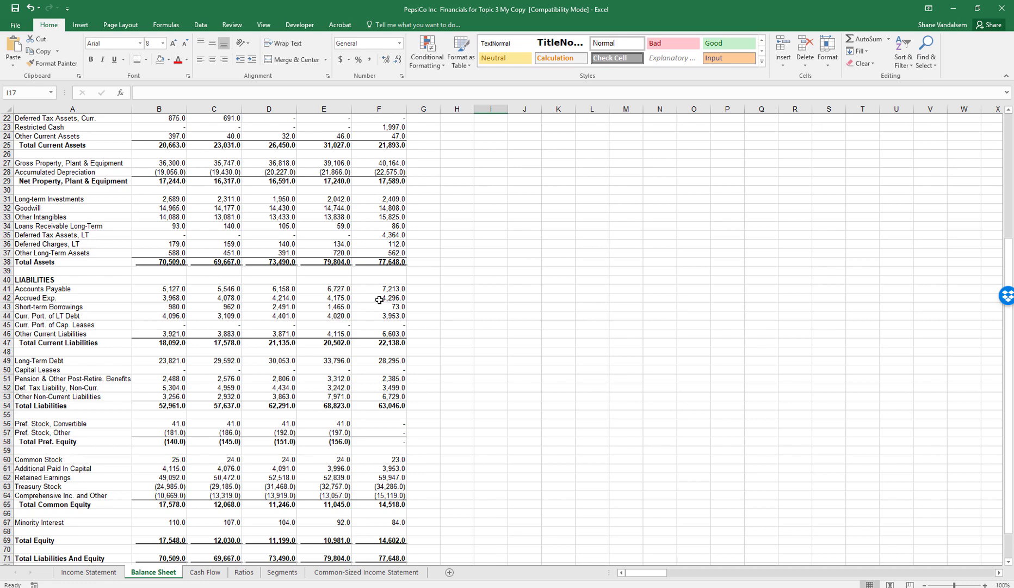
scroll(443, 288, up, 1)
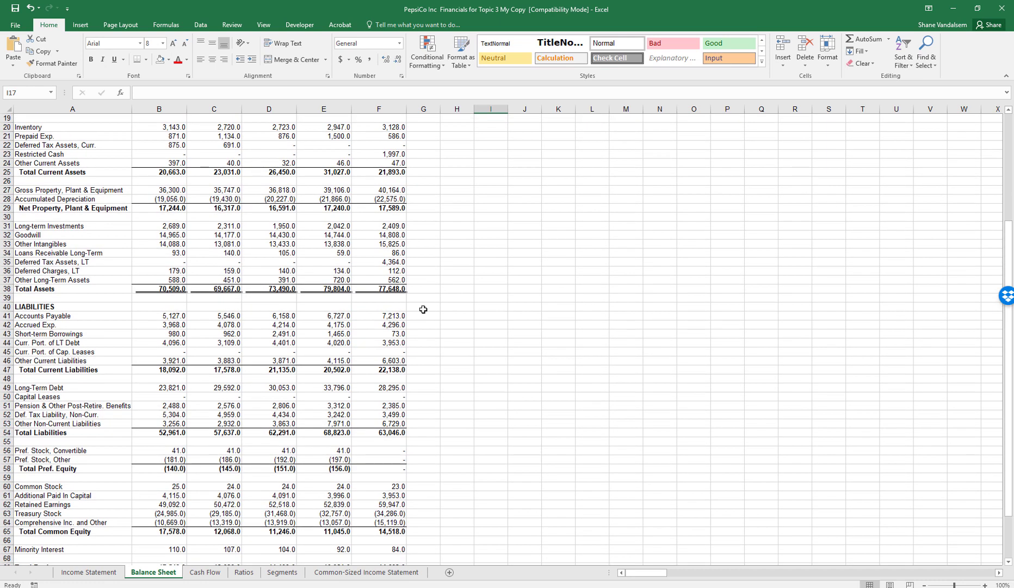
scroll(423, 308, up, 1)
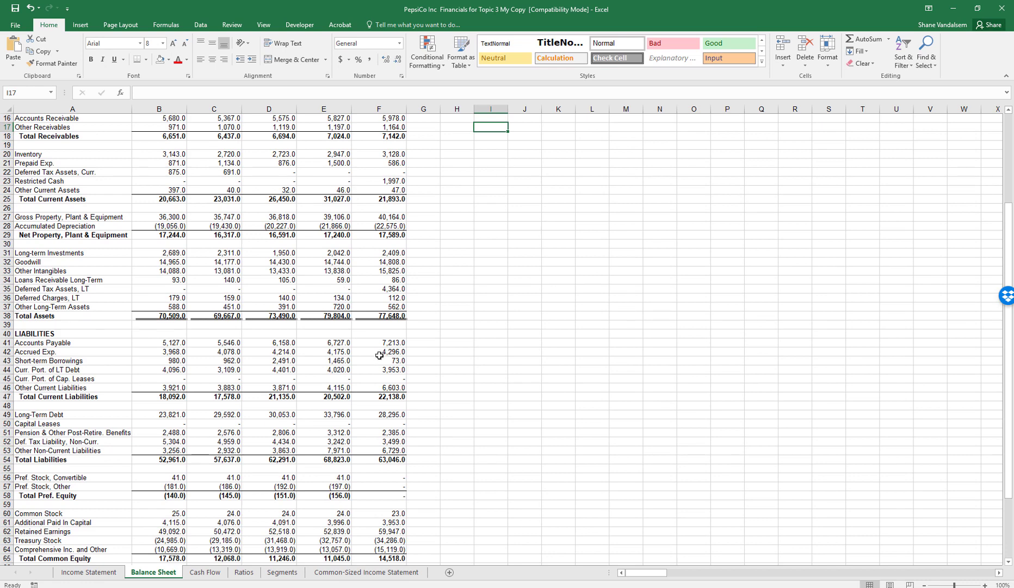
click(19, 372)
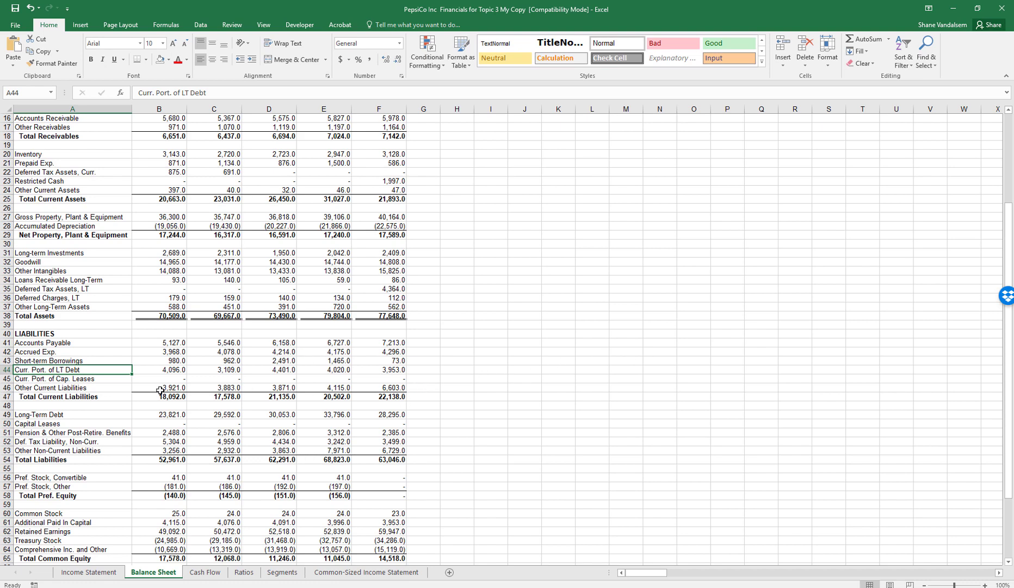
scroll(287, 370, down, 3)
scroll(286, 370, down, 3)
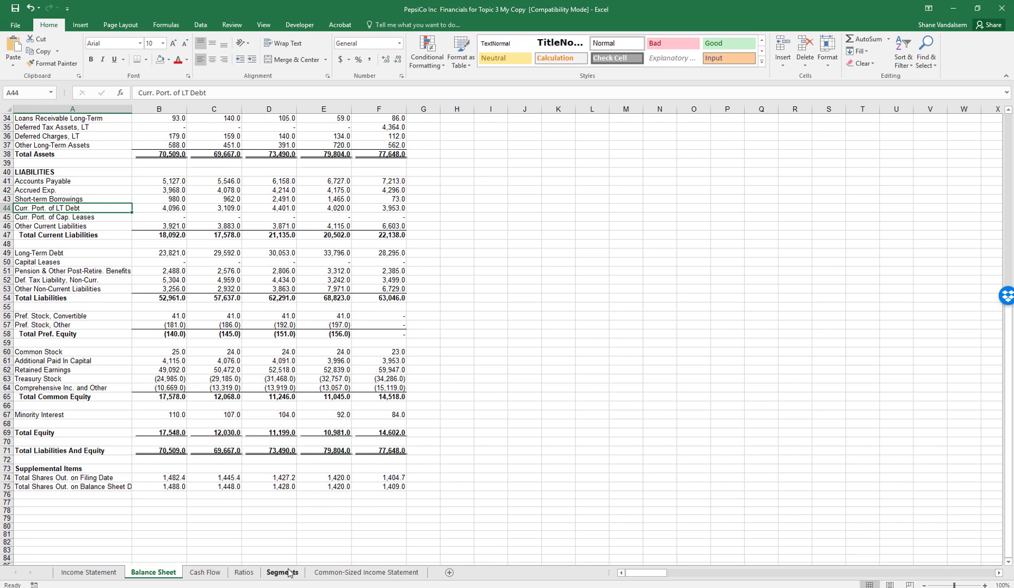
Step: On the Ratios sheet, enter "The drop in 2018 was due to an decrease in short-term investments." in G15, then return to the Balance Sheet
click(244, 572)
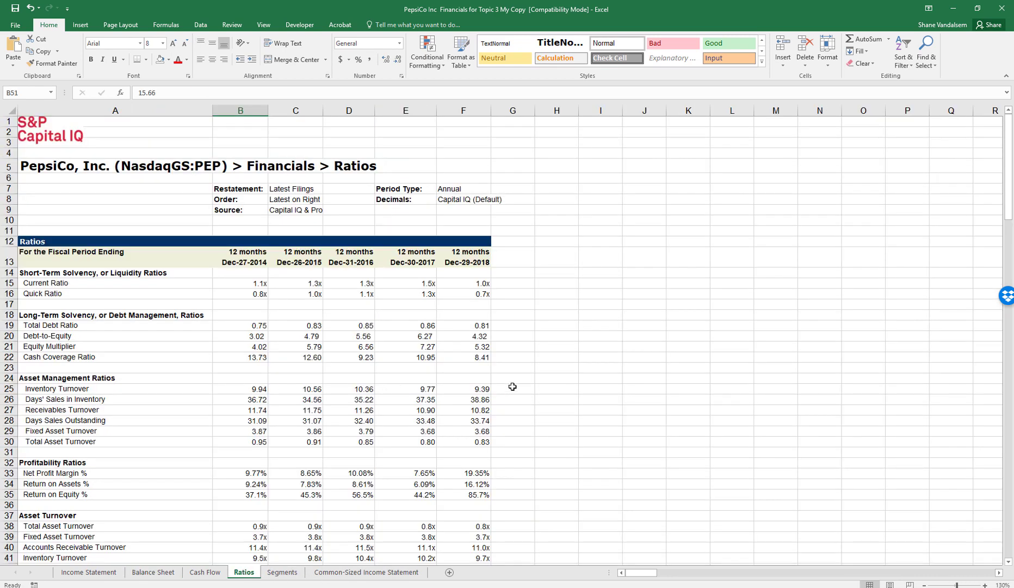
scroll(511, 386, down, 2)
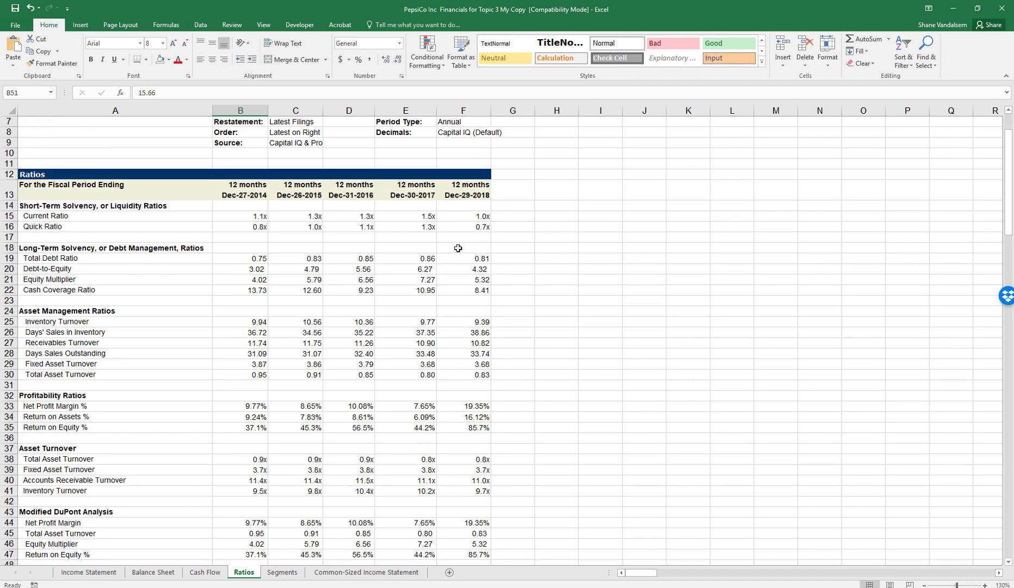
click(506, 255)
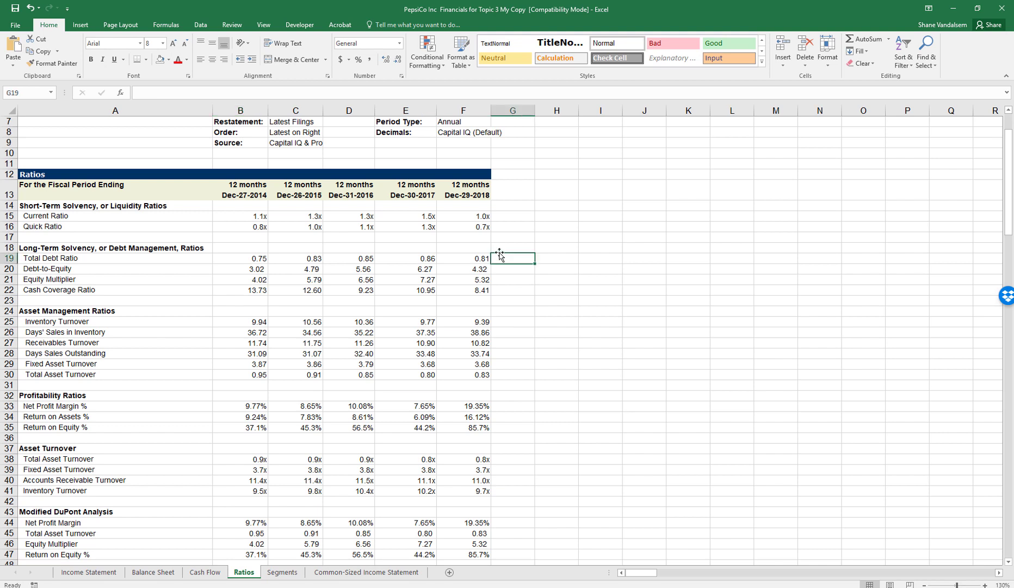
click(518, 215)
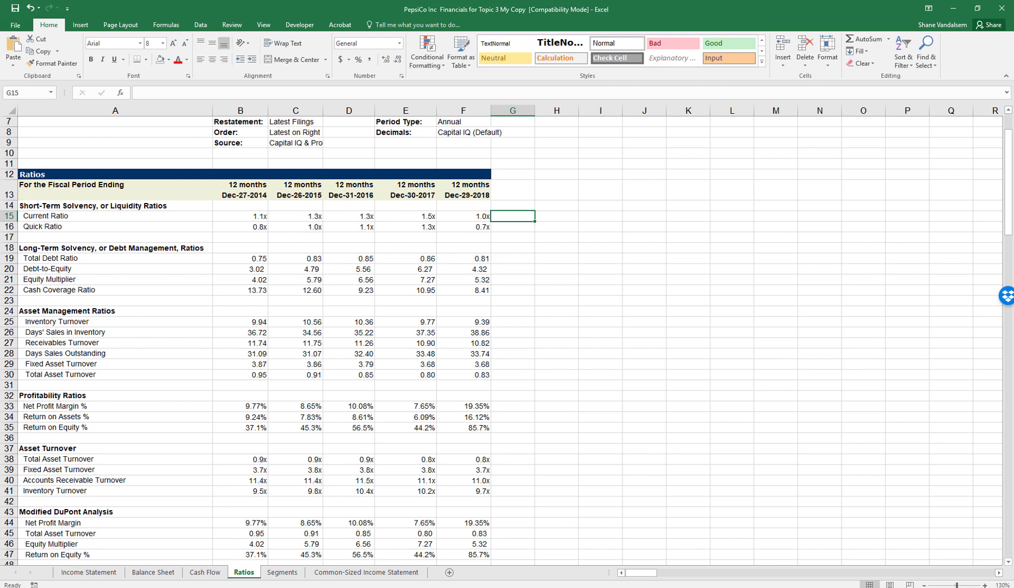
text(The)
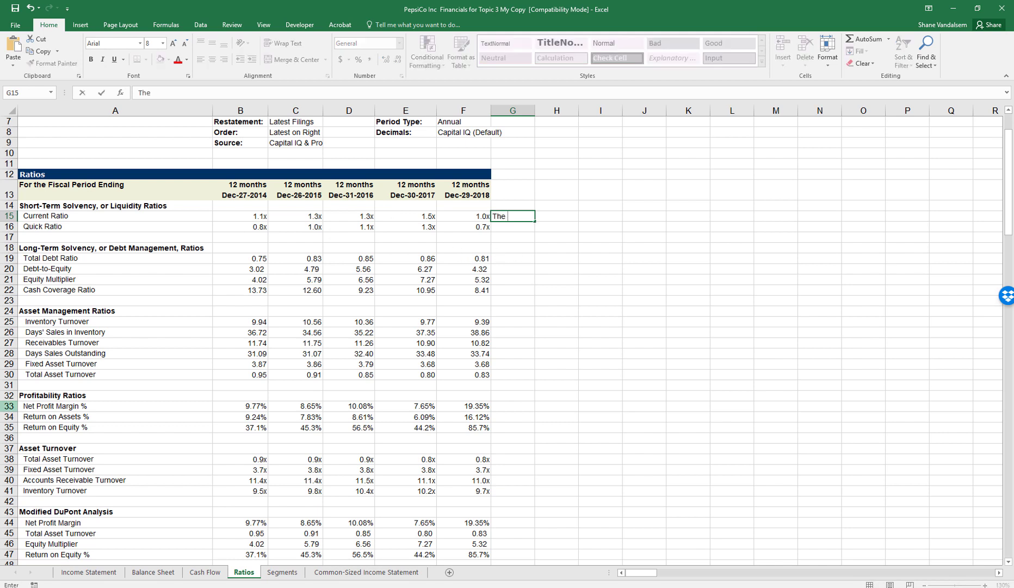
text( drpo)
key(BackSpace)
text(op in 2018 was)
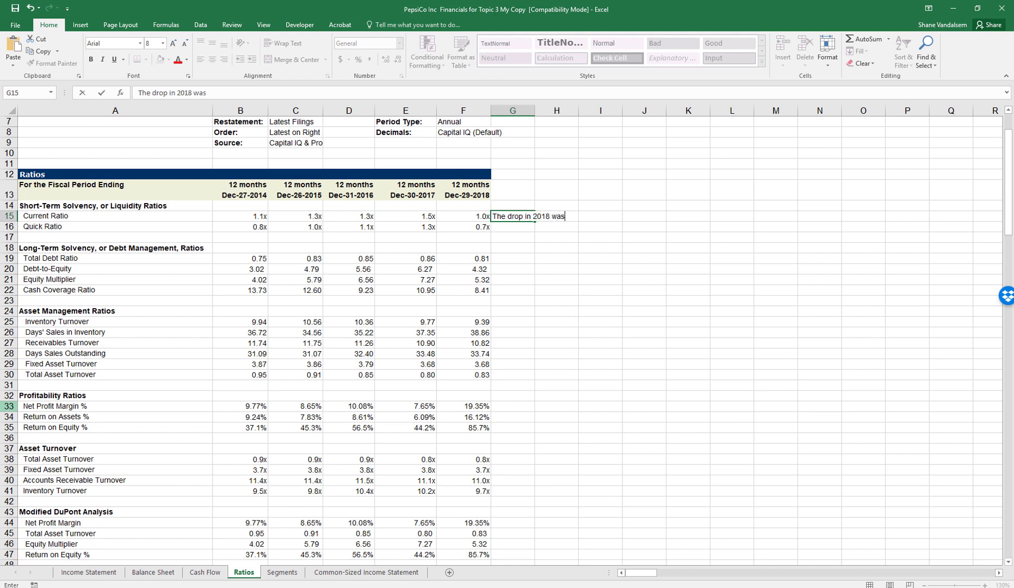
text( due to an inc)
key(BackSpace)
key(BackSpace)
key(BackSpace)
text(decrease in )
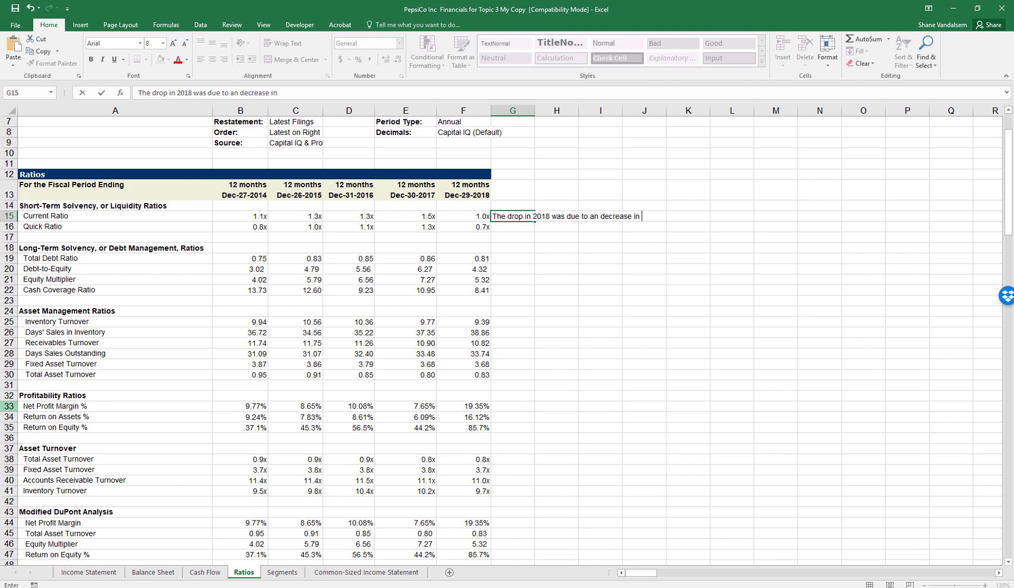
text(short-term investments.)
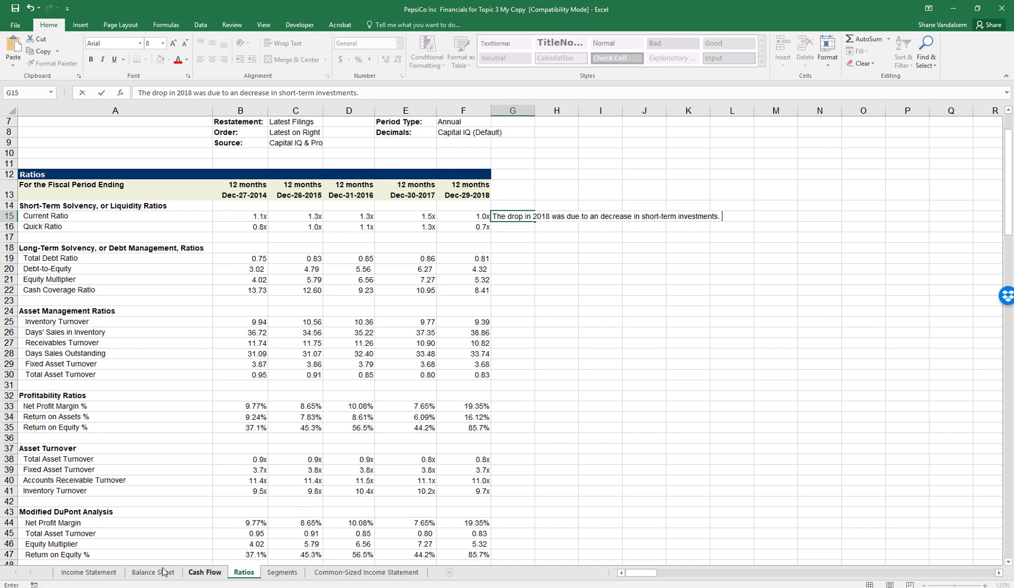
click(145, 573)
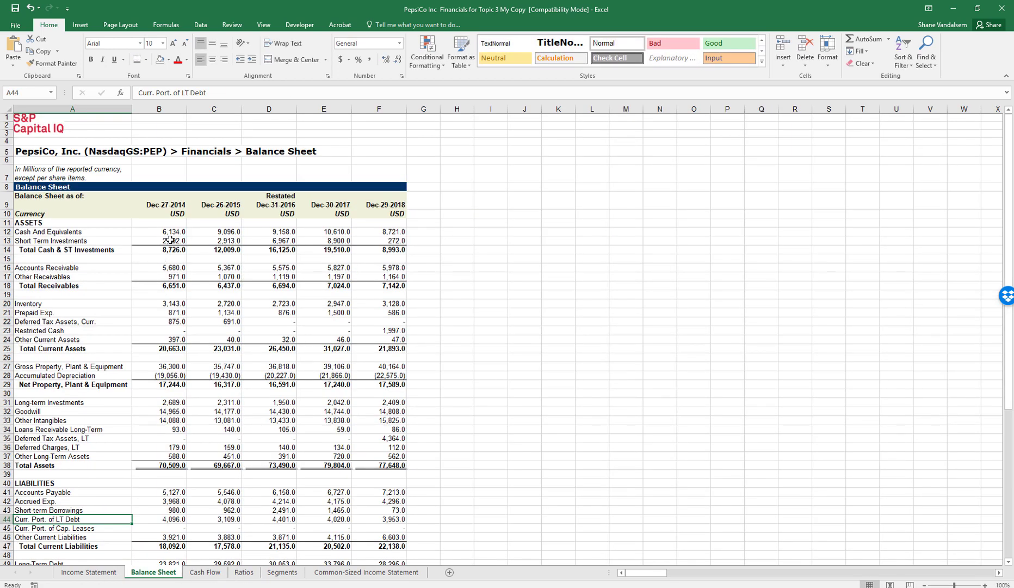
Step: Examine the short-term investments from Dec-27-2014 to Dec-30-2017 alongside the Balance Sheet's liabilities, and look over the Segments sheet
drag(169, 243, 319, 241)
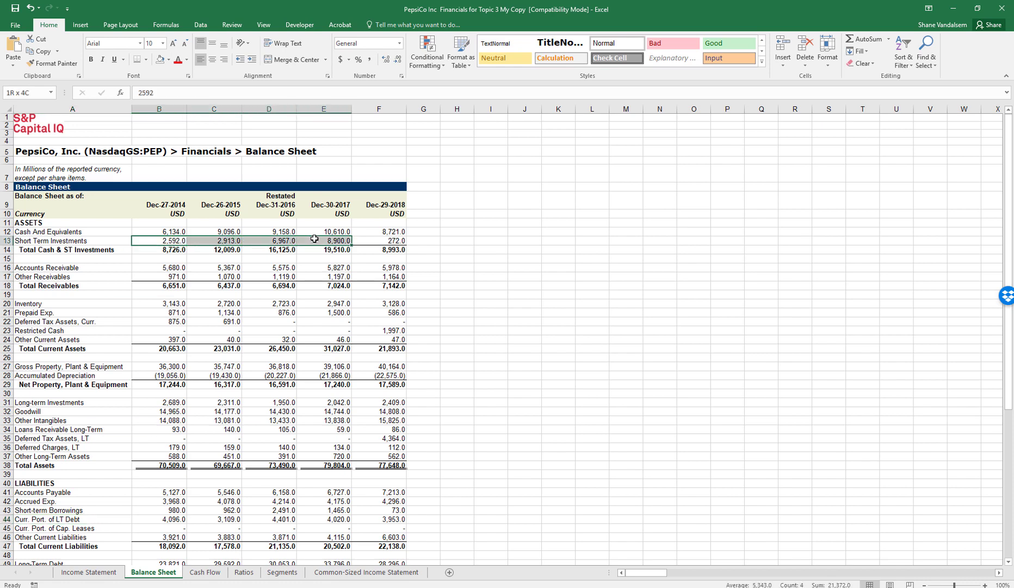
click(162, 241)
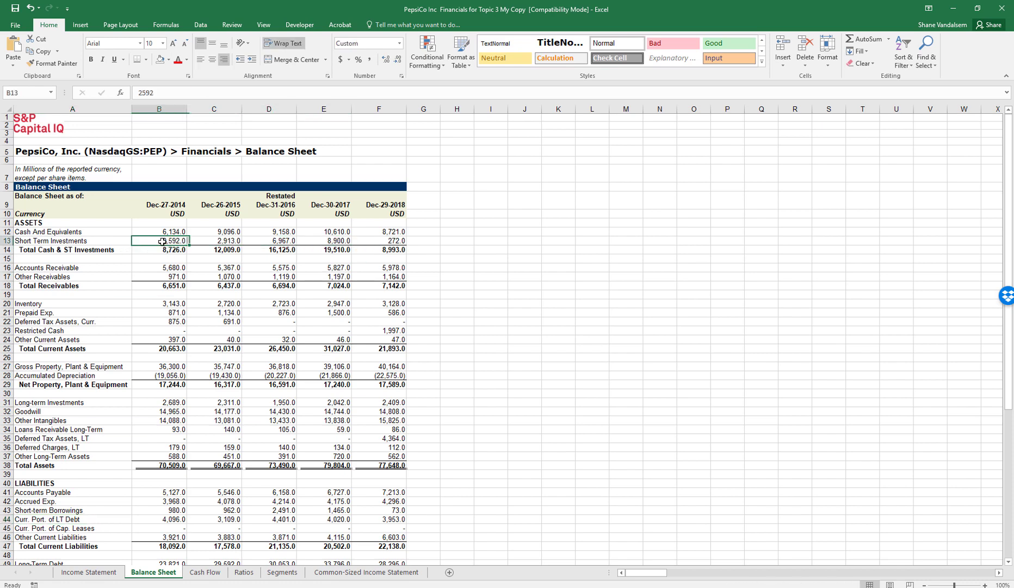
click(343, 241)
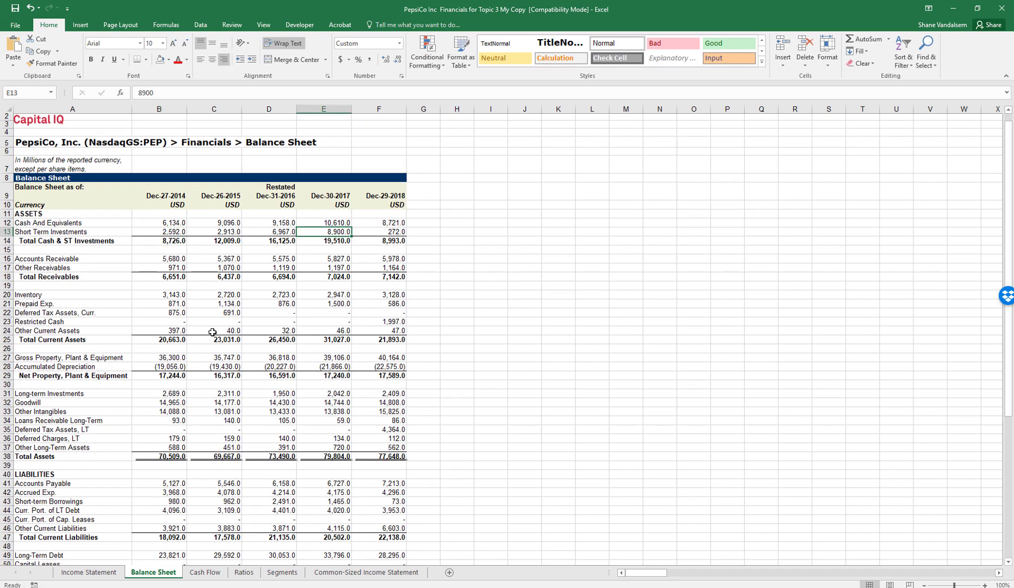
scroll(212, 332, down, 4)
scroll(212, 332, down, 2)
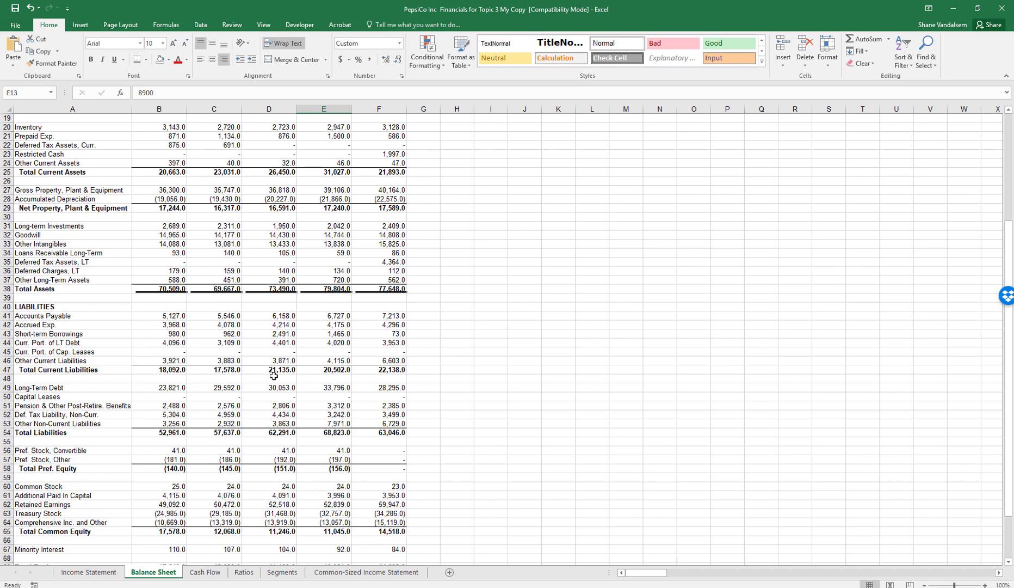
scroll(243, 376, up, 1)
scroll(243, 376, up, 5)
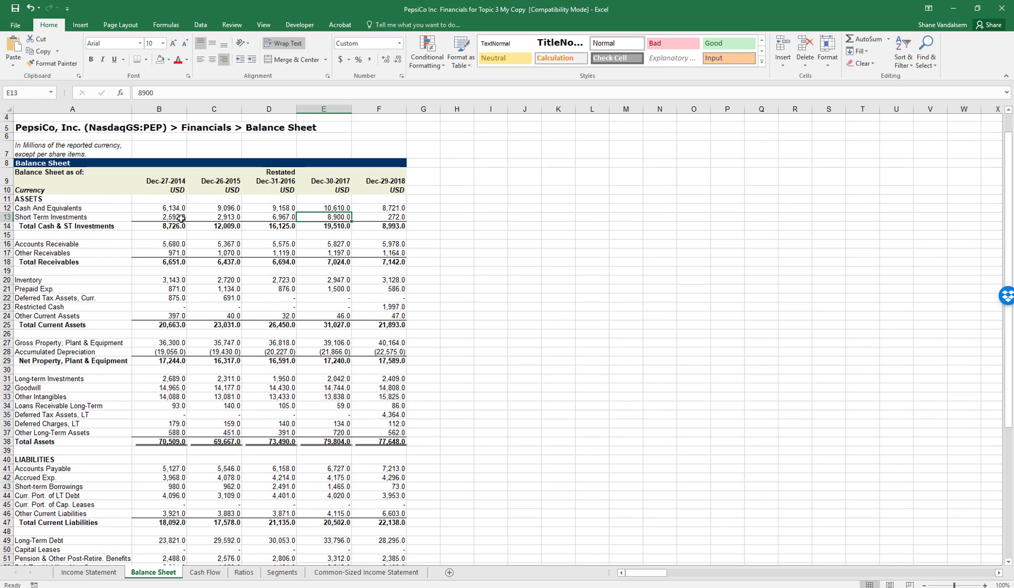
scroll(185, 225, down, 1)
scroll(185, 225, down, 4)
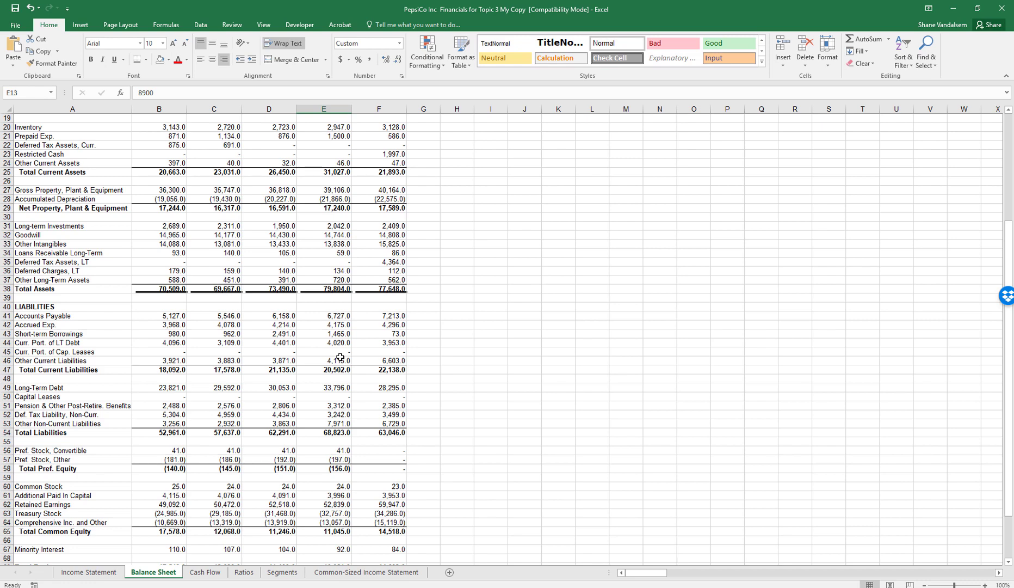
scroll(340, 357, up, 6)
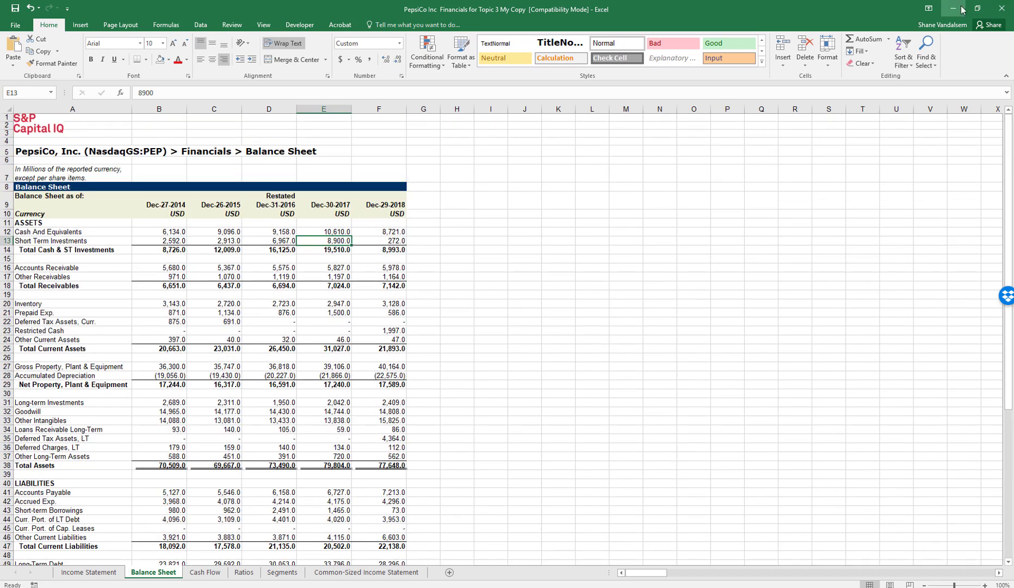
click(275, 574)
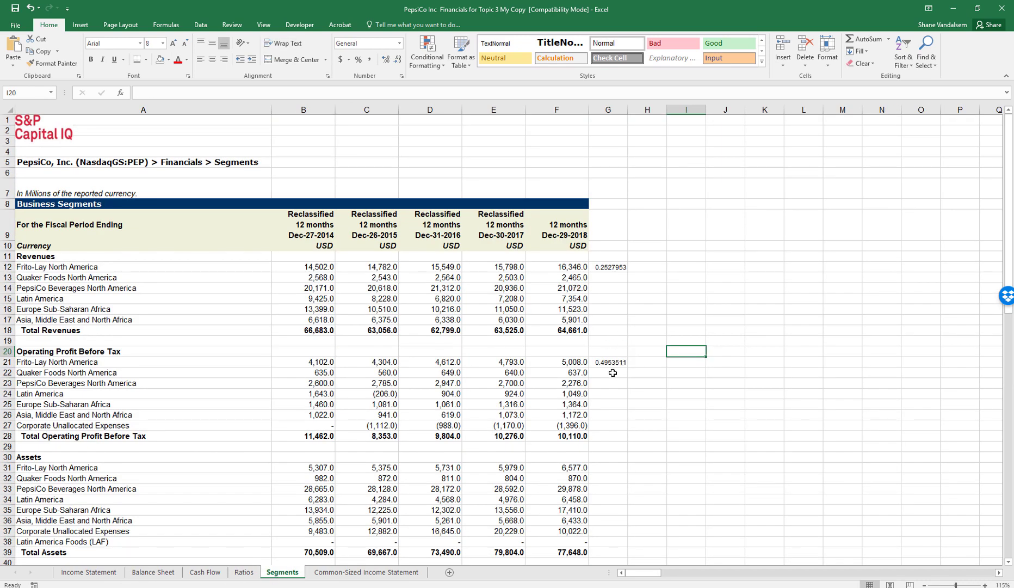
scroll(625, 315, down, 1)
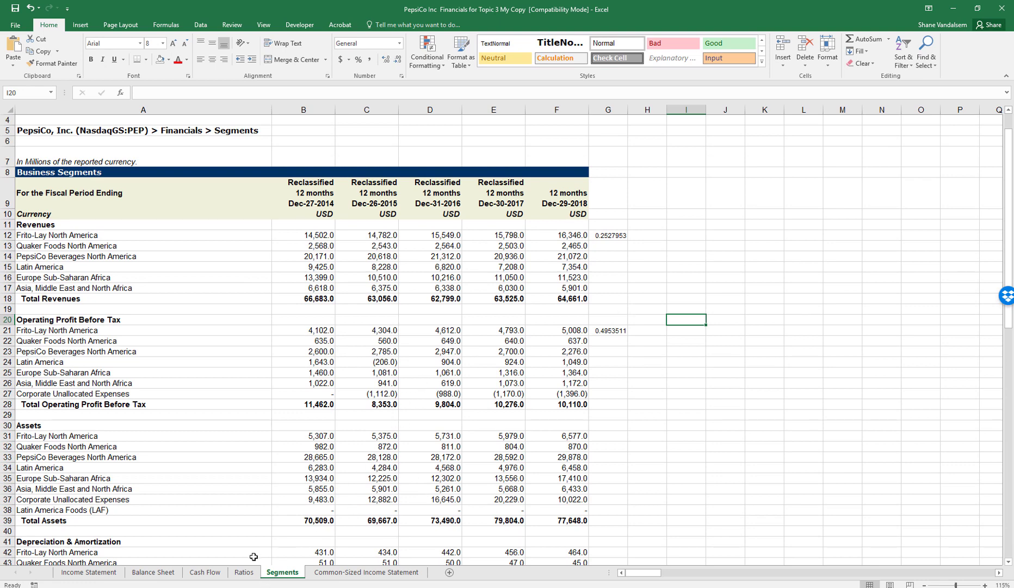
Step: On the Ratios sheet, enter "The increasing trend for 2014 through 2017 was due to increasing short-term investments." in G16
click(244, 572)
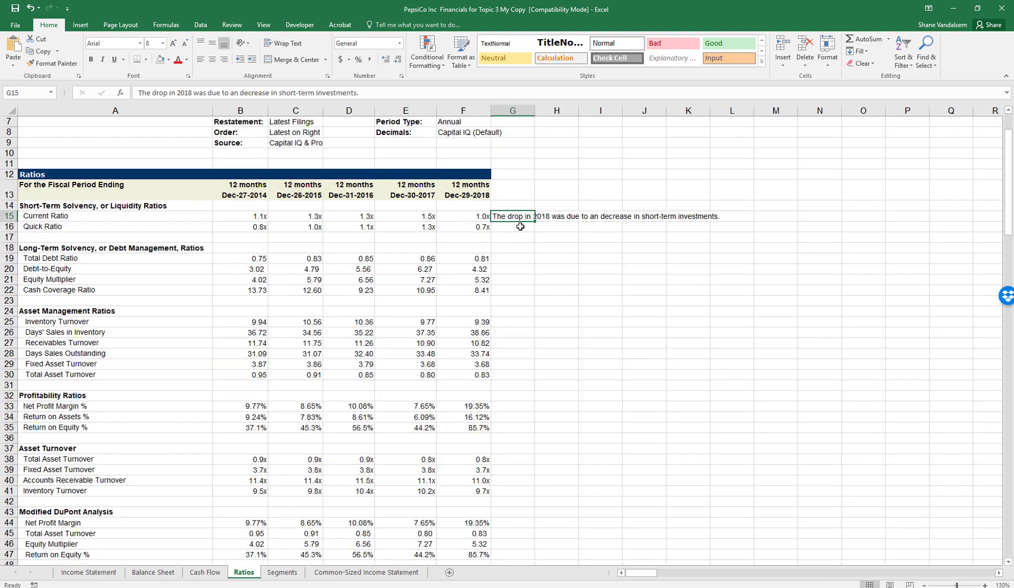
click(520, 226)
text(Te)
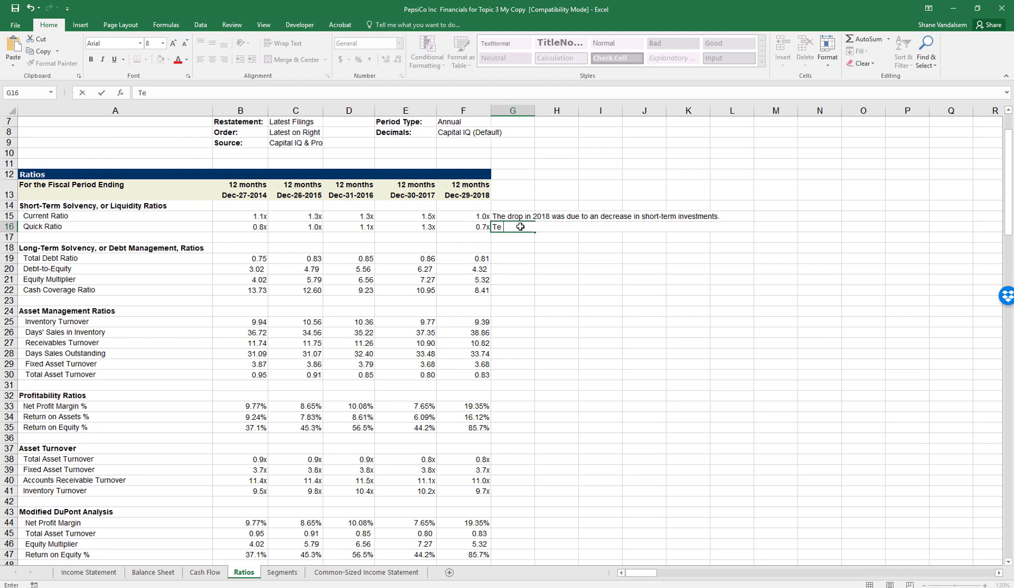
key(BackSpace)
text(he increasing trend f)
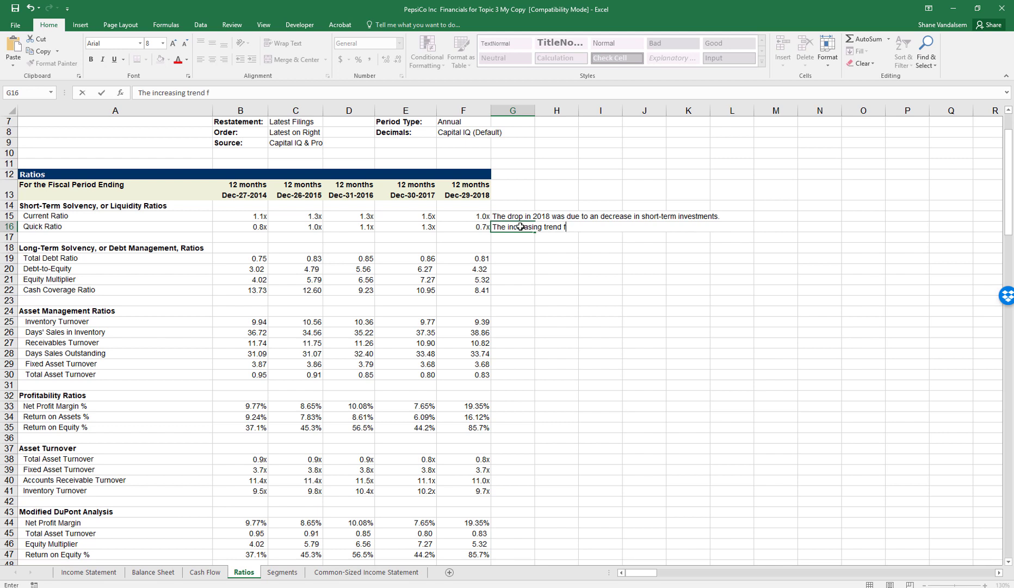
text(our )
text(2014)
text(  through )
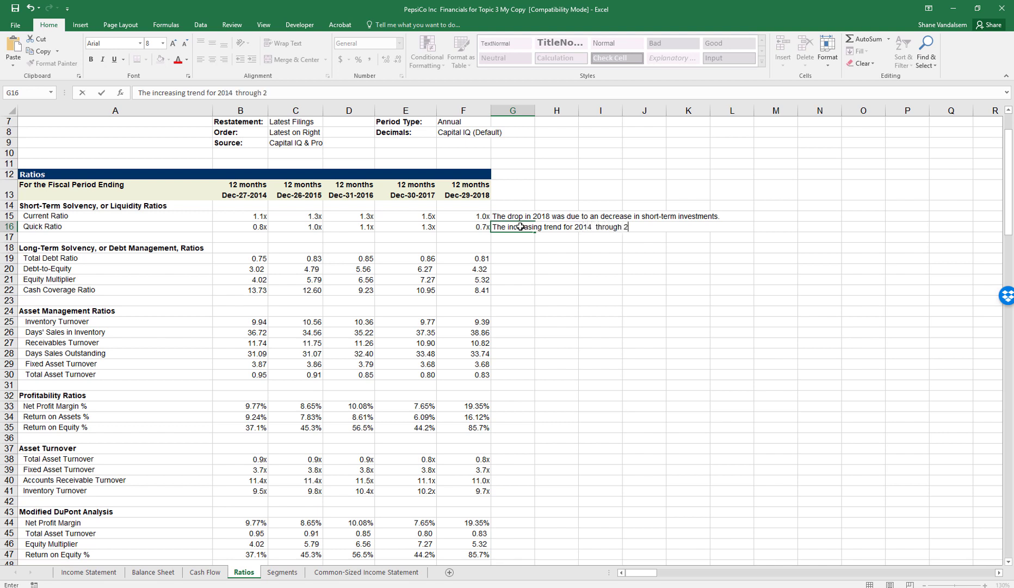
text(2017 wqas as due to increasing)
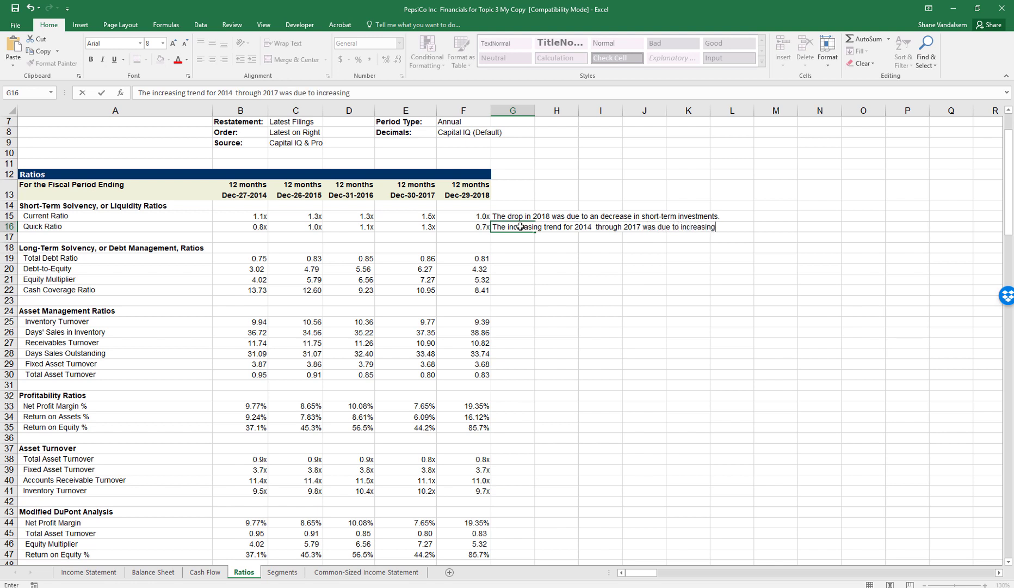
text( short-term investments.)
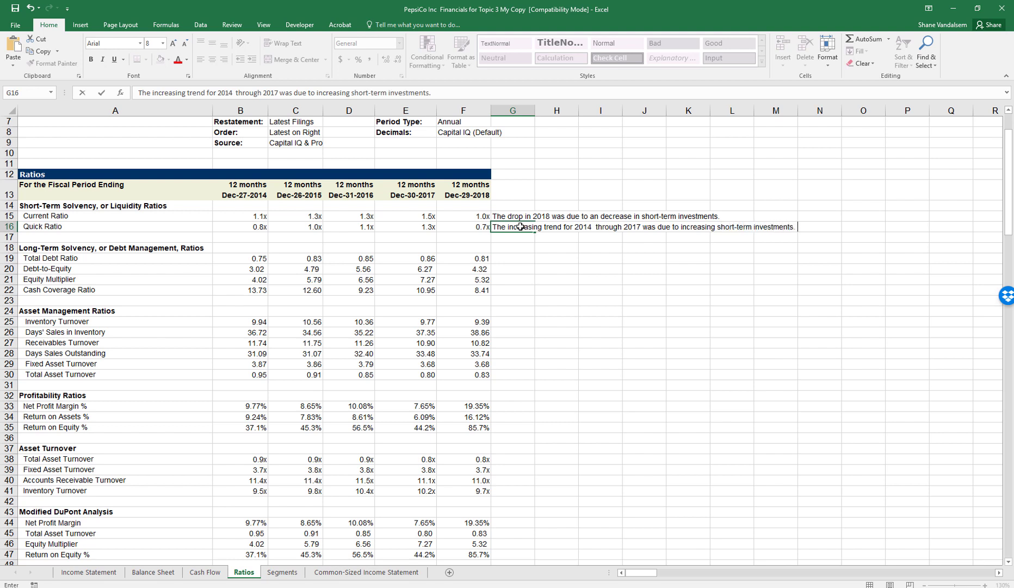
click(115, 227)
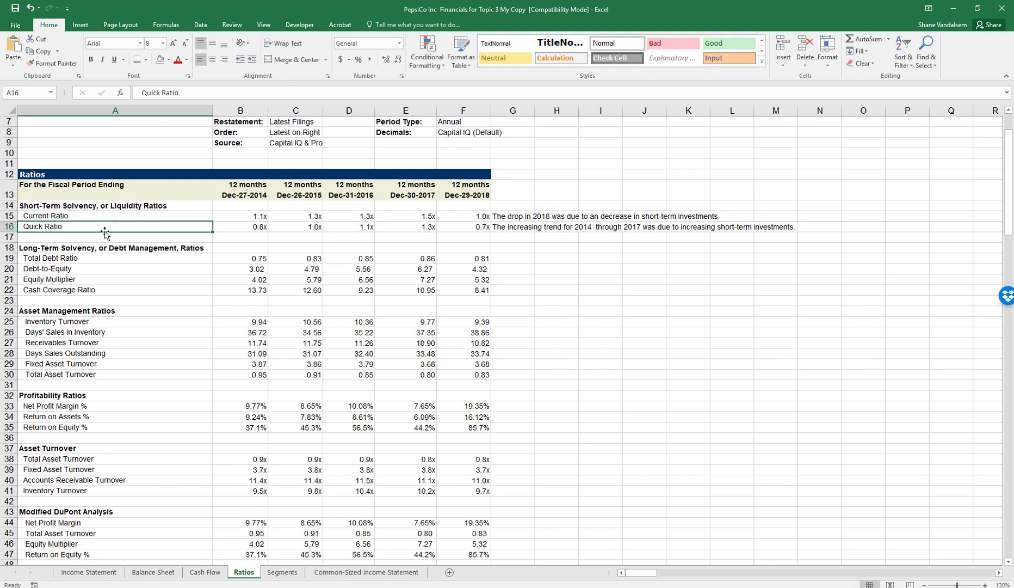
Step: Review the current, debt-to-equity and cash coverage ratios across the years, consulting the Income Statement for the coverage ratio's inputs
click(348, 217)
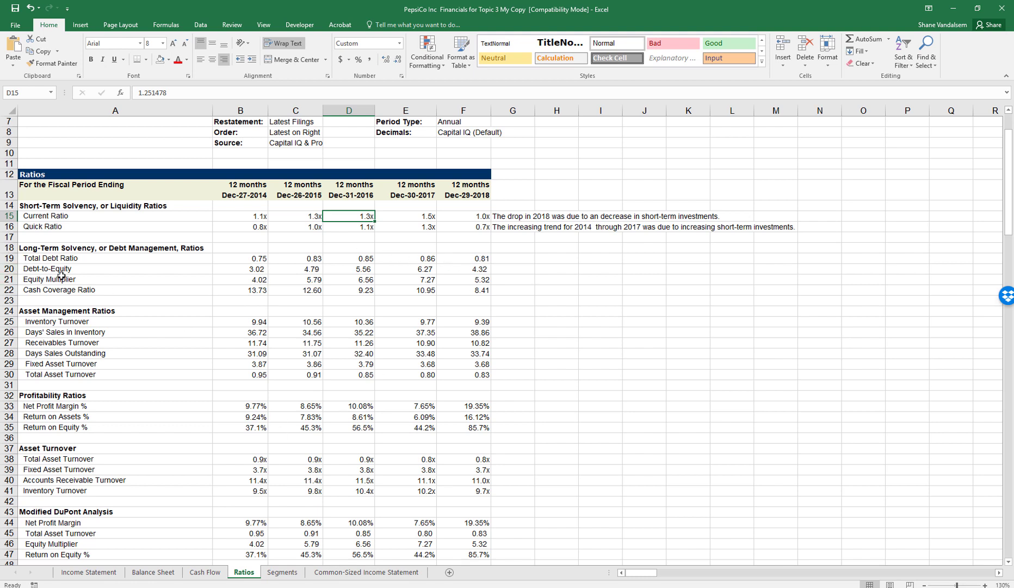
click(255, 269)
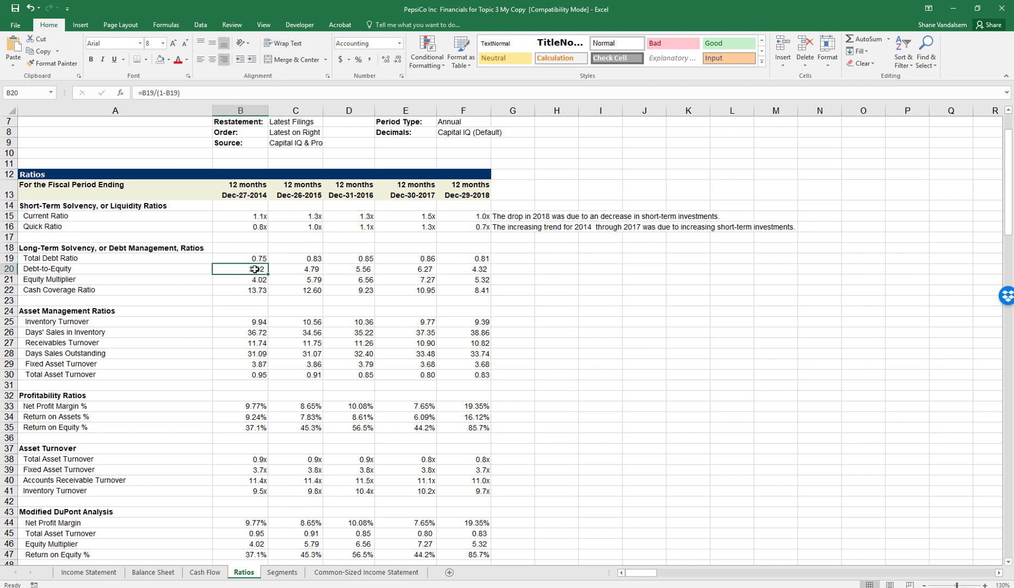
click(416, 270)
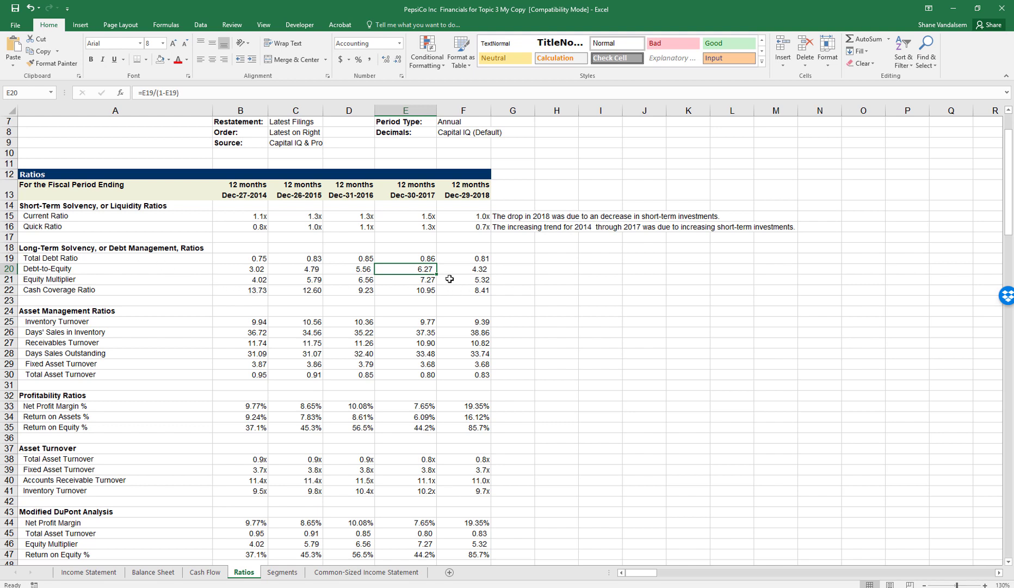
click(245, 291)
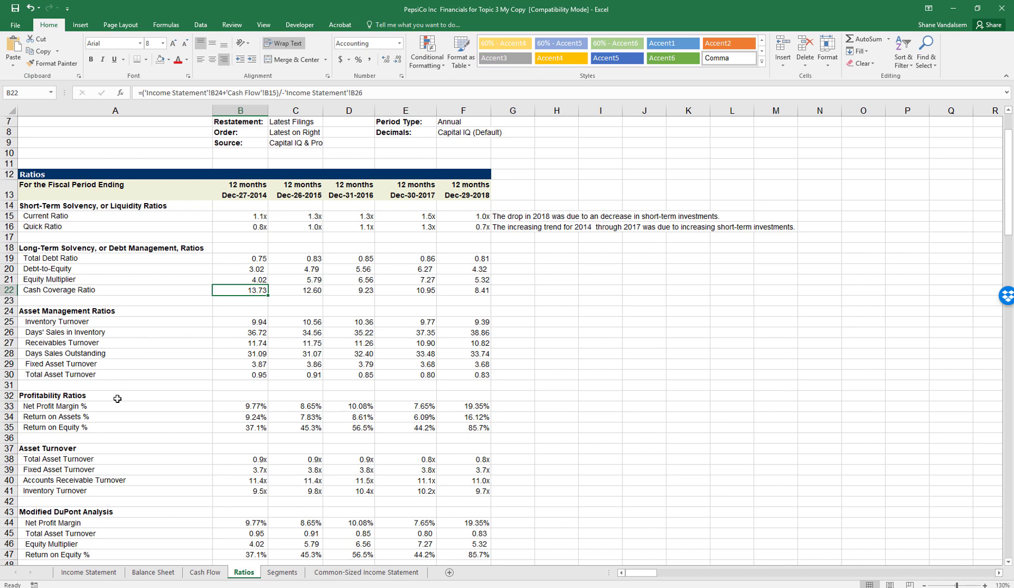
click(103, 573)
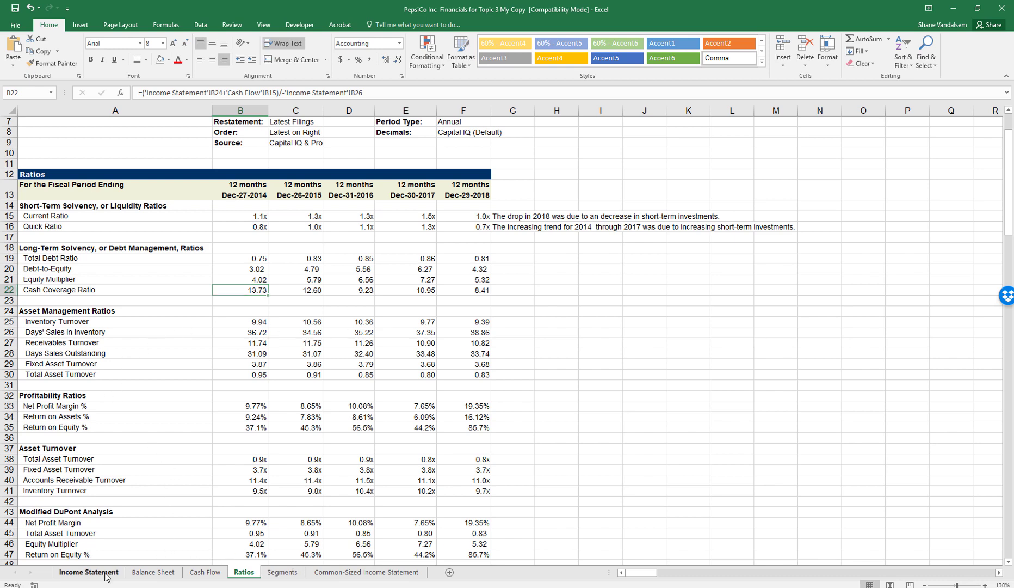
scroll(264, 327, down, 1)
scroll(264, 327, down, 1)
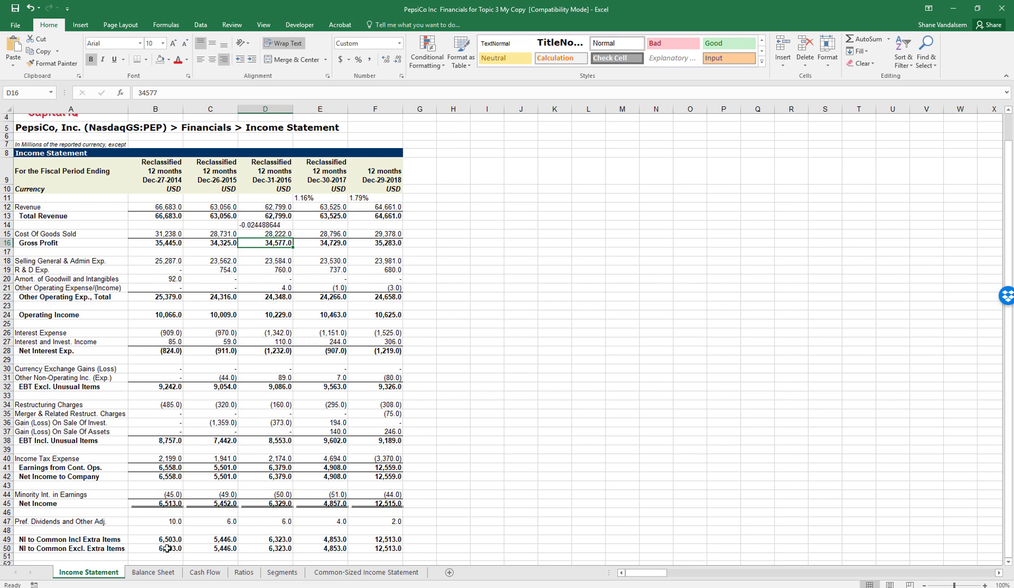
click(243, 571)
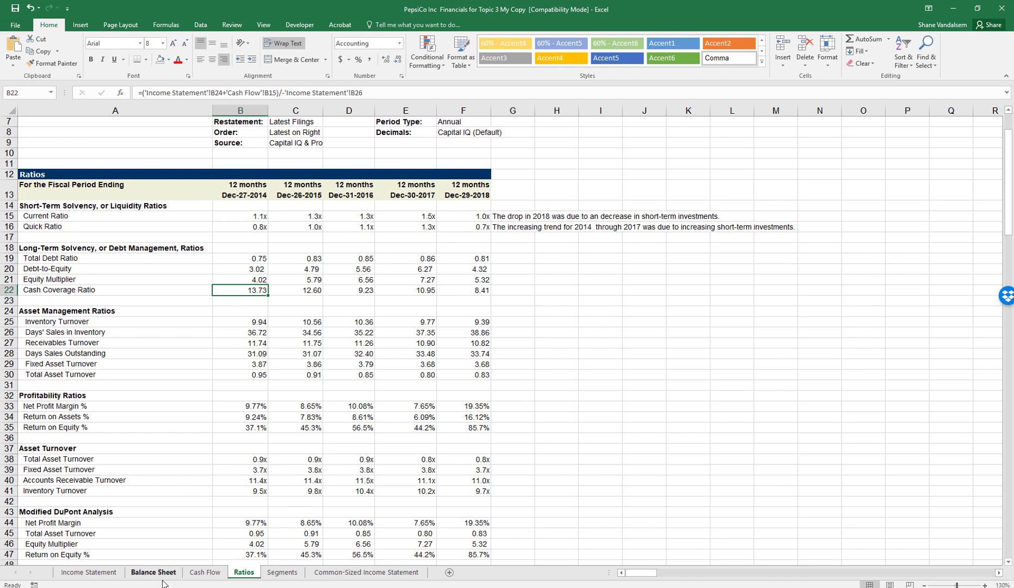
Step: Compare the Balance Sheet's long-term debt for Dec-30-2017 and Dec-29-2018 with short-term investments and total liabilities
click(88, 572)
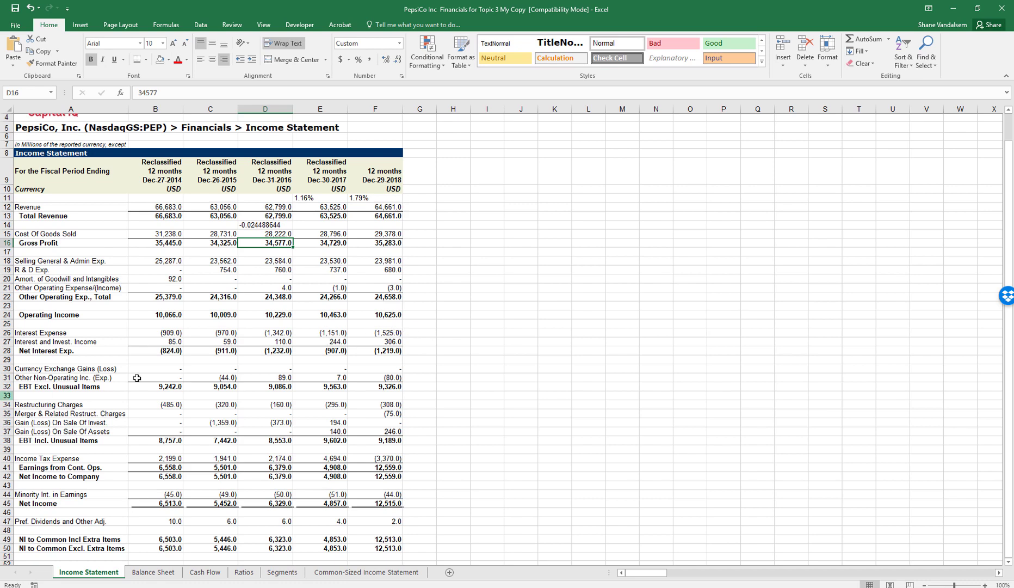
click(153, 572)
scroll(192, 369, down, 4)
scroll(193, 368, down, 2)
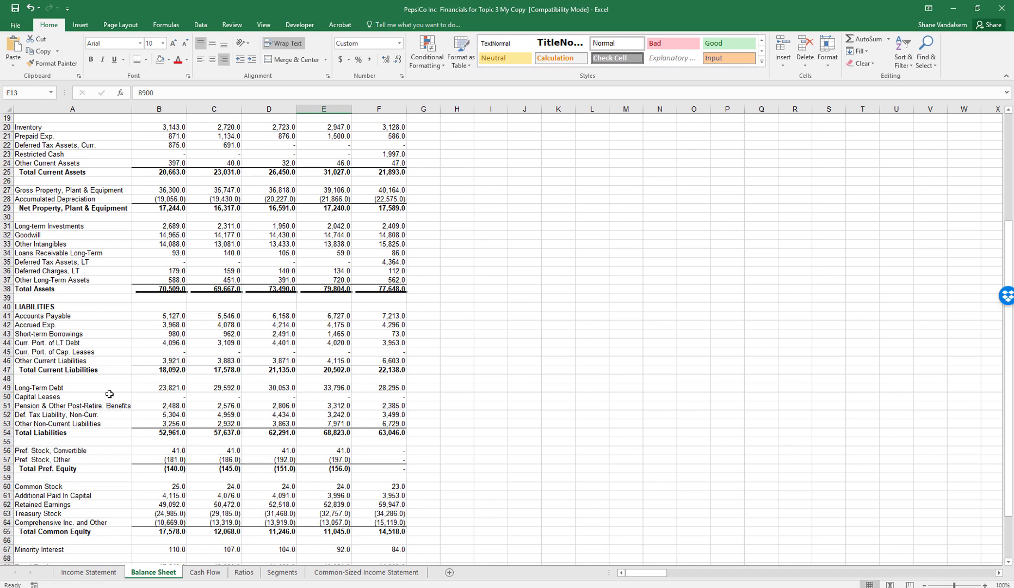
click(327, 387)
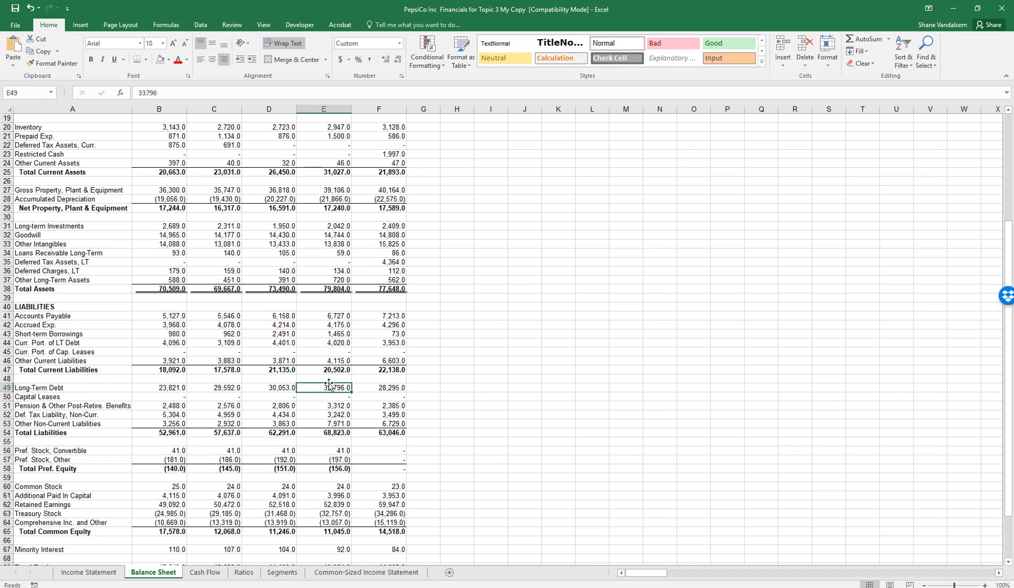
click(402, 392)
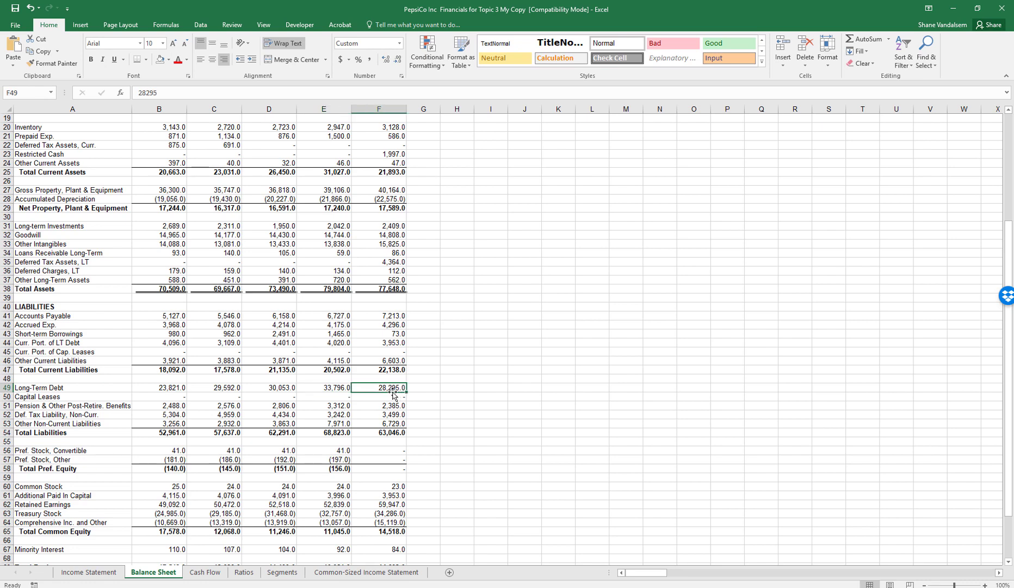
scroll(392, 391, up, 5)
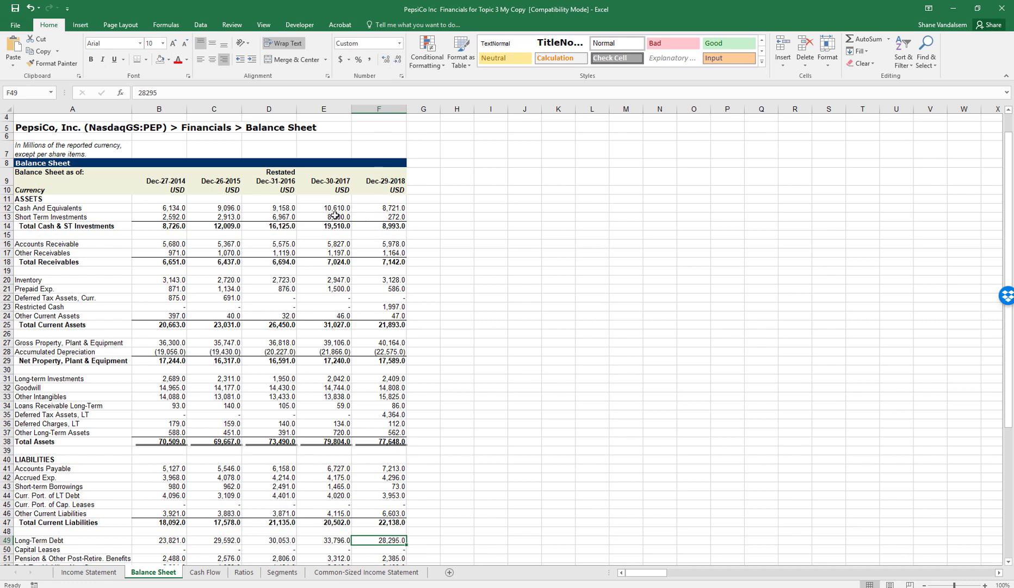
click(335, 216)
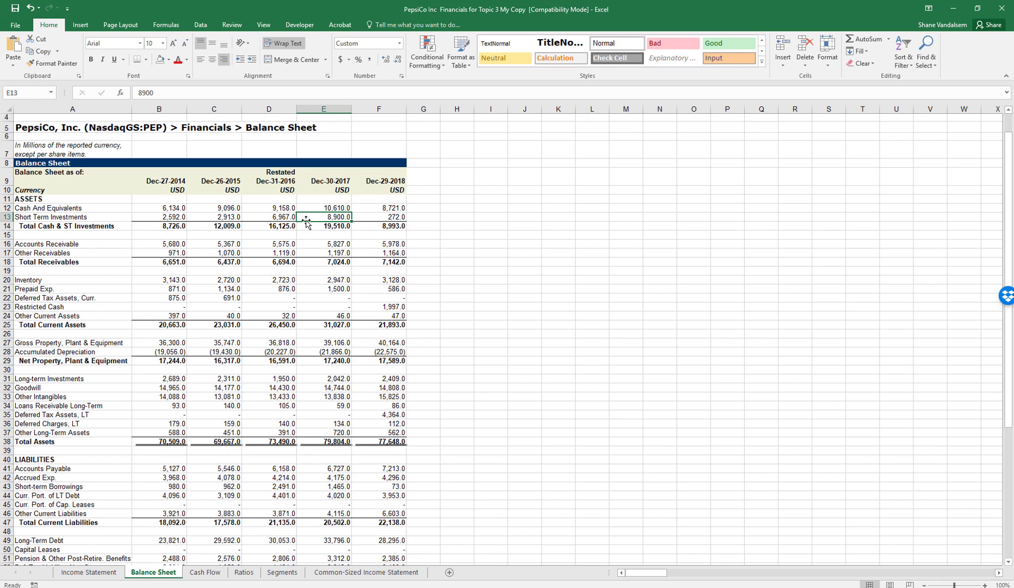
scroll(430, 295, down, 4)
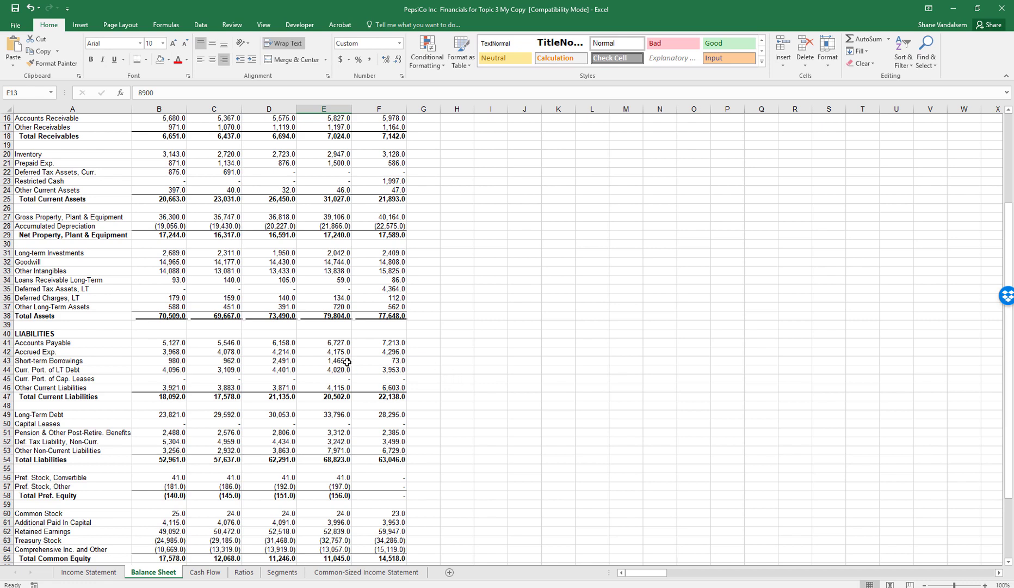
scroll(347, 361, down, 2)
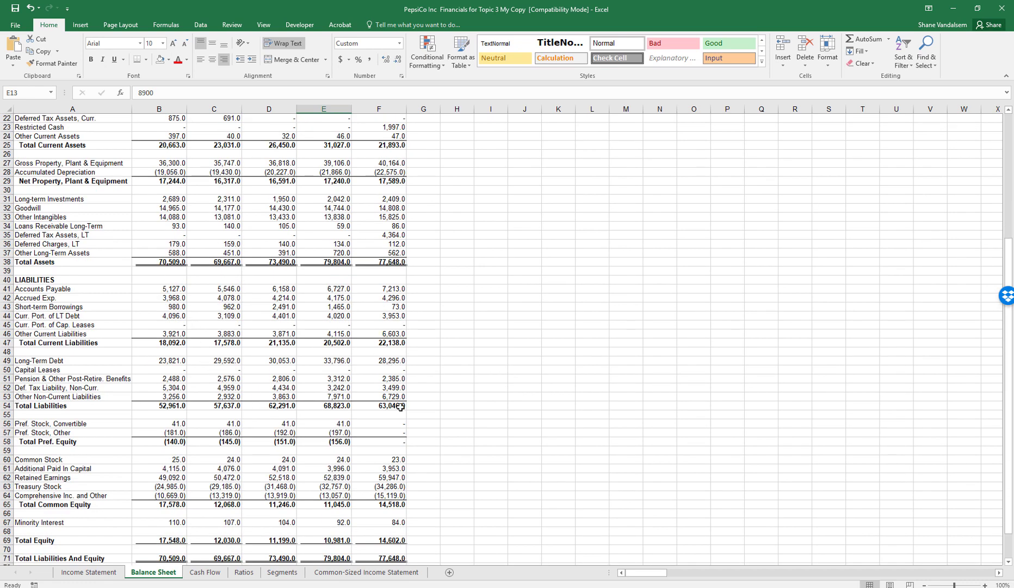
Step: On the Ratios sheet, enter "It appears that Pepsi converted Short-term investments to cash in 2018 and used used that cash to pay down debt." in G19
key(ctrl+Page_Down)
key(ctrl+Page_Down)
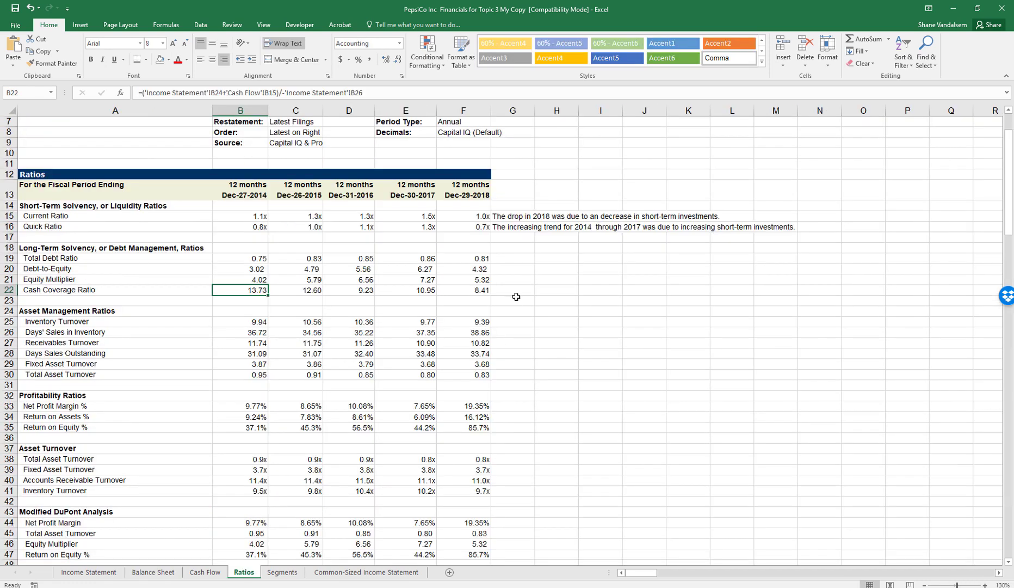
click(508, 253)
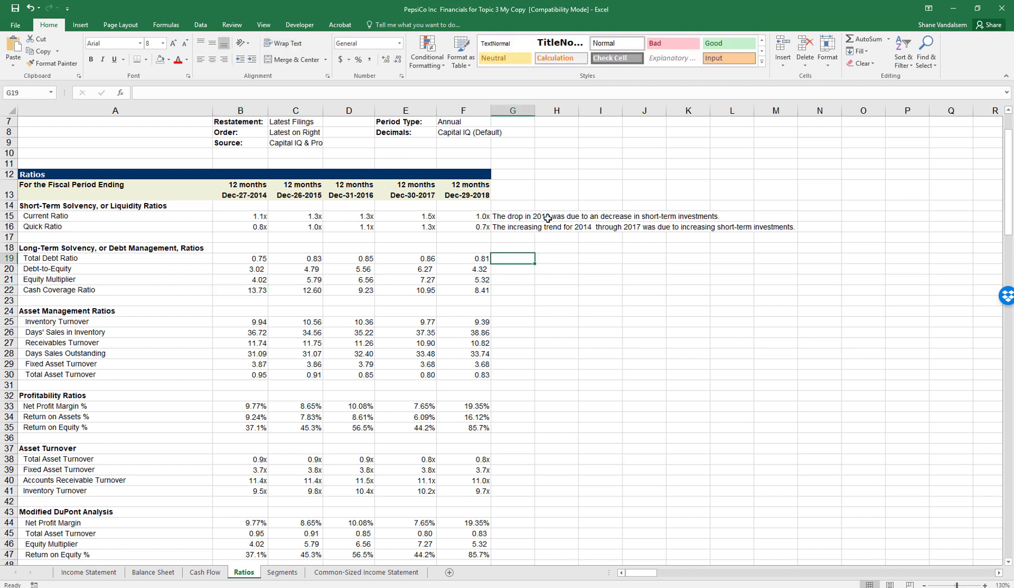
text(It ap)
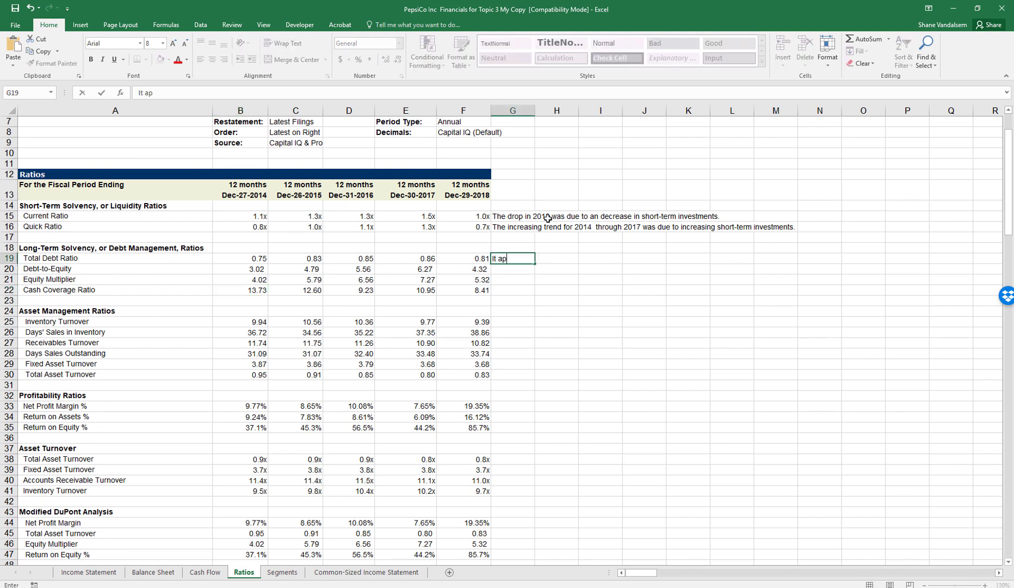
text(pears that Pepsi )
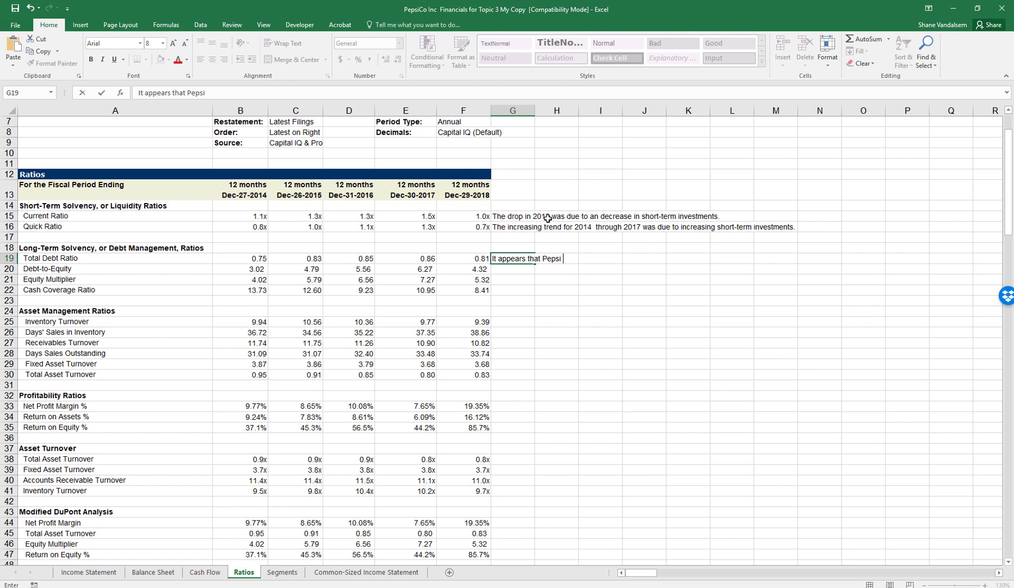
text(converted short-term )
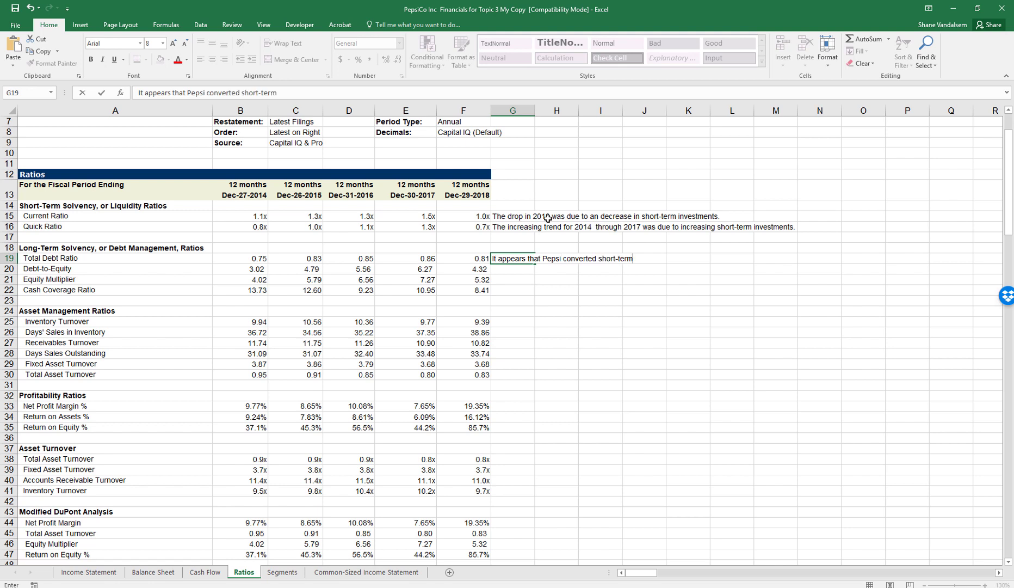
text(debt)
key(BackSpace)
key(BackSpace)
key(BackSpace)
key(BackSpace)
key(BackSpace)
key(BackSpace)
key(BackSpace)
key(BackSpace)
key(BackSpace)
key(BackSpace)
key(BackSpace)
key(BackSpace)
key(BackSpace)
key(BackSpace)
key(BackSpace)
text(Short-term investments )
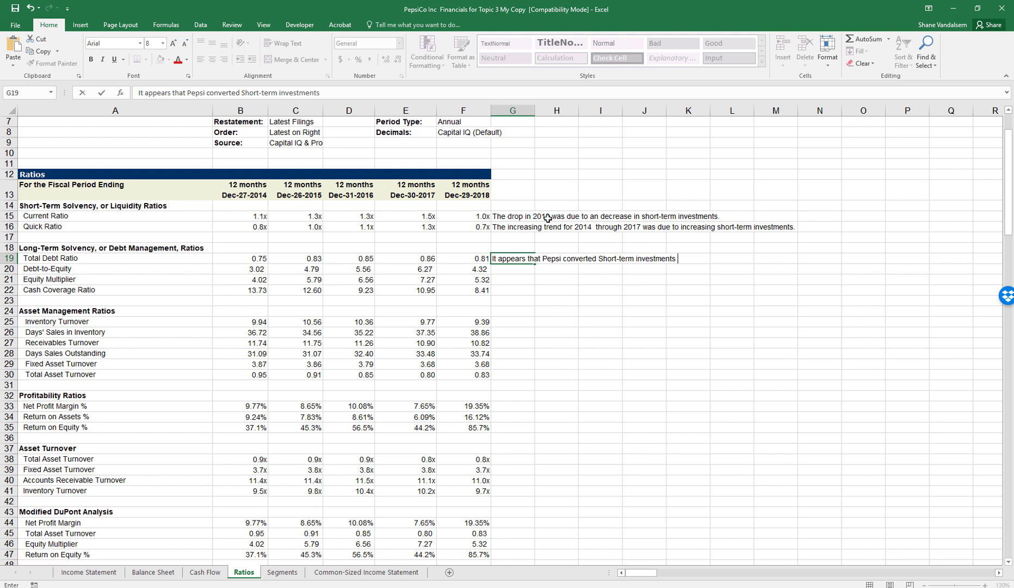
text(to cash in 2018 and )
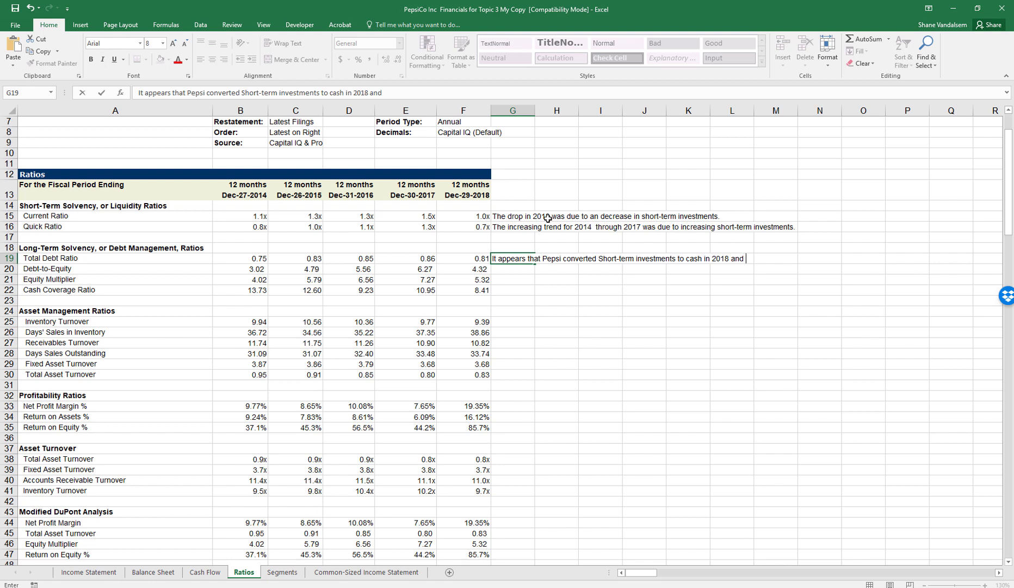
text(used used that cash to )
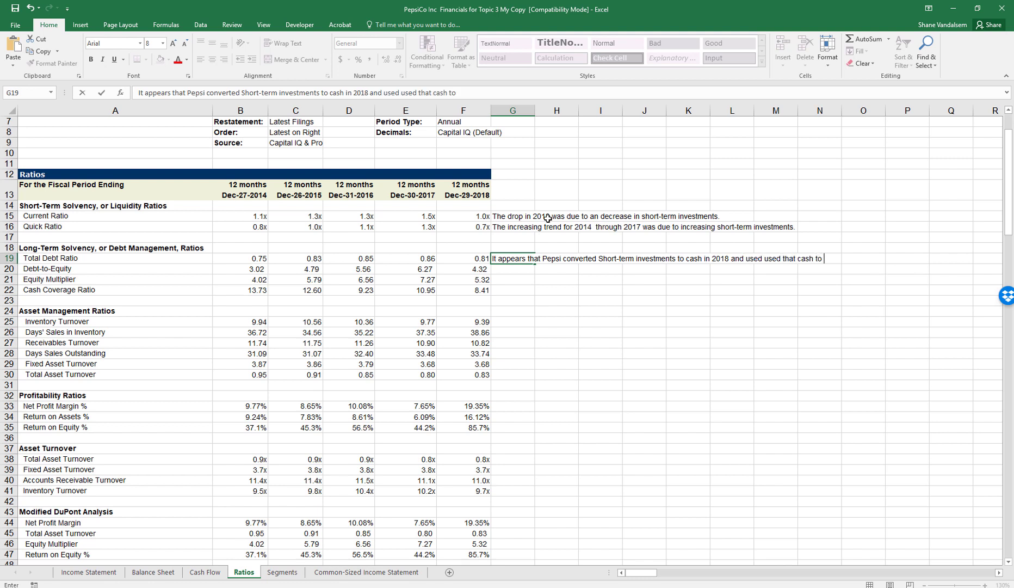
text(pay down debt.)
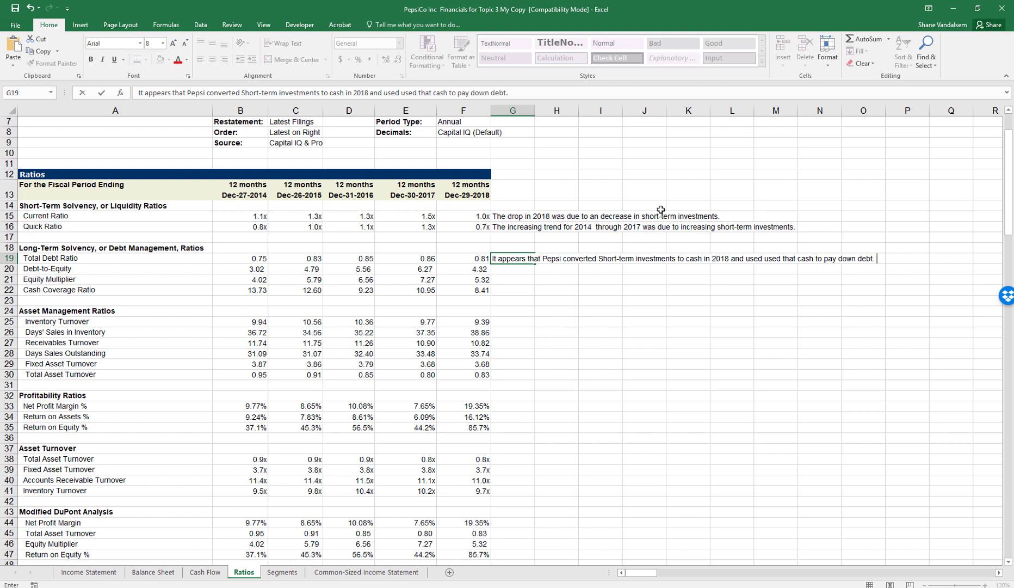
click(377, 267)
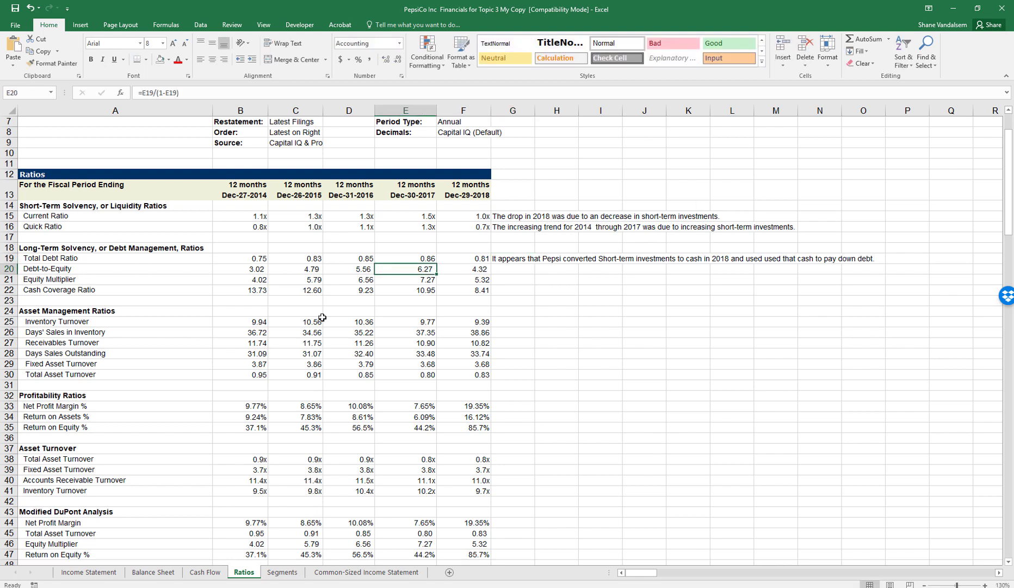
Step: Examine the equity multiplier and cash coverage ratio, along with the Balance Sheet's total equity and treasury stock
click(248, 281)
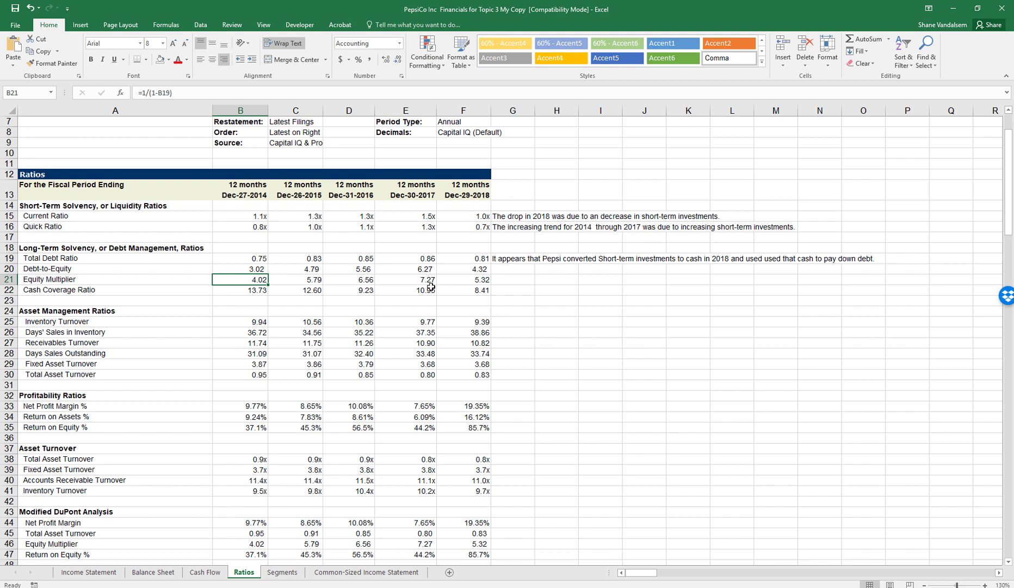
click(431, 288)
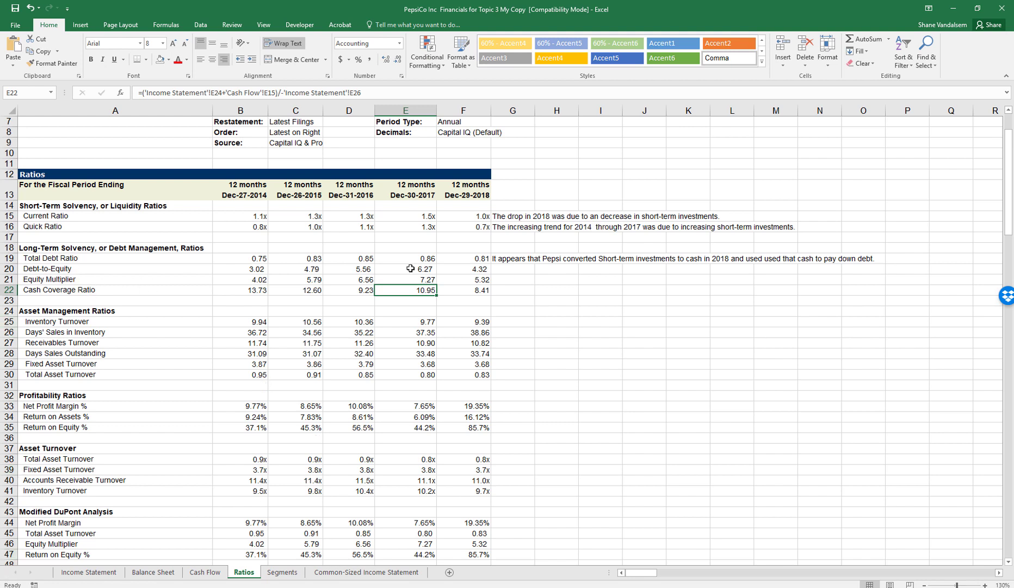
click(140, 571)
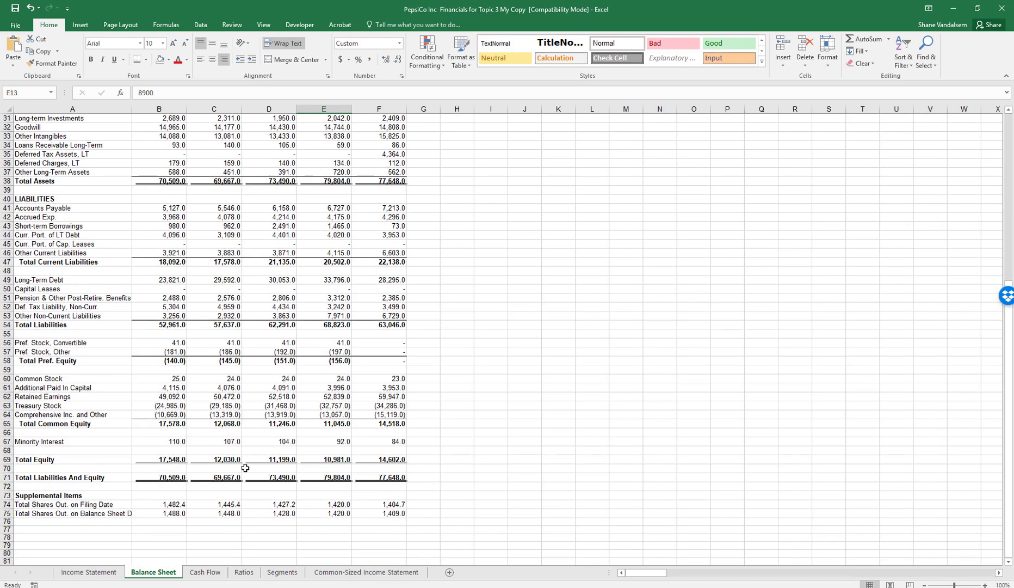
click(174, 459)
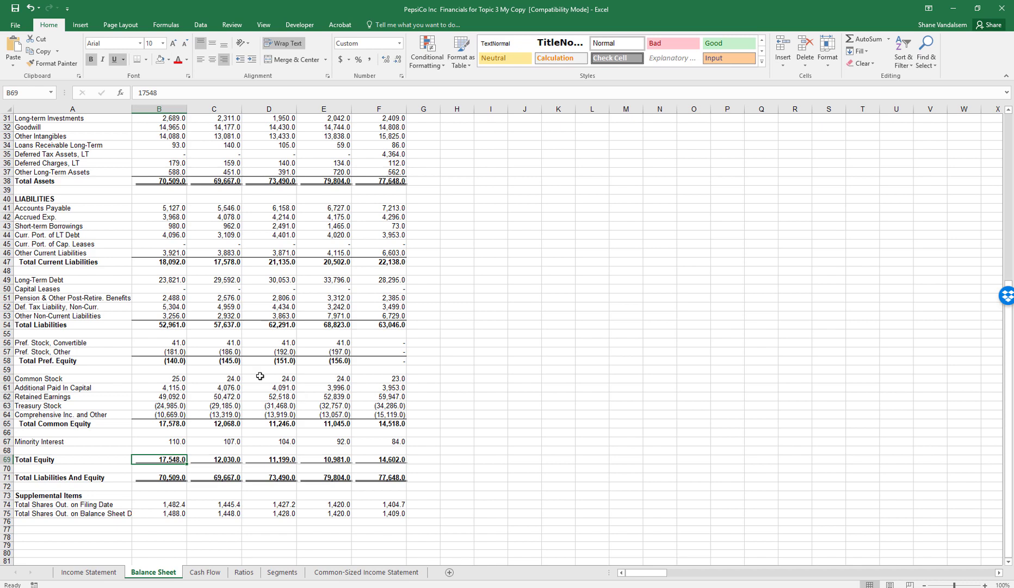
click(162, 408)
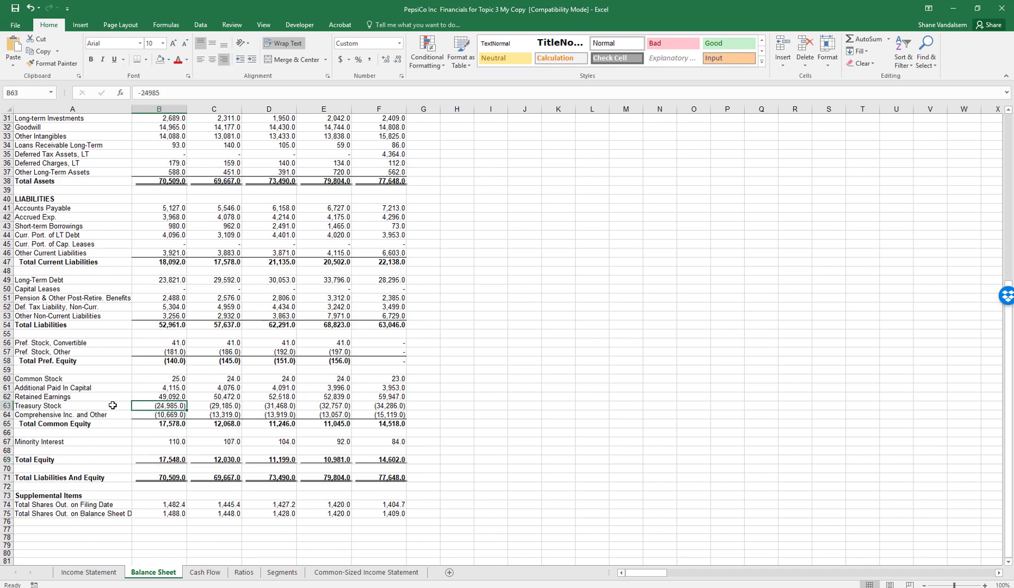
click(27, 406)
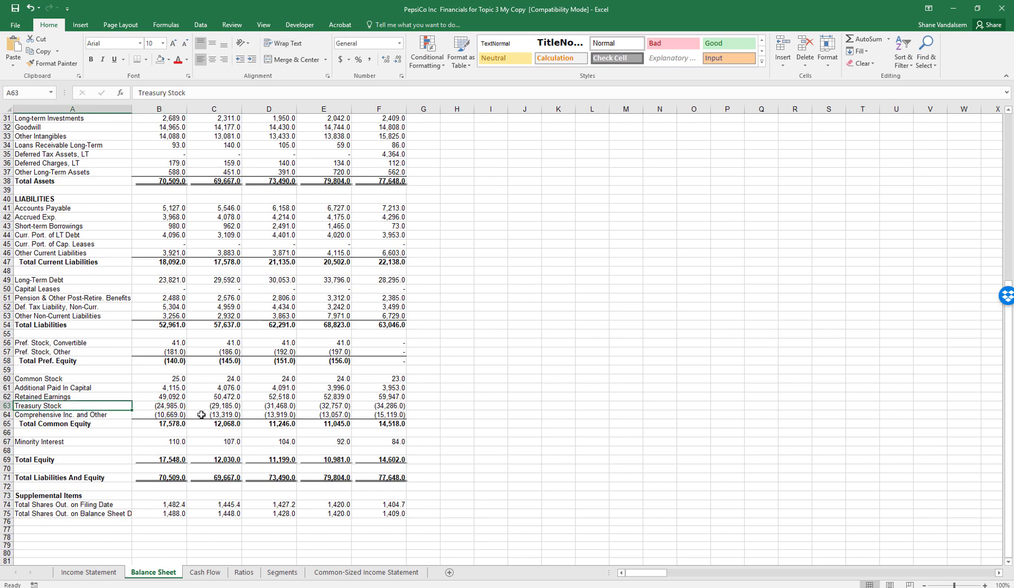
Step: In G63, enter "Treasury stock is a "Contra-Equity" account. The Treasury Stock account becomes more negative as the repurchases its stock in the market."
click(423, 406)
text(Treas)
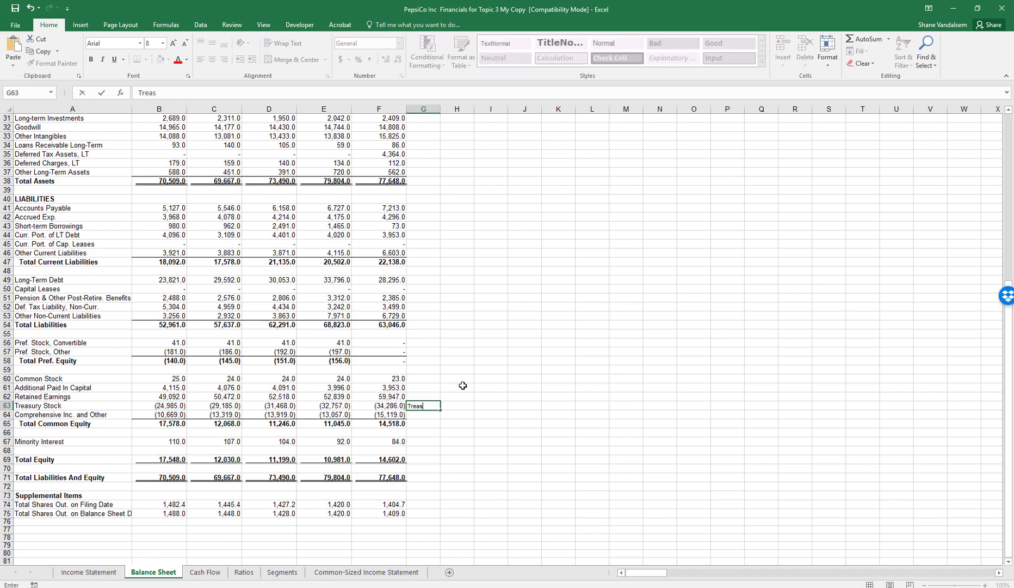
text(ury stock is a "Contra-)
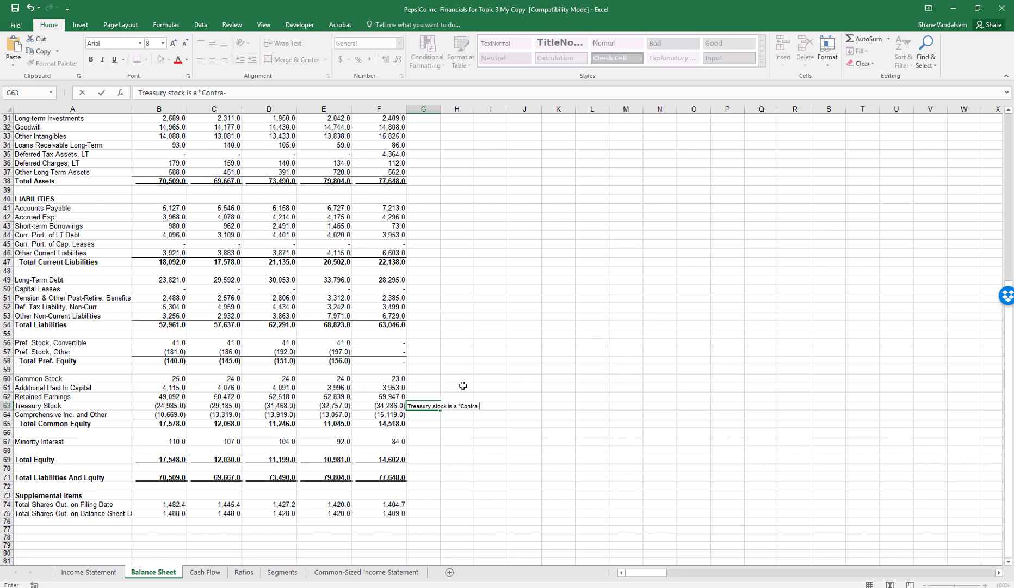
text(Equity" account.)
text(The )
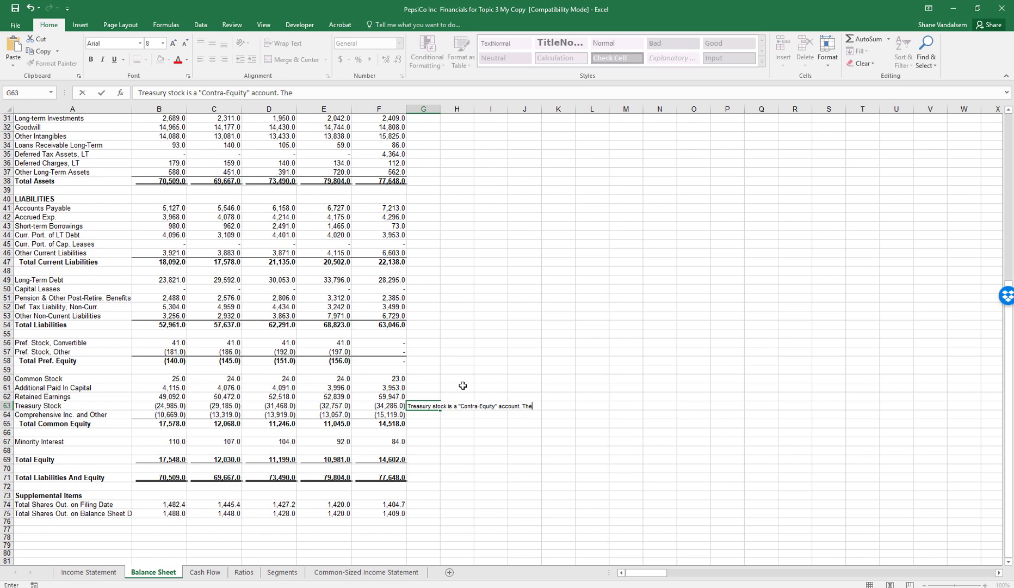
text(Tre)
text(asy)
text(ury Stock a)
text(ccount)
text(be)
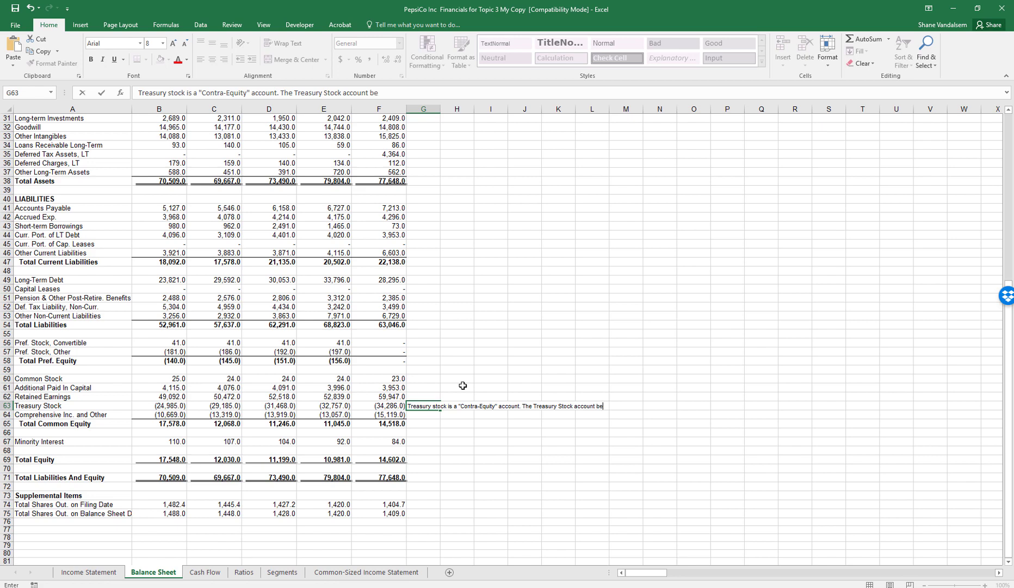
text(comes more negative)
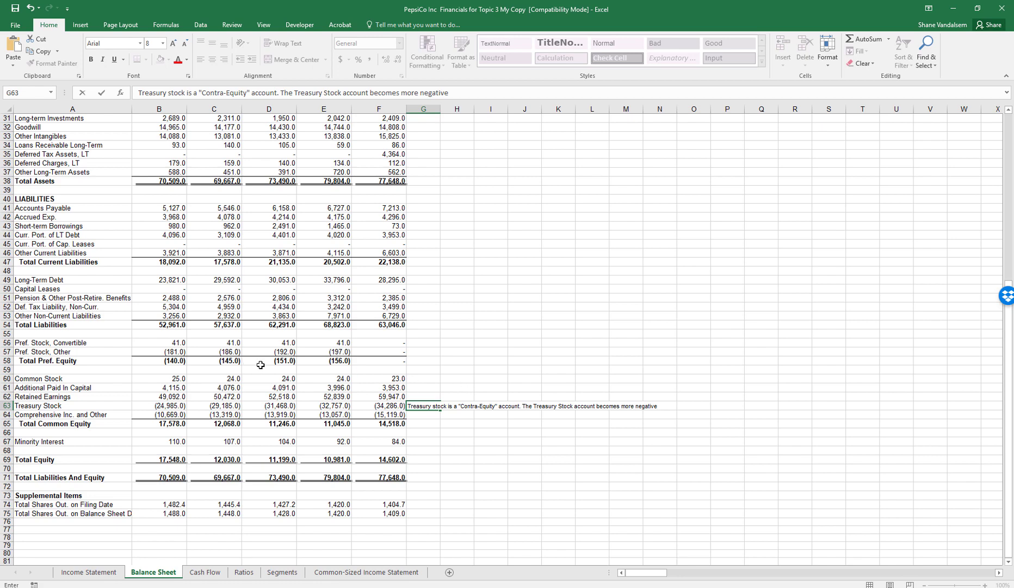
text(as the repurchases)
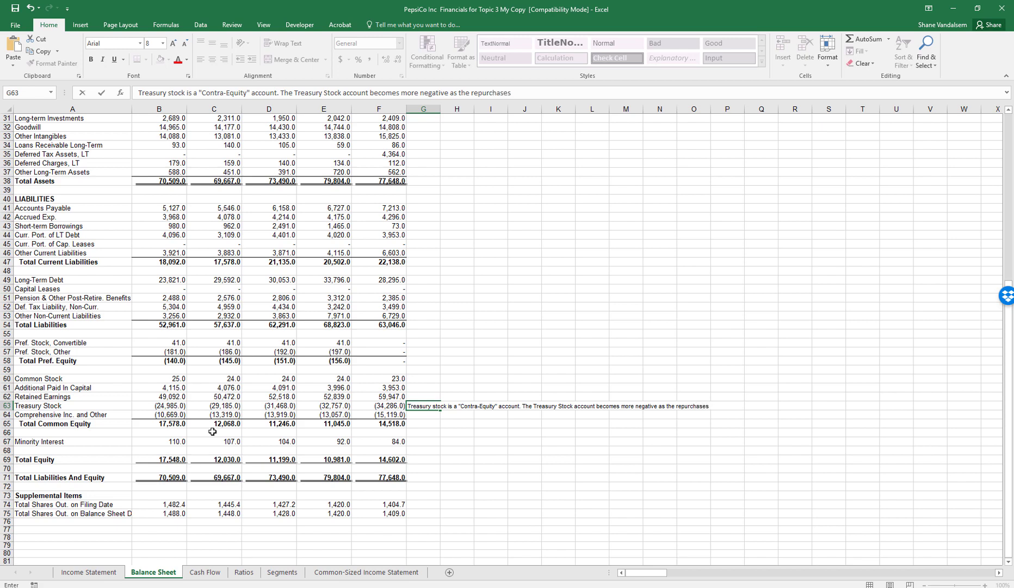
text( its stock in the market)
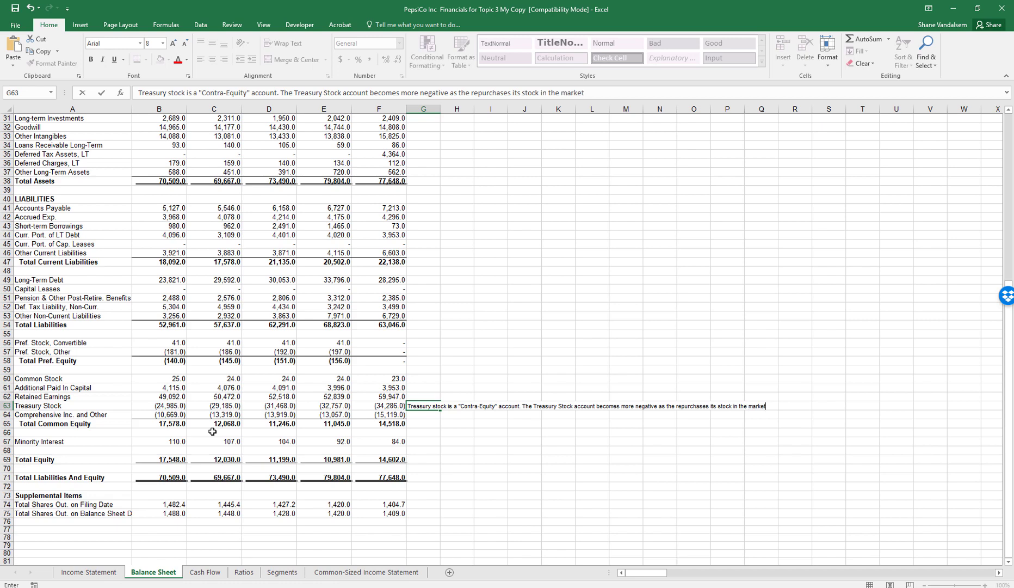
text(.)
click(169, 279)
Step: Compare the Balance Sheet's treasury stock, long-term debt, and comprehensive income and other across the years
drag(168, 279, 315, 279)
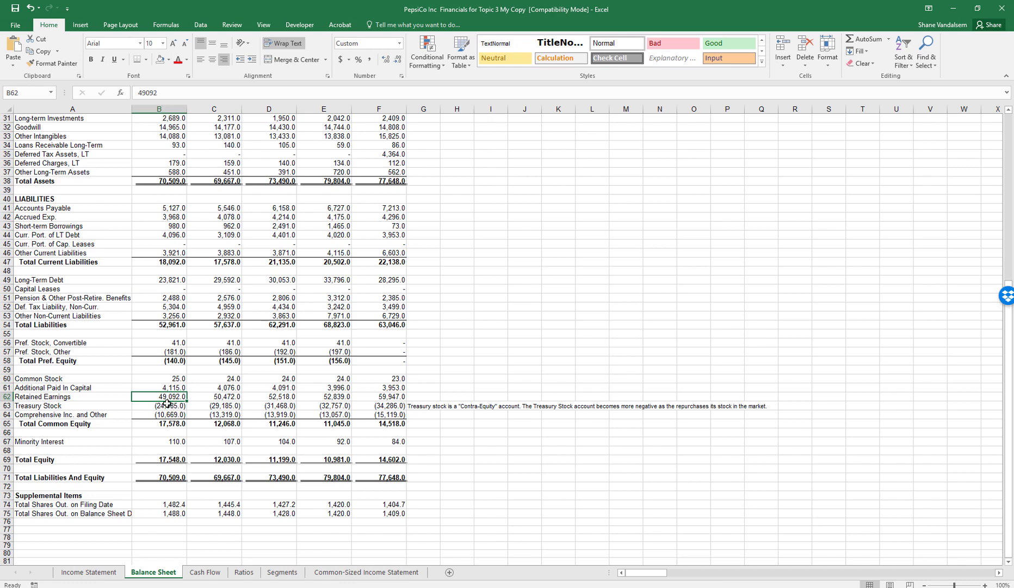
drag(168, 405, 311, 403)
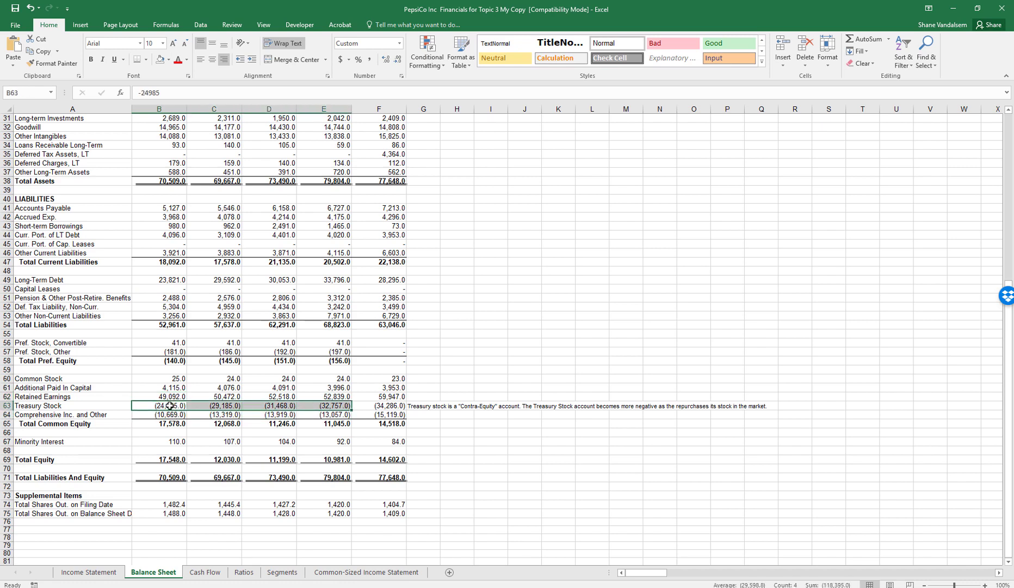
click(386, 405)
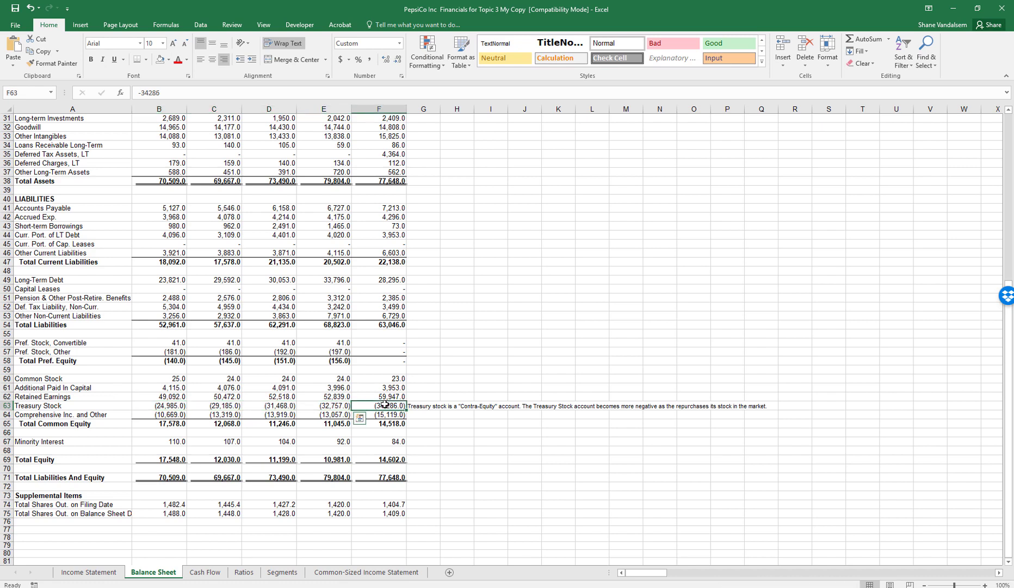
drag(173, 405, 358, 409)
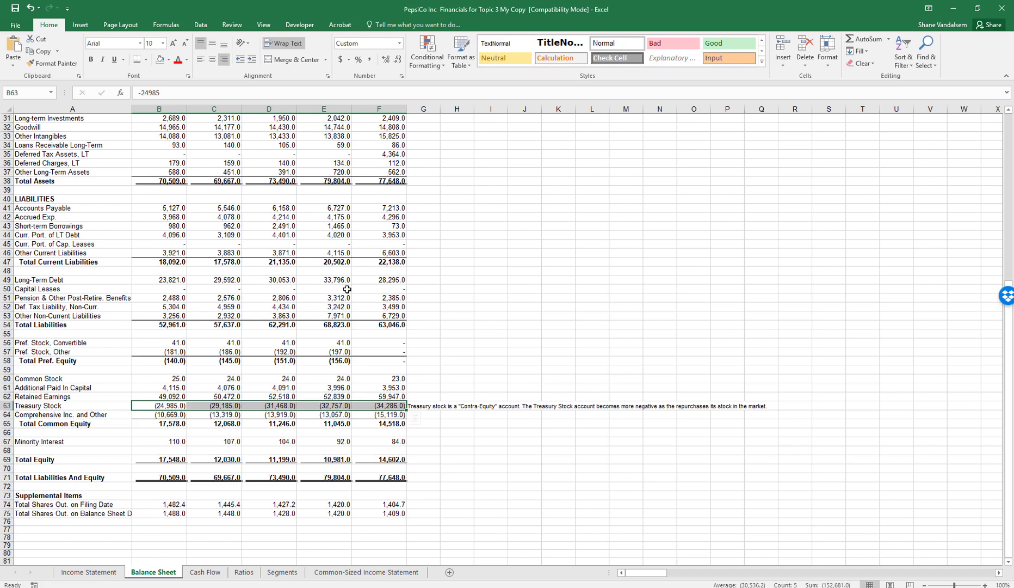
click(389, 281)
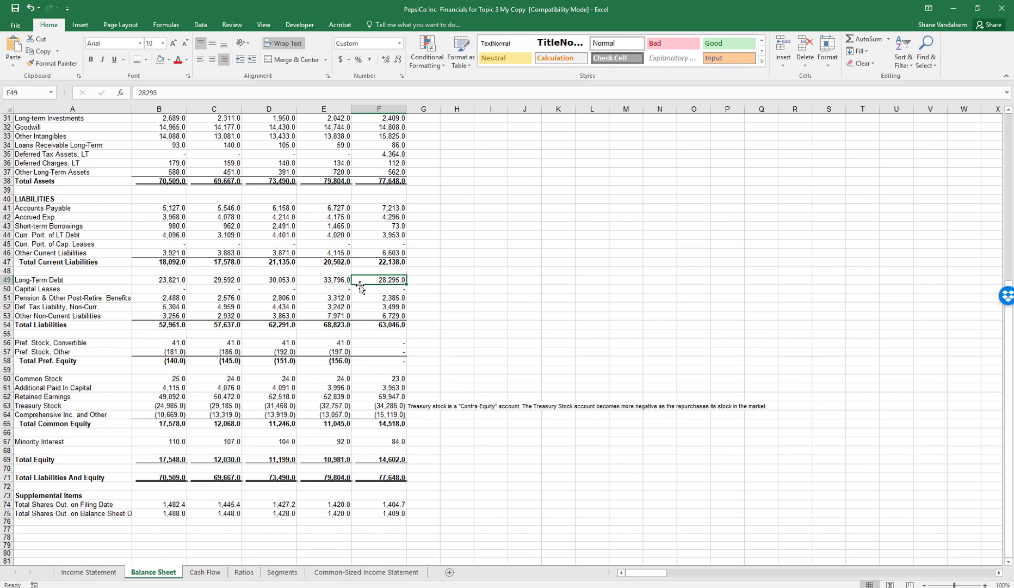
drag(347, 281, 400, 280)
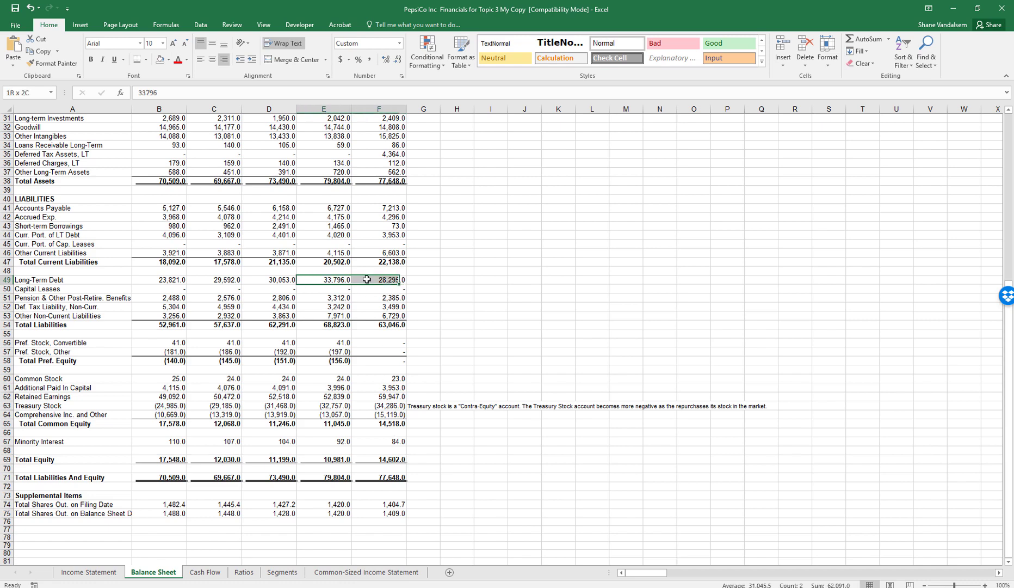
click(511, 354)
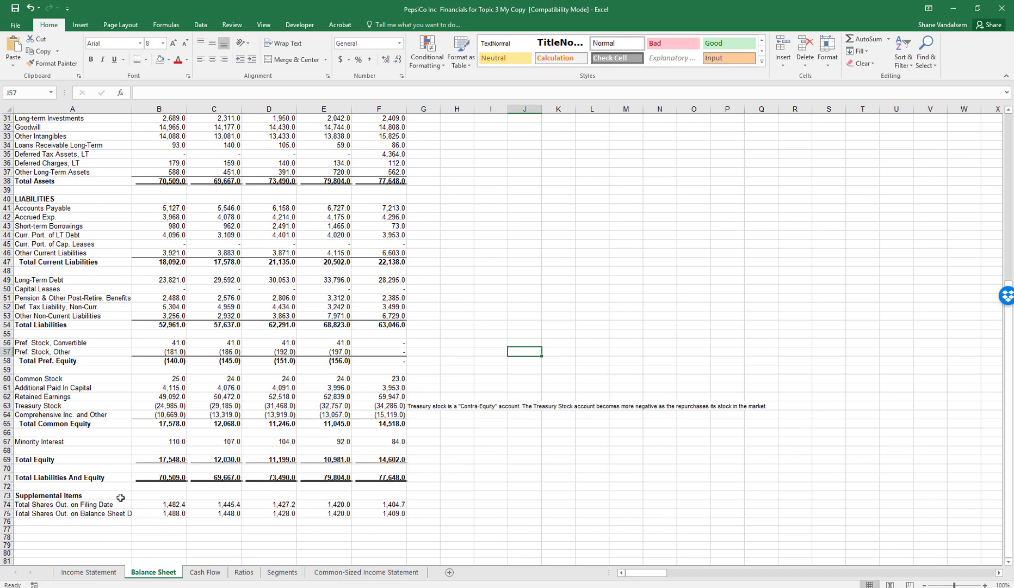
click(99, 521)
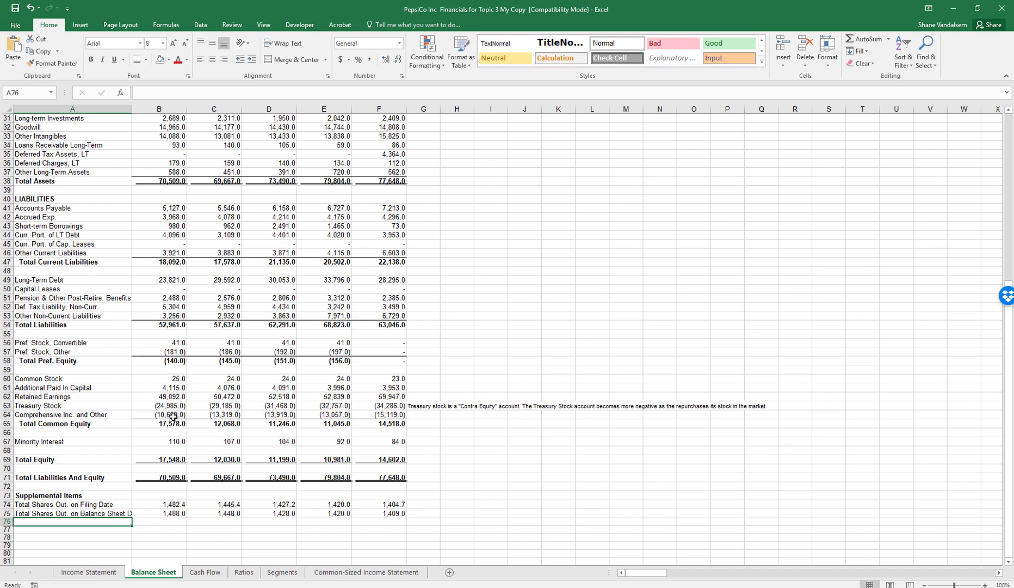
drag(171, 416, 383, 414)
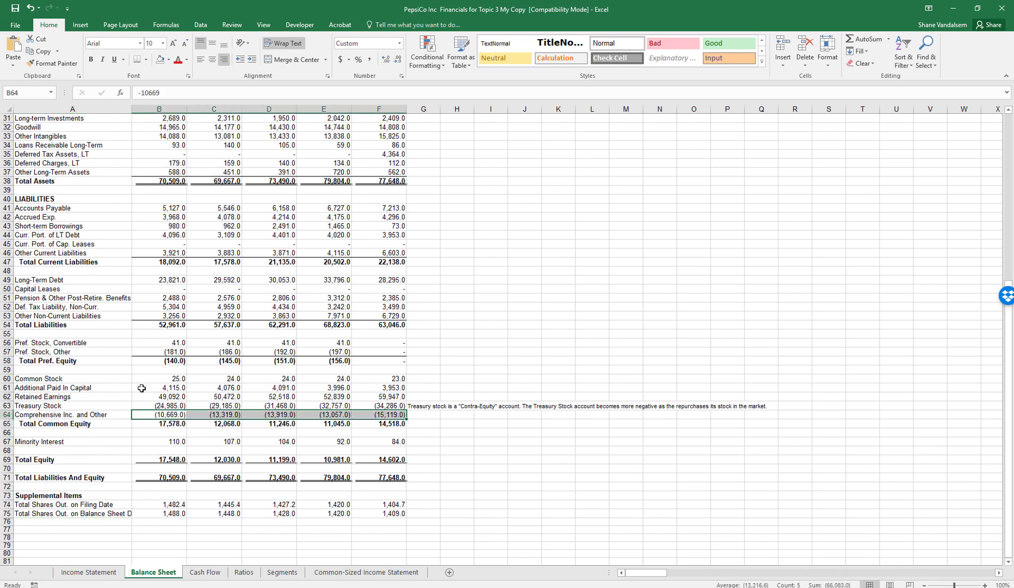
click(430, 432)
click(493, 440)
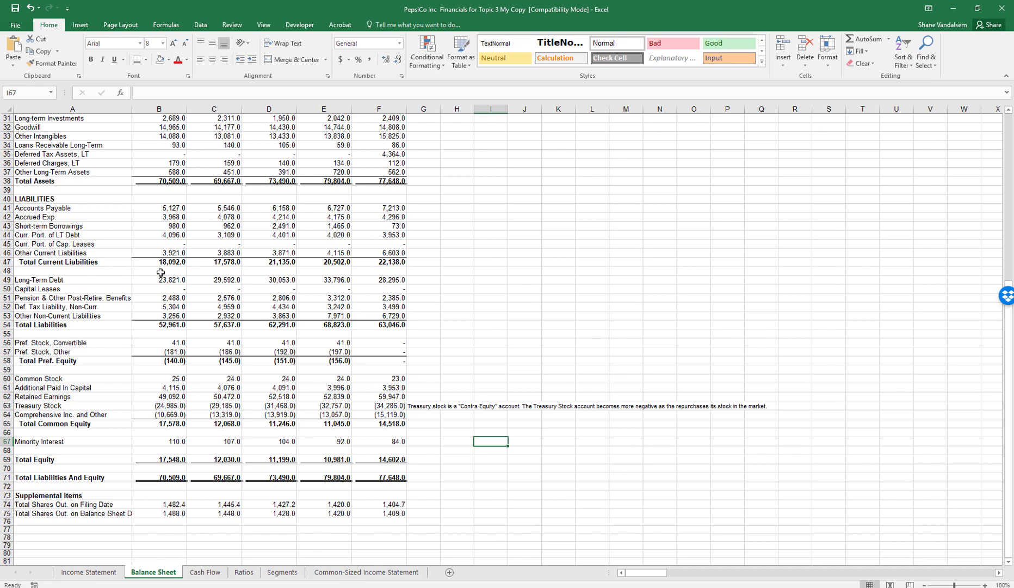
Step: On the Ratios sheet, examine Days' Sales in Inventory from 2015 through 2018
click(256, 575)
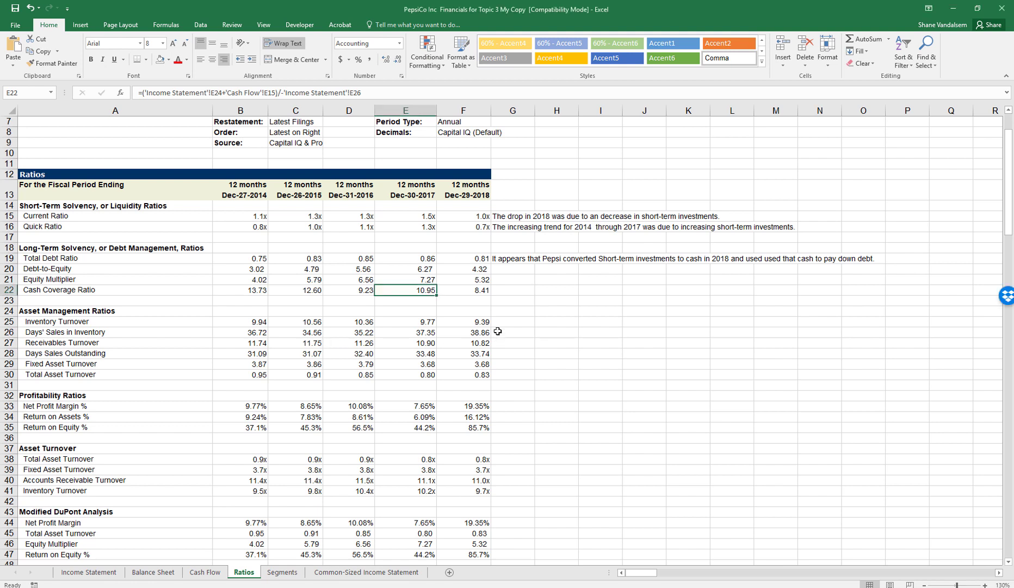
click(497, 331)
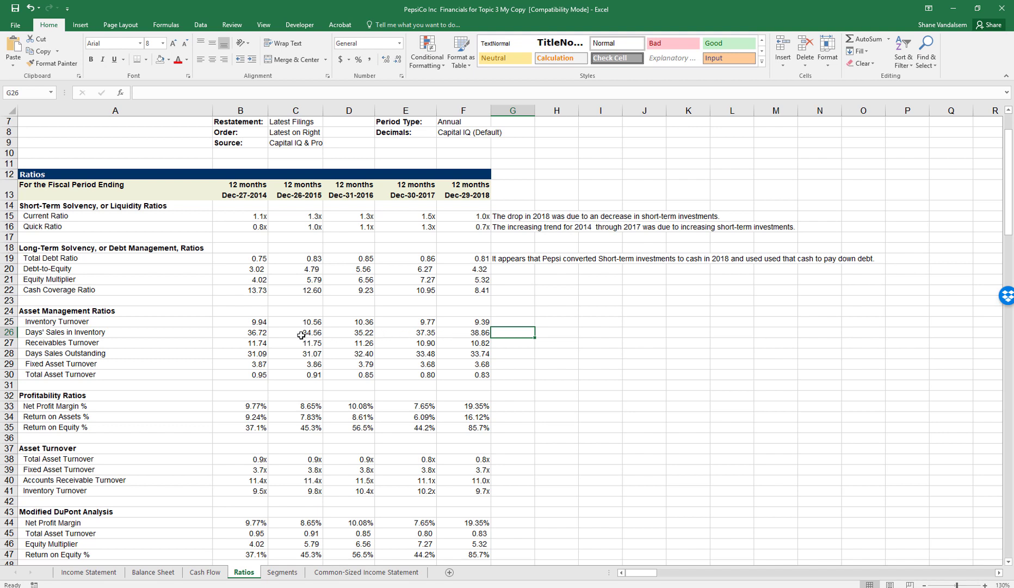
drag(301, 335, 466, 334)
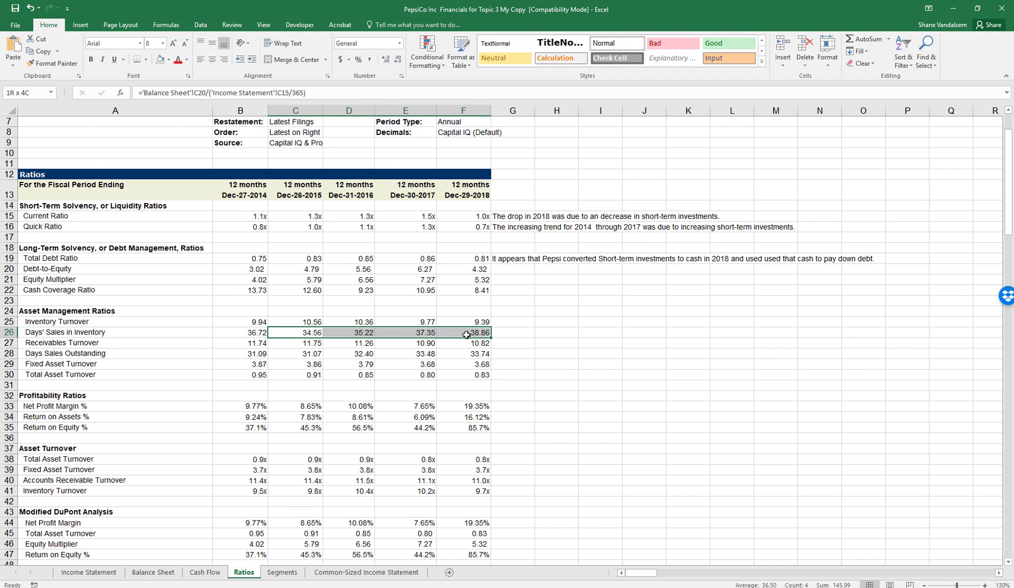
drag(466, 334, 467, 334)
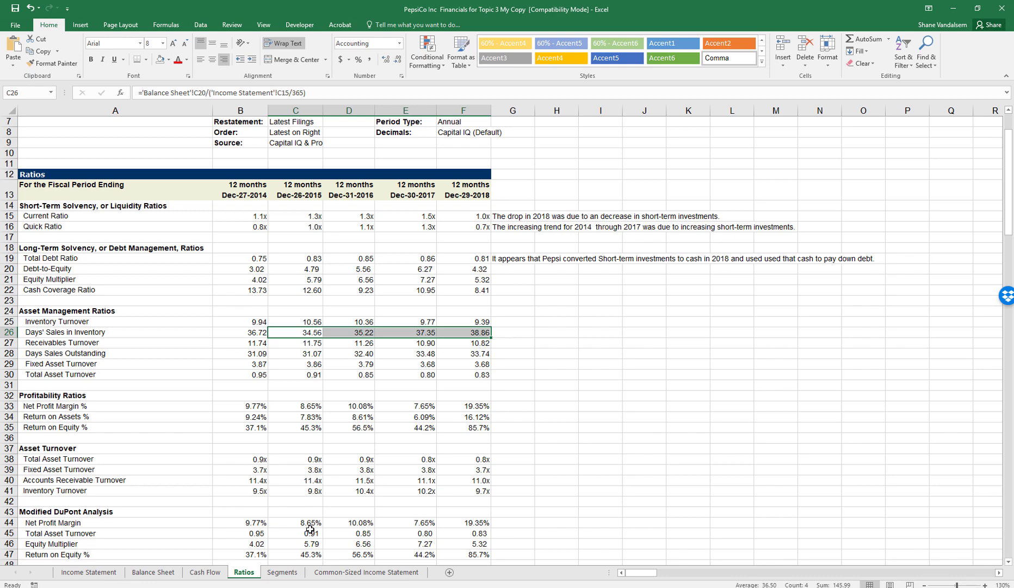
Step: On the Segments sheet, replace G12 with =(B12+B13)/B18 for the combined Frito-Lay and Quaker Foods share of 2014 revenue
click(284, 573)
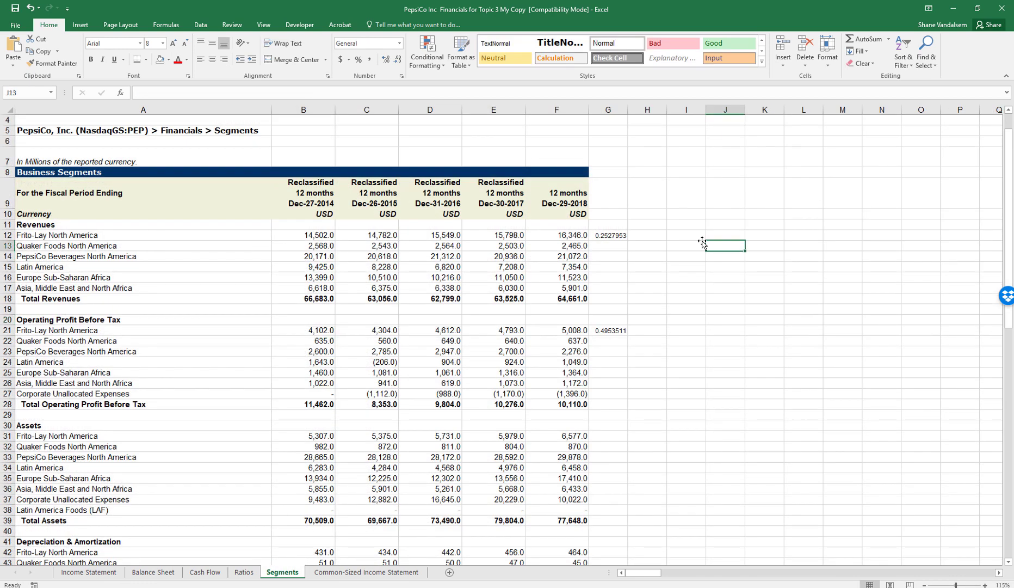
click(621, 234)
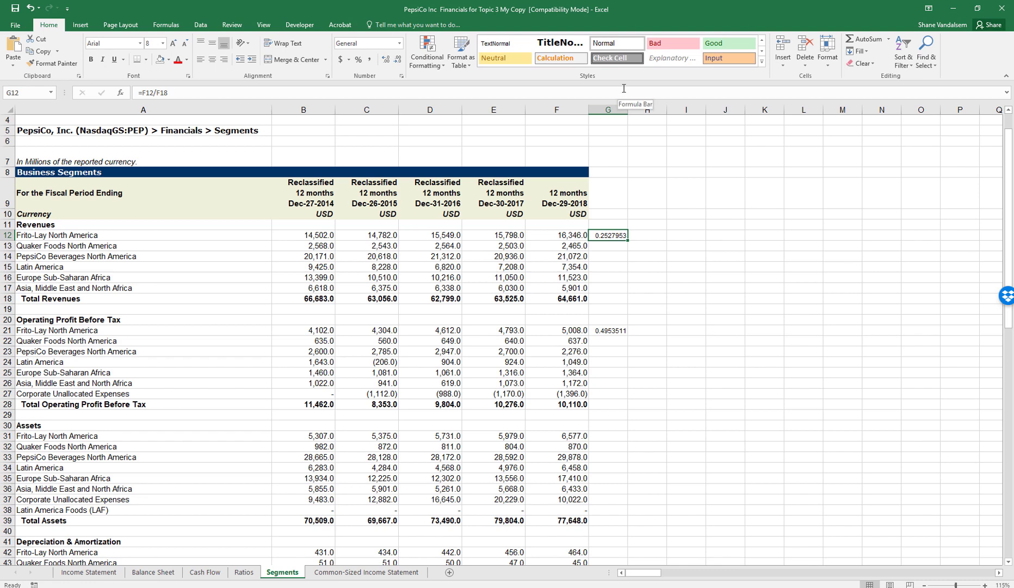
text(=)
key(Left)
key(Left)
key(Left)
key(Left)
key(Left)
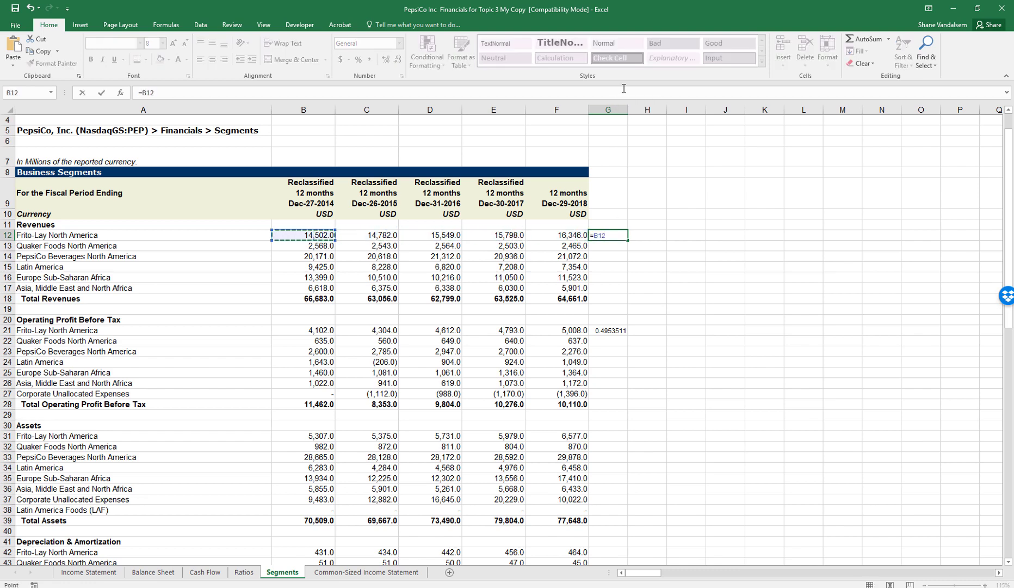
text(/)
key(BackSpace)
key(BackSpace)
key(BackSpace)
key(BackSpace)
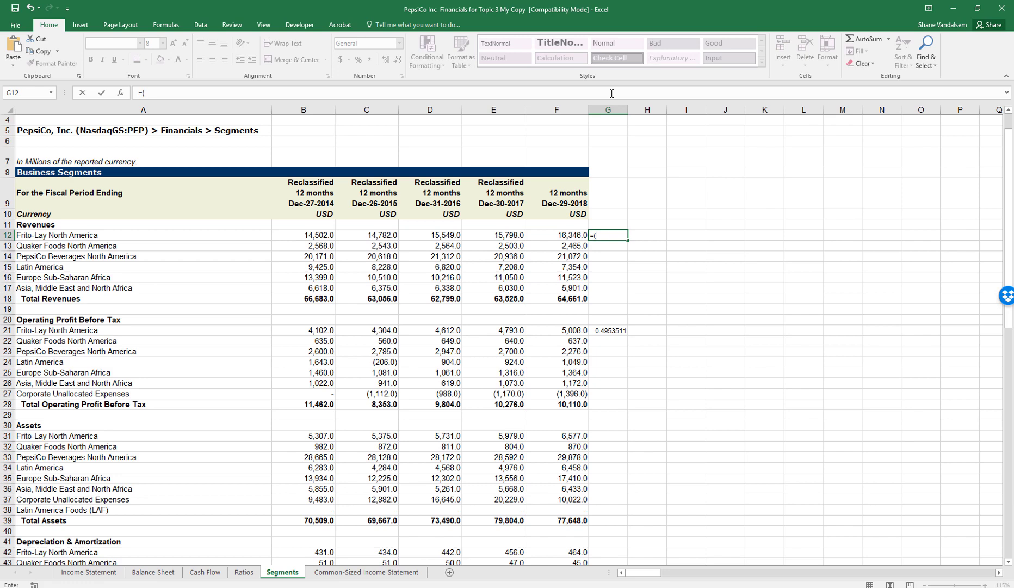
click(294, 235)
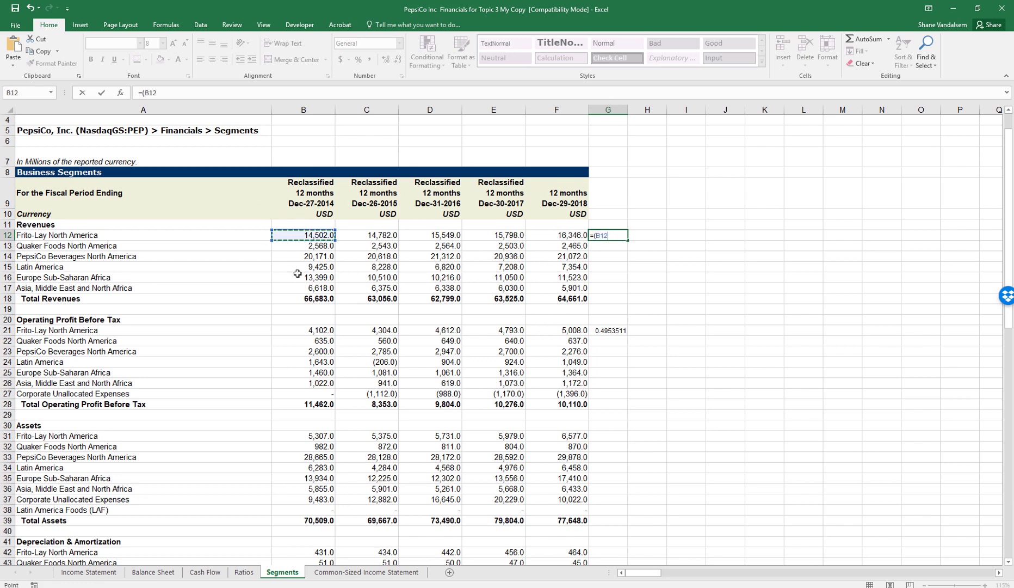
text(+)
click(321, 247)
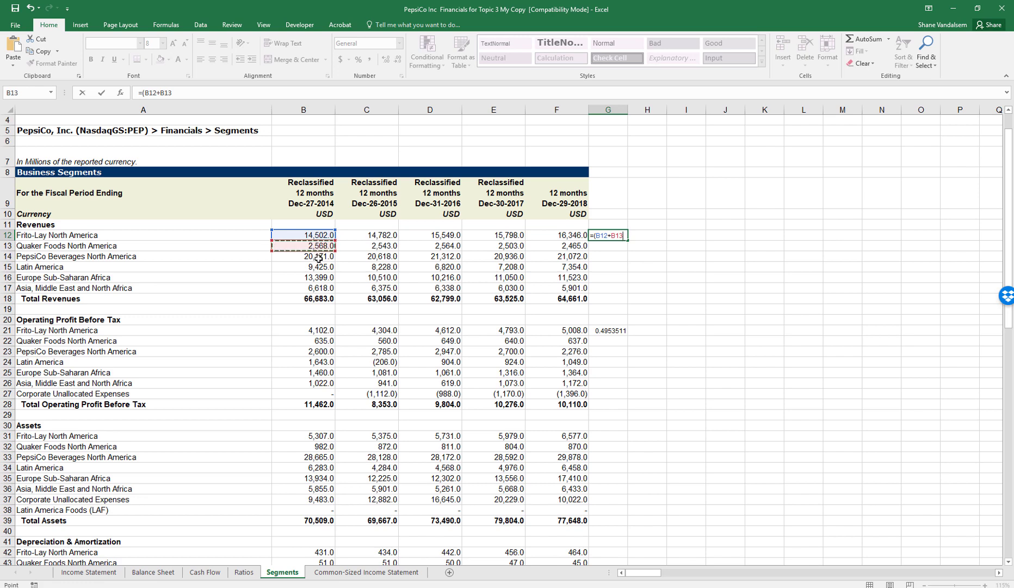
text()/)
click(307, 299)
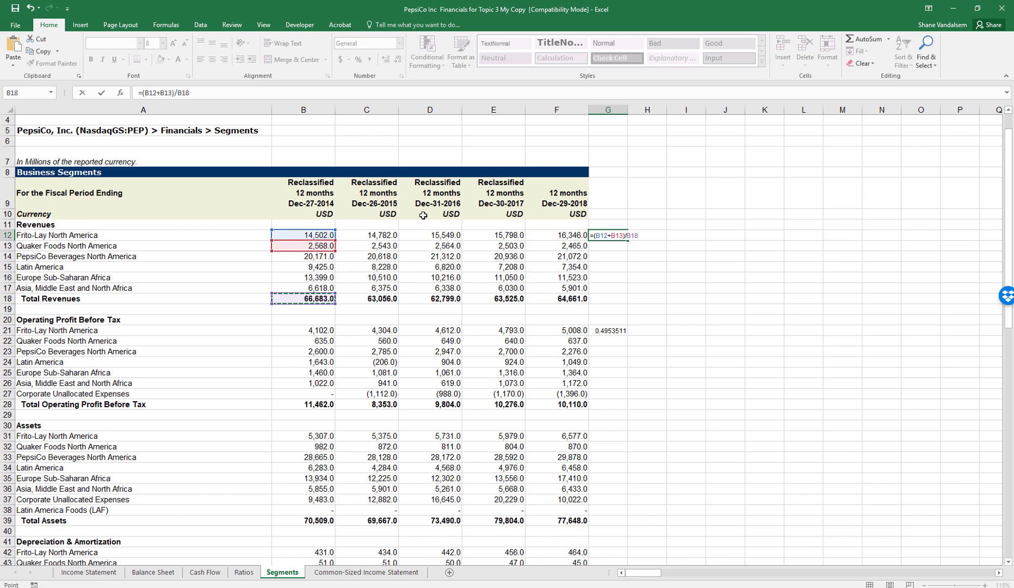
key(ctrl+Return)
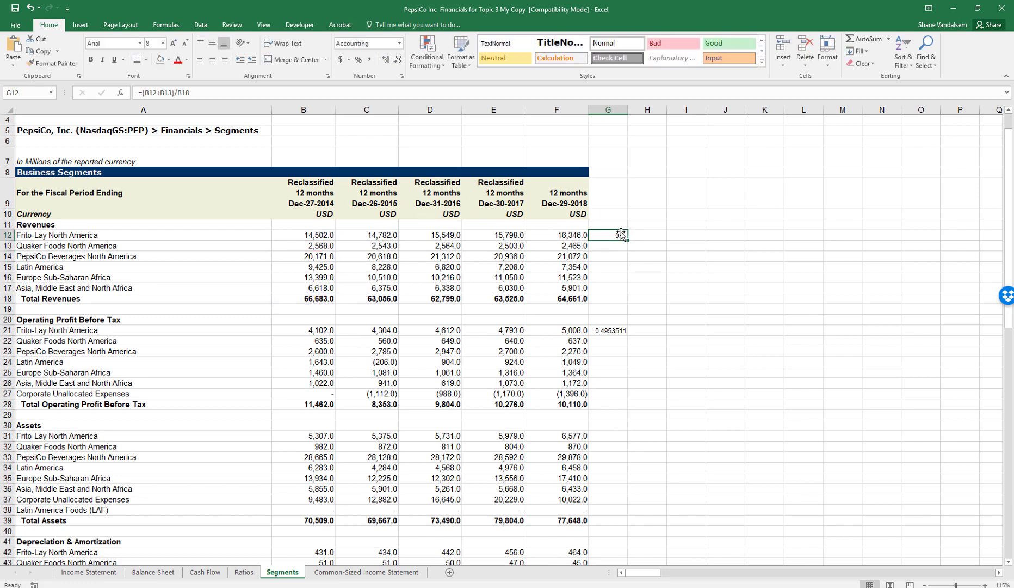
Step: Label G11 with the year 2014 and fill the year label and revenue share formula across to column K for 2018
click(618, 224)
text(201)
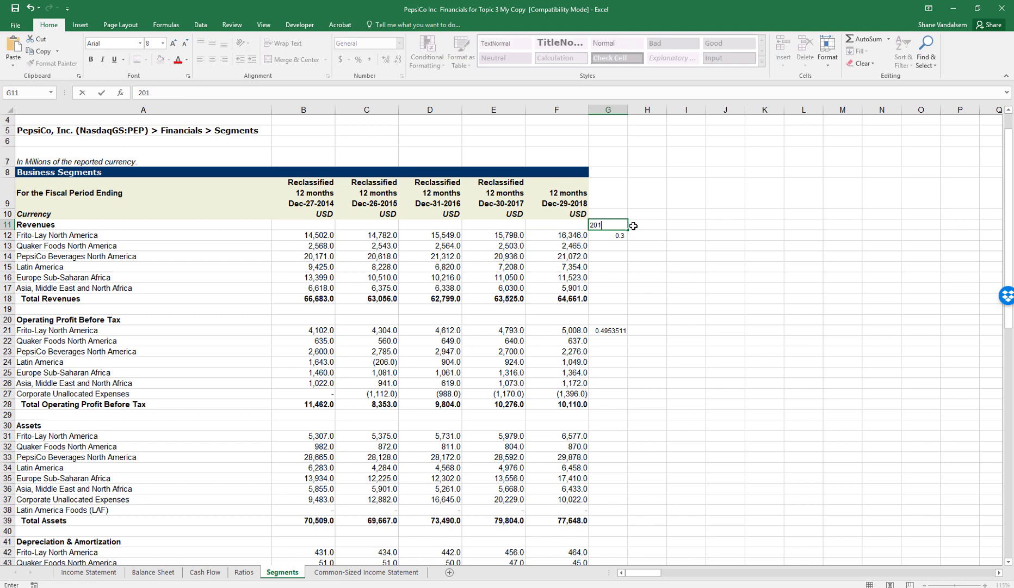
text(4)
key(Return)
drag(625, 226, 782, 241)
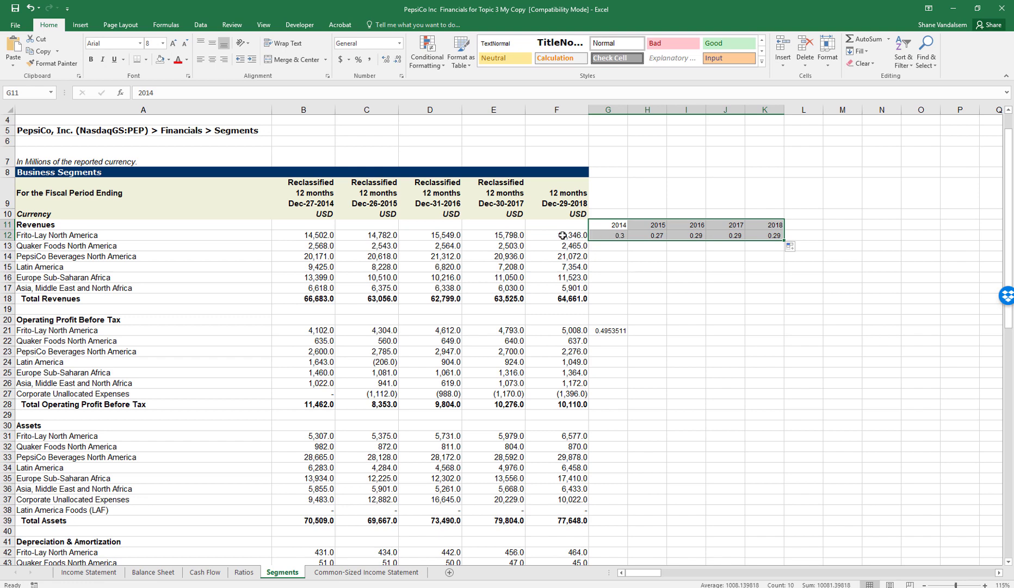
click(676, 285)
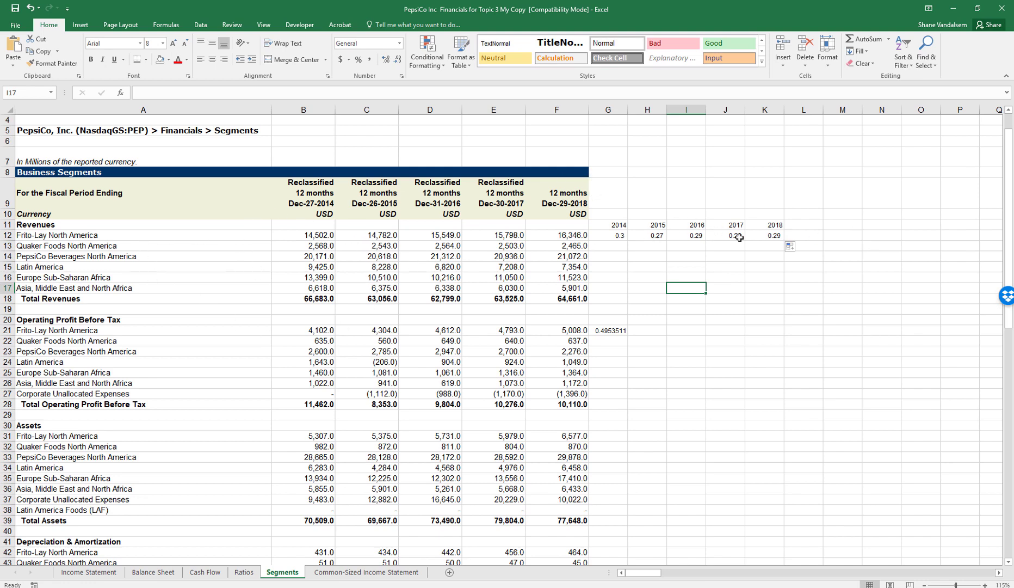
Step: Review the remaining business and geographic segment figures, as well as the Common-Sized Income Statement
scroll(715, 319, down, 3)
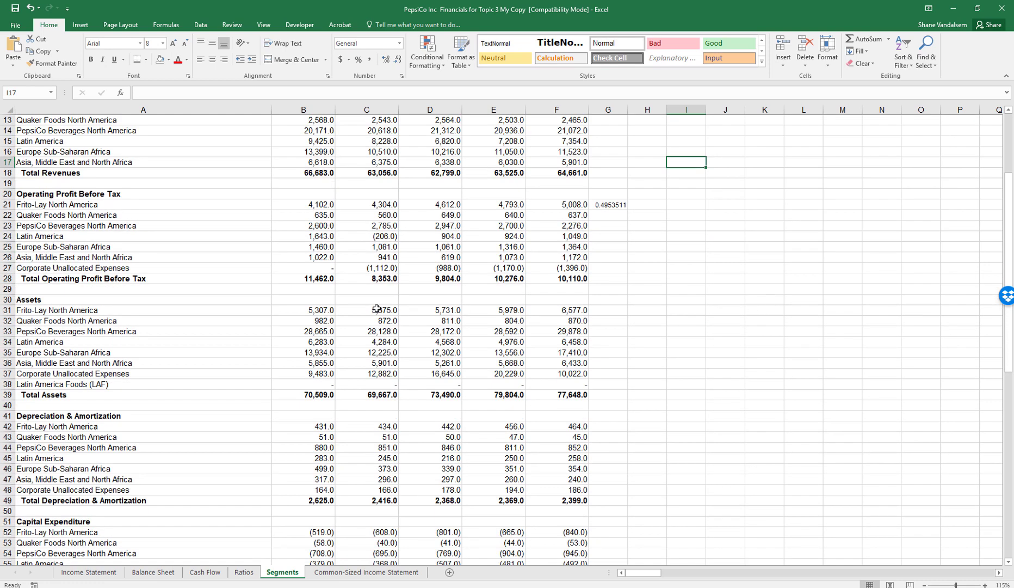
scroll(367, 324, down, 6)
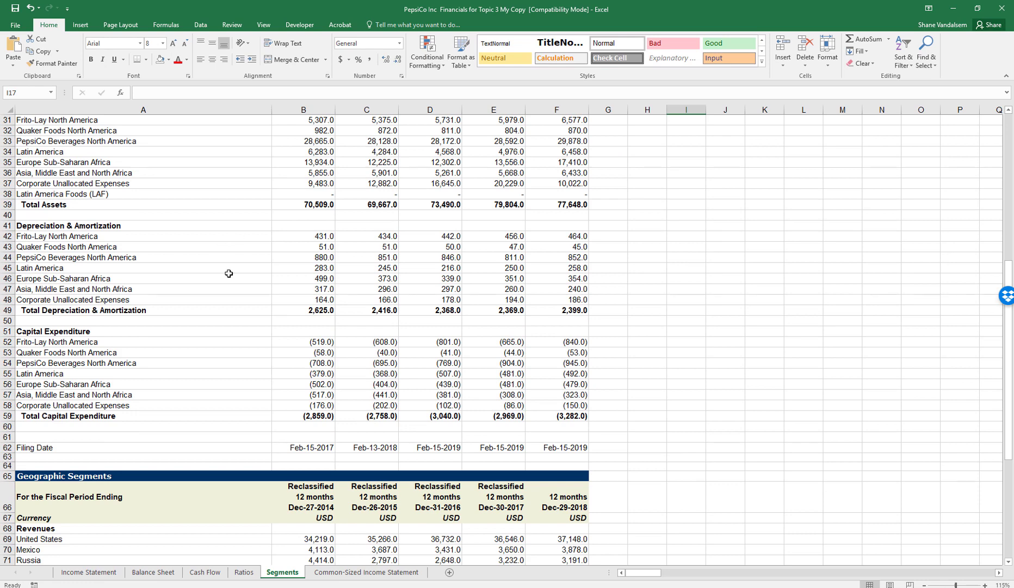
scroll(228, 274, down, 5)
scroll(233, 276, down, 3)
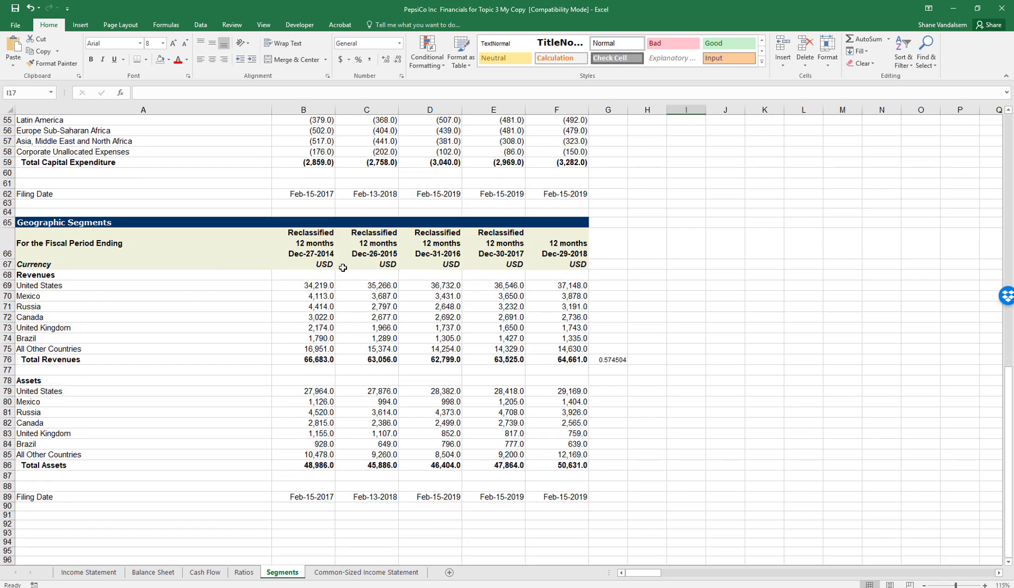
scroll(229, 271, up, 14)
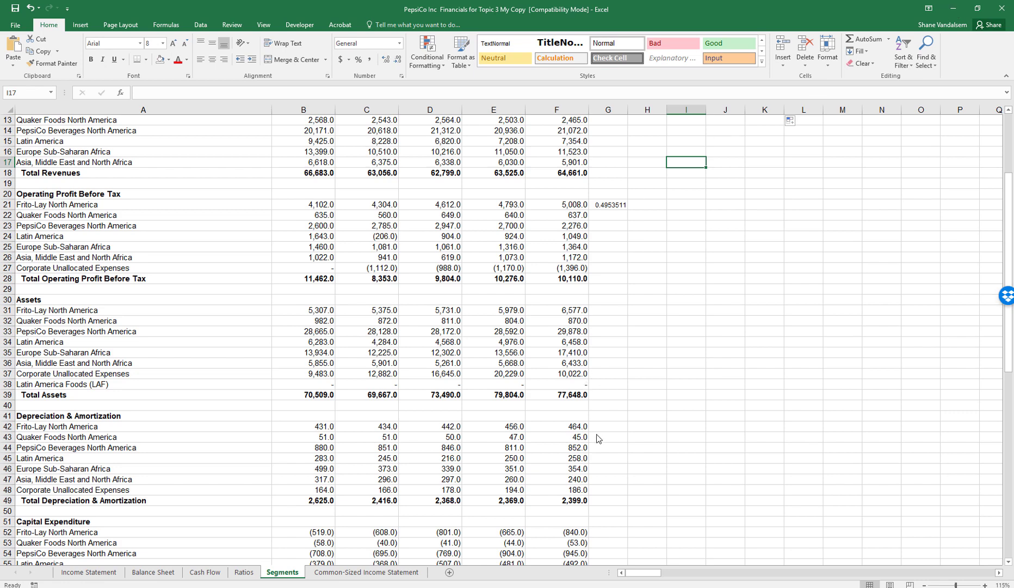
click(328, 572)
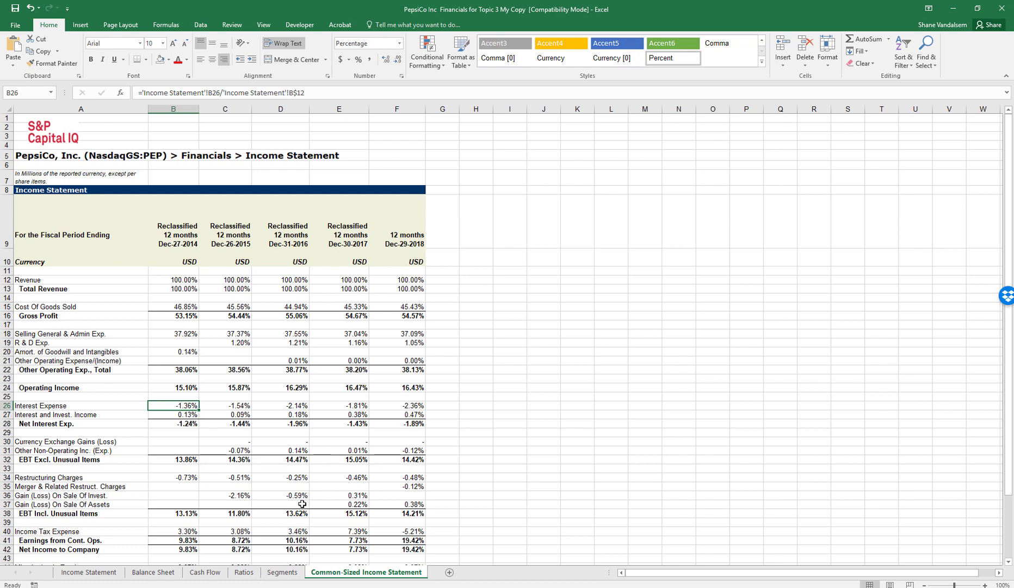
Step: On the Ratios sheet, compare Receivables Turnover and Days Sales Outstanding from 2014 through 2018
click(254, 574)
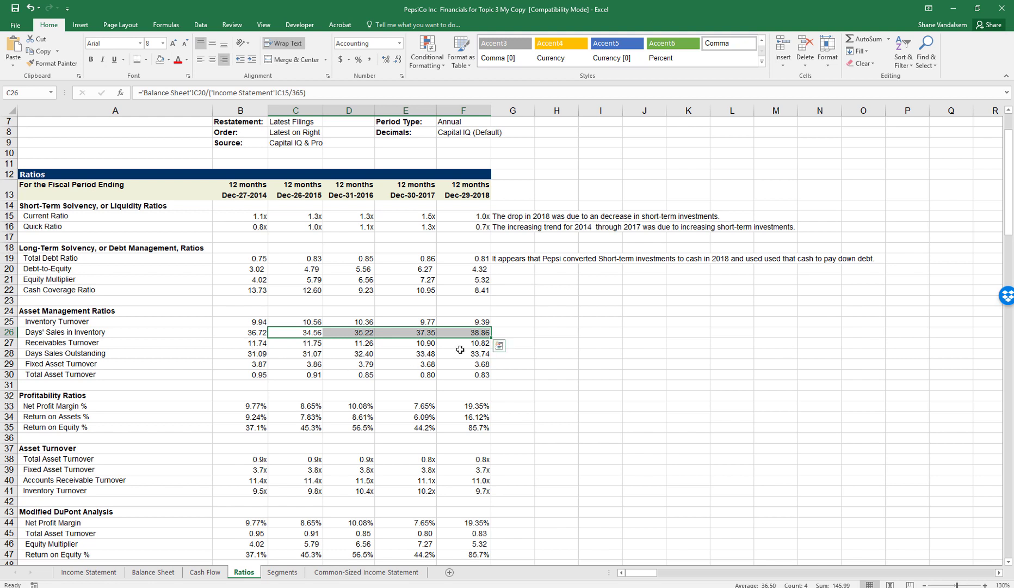
drag(253, 343, 480, 345)
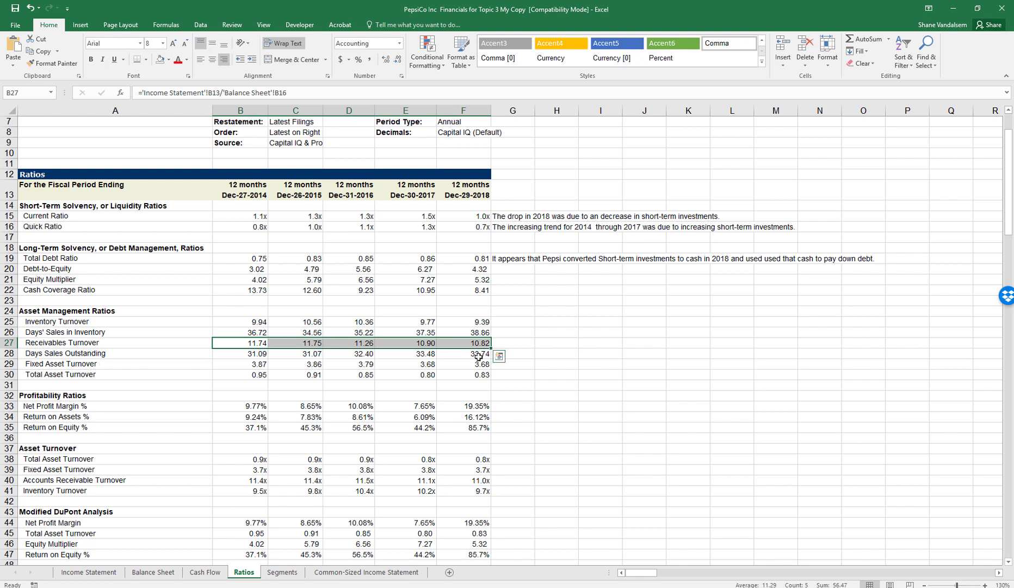
click(450, 363)
click(169, 351)
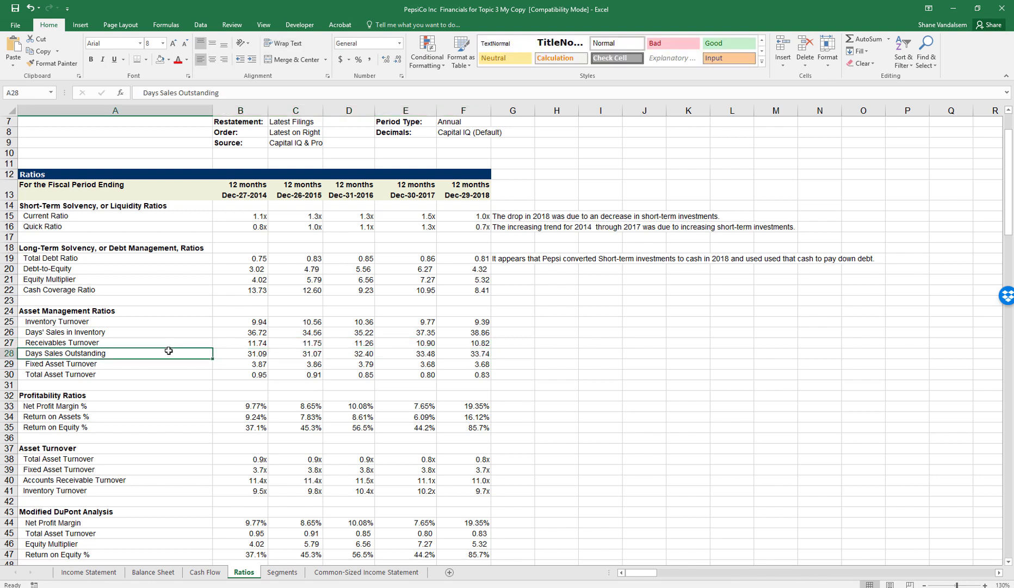
click(257, 353)
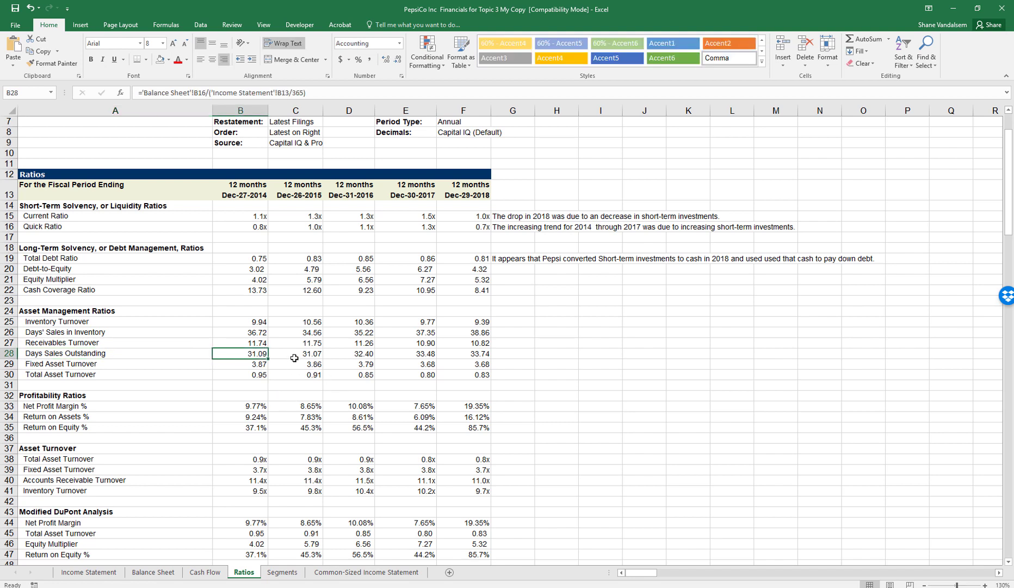
drag(254, 352, 302, 353)
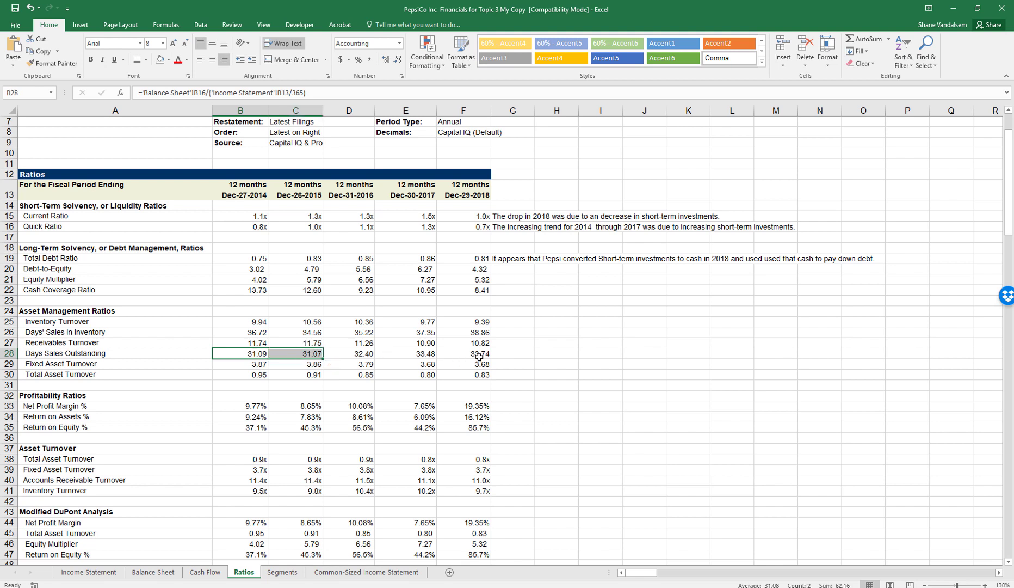
click(478, 356)
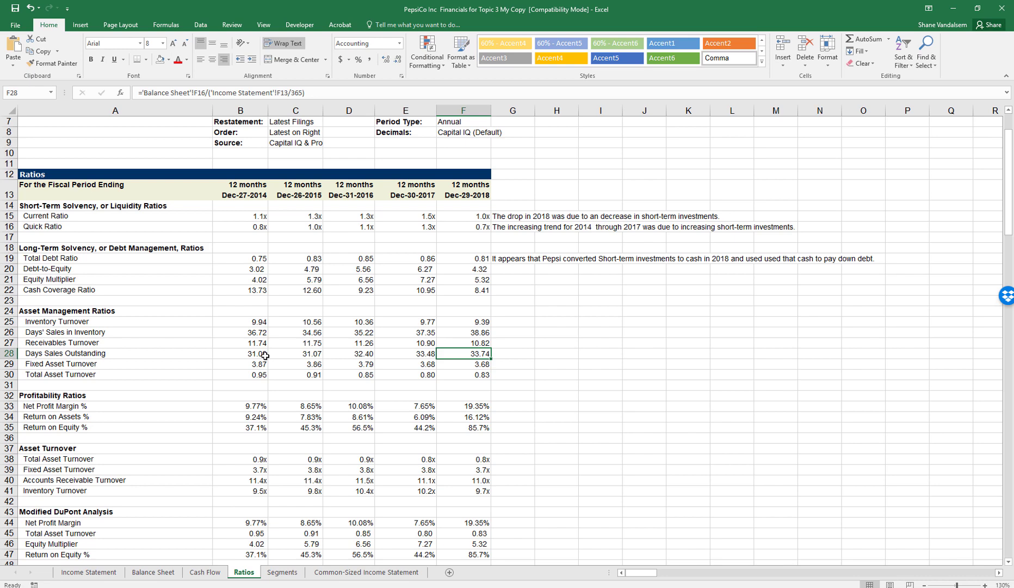
Step: Check the Income Statement, and the assets and liabilities on the Balance Sheet across the years
click(93, 573)
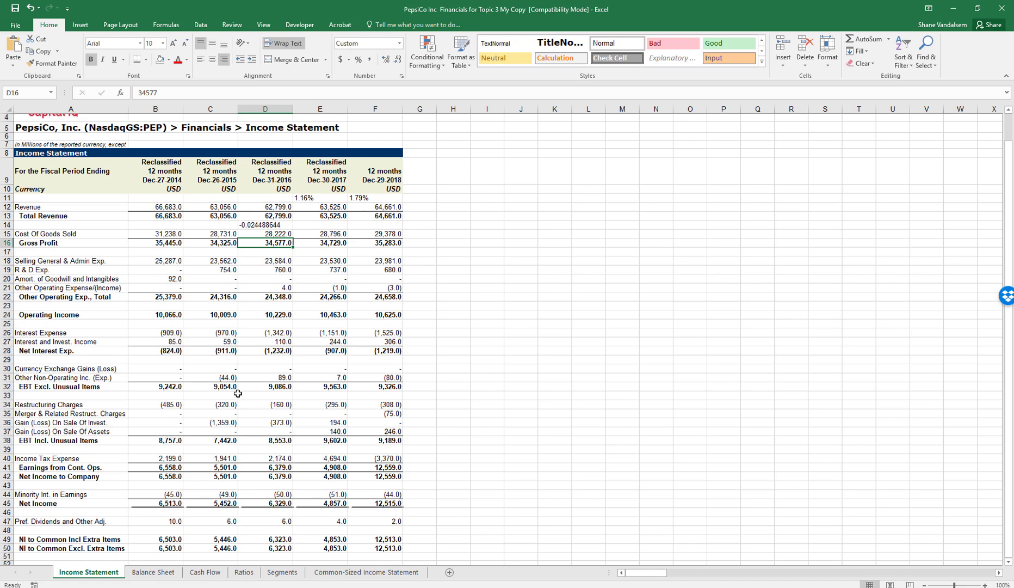
click(154, 571)
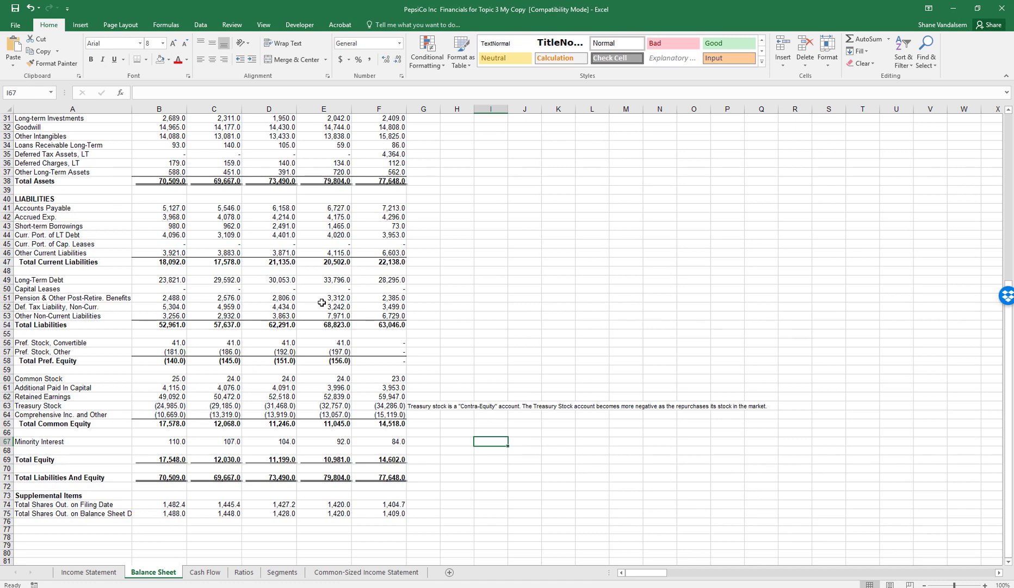
scroll(405, 229, up, 2)
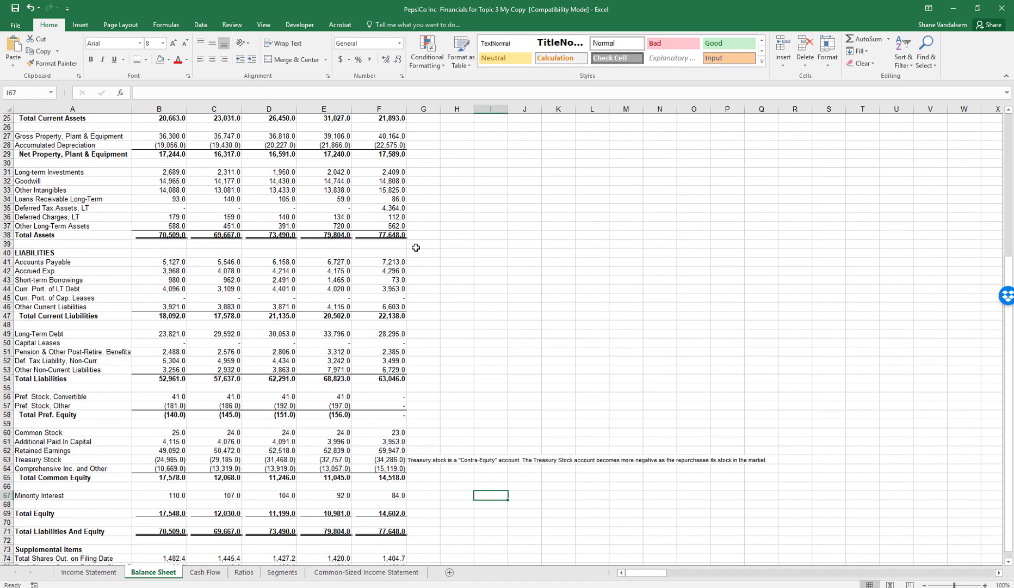
scroll(482, 294, up, 2)
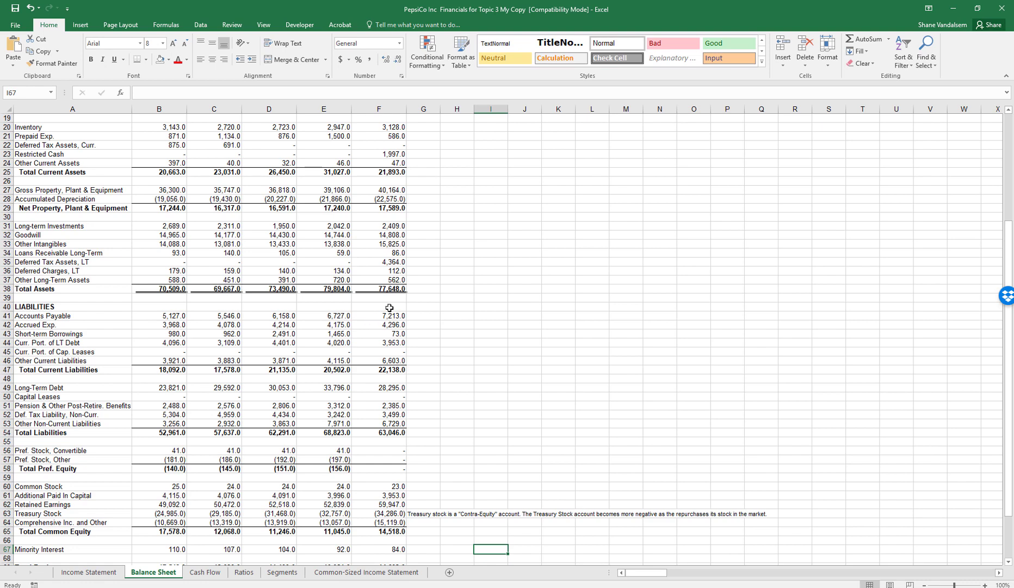
Step: Back on the Ratios sheet, examine Days Sales Outstanding from 2015 to 2018 and the 2014 Fixed Asset Turnover formula
click(244, 572)
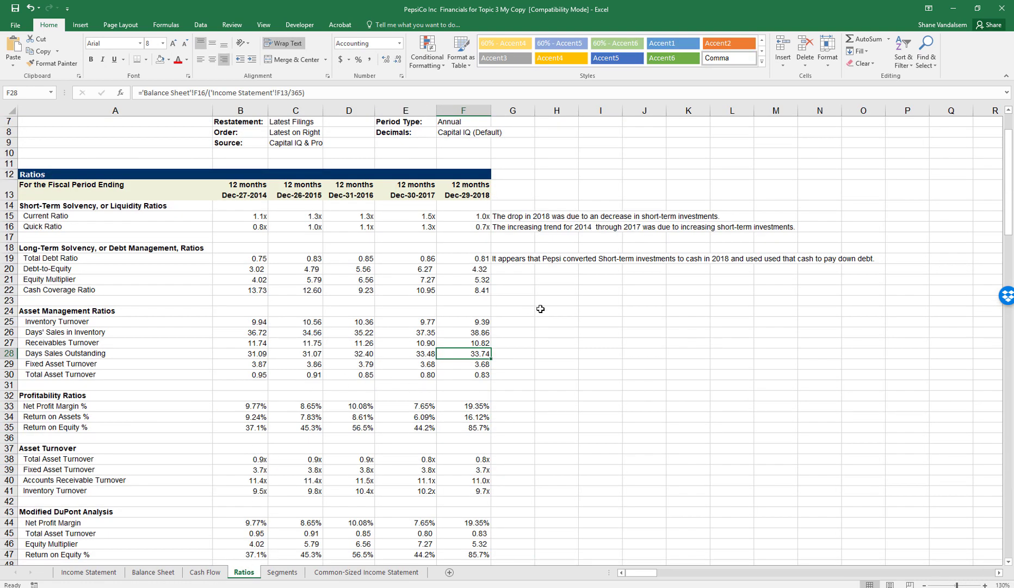
mouse_move(277, 354)
mouse_down()
mouse_move(479, 364)
mouse_move(464, 344)
mouse_move(469, 355)
mouse_up()
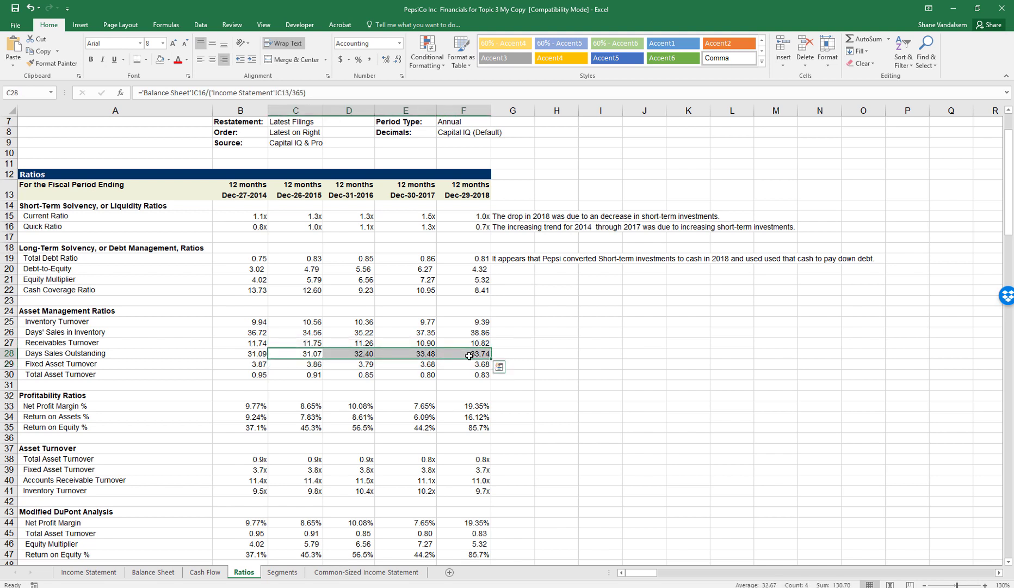
click(470, 355)
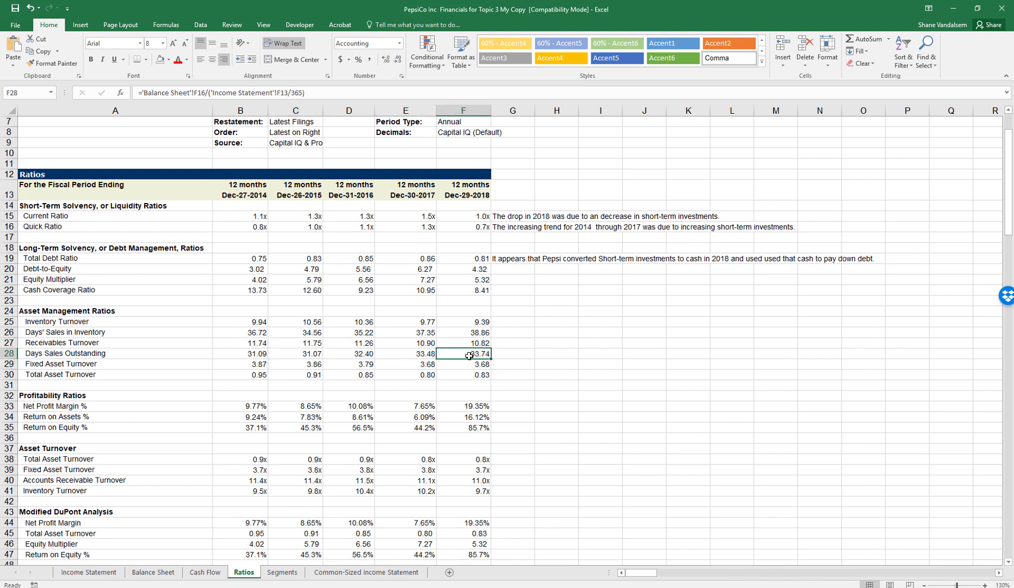
click(649, 333)
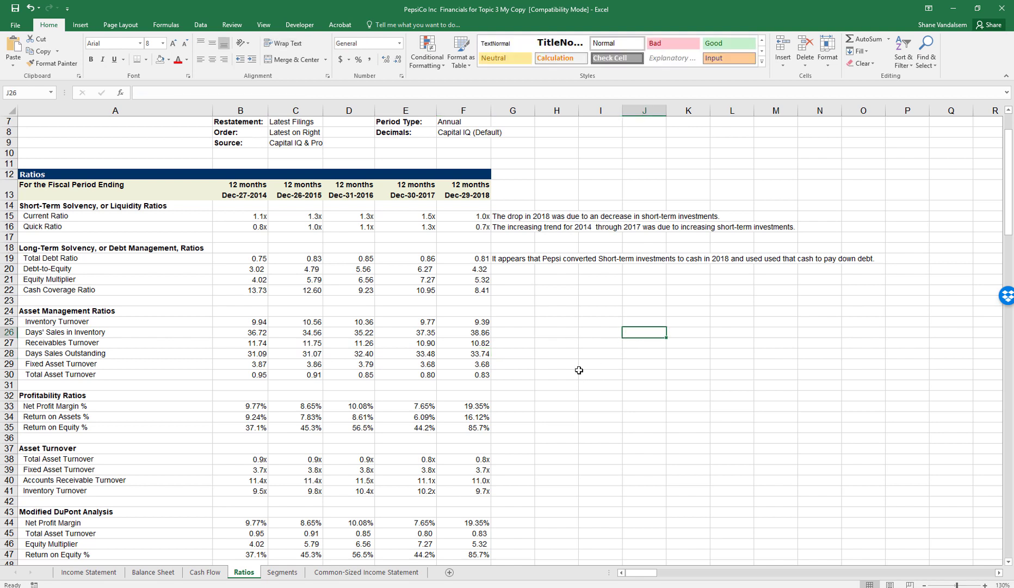
click(246, 368)
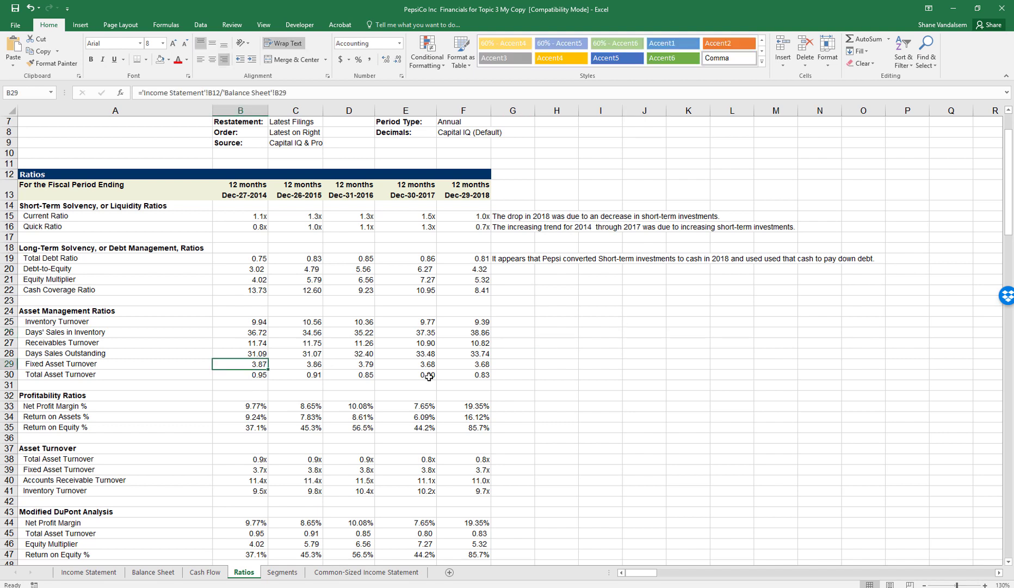
Step: On the Ratios sheet, compare Fixed Asset Turnover and Total Asset Turnover from 2014 through 2018
click(487, 368)
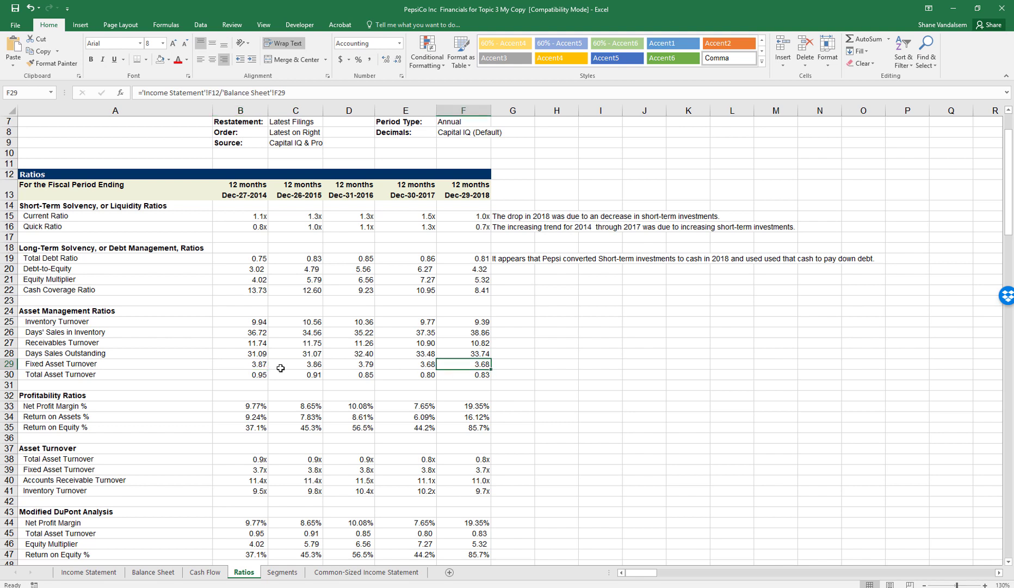
drag(263, 367, 457, 363)
click(202, 386)
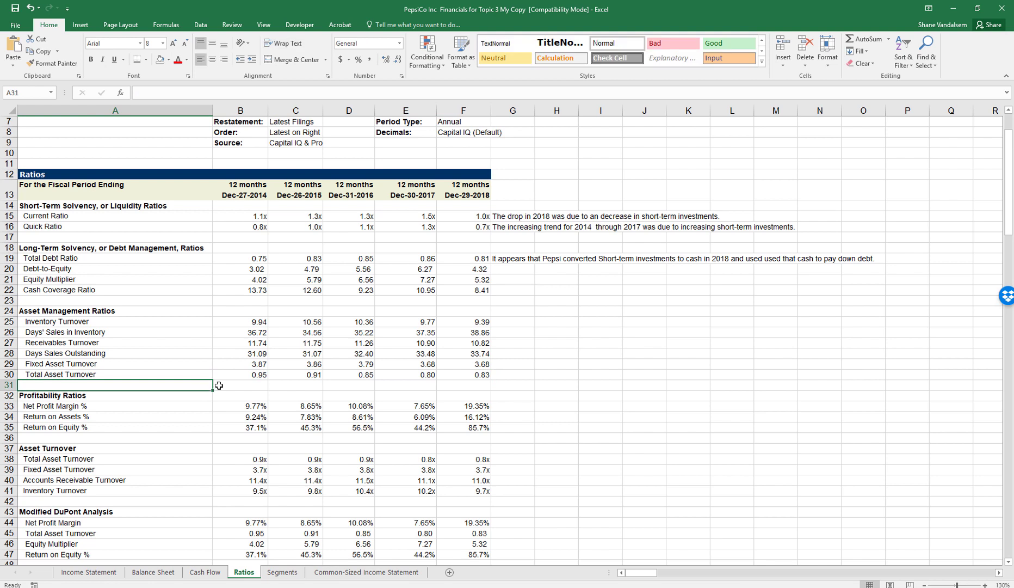
click(221, 384)
click(245, 375)
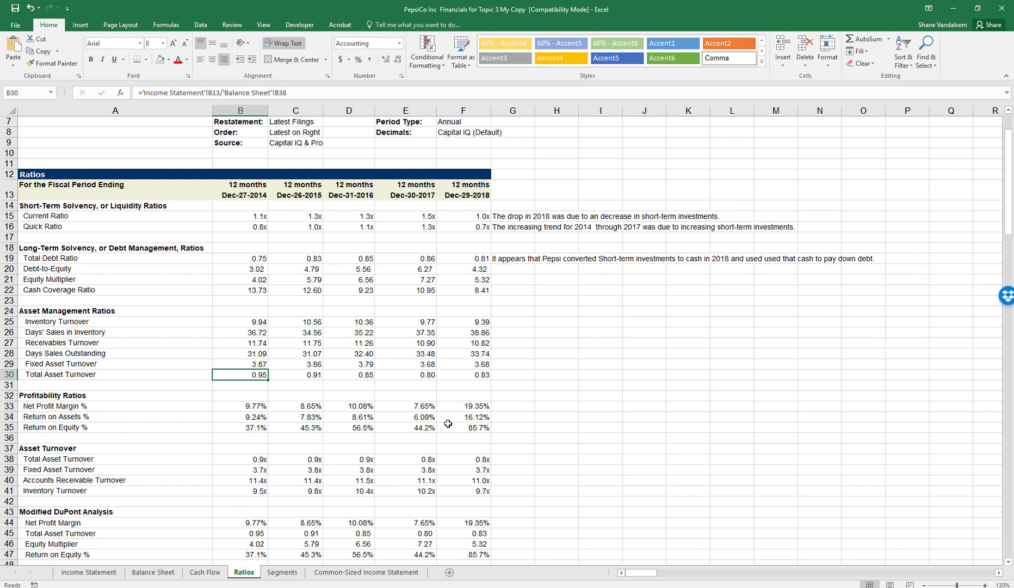
click(486, 373)
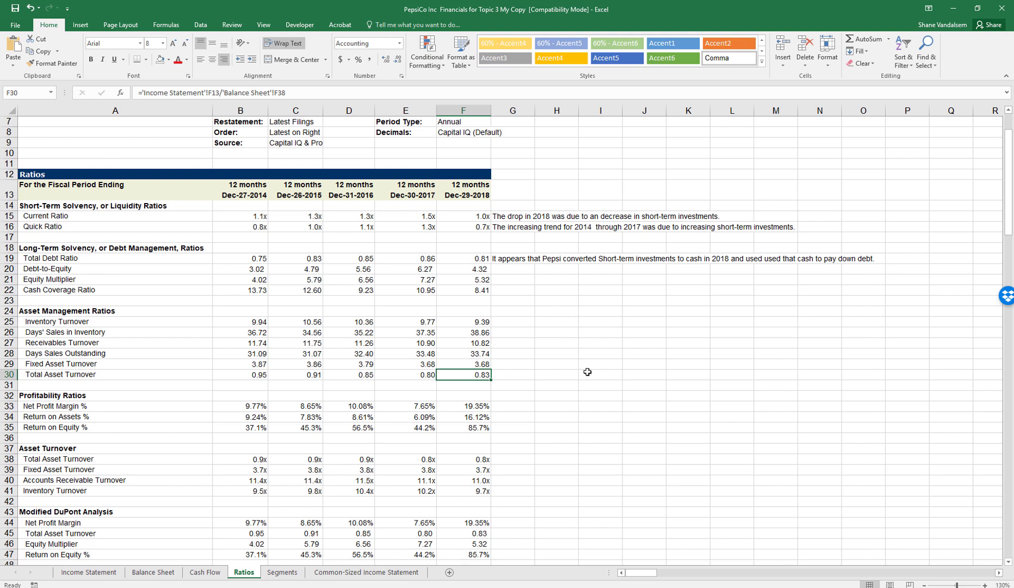
click(382, 322)
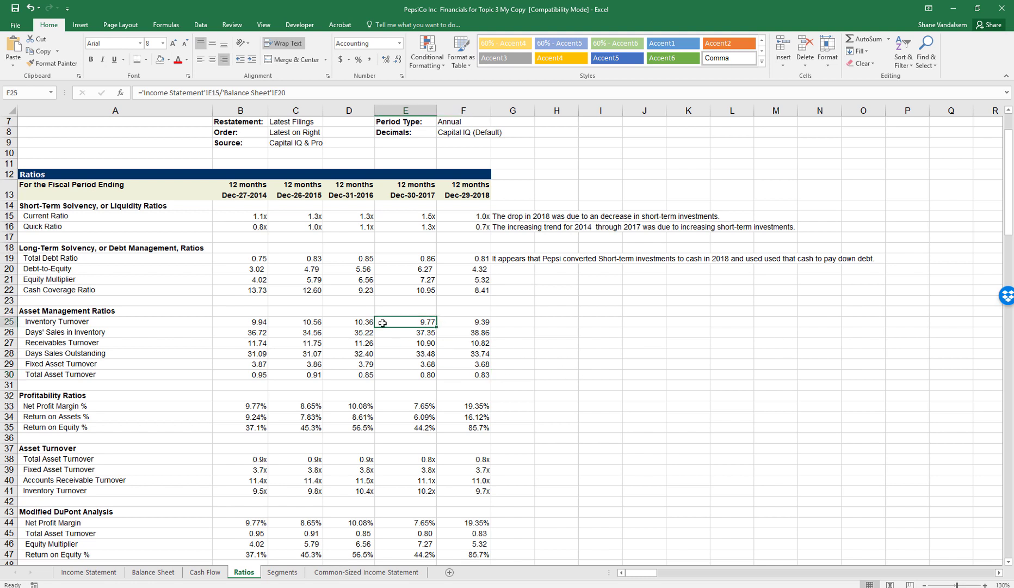
Step: Examine the 2018 Net Profit Margin formula and compare Return on Assets from 2014 through 2018
scroll(383, 323, down, 2)
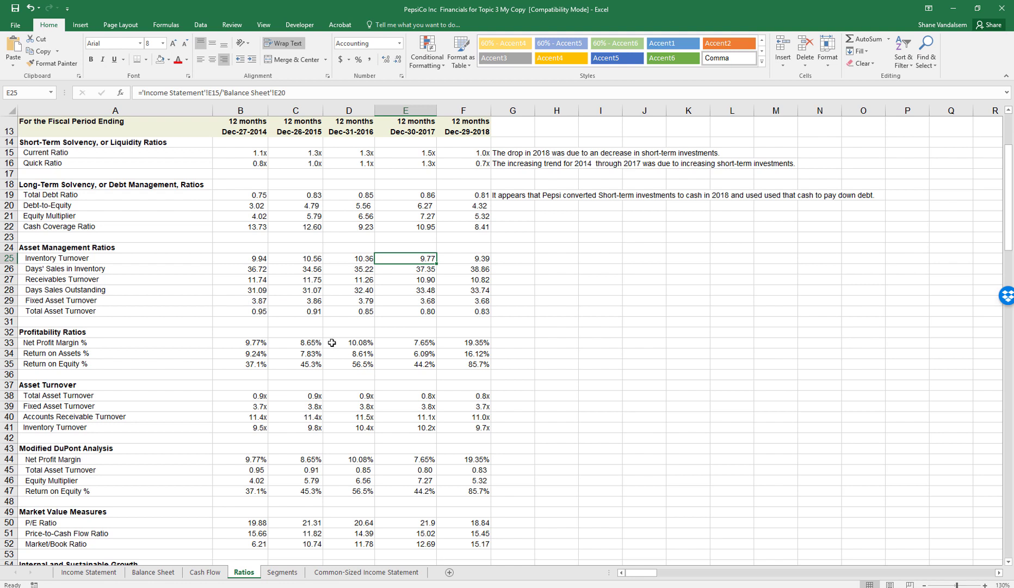
click(471, 342)
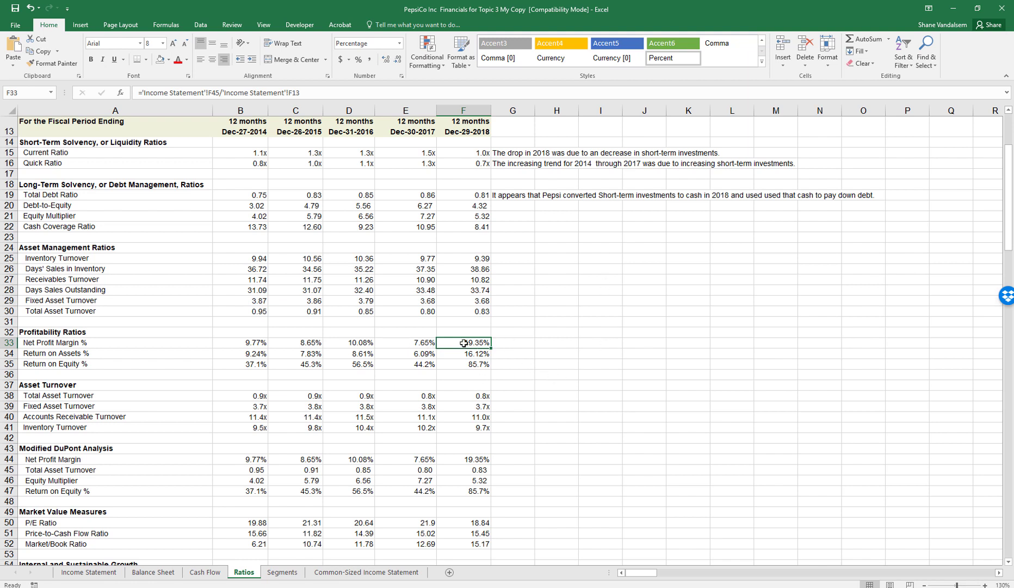
click(508, 344)
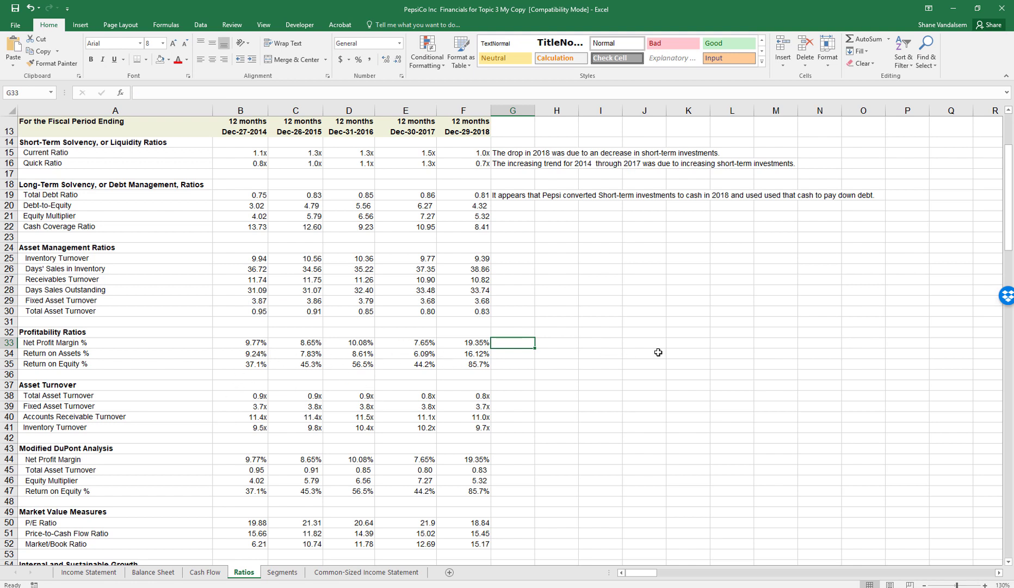
click(658, 352)
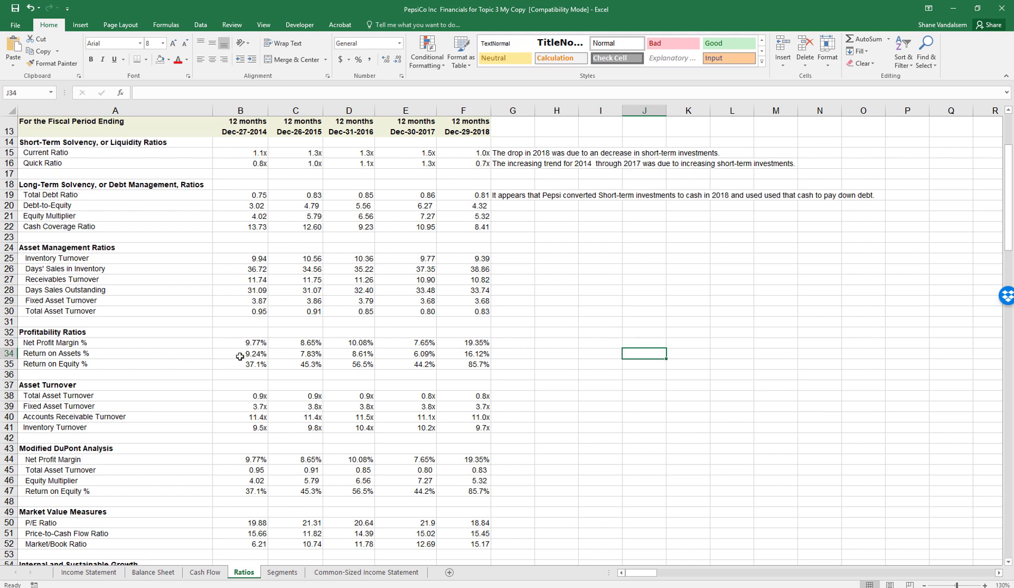
click(414, 357)
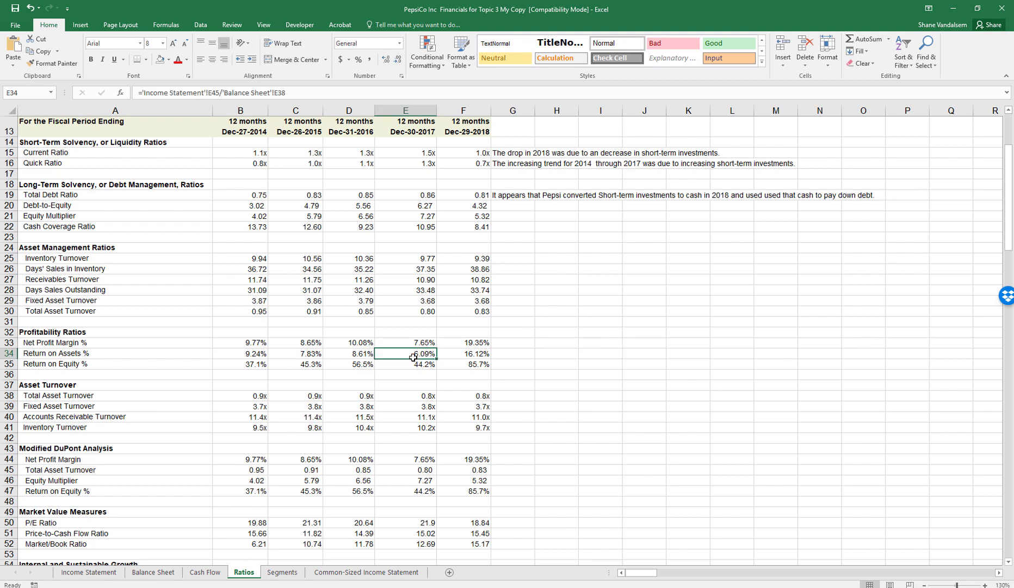
drag(414, 357, 241, 356)
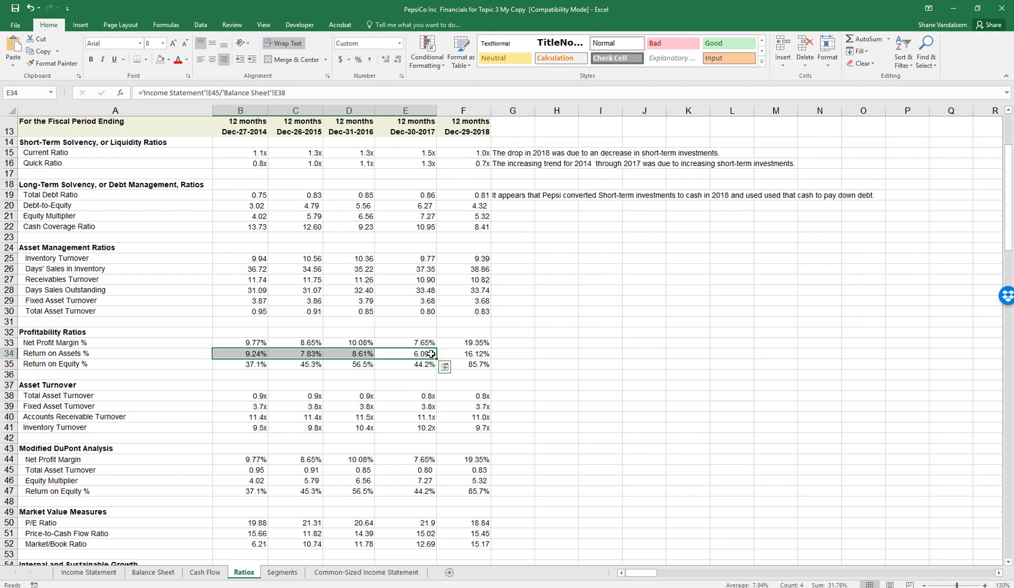
click(465, 357)
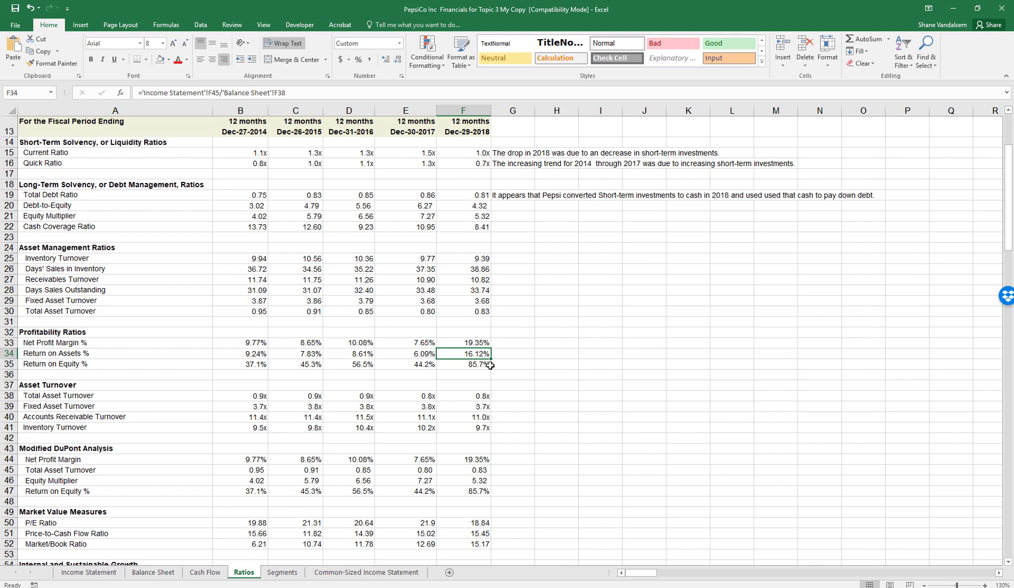
Step: Compare Return on Equity across the years with the Net Profit Margin for 2017 and 2018
click(231, 376)
click(232, 365)
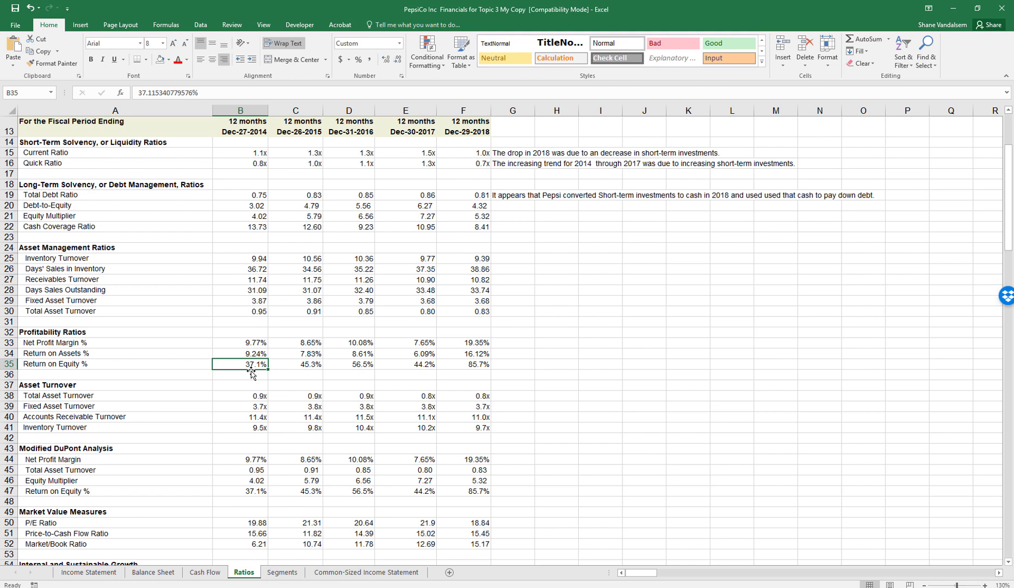
click(451, 344)
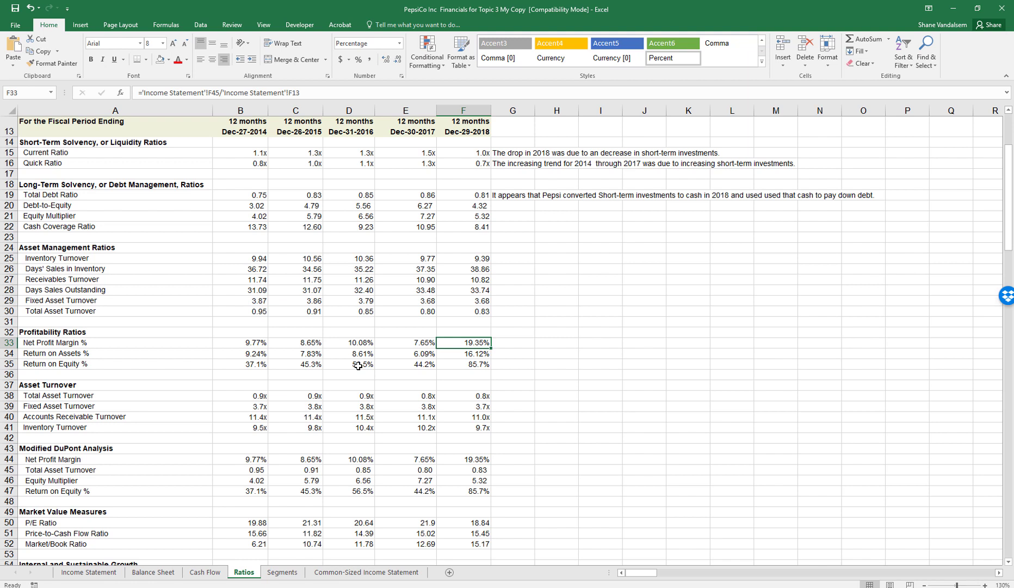
drag(234, 368, 339, 368)
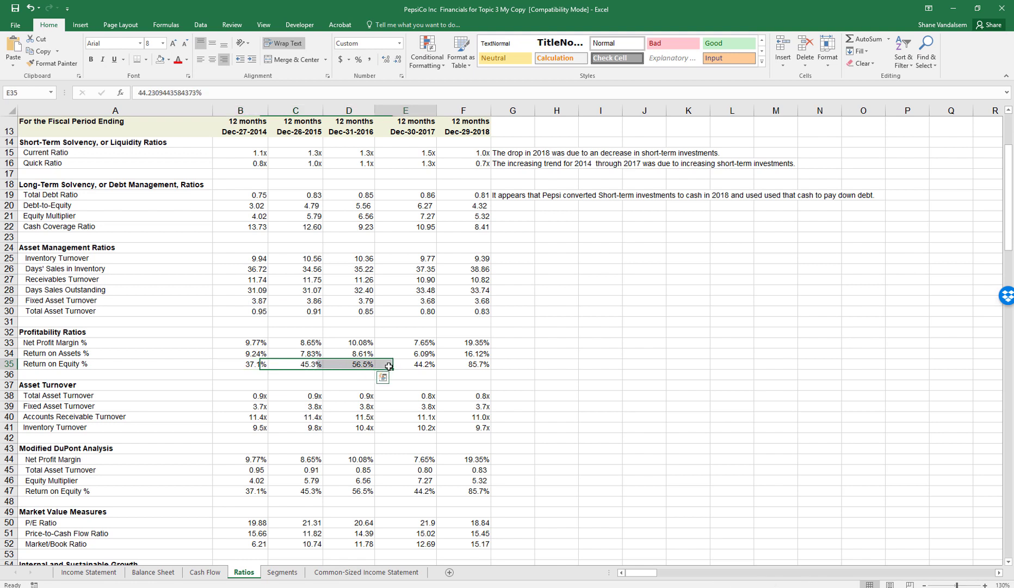
click(389, 366)
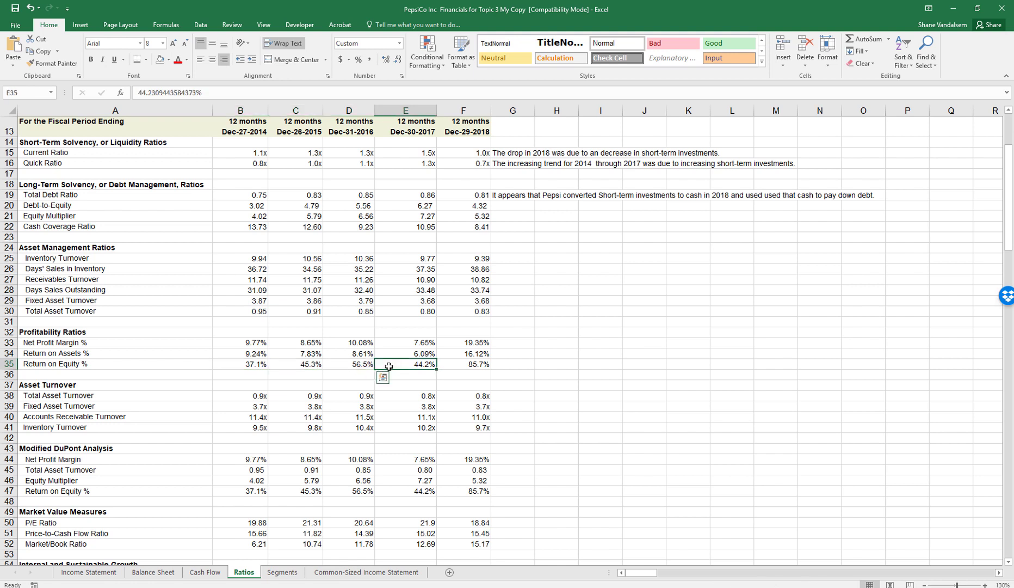
click(428, 344)
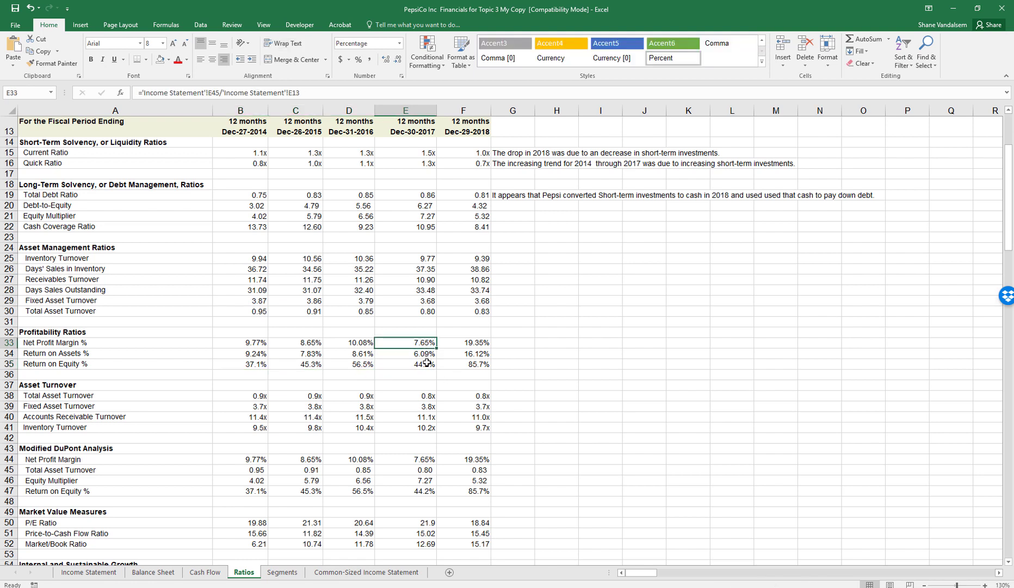
click(426, 365)
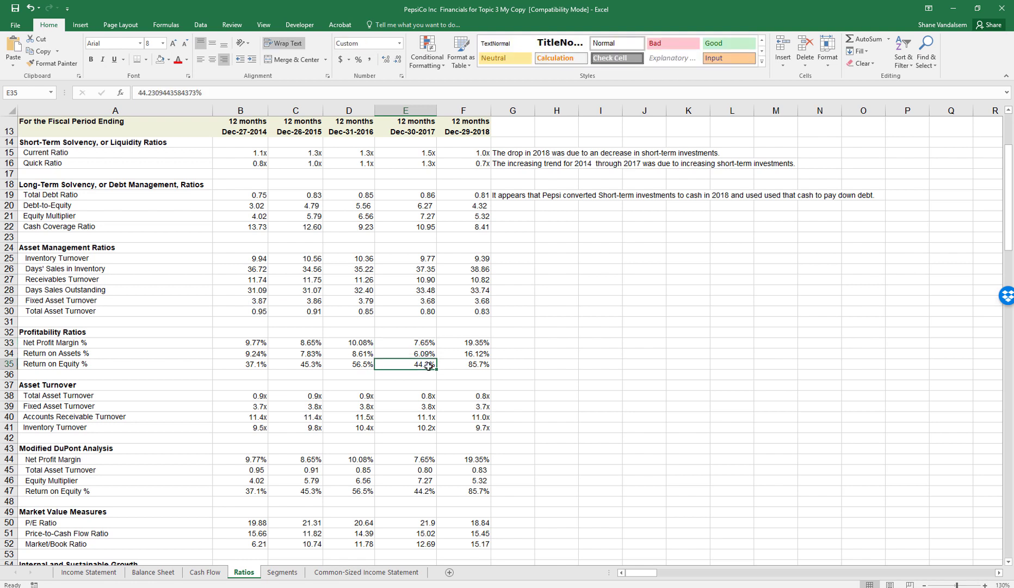
click(466, 370)
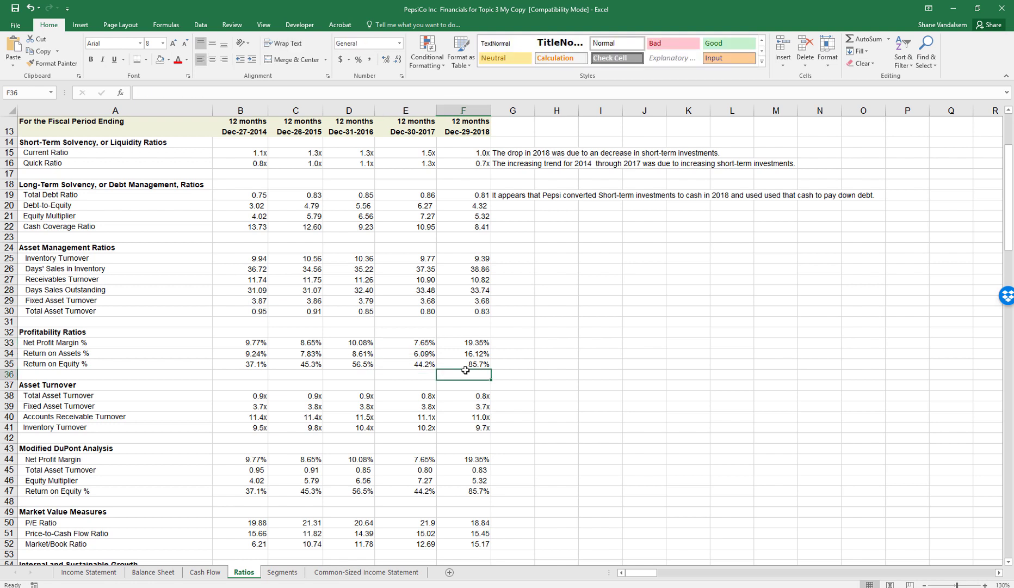
click(462, 347)
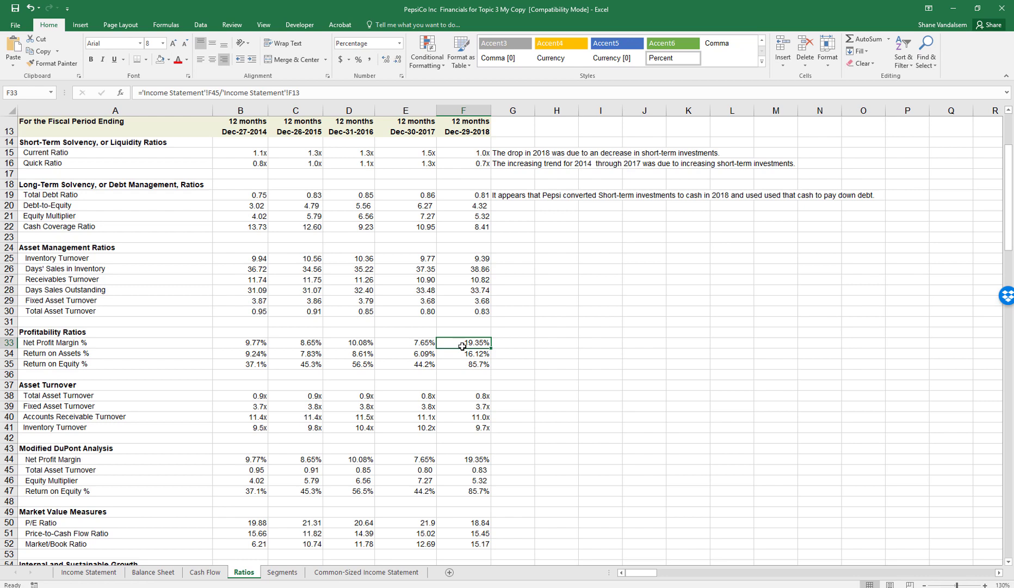
Step: Delete the separate Asset Turnover section, rows 37 to 42, between Profitability Ratios and Modified DuPont Analysis
scroll(426, 379, down, 2)
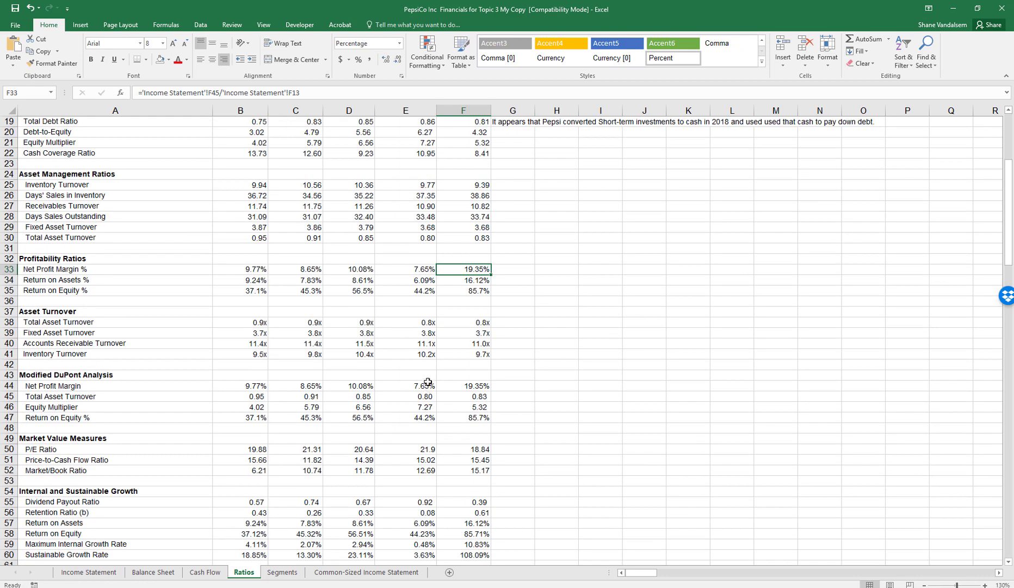
click(501, 278)
click(486, 270)
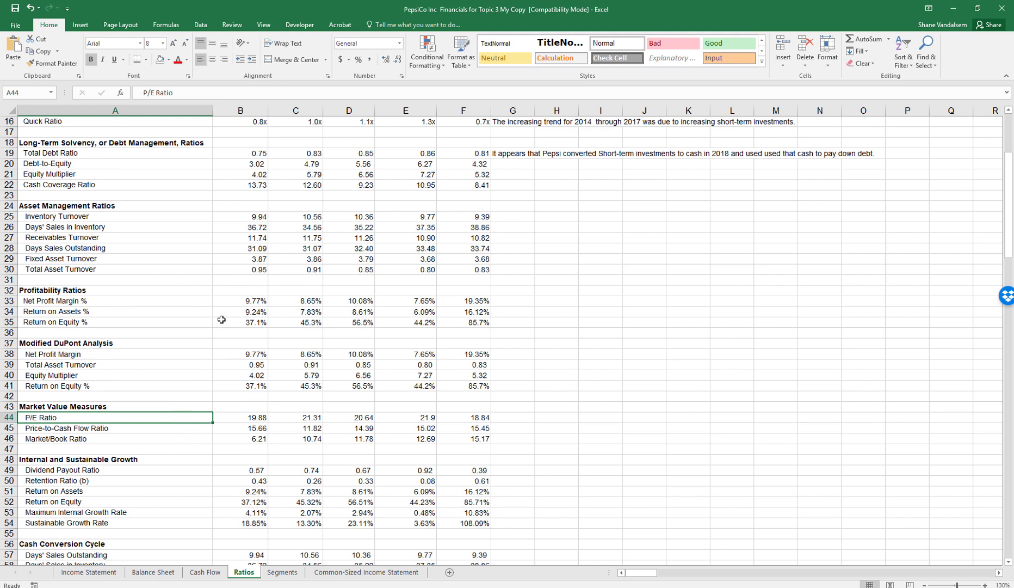
Step: Compare Return on Equity with its Modified DuPont components, especially the Equity Multiplier from 2014 through 2016
drag(256, 324, 401, 326)
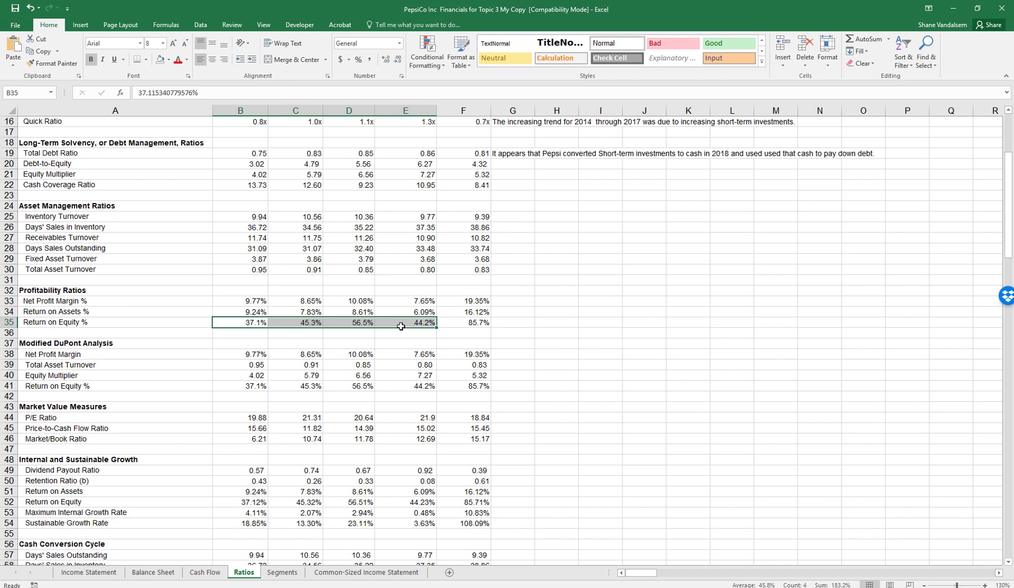
click(389, 342)
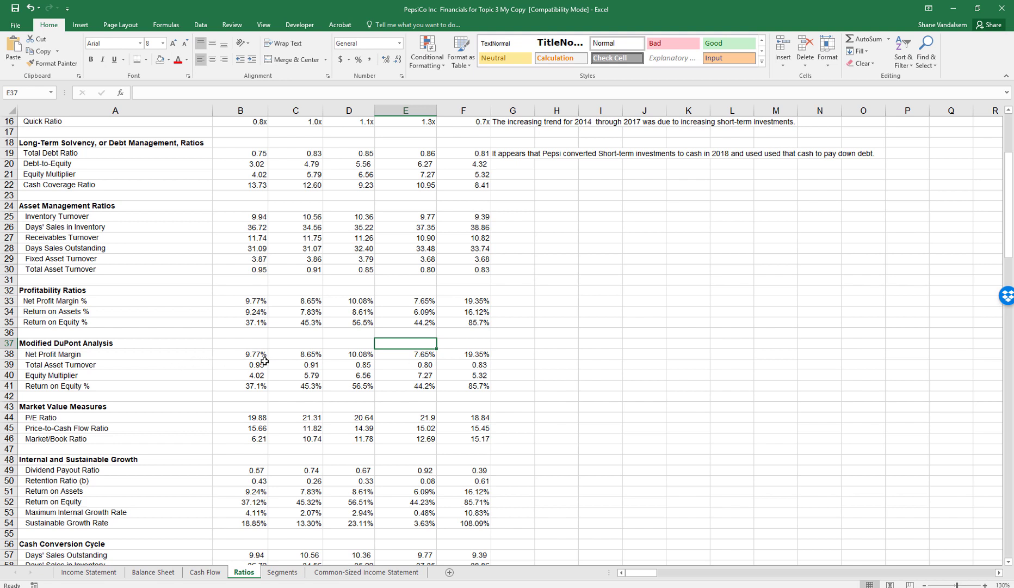
click(471, 367)
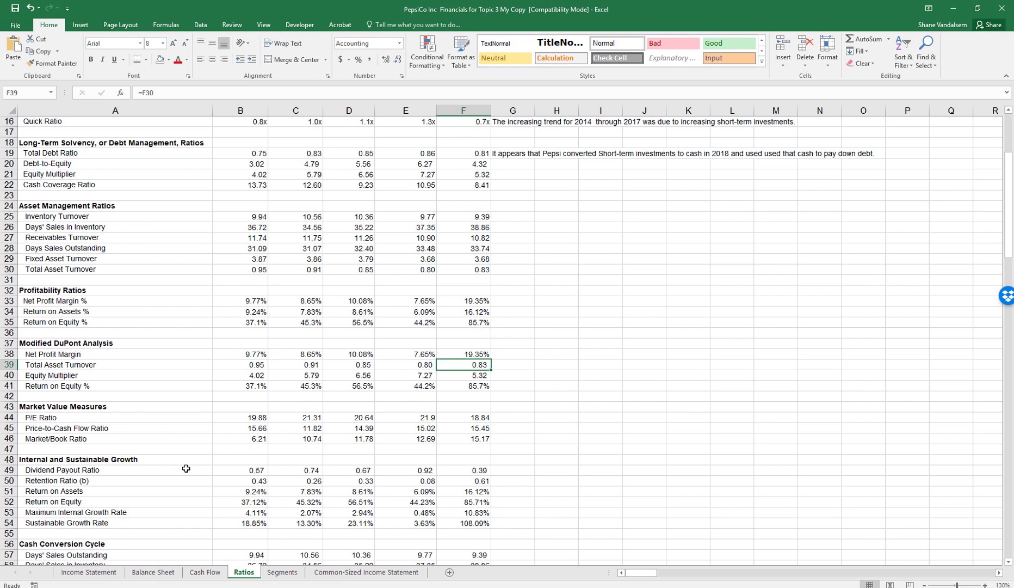
click(275, 450)
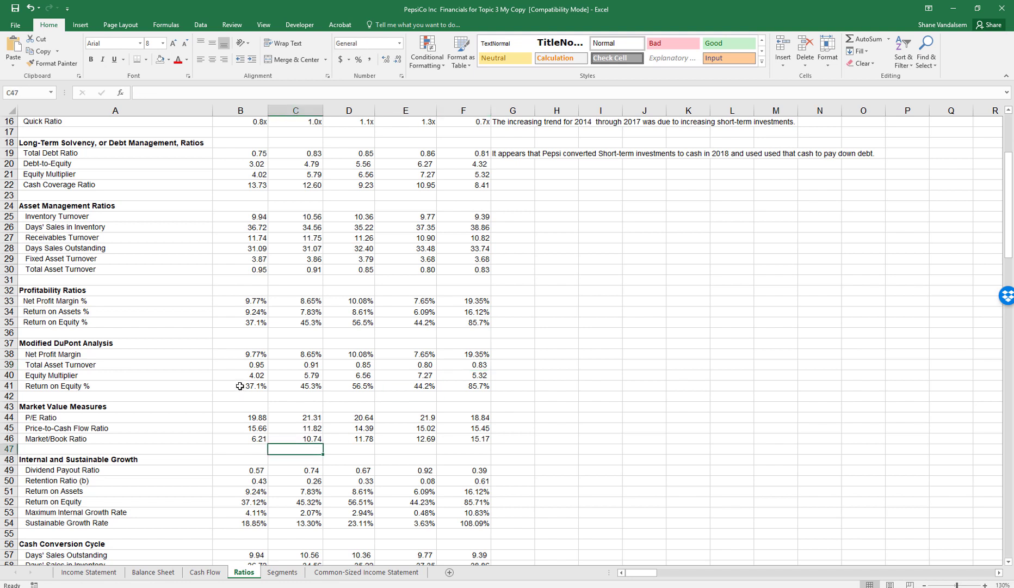
drag(241, 379, 423, 377)
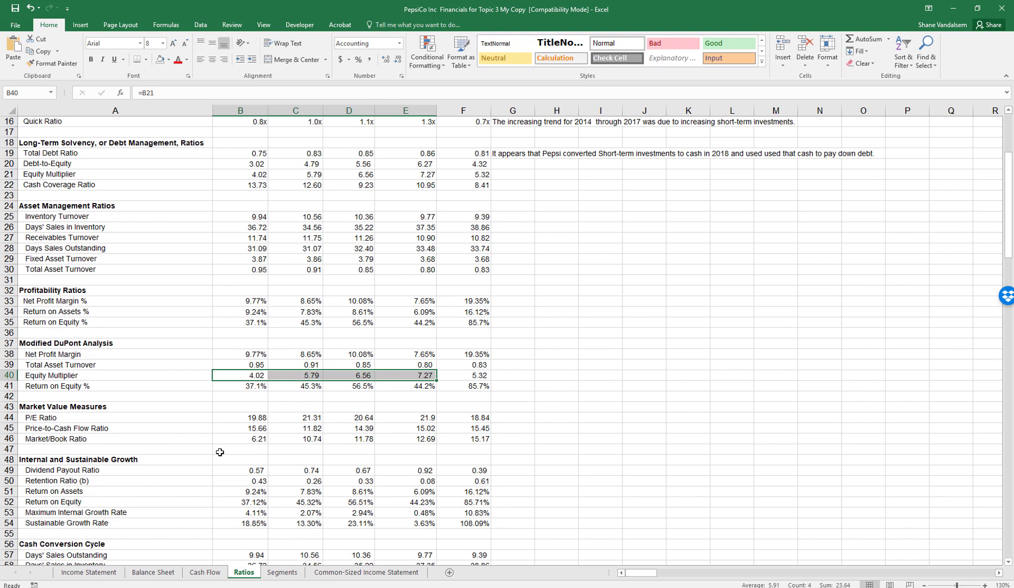
click(220, 452)
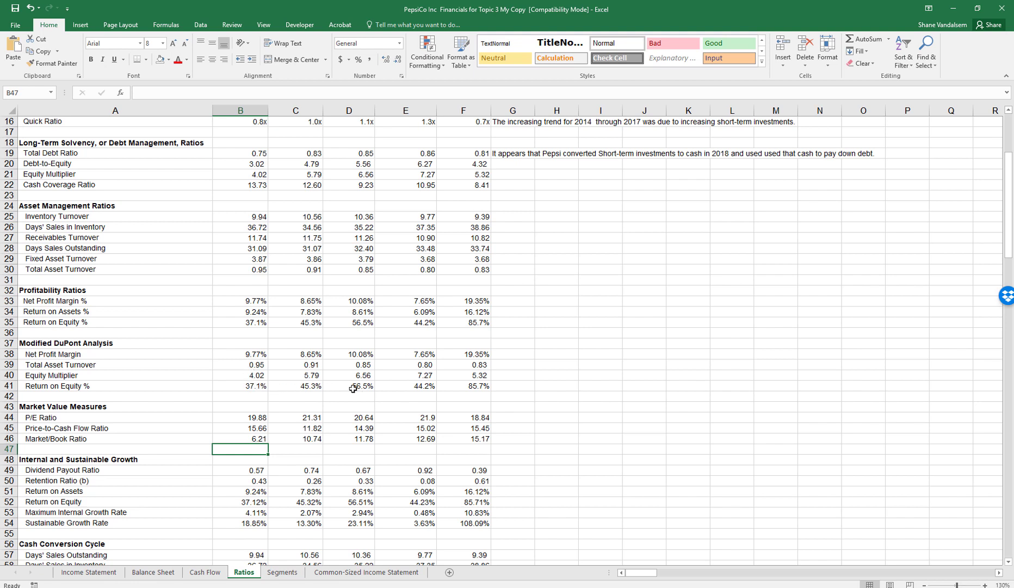
drag(240, 385, 338, 387)
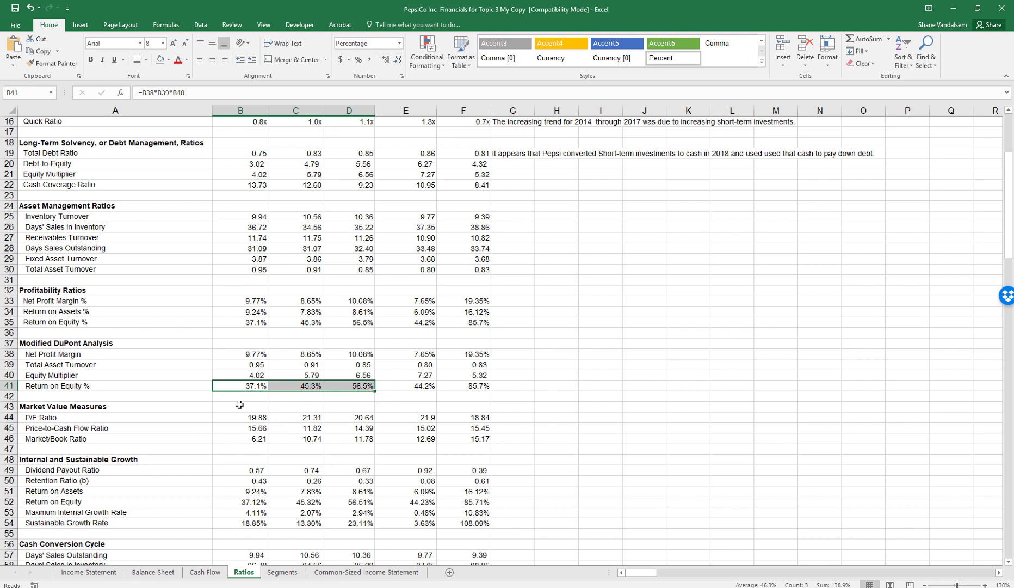
drag(241, 375, 351, 376)
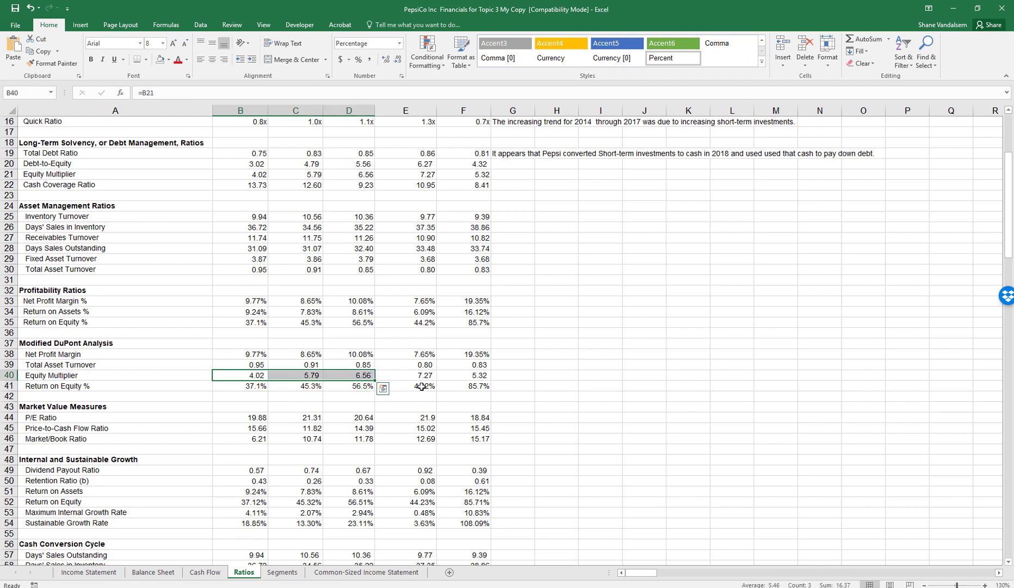
Step: Enter in G40: "For the period 2014 through 2016, the increase in ROE was due to the firm issuing debt and using the proceeds to repurchase stock."
click(501, 377)
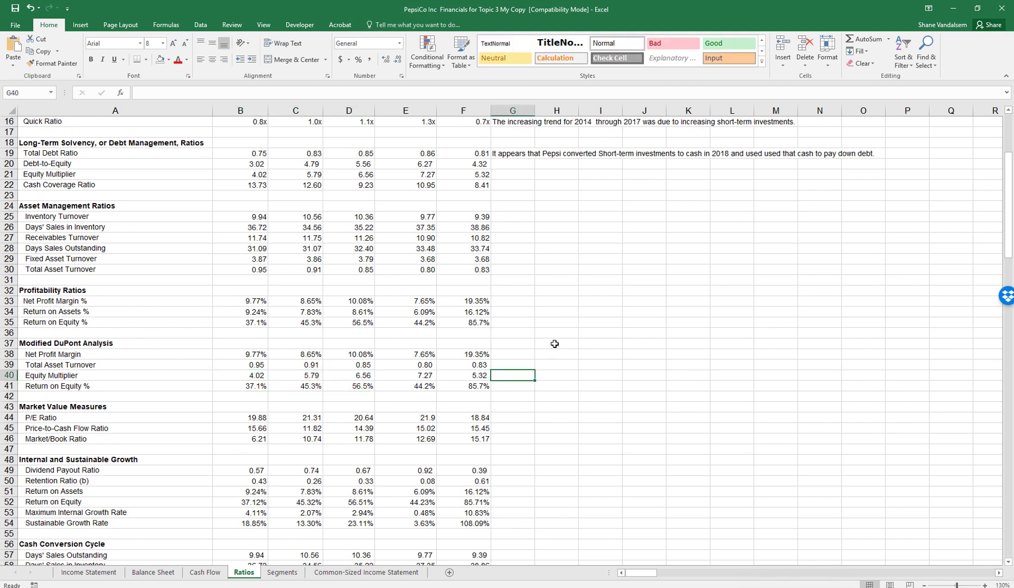
text(Fior)
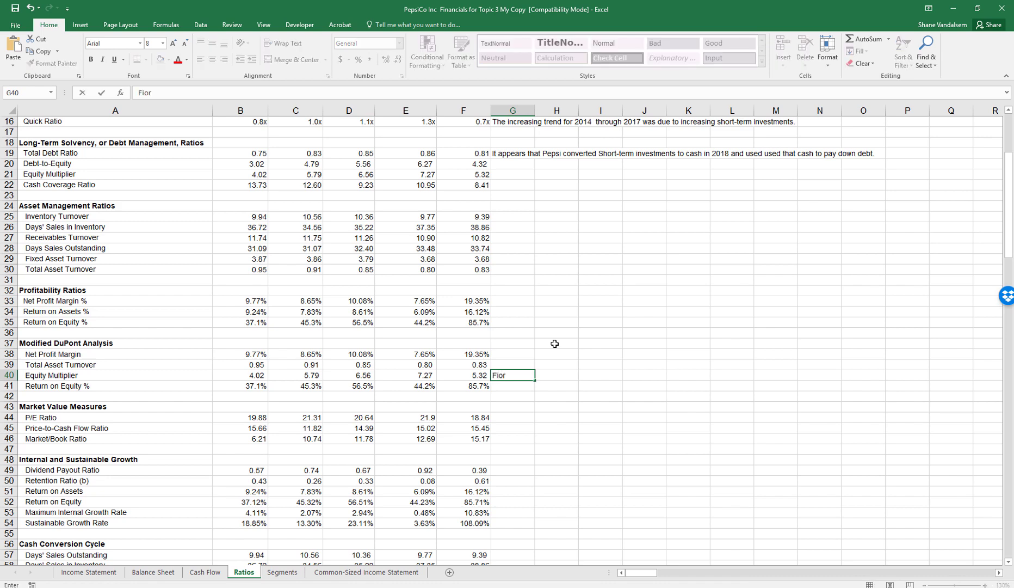
text( the period 2014 )
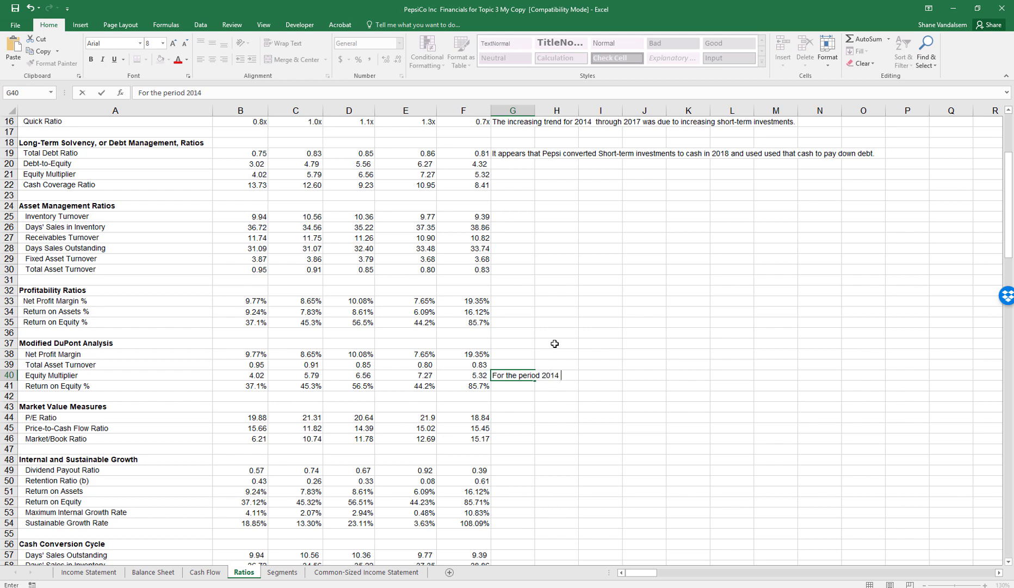
text(through 2016)
key(BackSpace)
key(BackSpace)
text(the in)
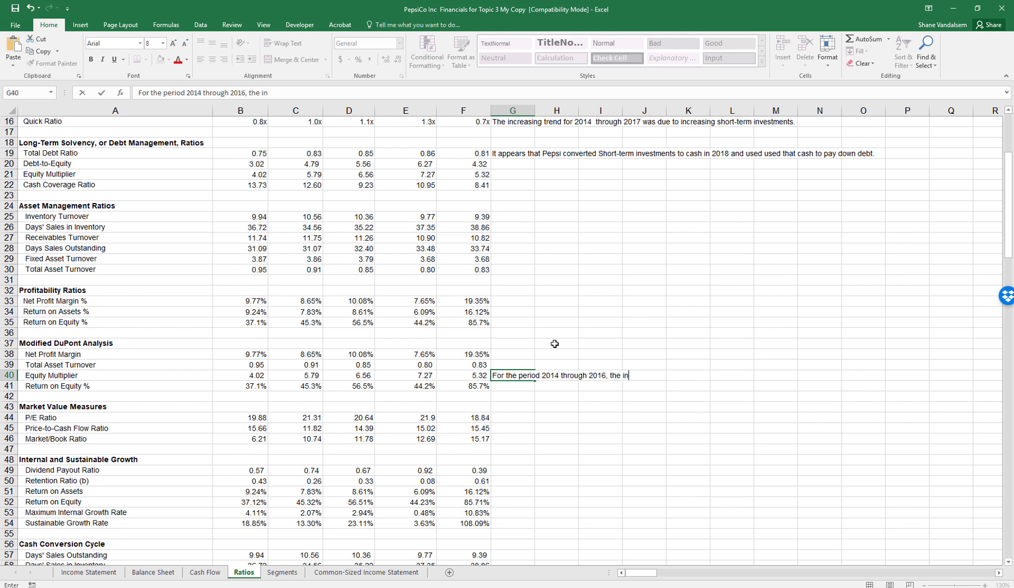
text(crease in ROE was due to)
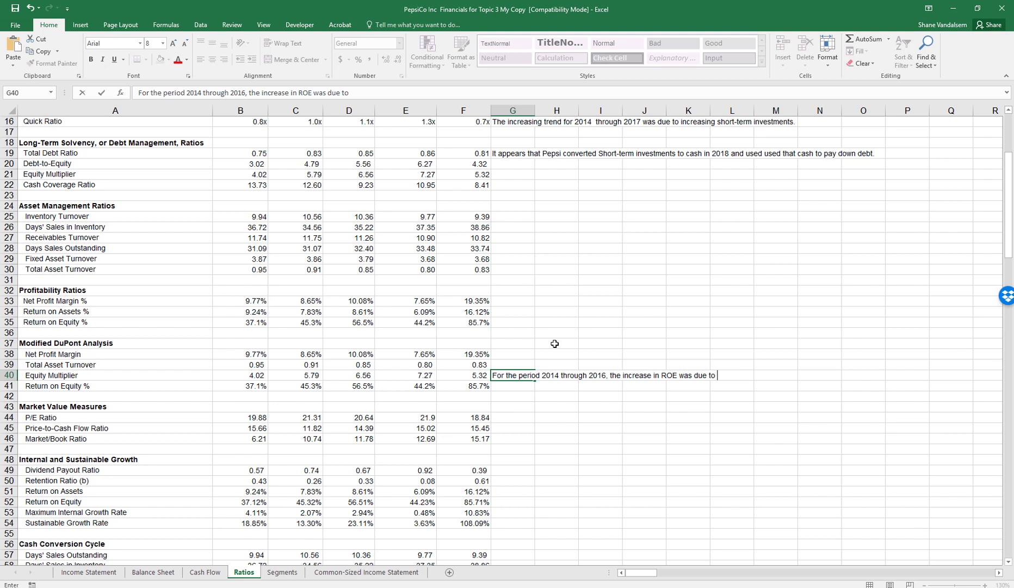
text( the firm repurchasin)
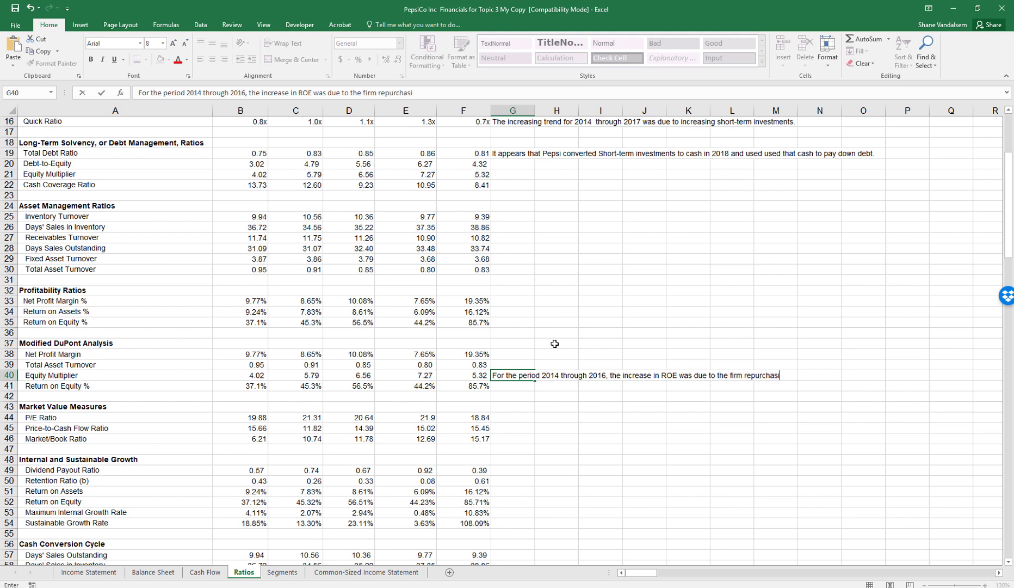
key(BackSpace)
key(BackSpace)
key(BackSpace)
key(BackSpace)
key(BackSpace)
key(BackSpace)
key(BackSpace)
key(BackSpace)
key(BackSpace)
key(BackSpace)
key(BackSpace)
text(issuing debt and using the pr)
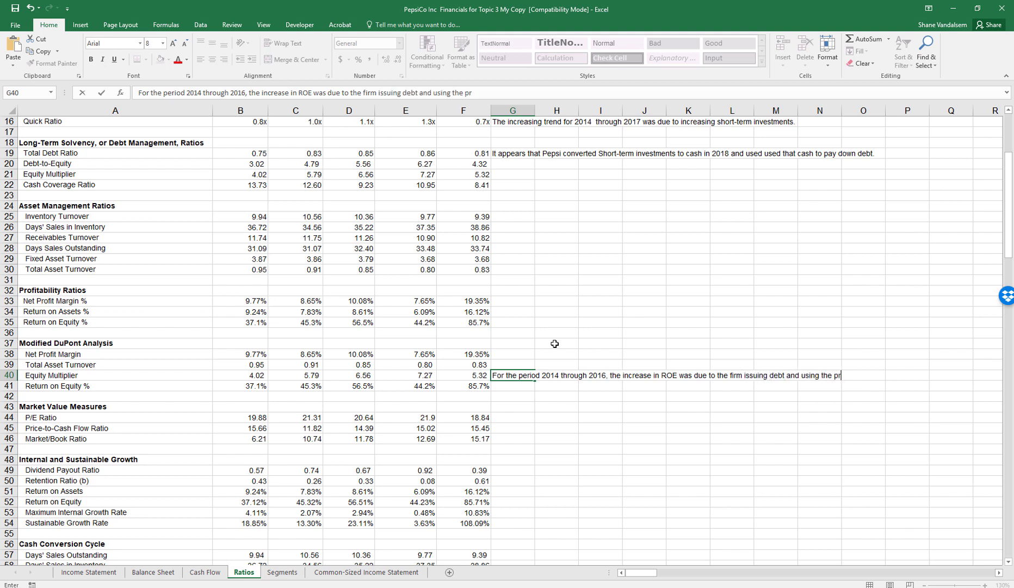
text(ocieeds)
key(BackSpace)
key(BackSpace)
key(BackSpace)
key(BackSpace)
key(BackSpace)
text(eeds to repurchase stock.)
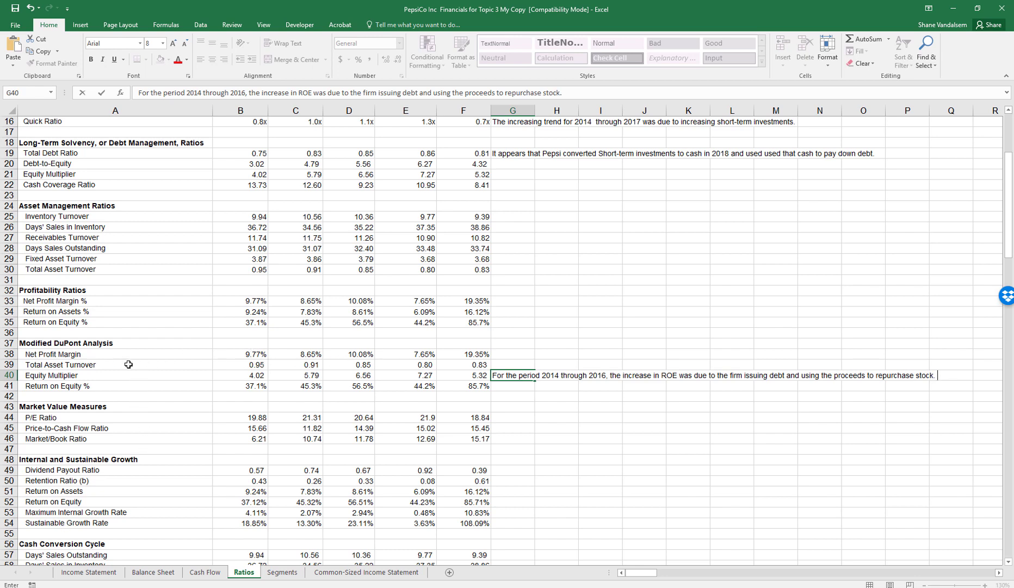
click(241, 374)
Step: Compare the Equity Multiplier with Return on Equity for 2014 through 2016 in the Modified DuPont Analysis
drag(241, 373, 341, 374)
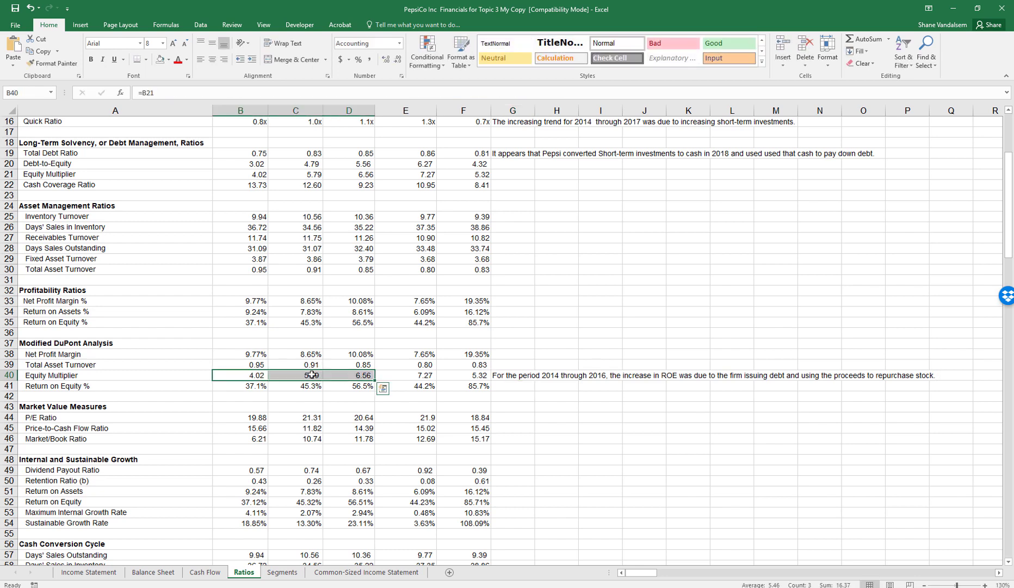
click(71, 387)
drag(251, 387, 358, 386)
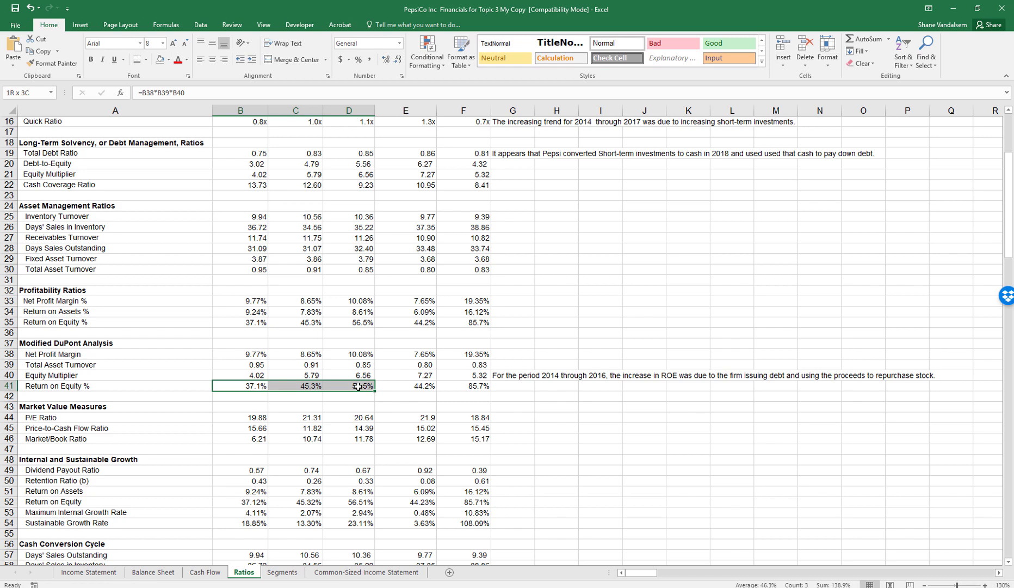
drag(358, 387, 359, 387)
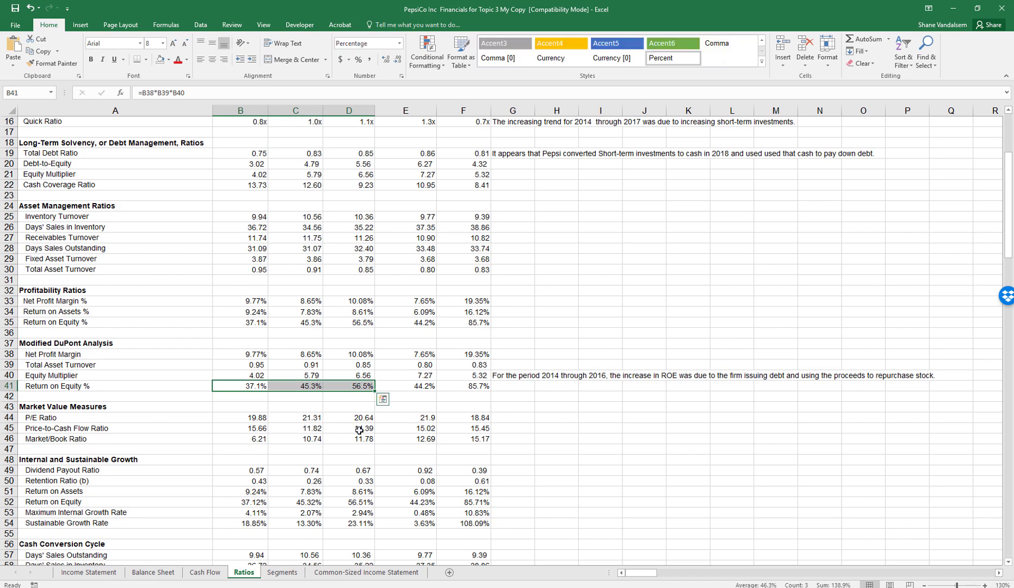
Step: Compare Net Profit Margin for 2017 and 2018 and relate it to the 2018 Return on Equity in the Modified DuPont Analysis
click(407, 417)
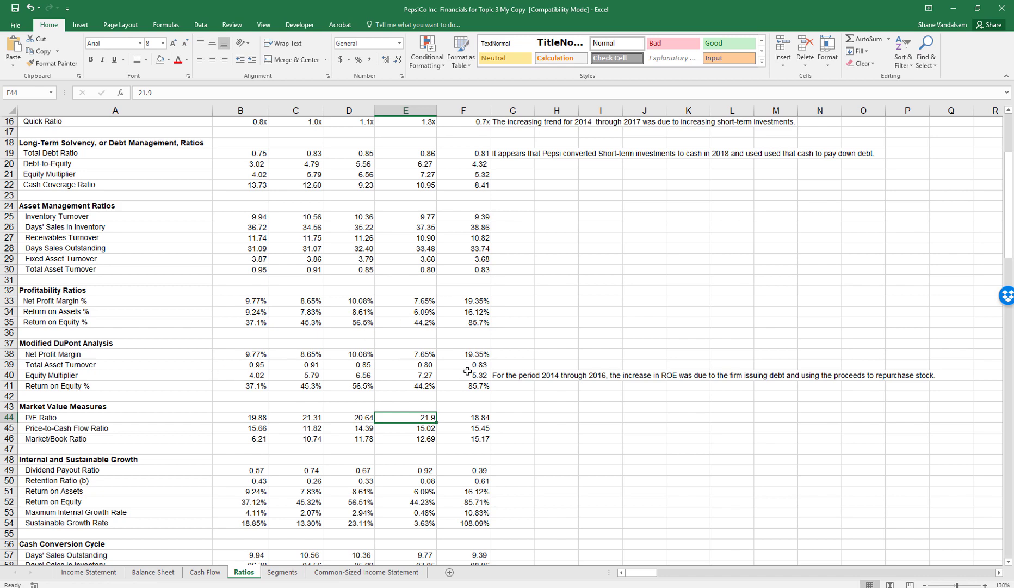
drag(417, 355, 471, 357)
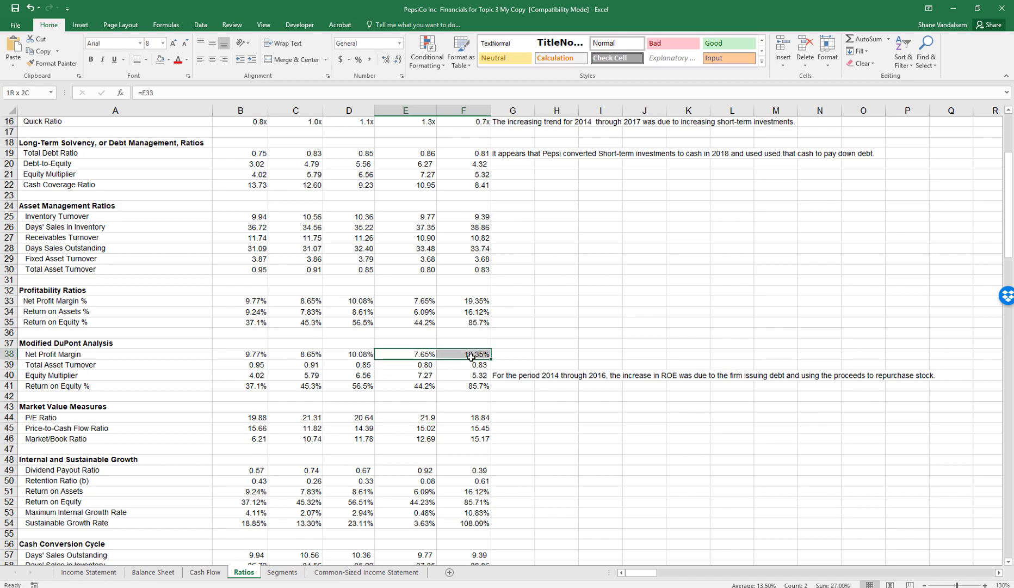
click(468, 355)
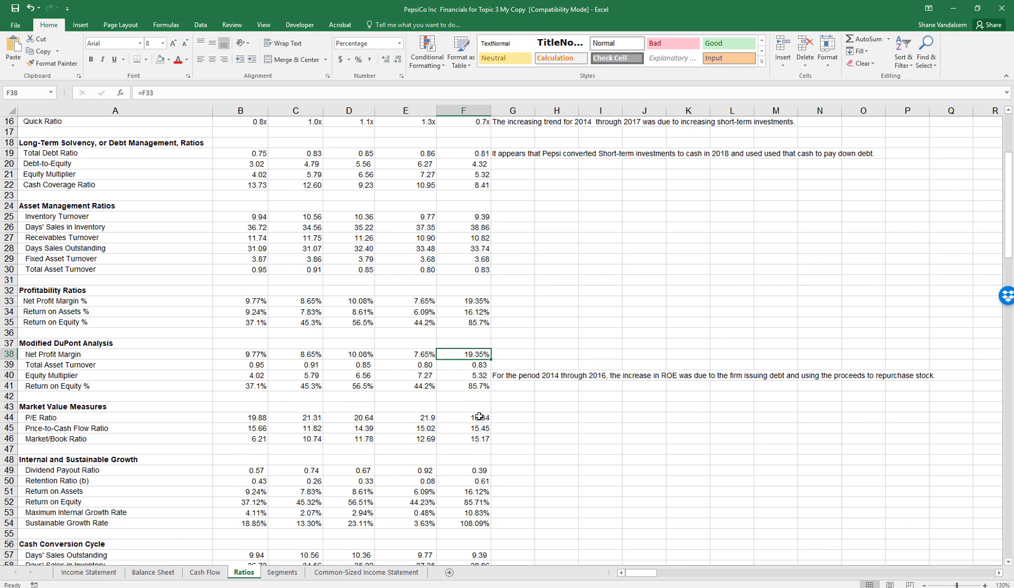
click(462, 389)
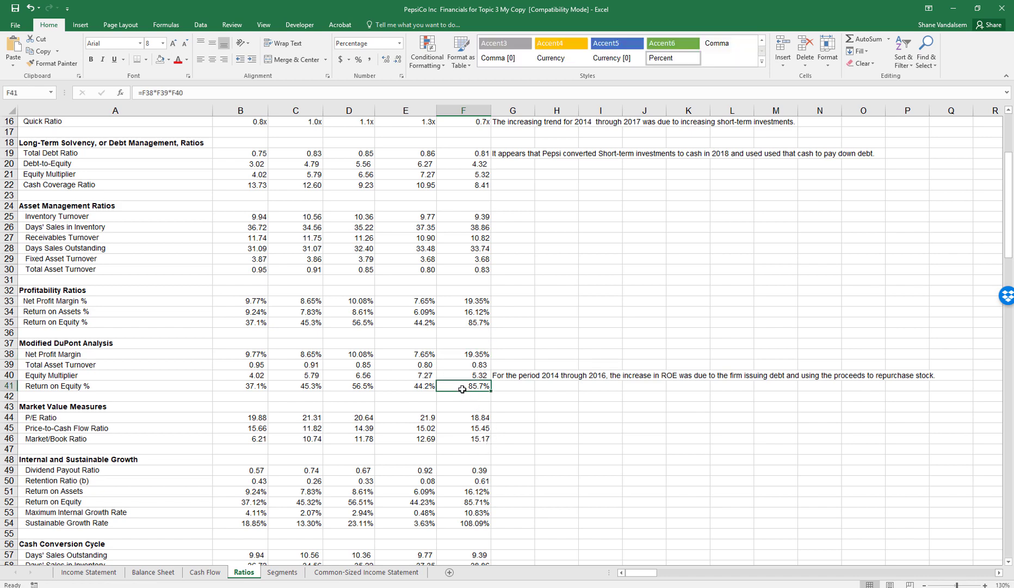
click(467, 355)
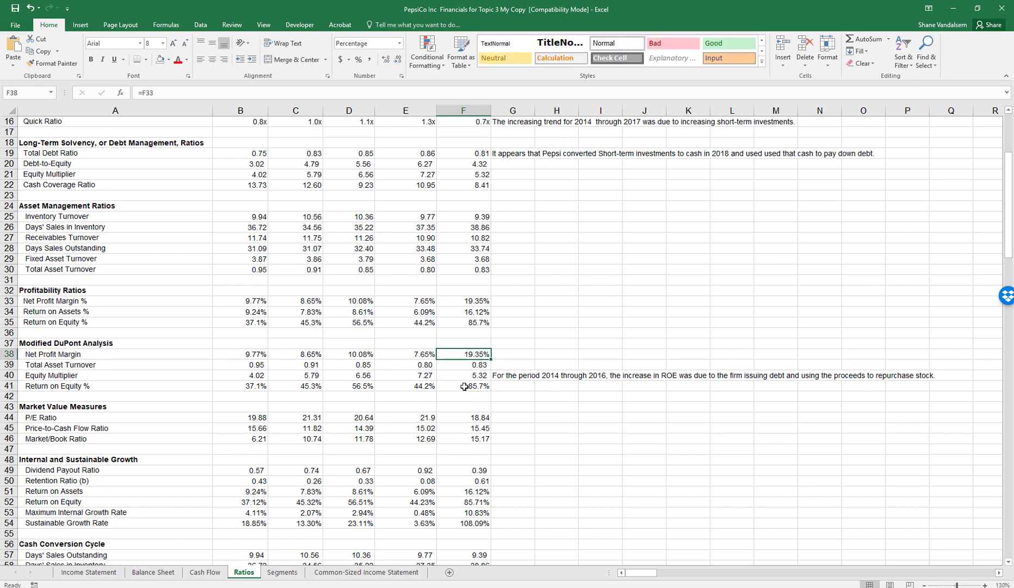
click(464, 387)
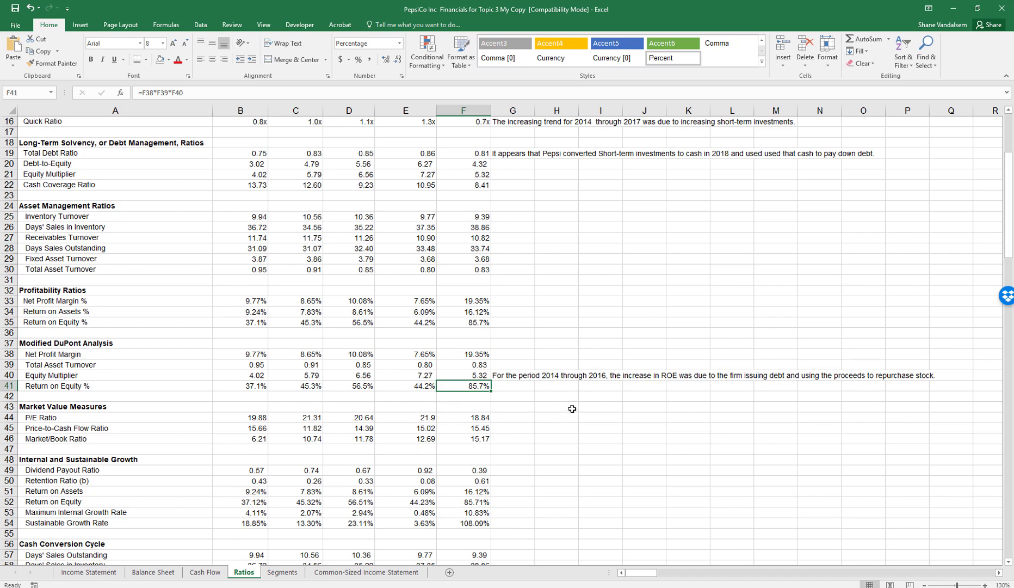
click(505, 387)
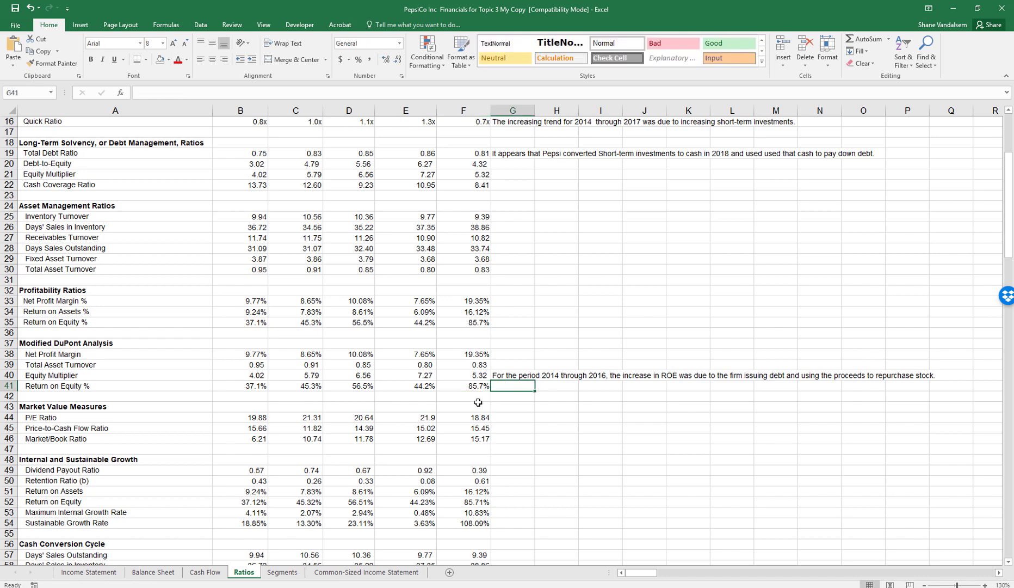
Step: Review the Market Value Measures section and compare the P/E Ratio for 2014 and 2015
click(478, 402)
scroll(479, 402, down, 3)
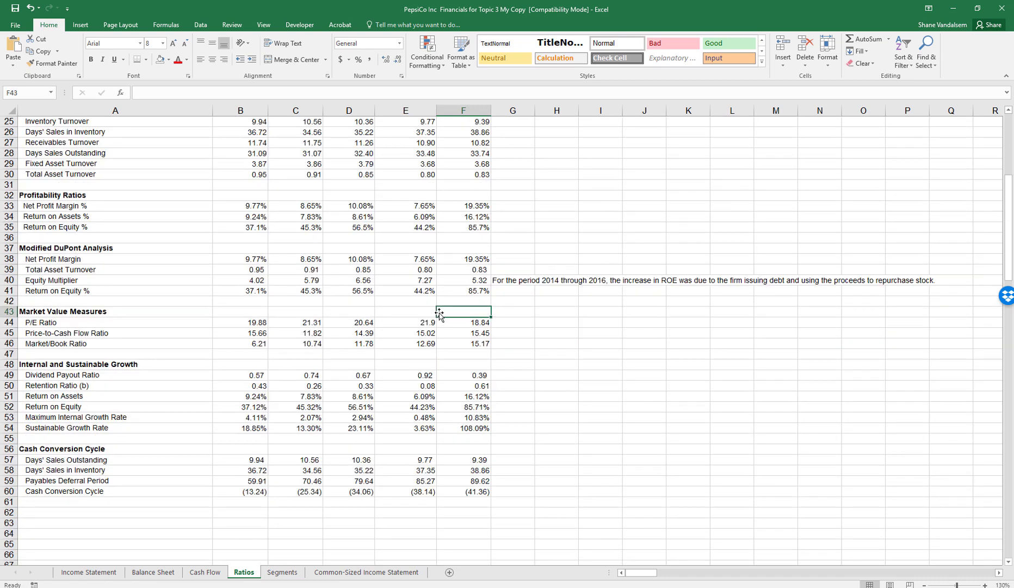
click(500, 324)
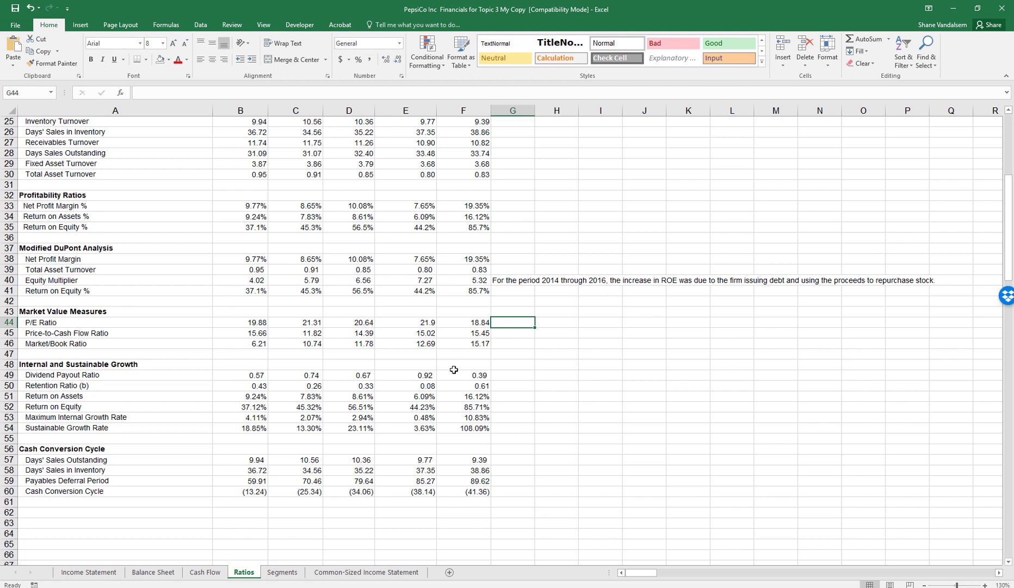
click(612, 361)
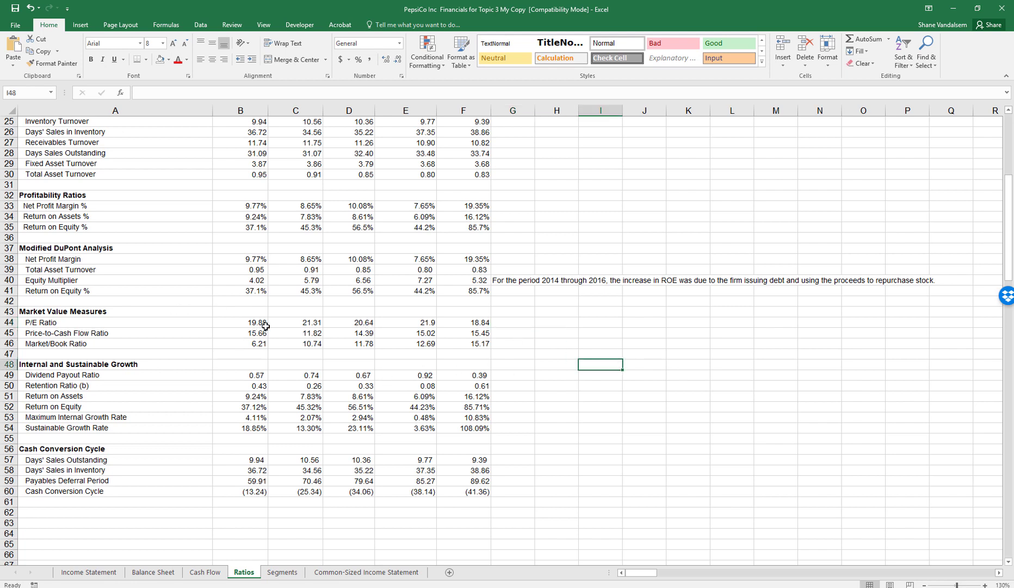
scroll(266, 324, up, 8)
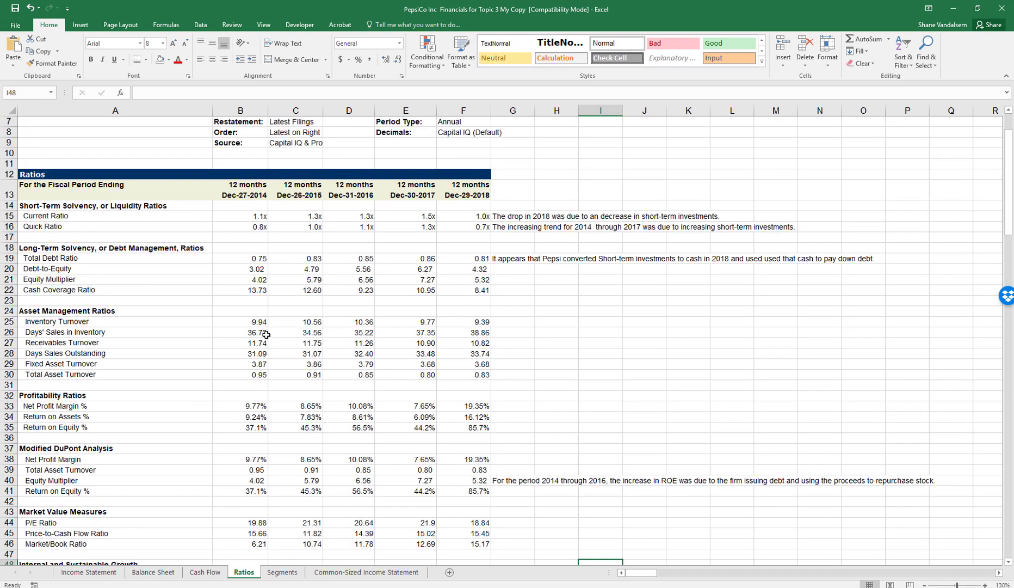
scroll(265, 323, down, 6)
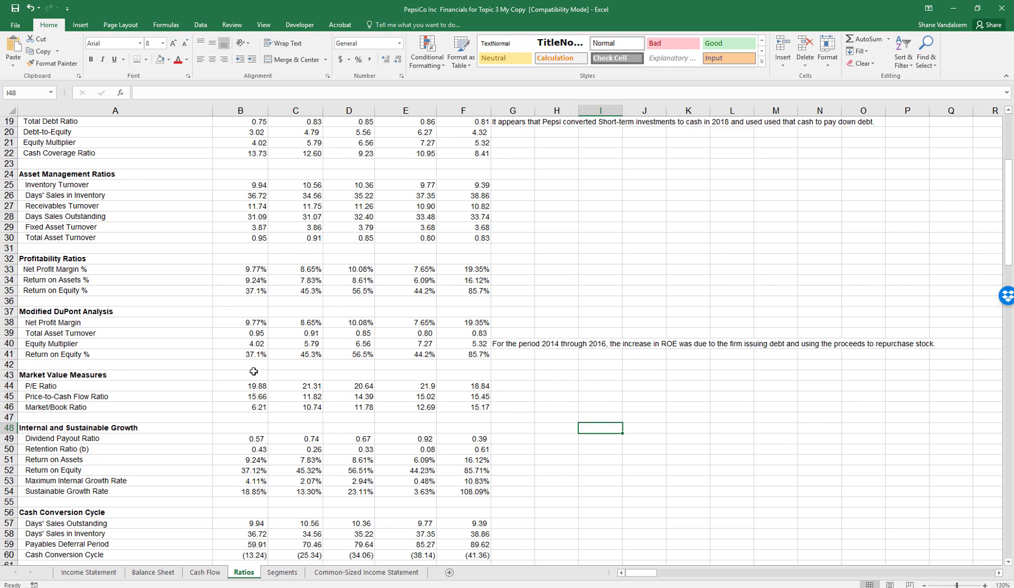
click(253, 383)
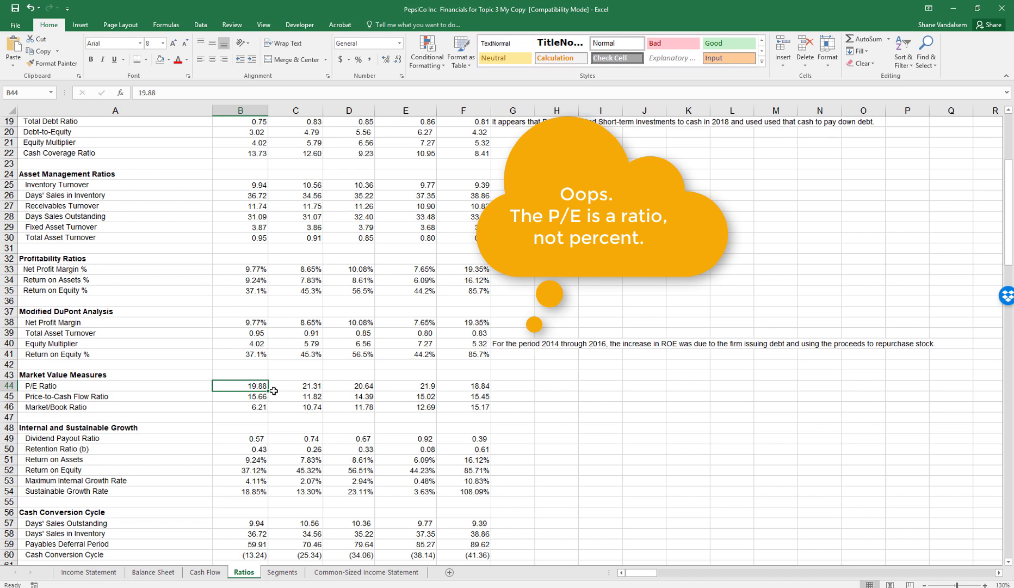
click(299, 389)
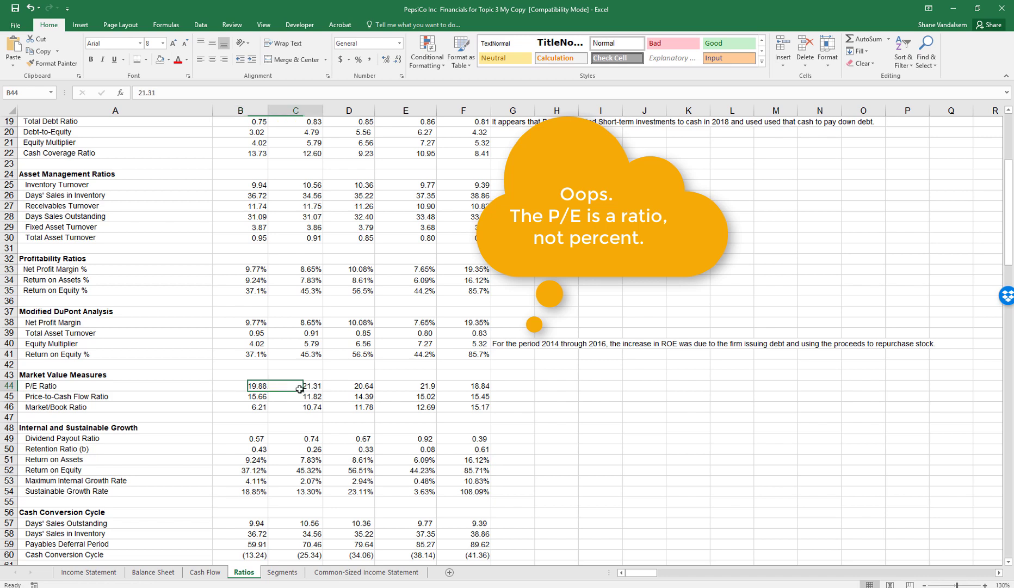
drag(249, 391, 313, 387)
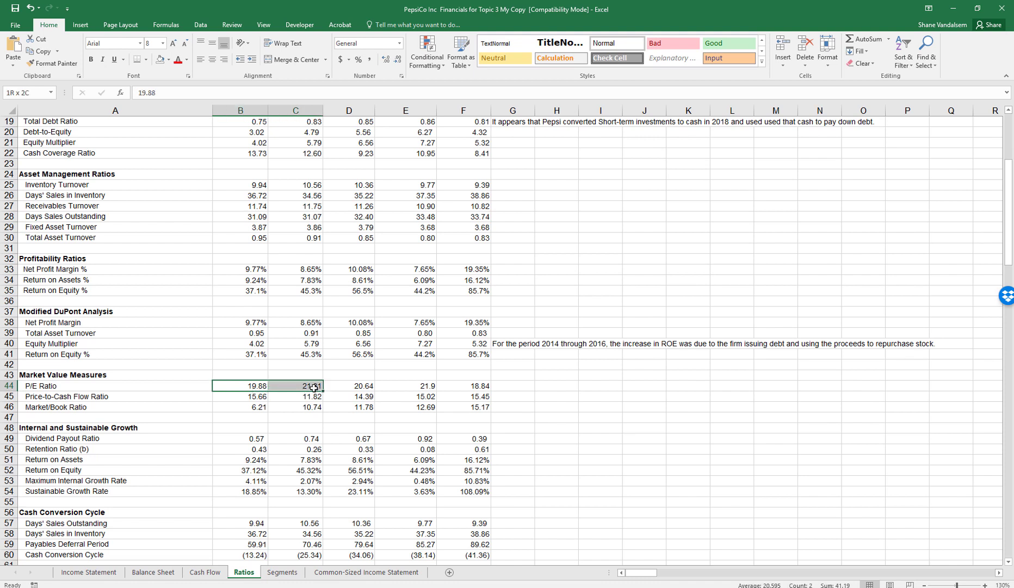
Step: Compare the Price-to-Cash Flow and Market/Book ratios for 2014 and 2015 with the 2015 P/E Ratio
click(253, 396)
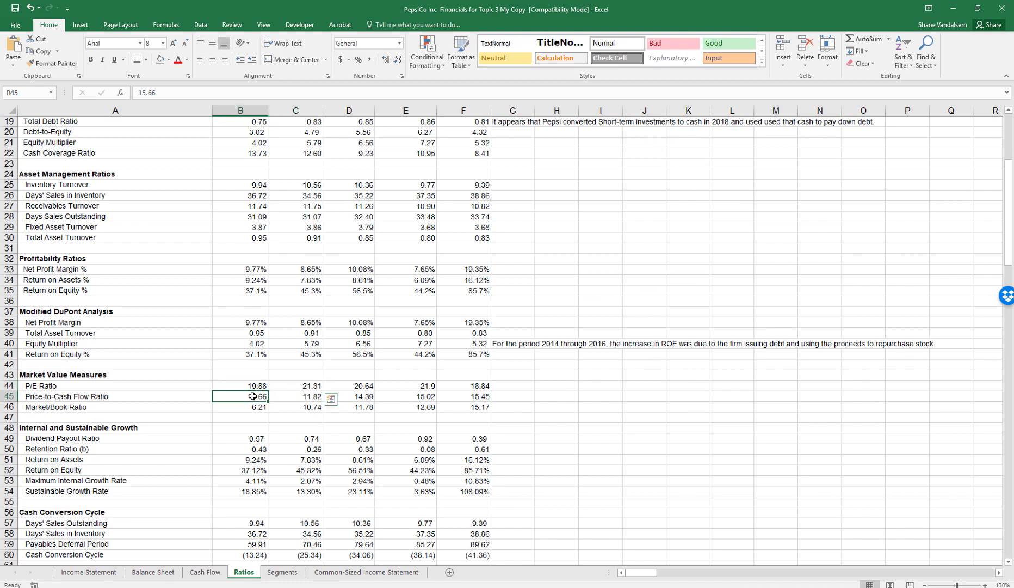
key(Escape)
click(249, 409)
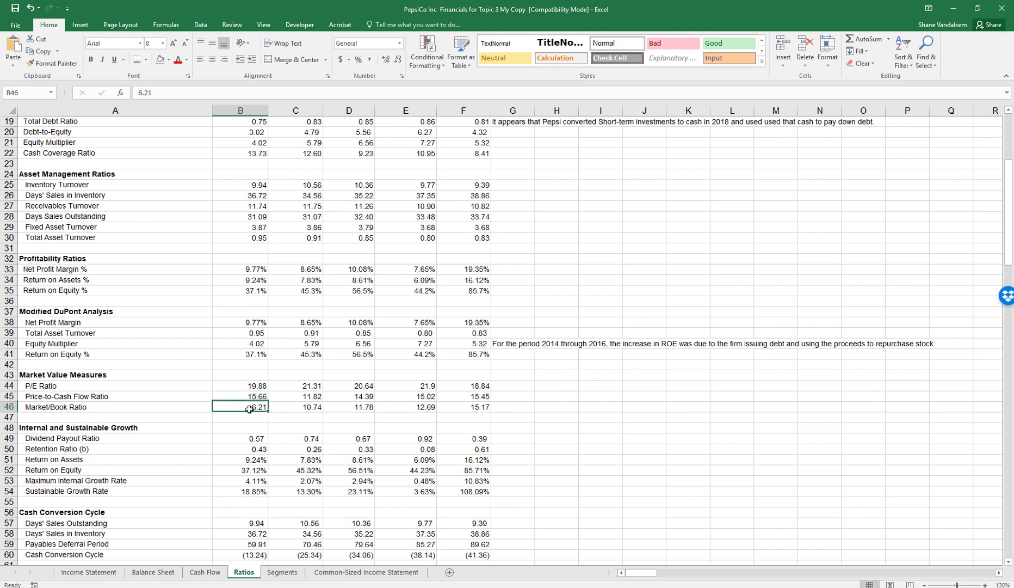
drag(273, 407, 321, 413)
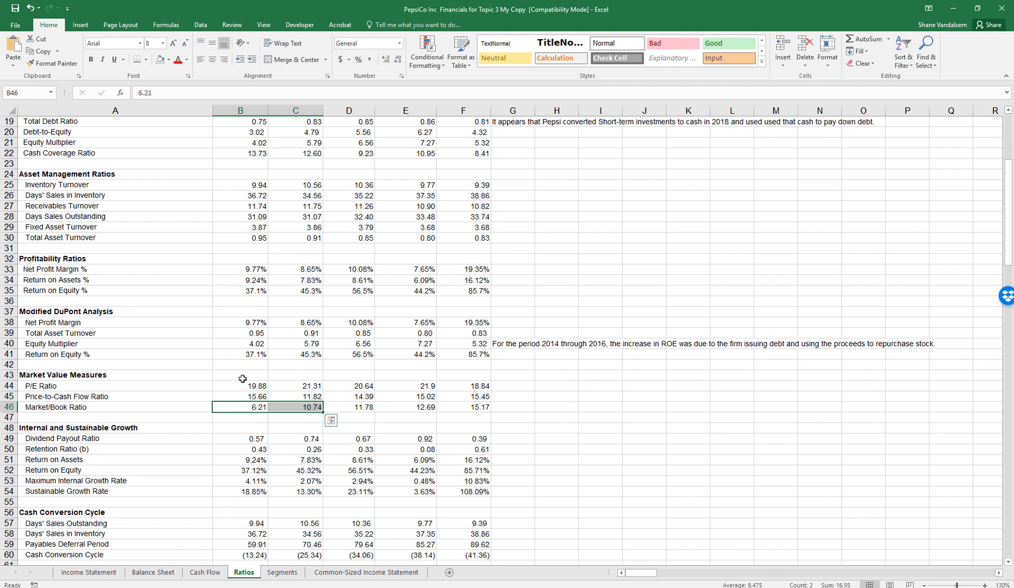
click(283, 387)
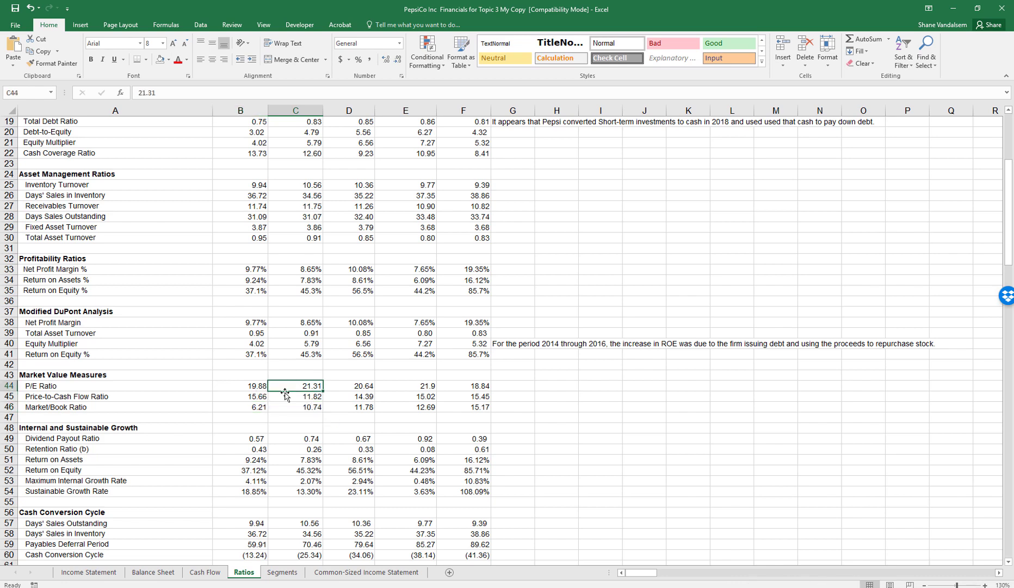
click(282, 408)
click(285, 385)
click(283, 410)
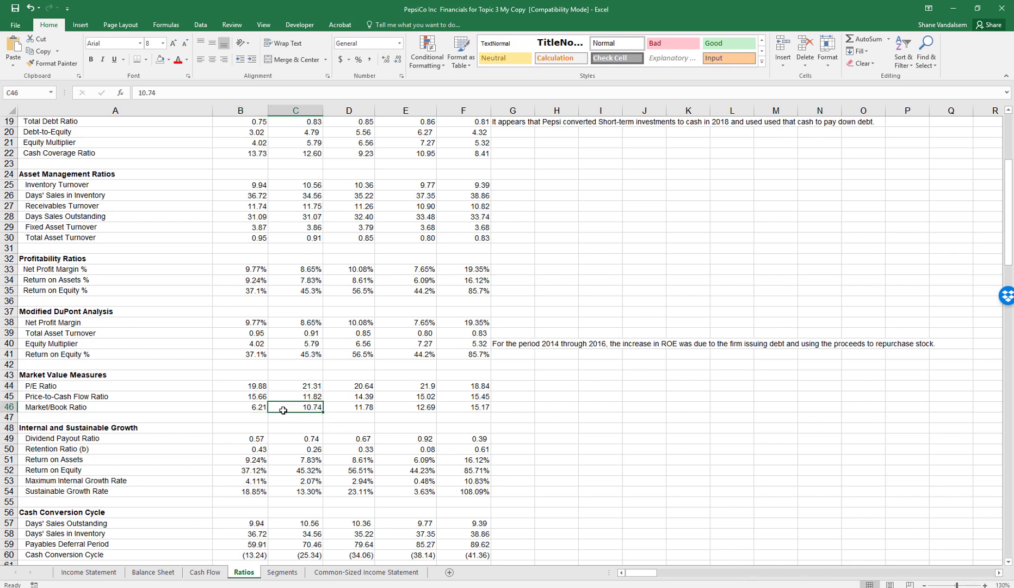
drag(260, 395, 299, 397)
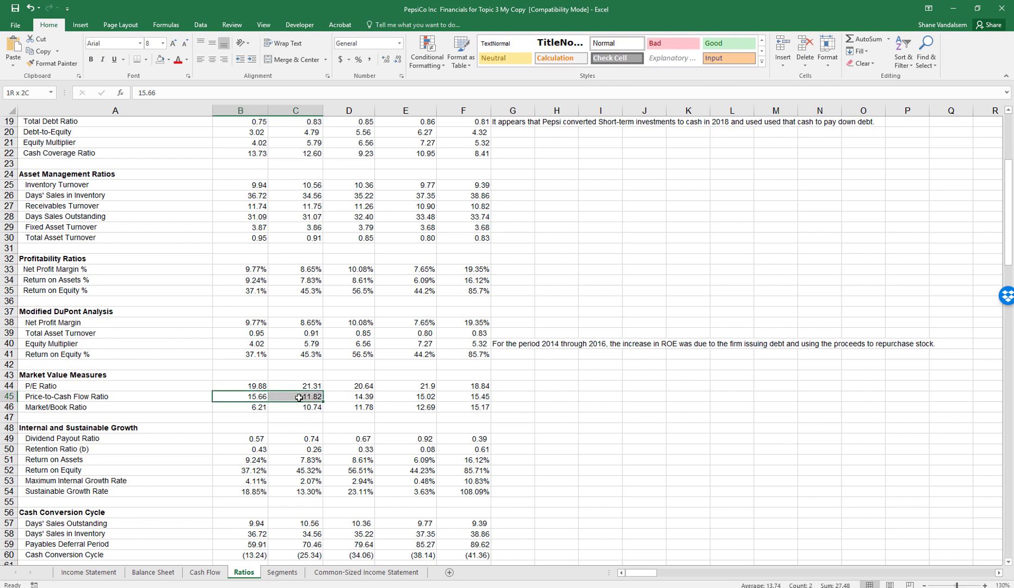
Step: Compare the P/E, Price-to-Cash Flow and Market/Book ratios across 2015 through 2018 in the Market Value Measures
click(299, 397)
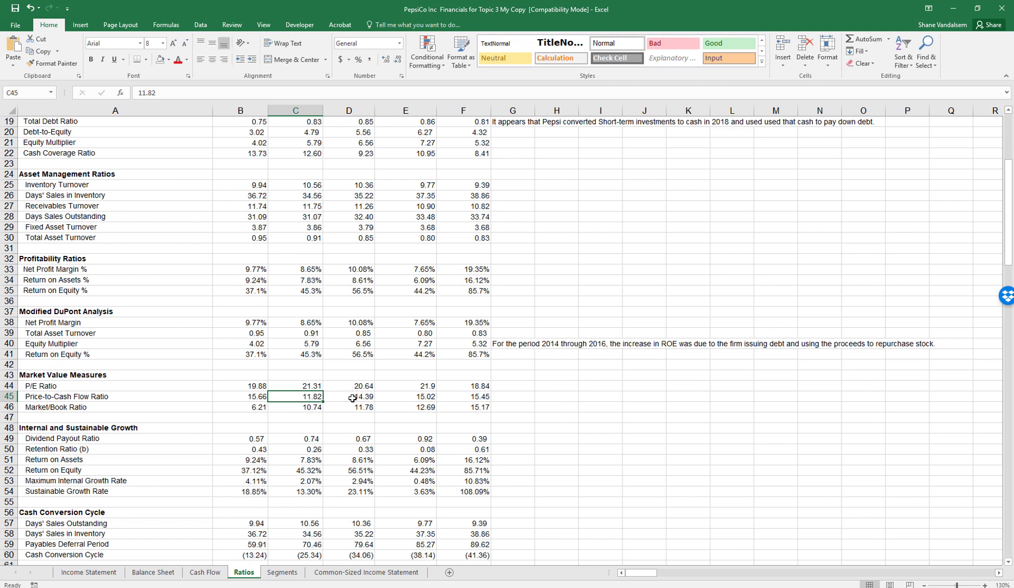
drag(306, 407, 345, 407)
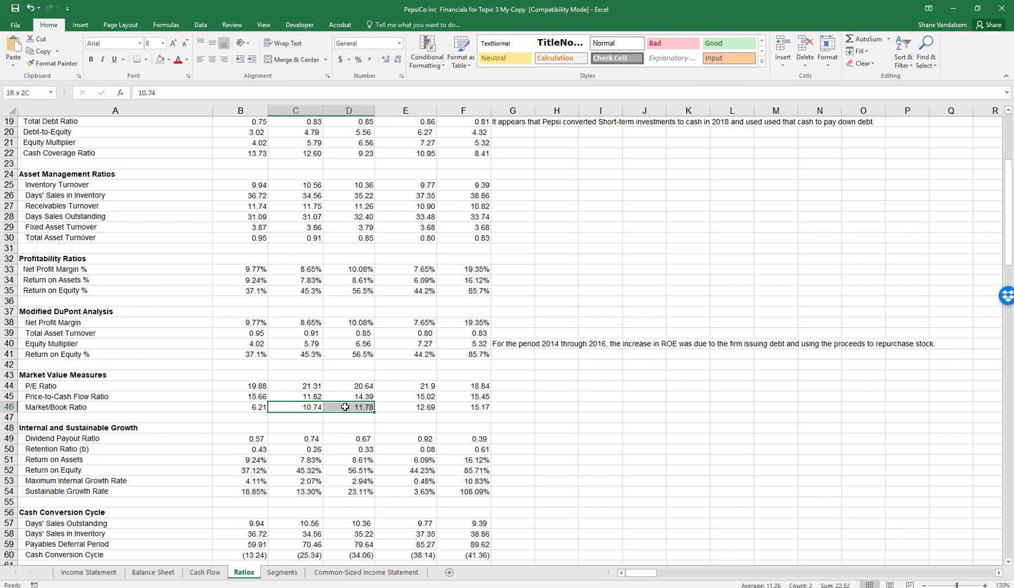
click(410, 391)
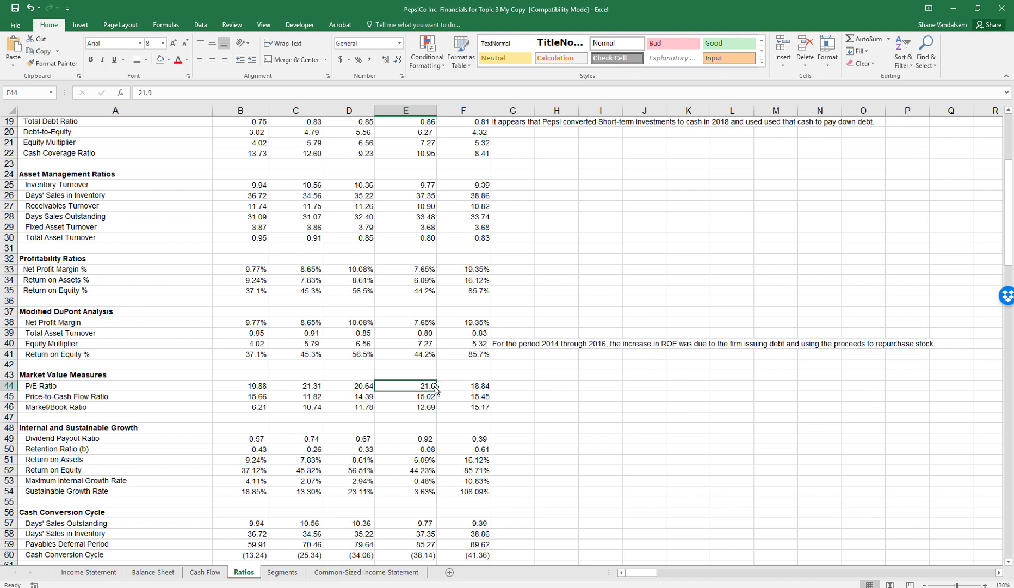
drag(421, 386, 476, 385)
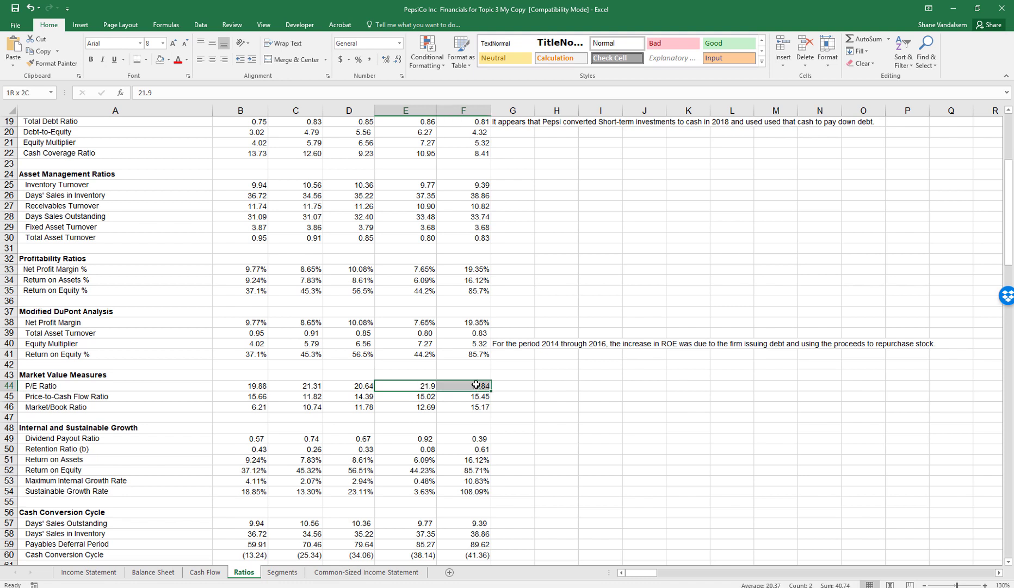
click(460, 397)
click(431, 398)
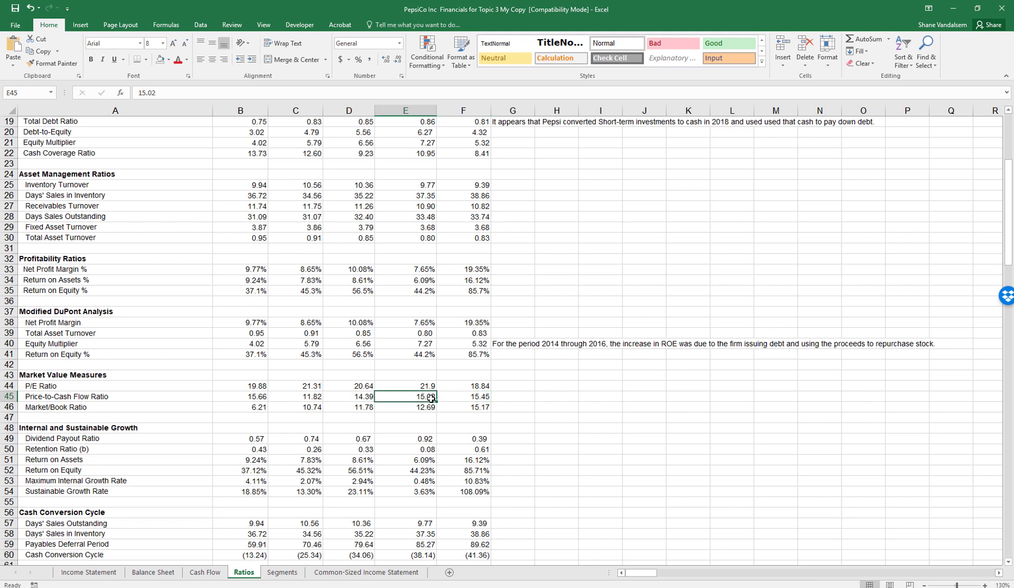
click(421, 410)
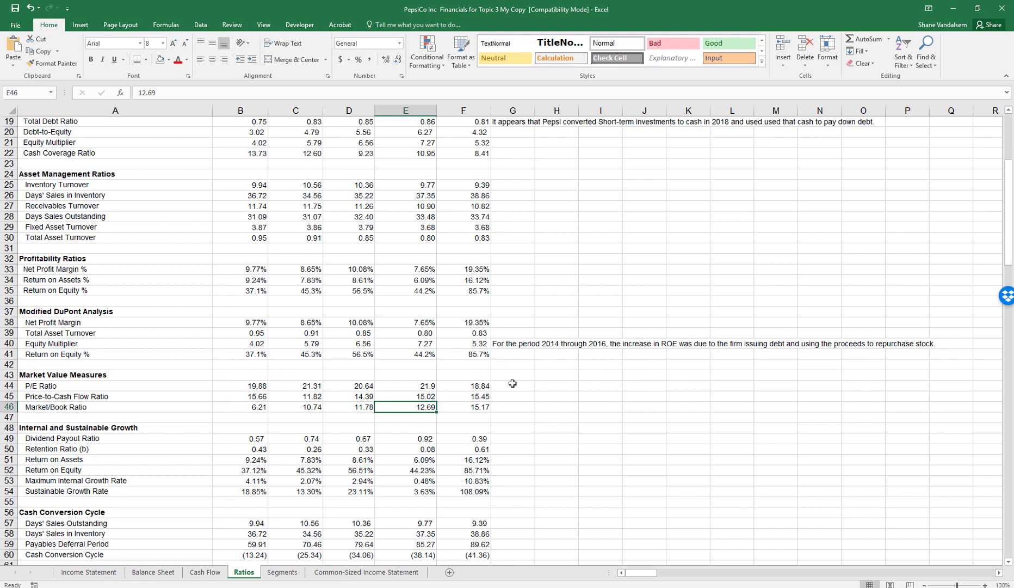
Step: Revisit the P/E Ratio row and its 2014 value in the Market Value Measures
click(120, 385)
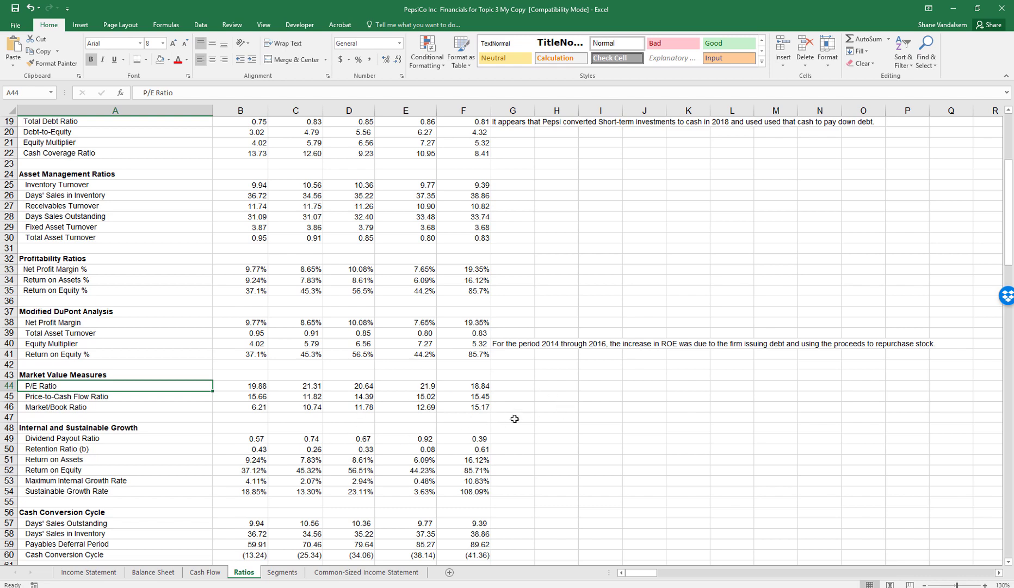
click(254, 389)
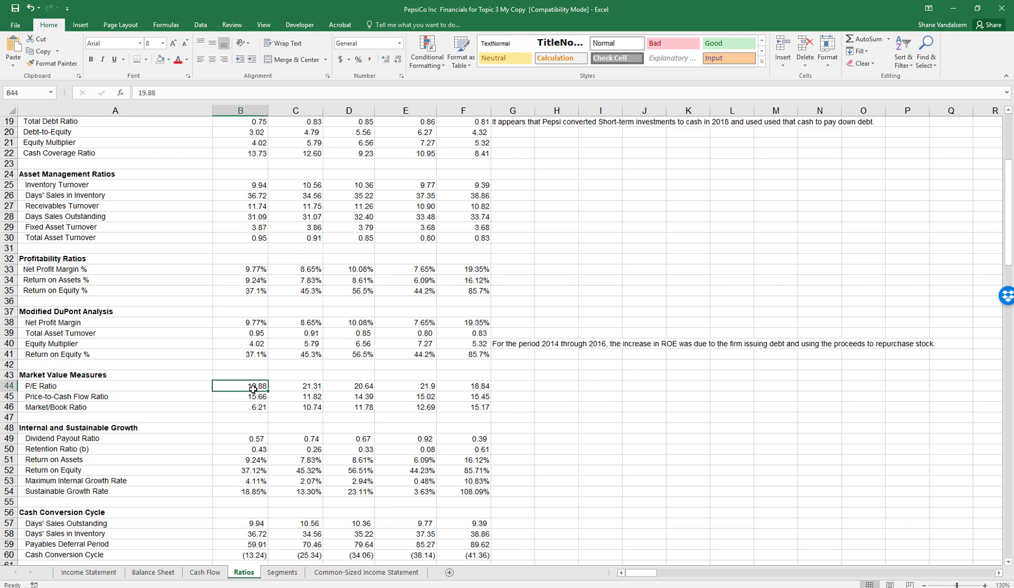
click(32, 386)
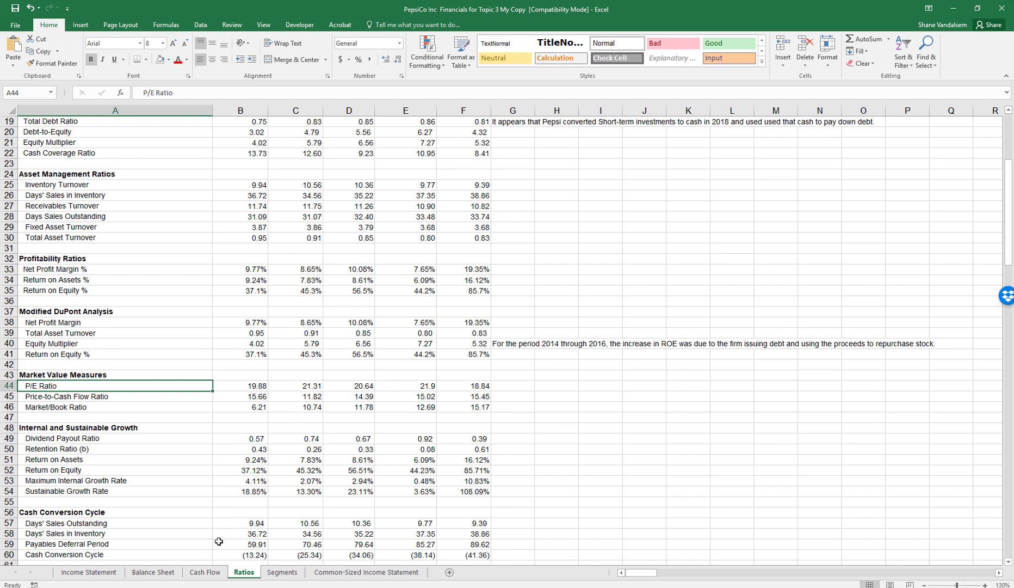
Step: Enter a note beside P/E Ratio in G44: "Overall, the market value measures did not indicate a sizeable change in investors' perceptions over the five year perdio."
scroll(286, 483, down, 1)
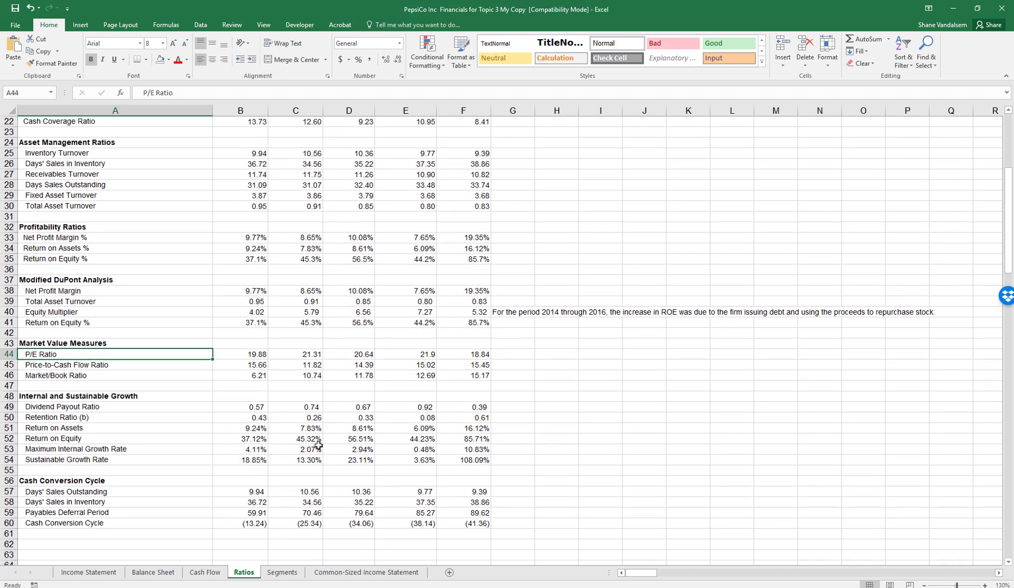
click(508, 355)
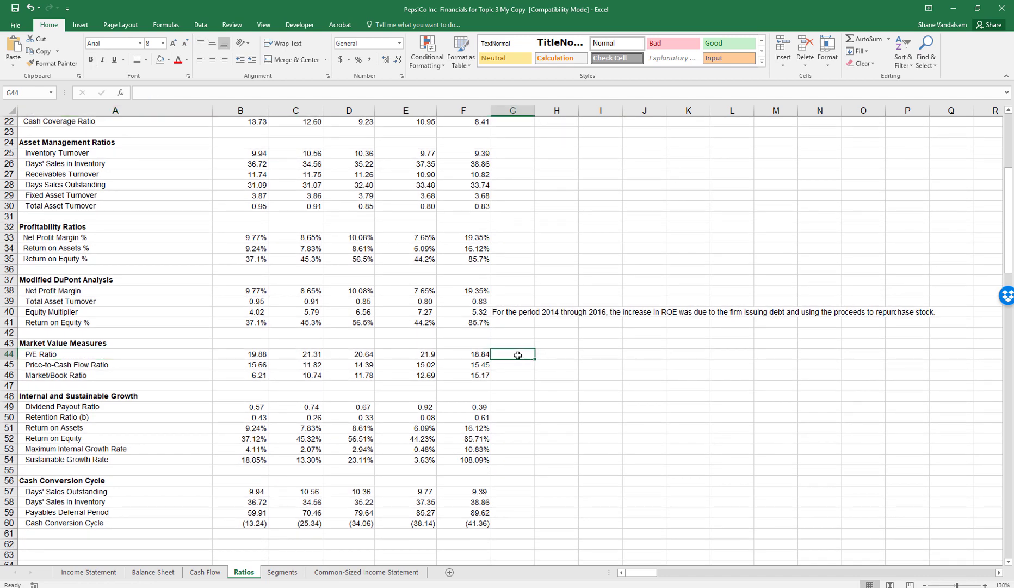
text(Overall)
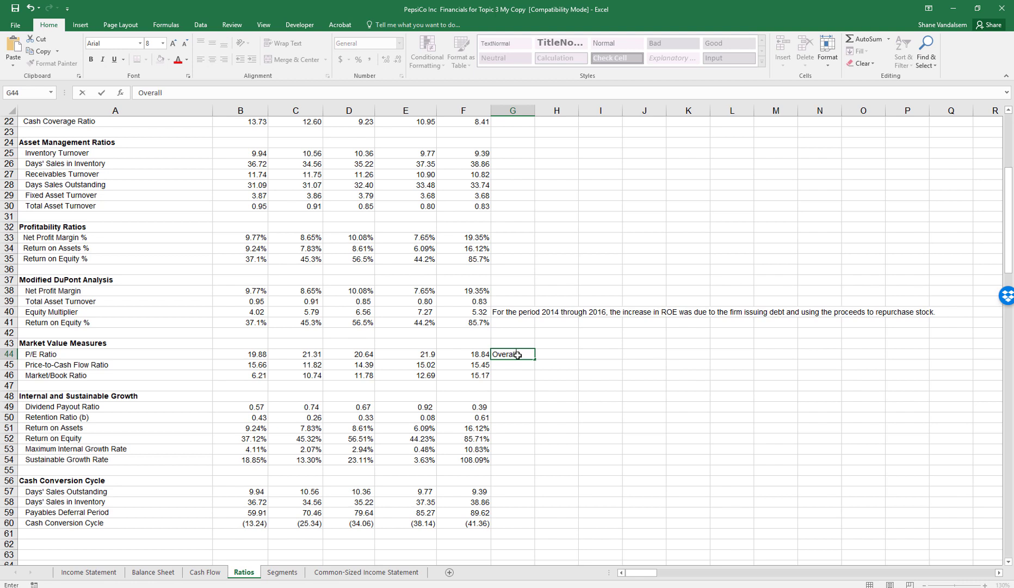
text(, the market value me)
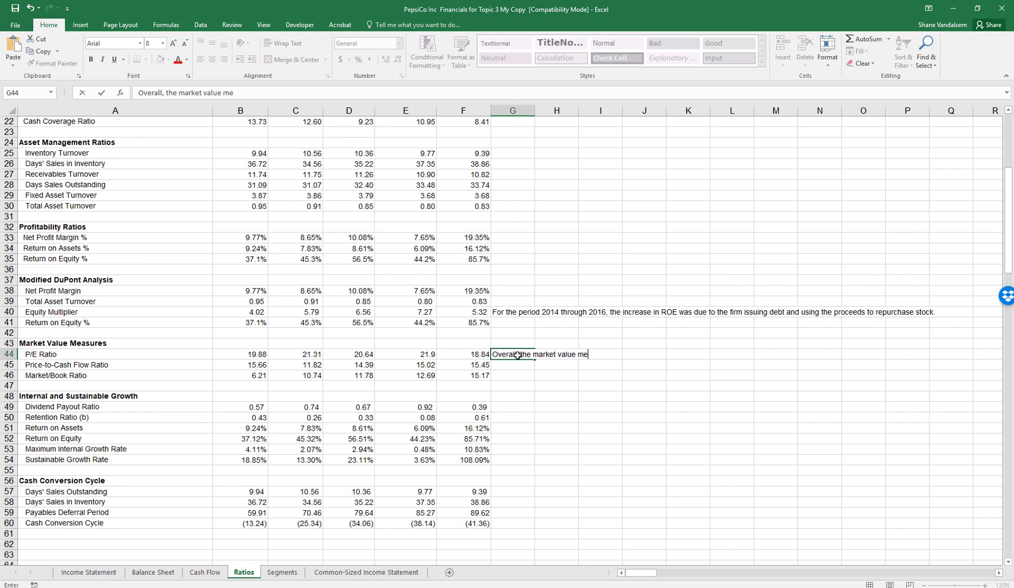
text(asures did not inc)
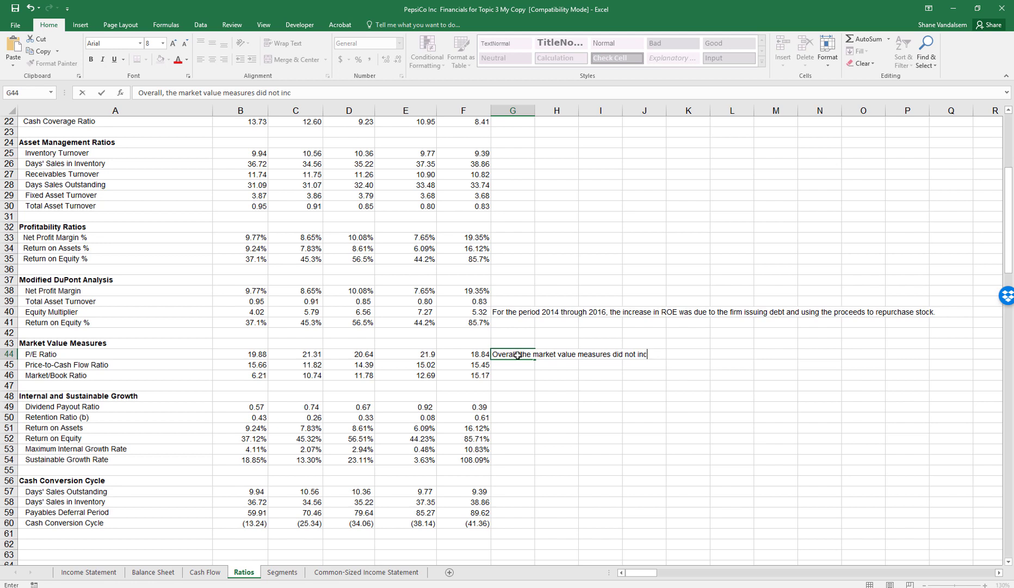
key(BackSpace)
text(dicate a sizeable change in)
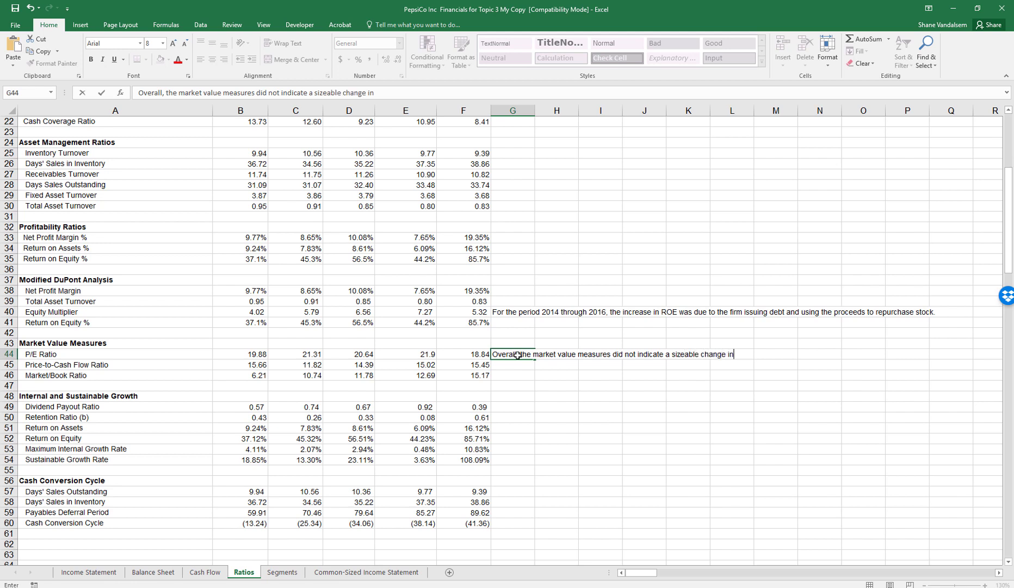
text( investors)
text(;)
key(BackSpace)
key(BackSpace)
text(' perc)
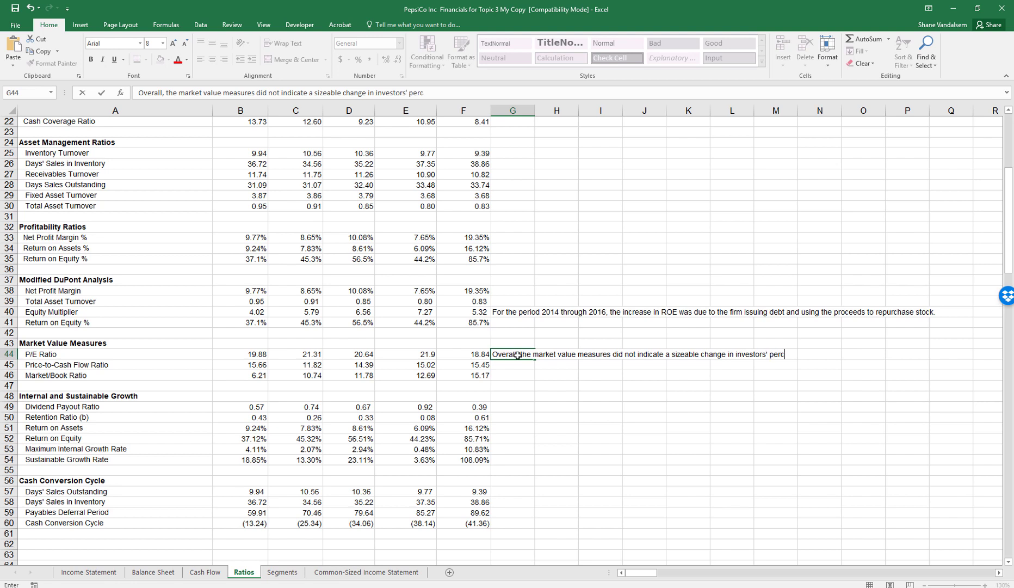
text(eptions over the)
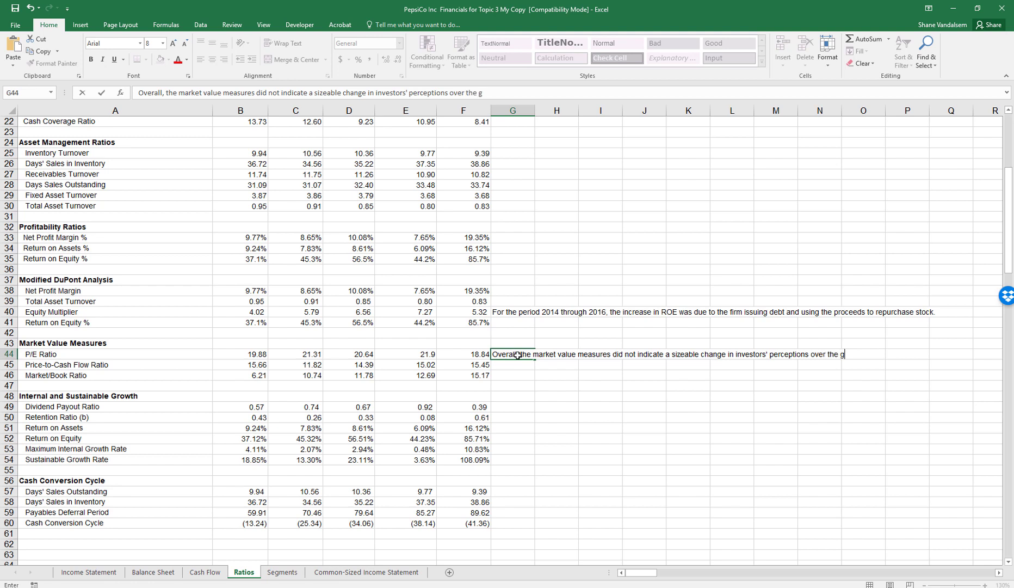
text( five ear perio)
key(BackSpace)
key(BackSpace)
key(BackSpace)
key(BackSpace)
key(BackSpace)
key(BackSpace)
text(year treperdio.)
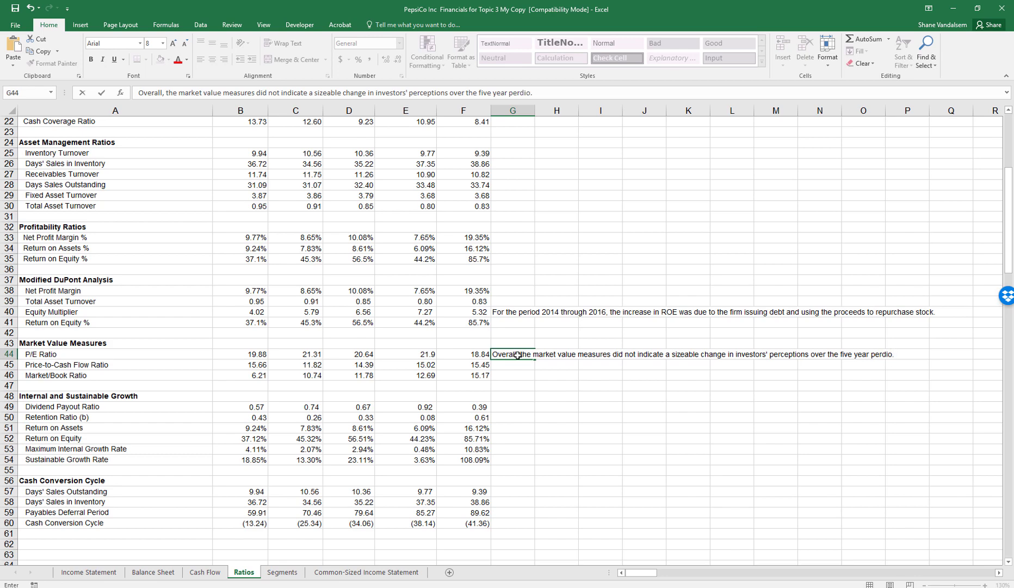
click(285, 490)
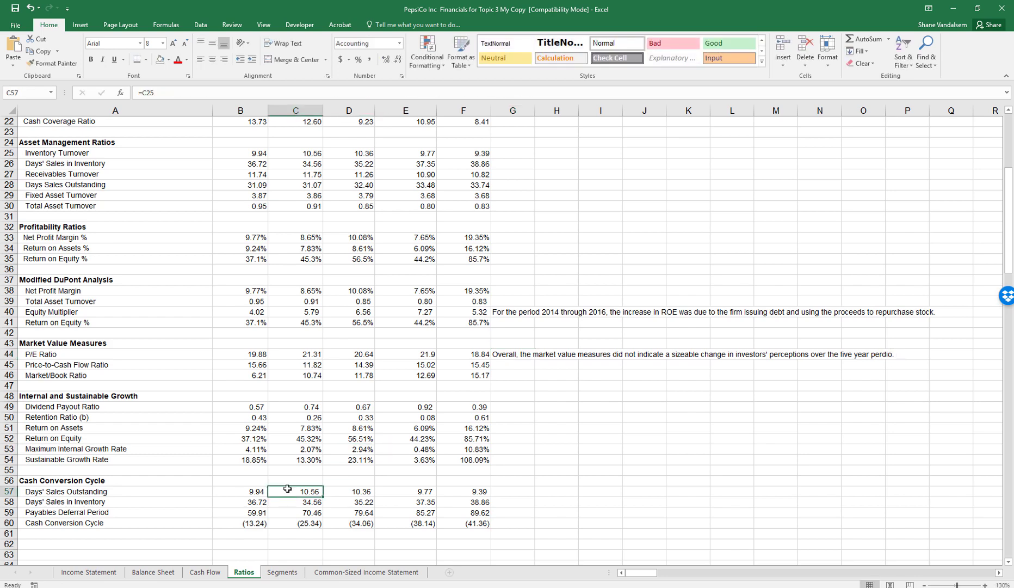
Step: Review the Dividend Payout Ratio for 2014 through 2017 and the 2018 Retention Ratio under Internal and Sustainable Growth
scroll(272, 493, up, 1)
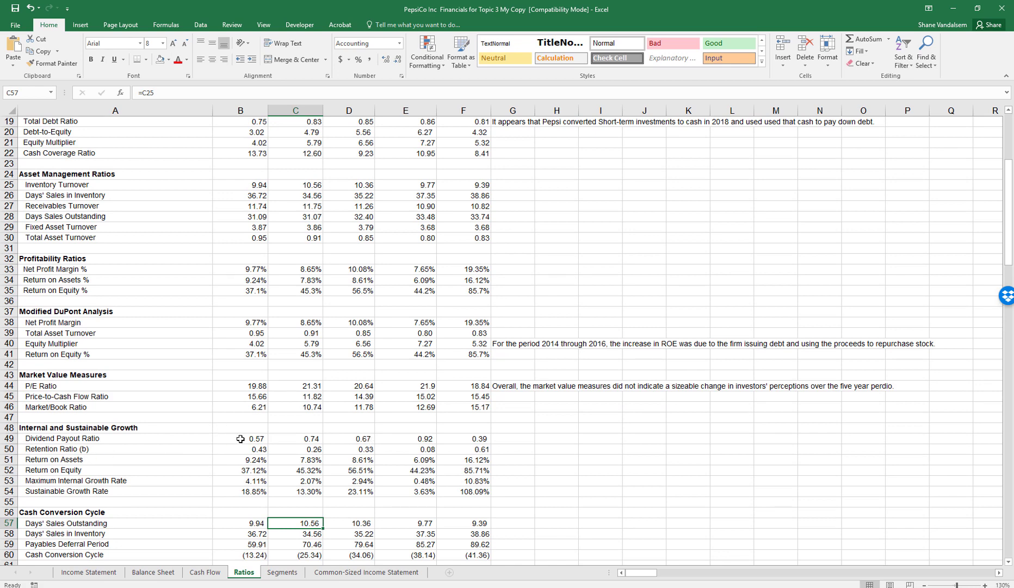
drag(241, 439, 411, 438)
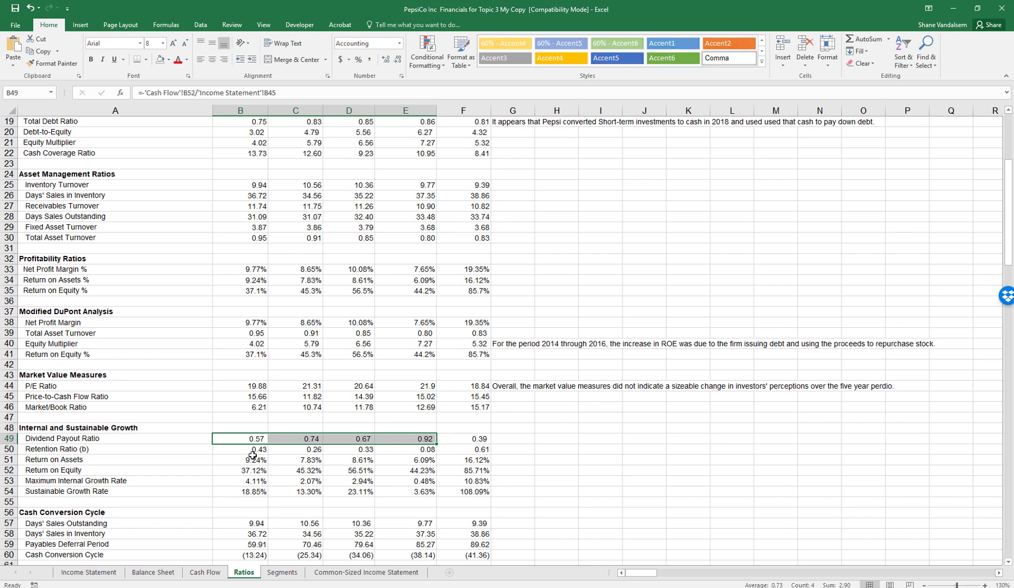
click(459, 448)
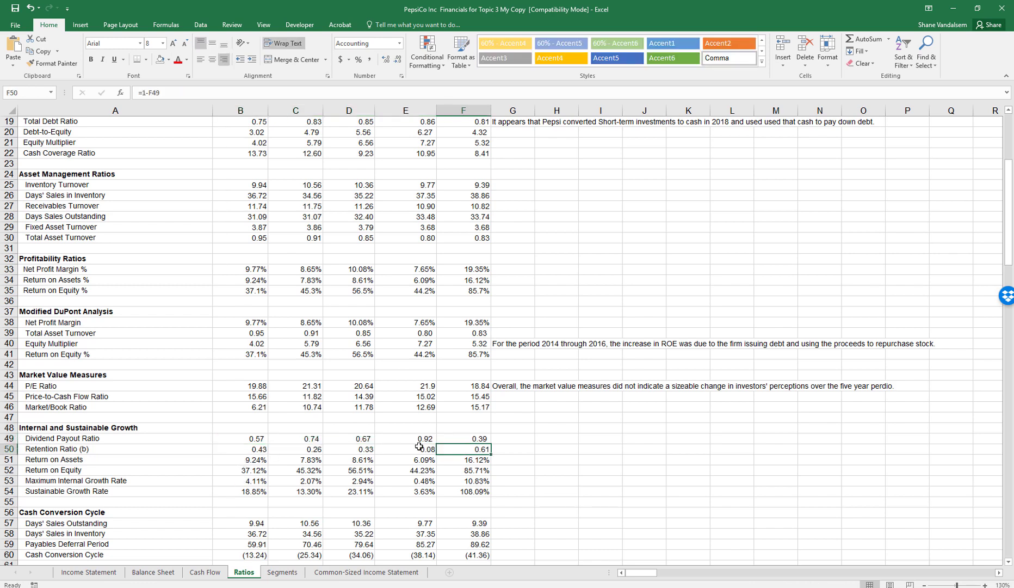
Step: Undo the accidental move of the 2017 and 2018 Retention Ratio cells onto the Dividend Payout Ratio row
drag(419, 447, 481, 435)
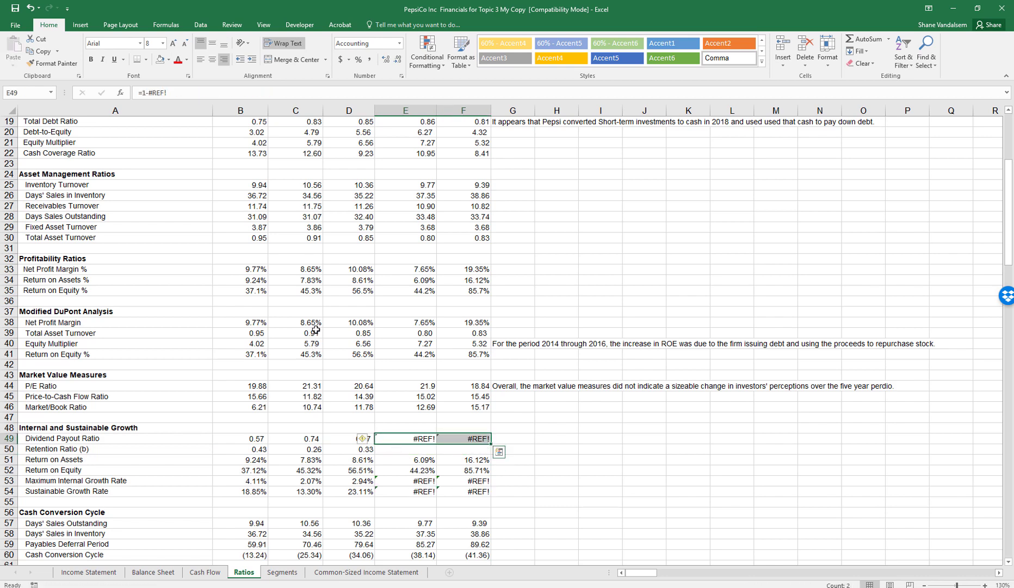
click(30, 8)
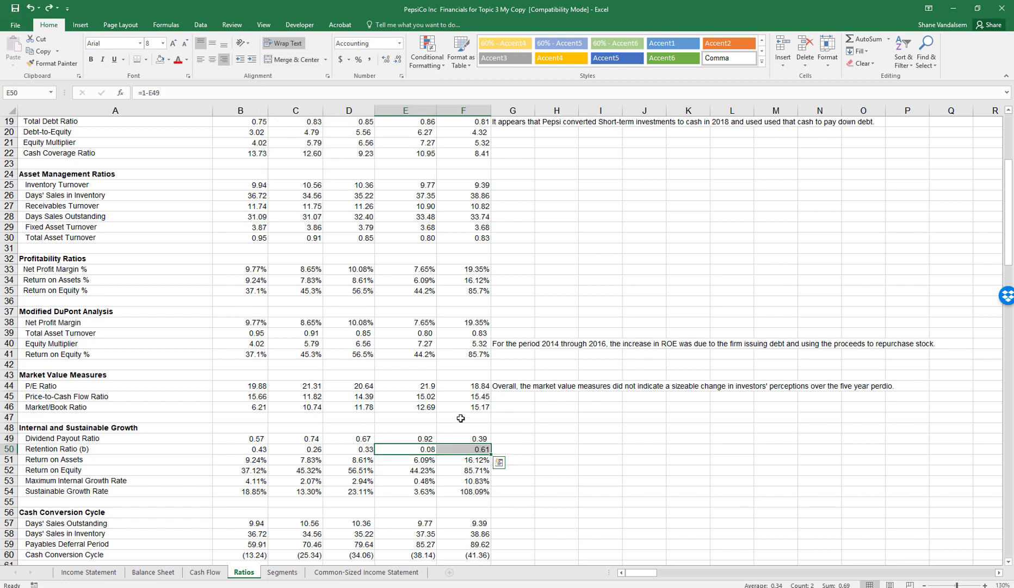
Step: Compare the Dividend Payout Ratio for 2017 and 2018 with the 2014 value
click(411, 438)
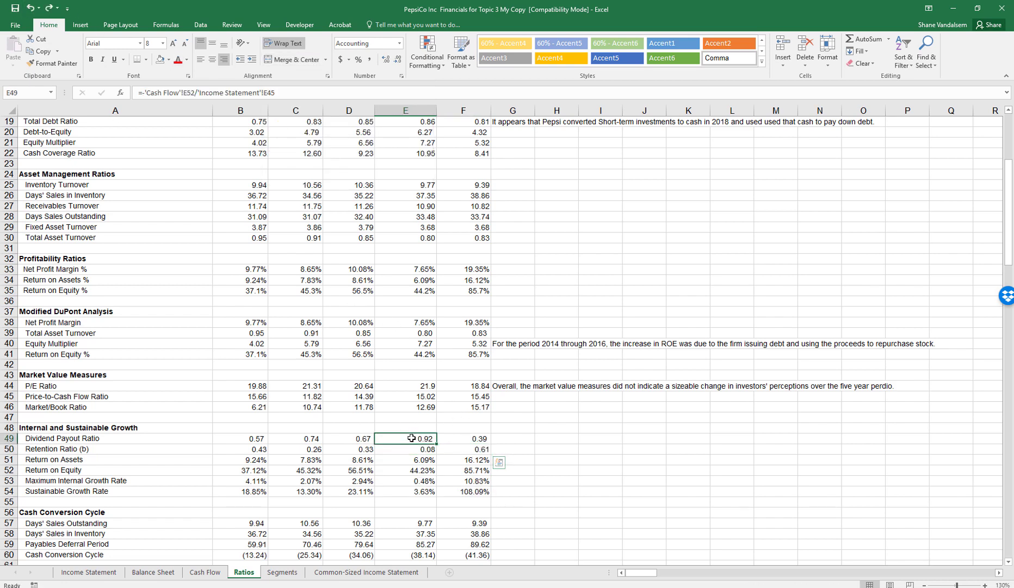
click(469, 441)
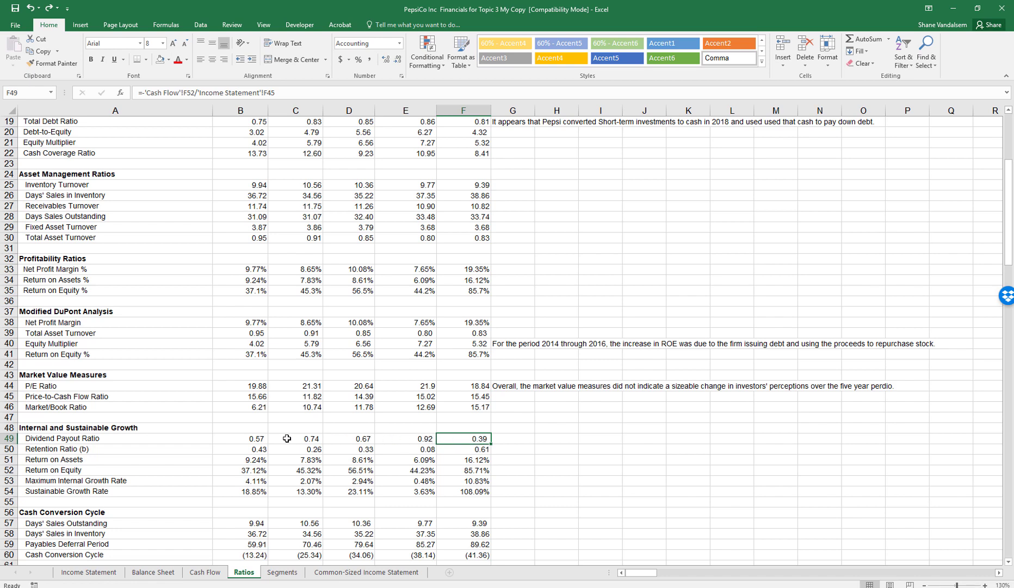
click(231, 439)
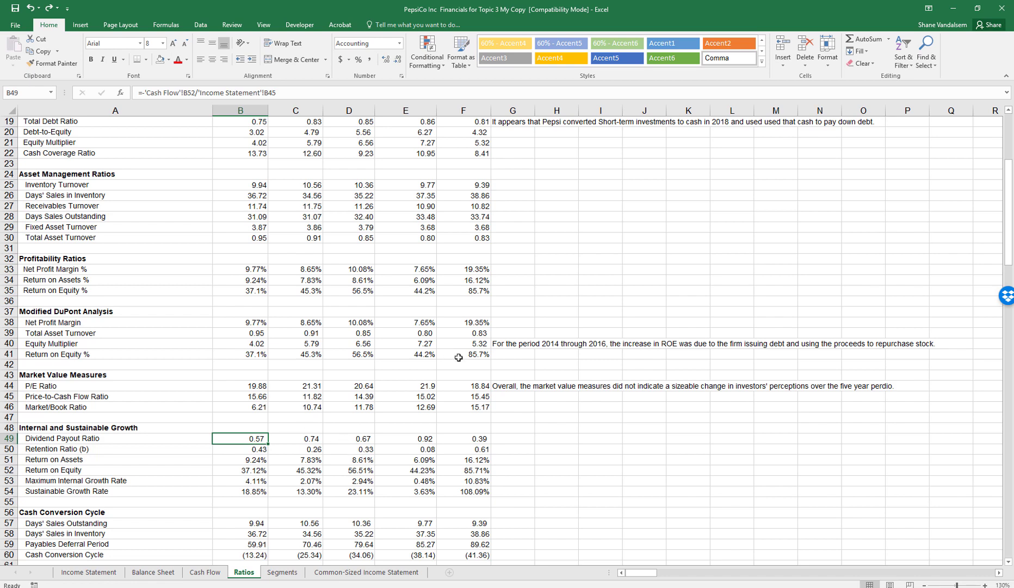
Step: Examine the 2014 Retention Ratio, Return on Assets and Return on Equity in relation to the Maximum Internal Growth Rate
click(252, 466)
click(254, 451)
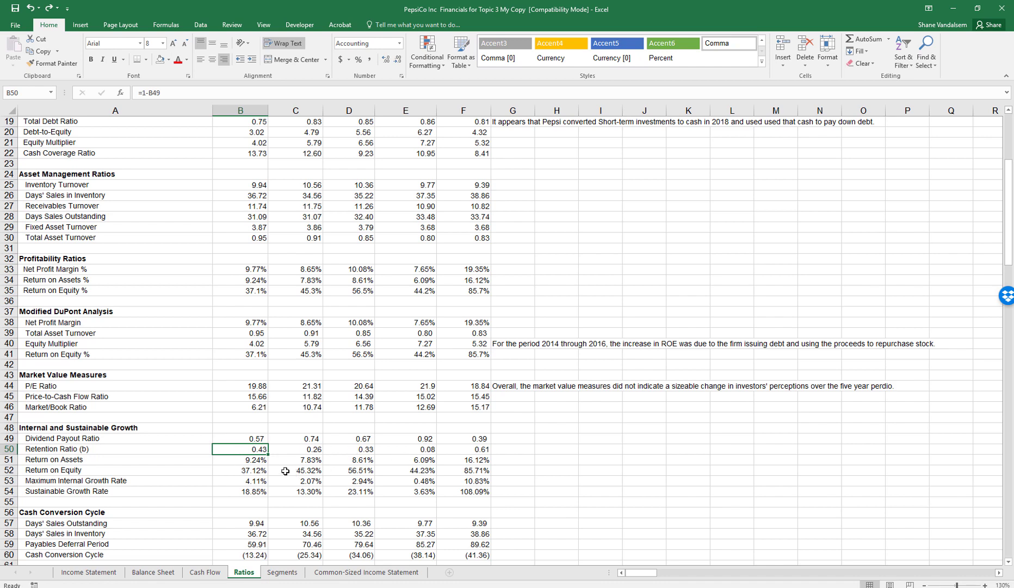
click(263, 469)
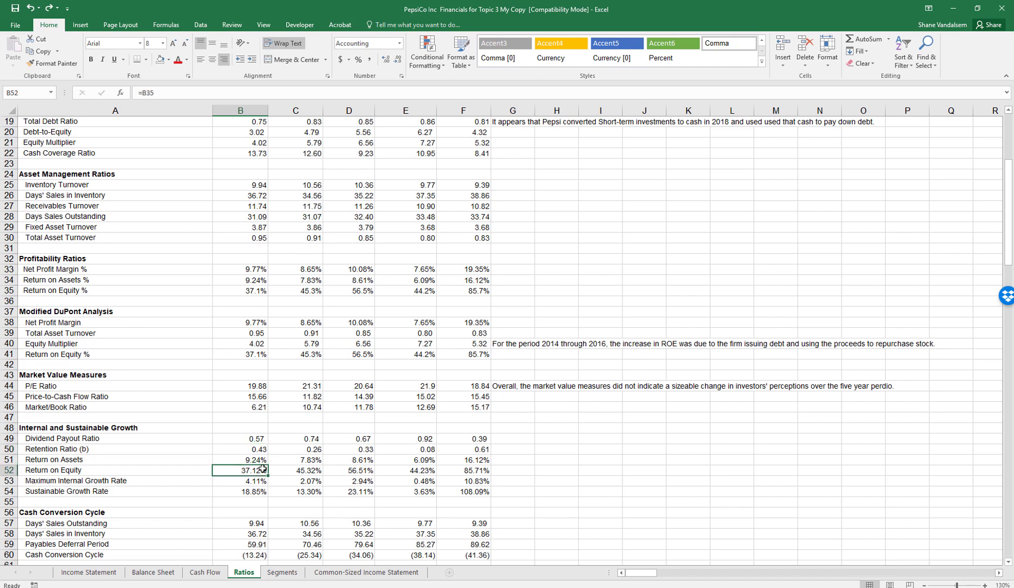
click(247, 458)
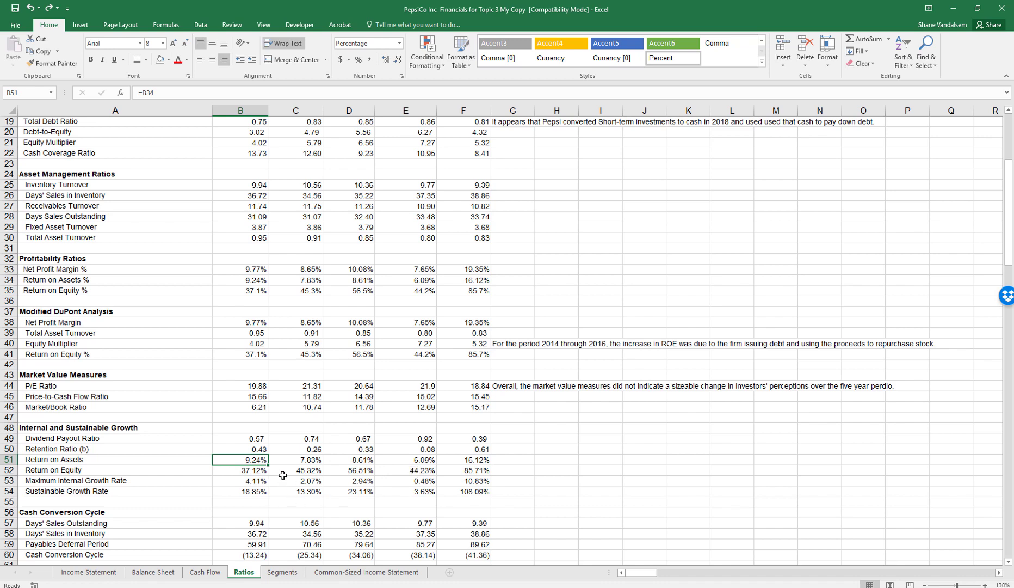
click(254, 477)
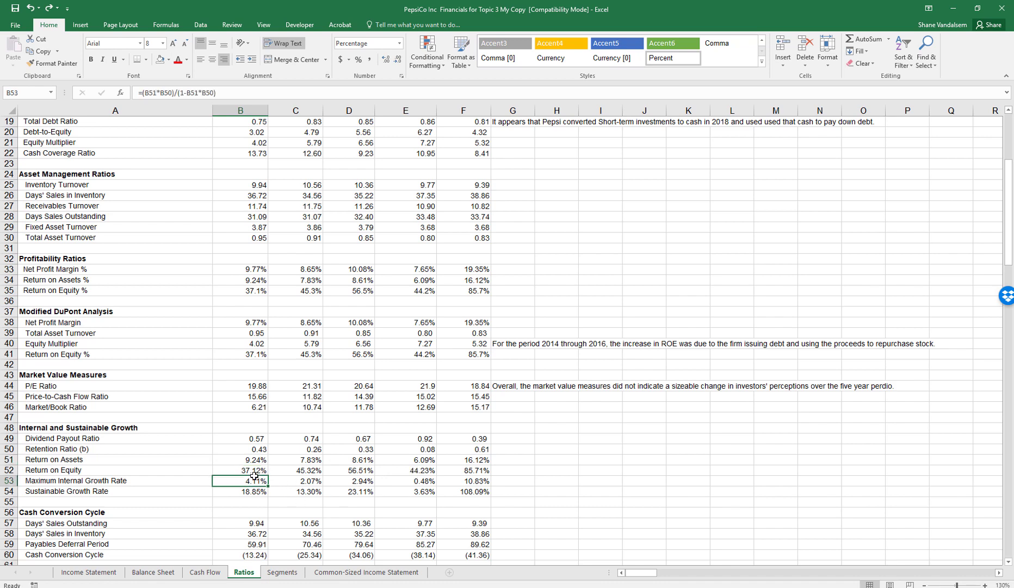
click(254, 472)
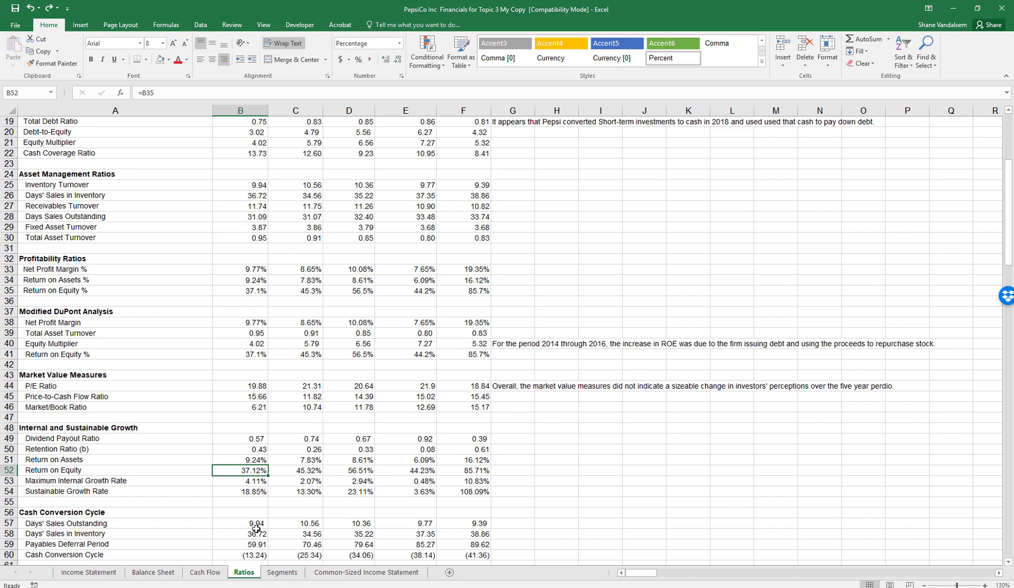
click(258, 482)
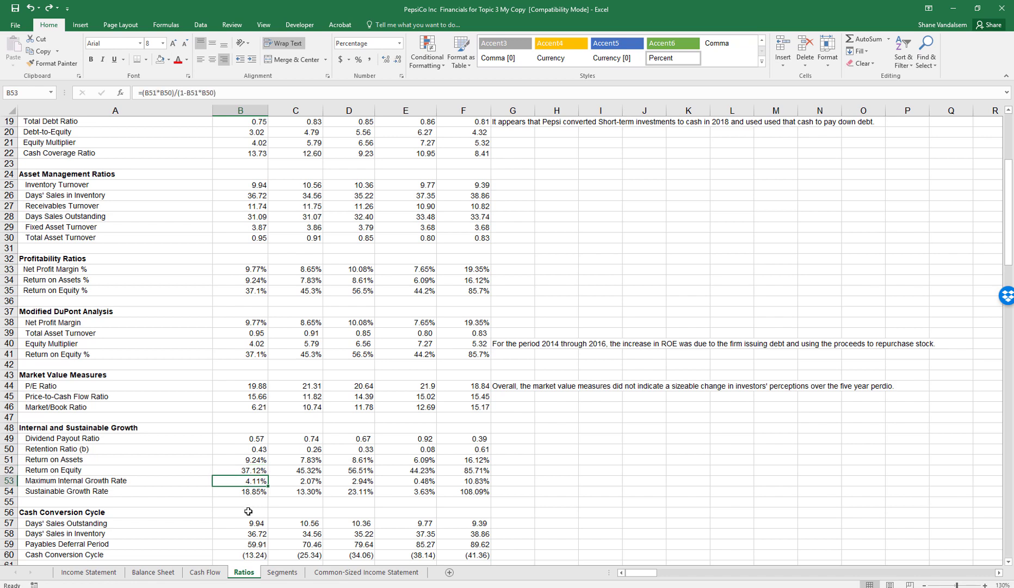
Step: Examine the 2015 and 2016 Maximum Internal Growth Rates against the Retention Ratio and Return on Assets
click(310, 484)
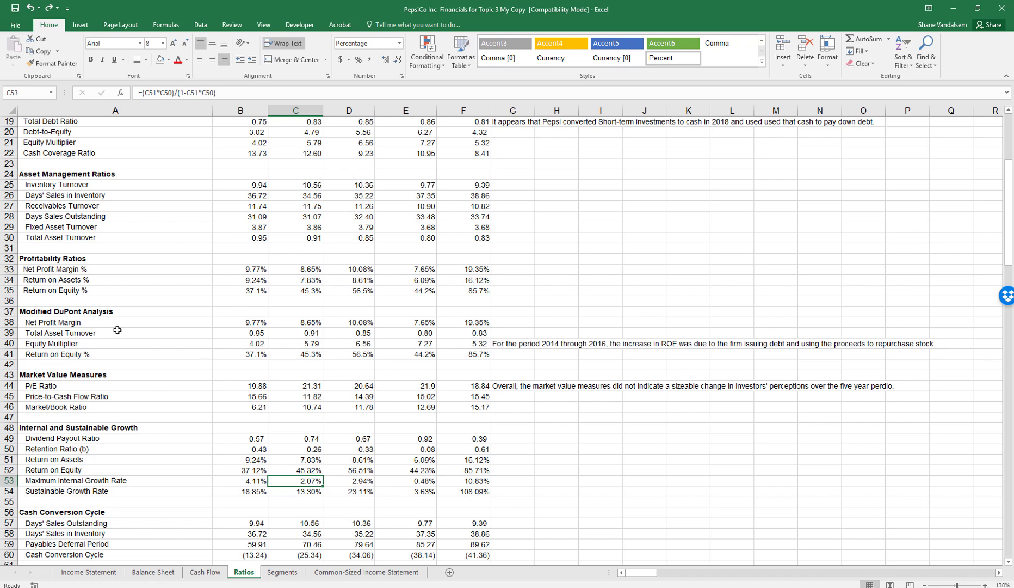
click(307, 450)
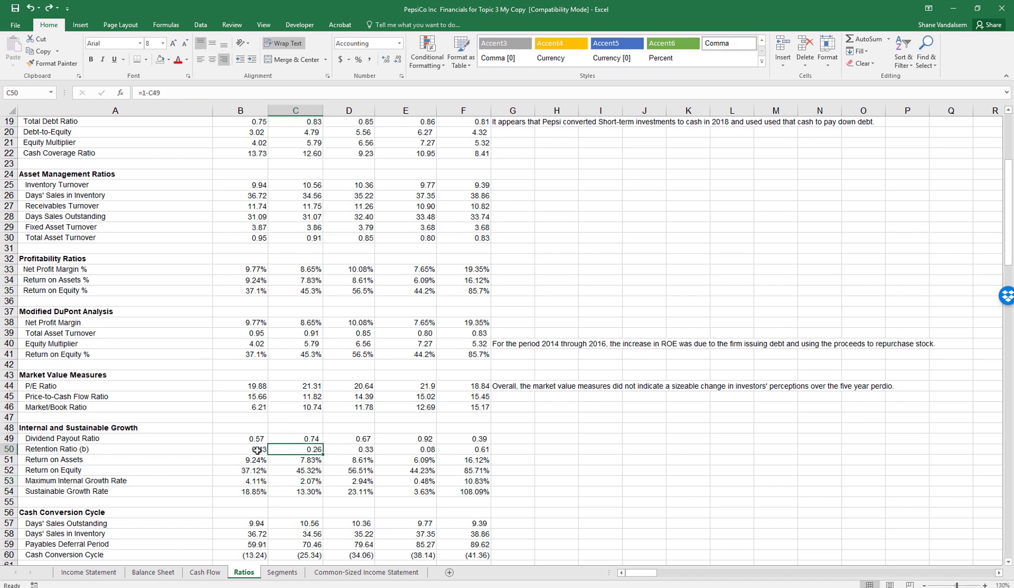
drag(260, 450, 289, 461)
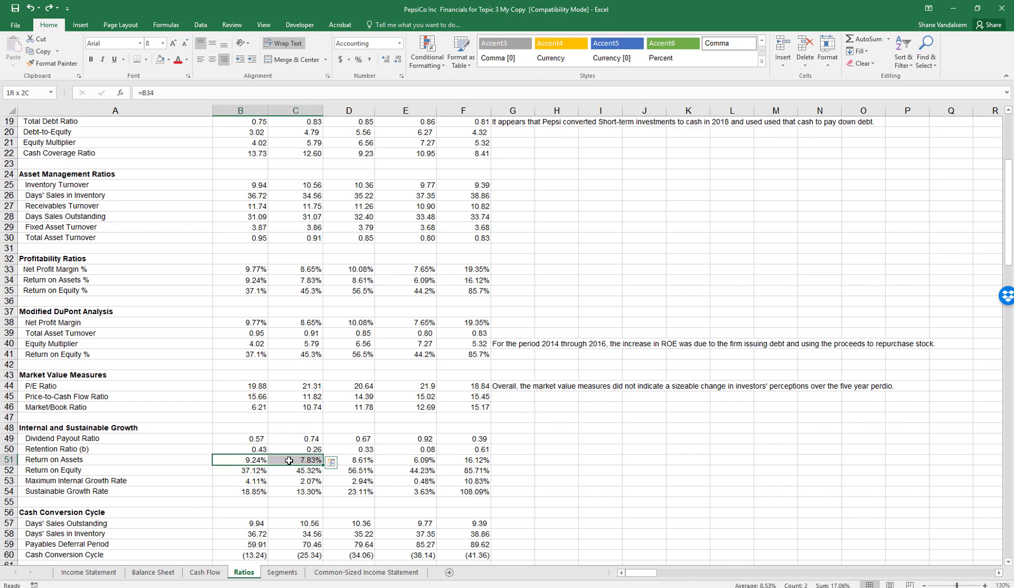
click(289, 481)
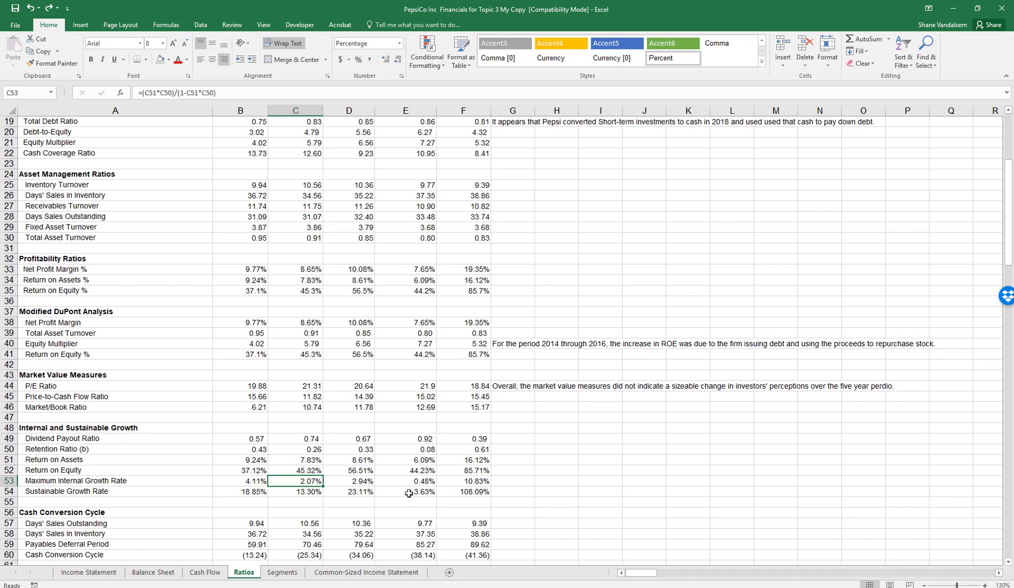
click(375, 482)
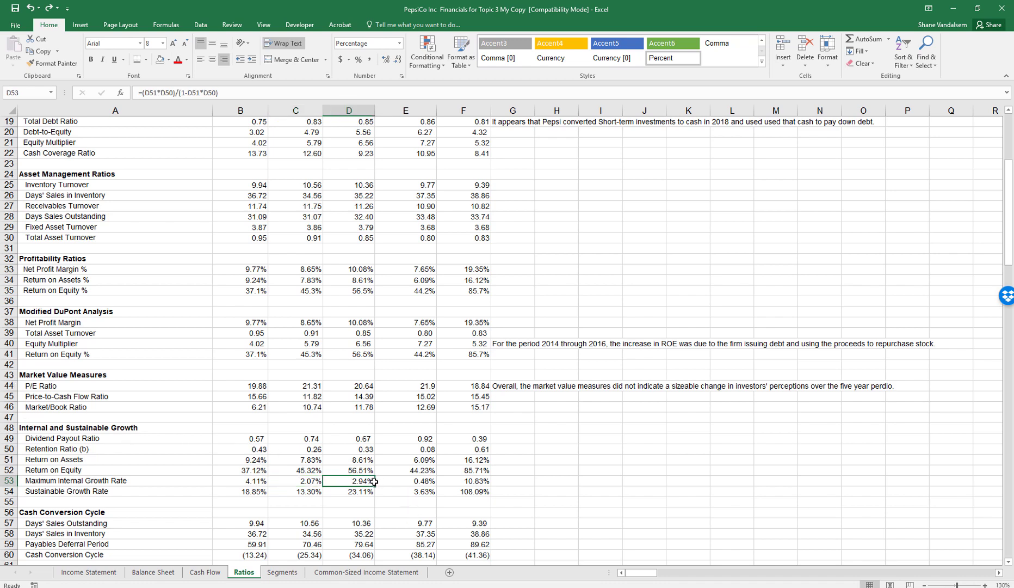
click(370, 449)
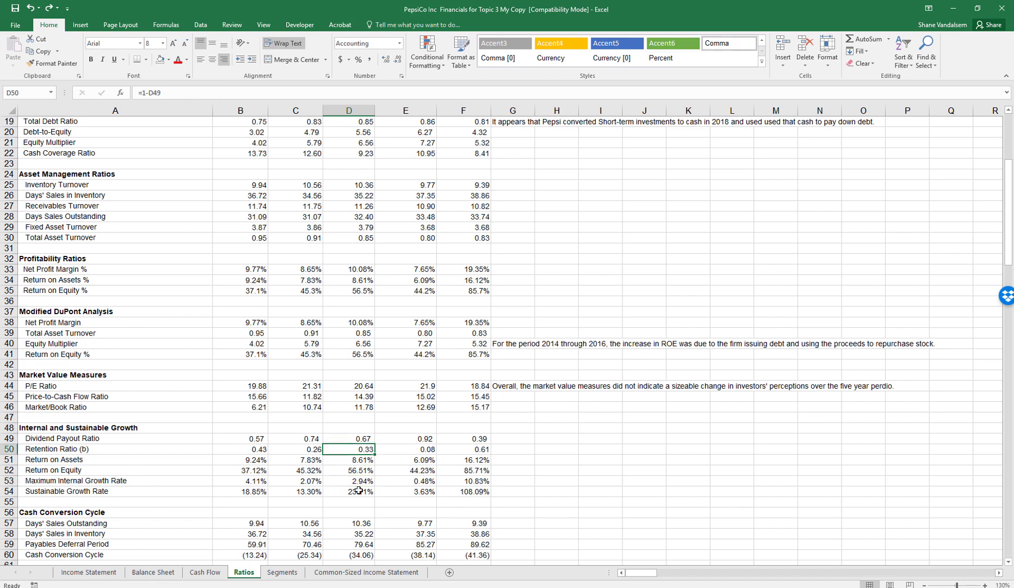
click(360, 460)
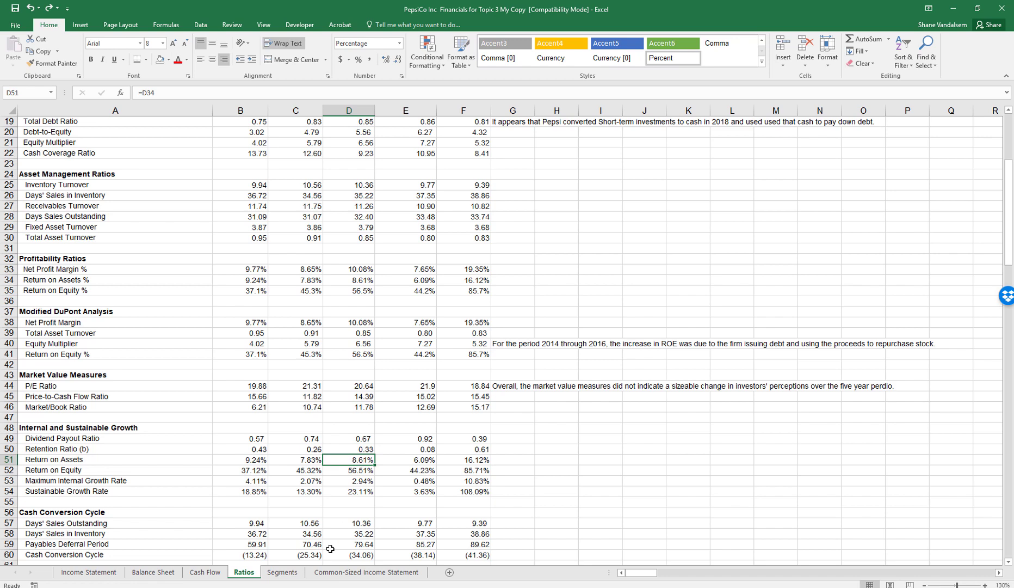
Step: Compare the 2017 Dividend Payout Ratio with the 2017 Retention Ratio under Internal and Sustainable Growth
click(420, 452)
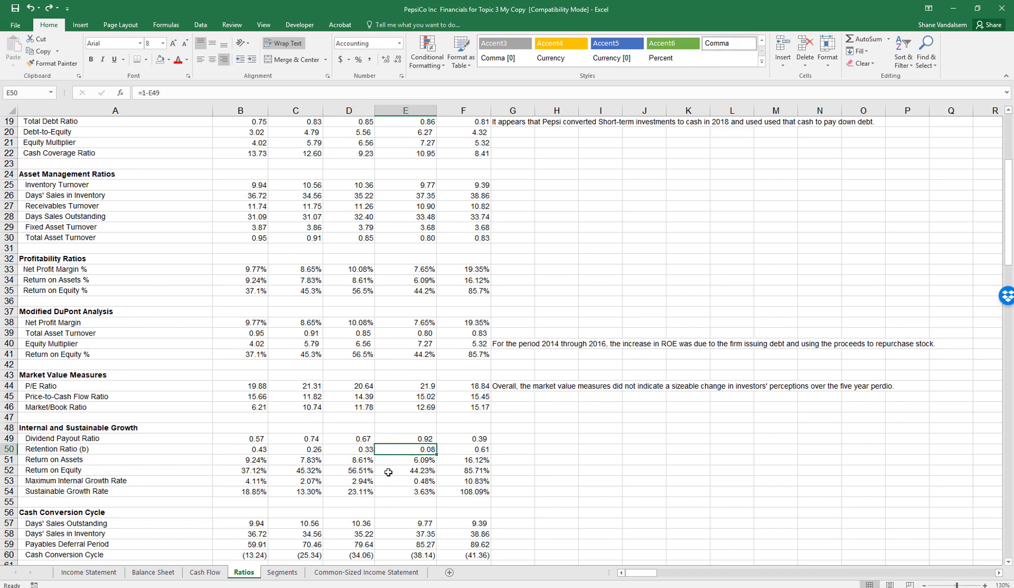
drag(404, 439, 405, 451)
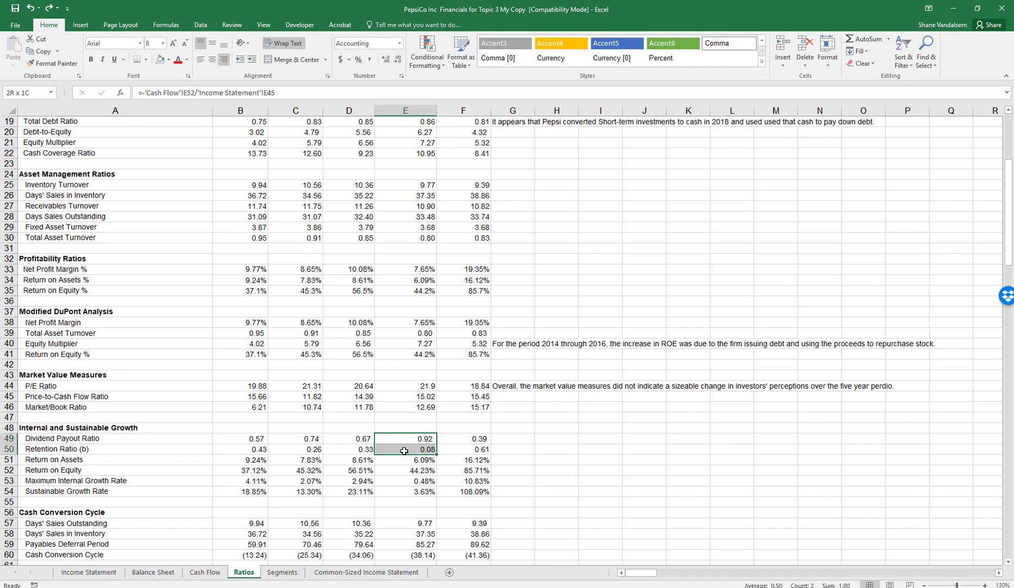
click(404, 450)
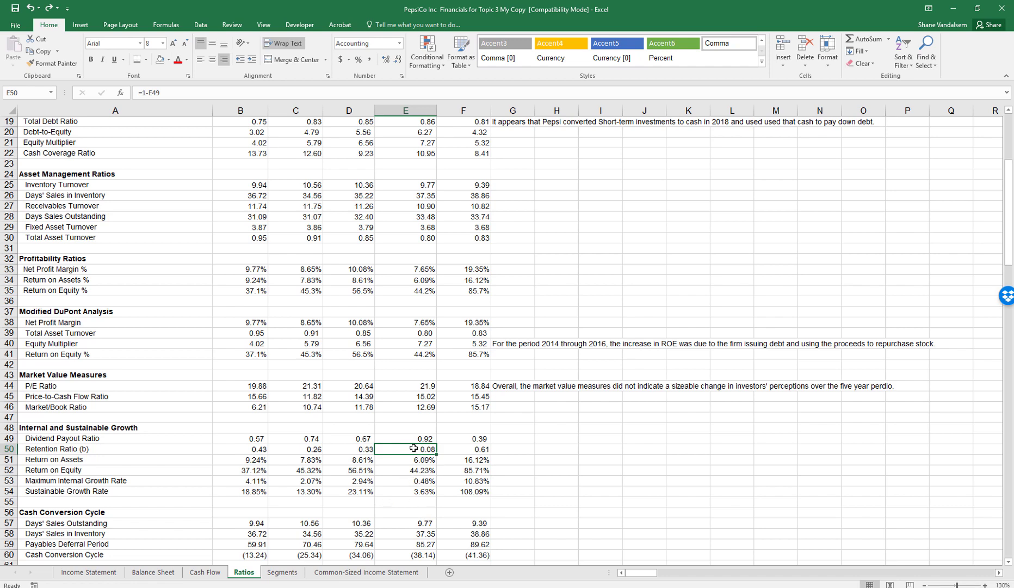
Step: Compare the 2014 and 2018 Sustainable Growth Rates with the 2018 Return on Equity and the Maximum Internal Growth Rates for 2014 through 2018
scroll(419, 441, down, 2)
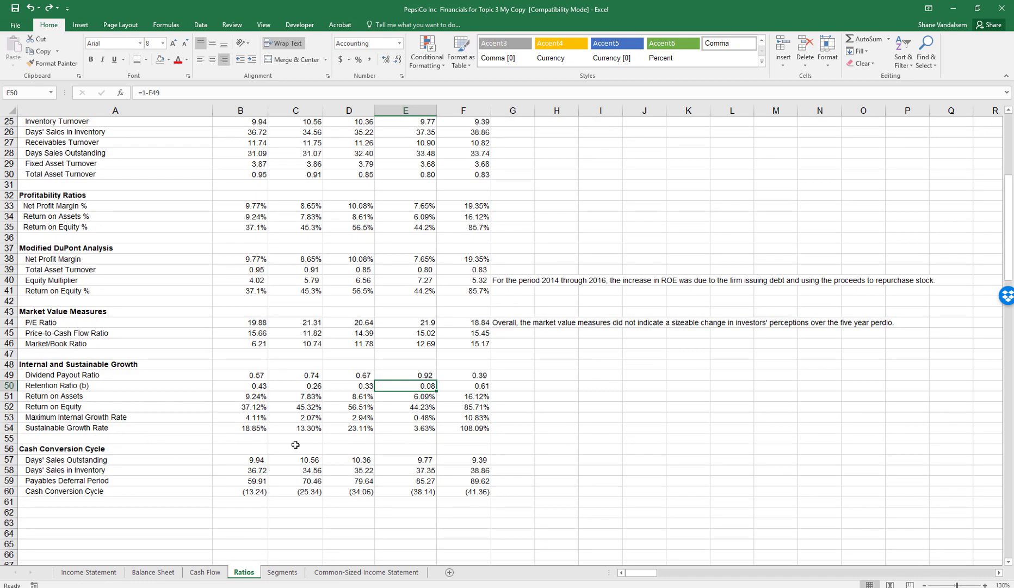
click(263, 428)
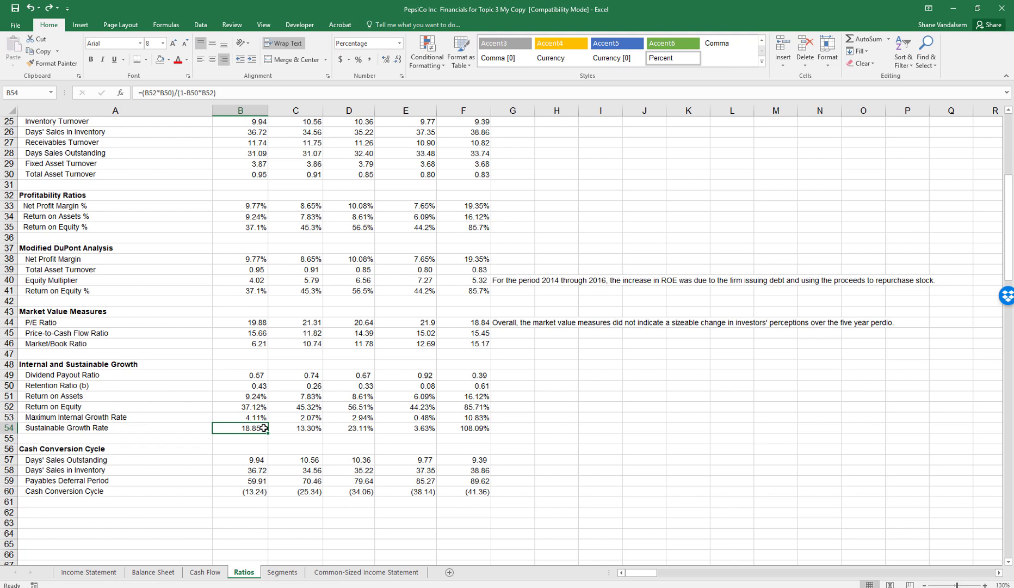
click(479, 429)
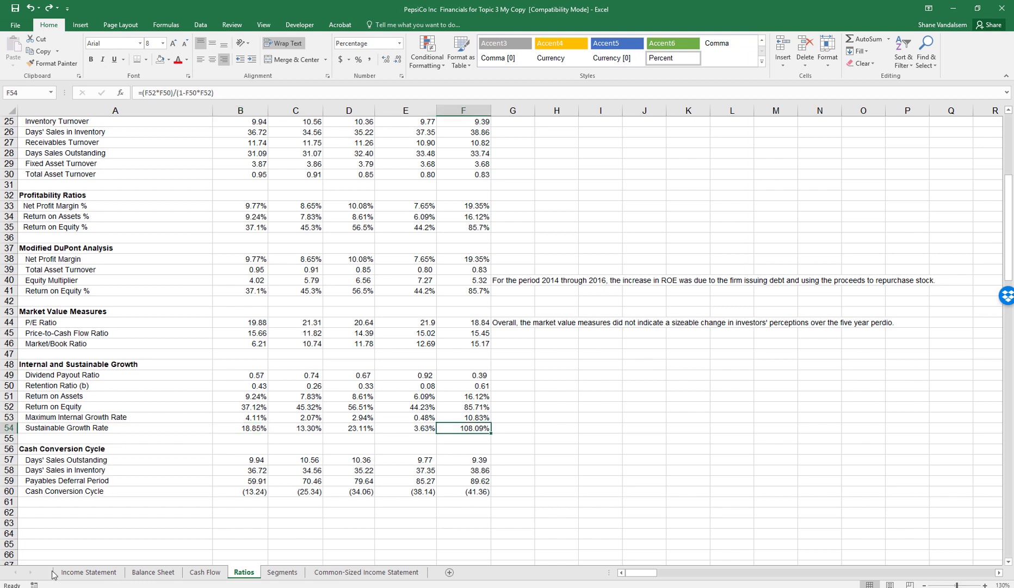
click(463, 408)
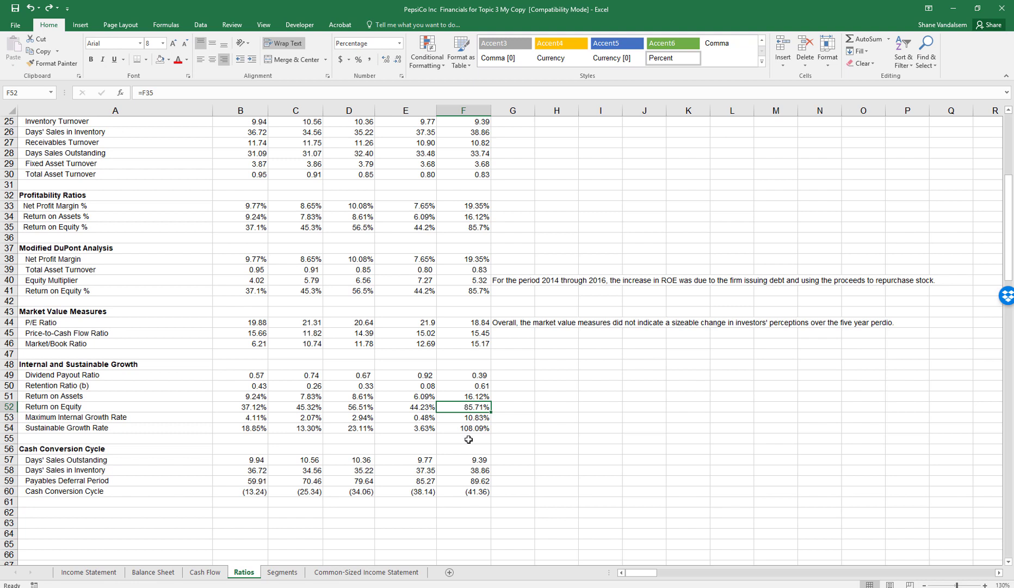
click(466, 428)
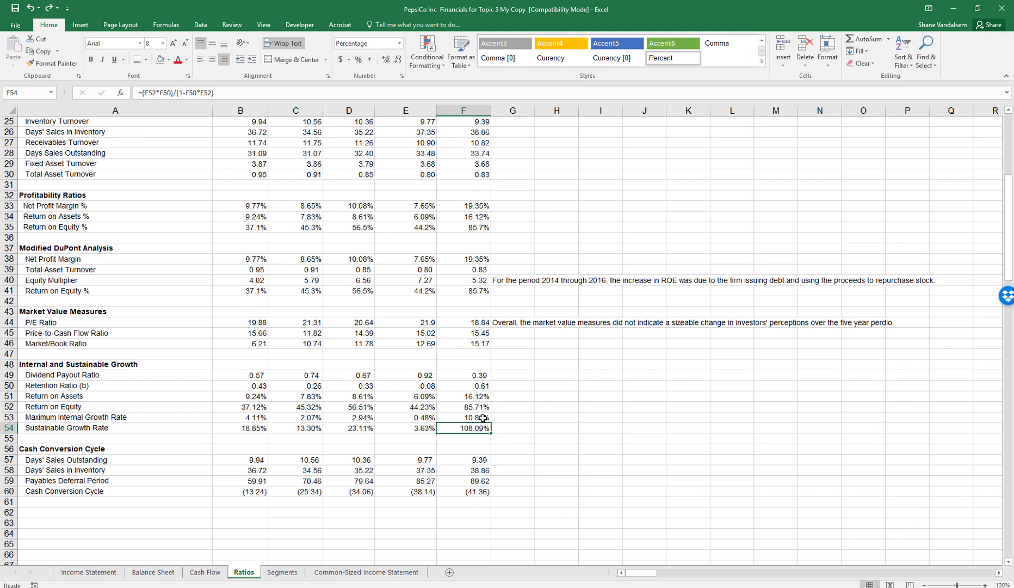
drag(481, 416, 483, 425)
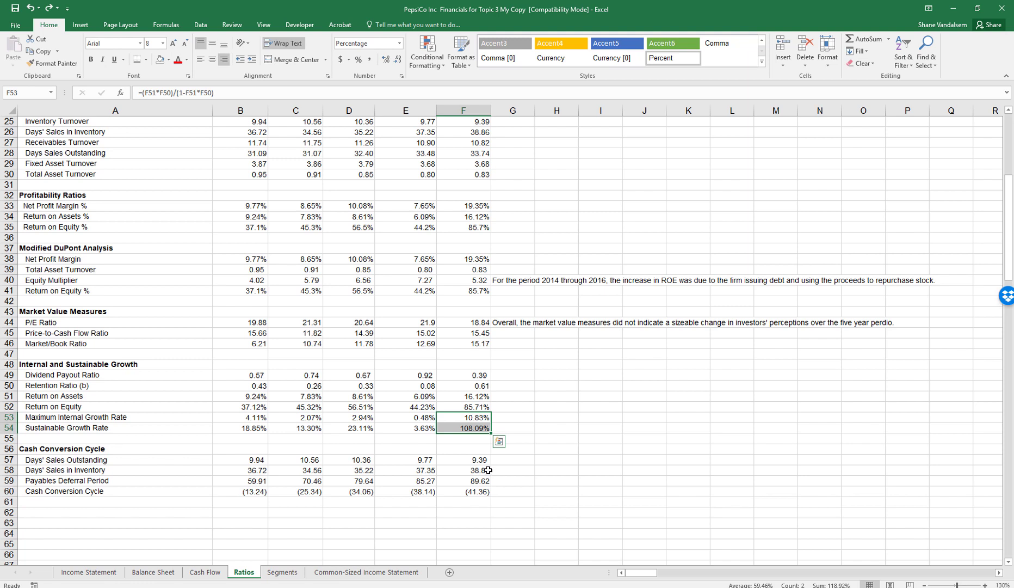
click(413, 442)
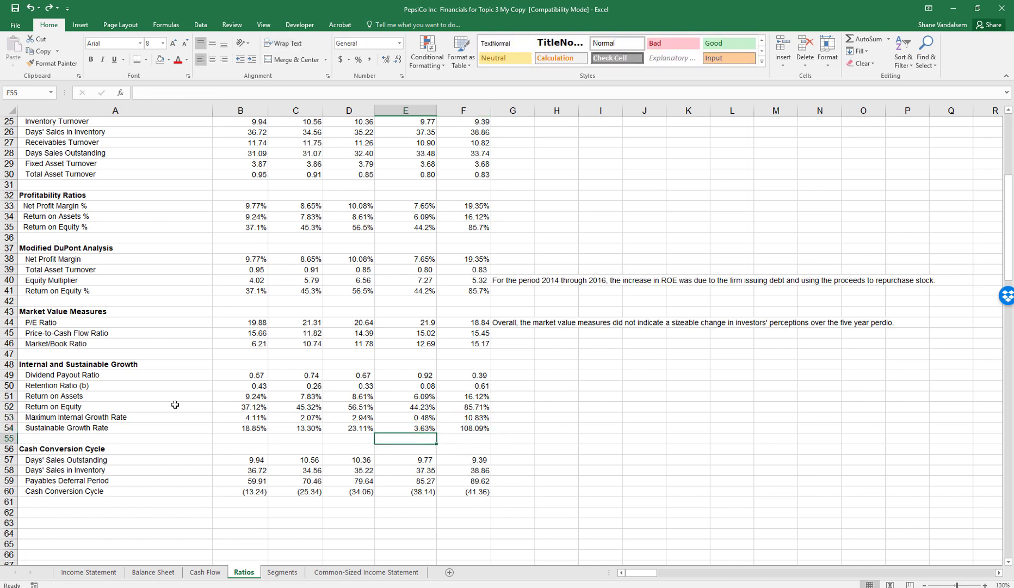
drag(256, 419, 402, 417)
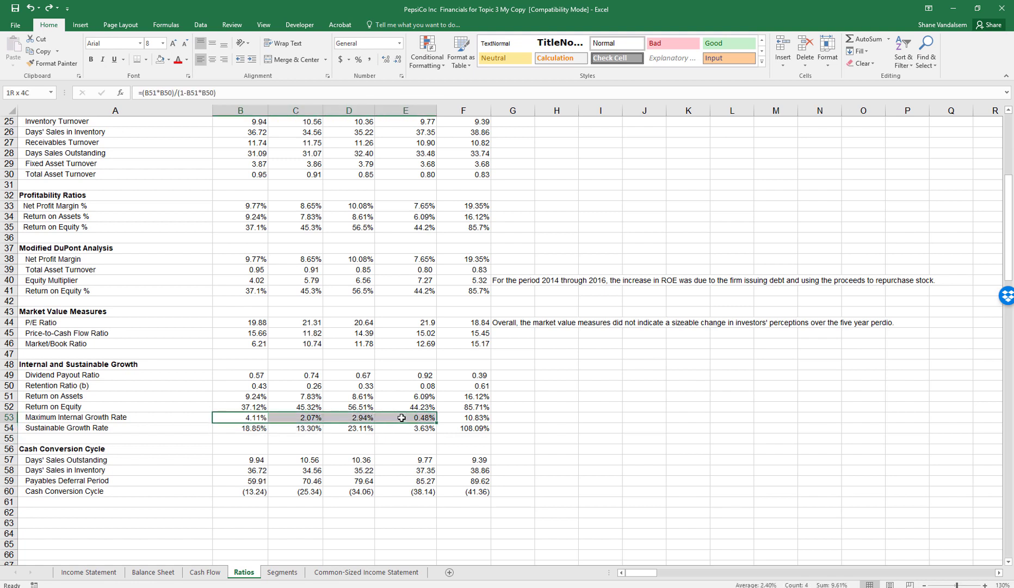
drag(401, 417, 401, 417)
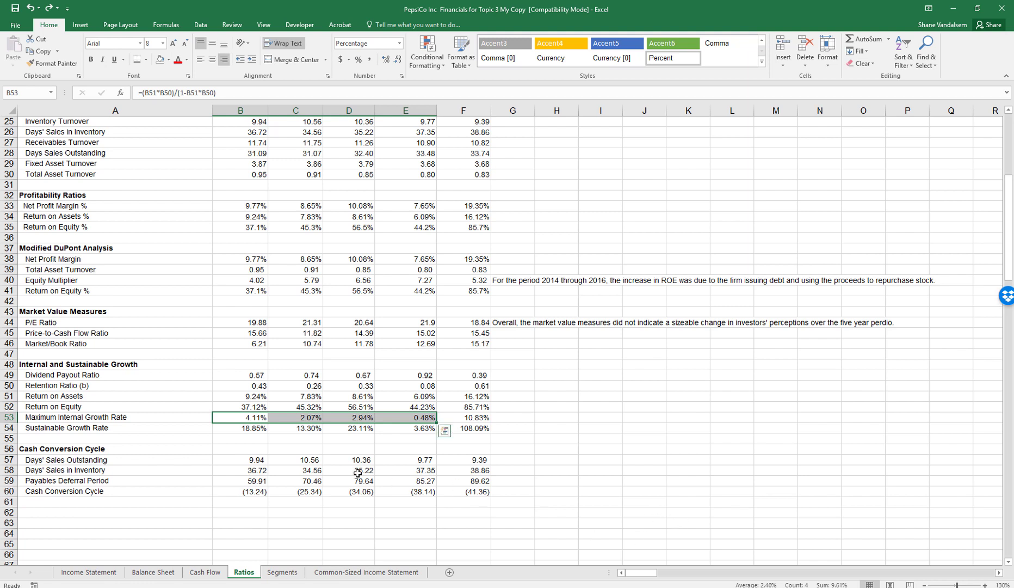
Step: Review Days' Sales in Inventory and Days' Sales Outstanding from 2014 through 2018 under Cash Conversion Cycle
scroll(385, 402, down, 1)
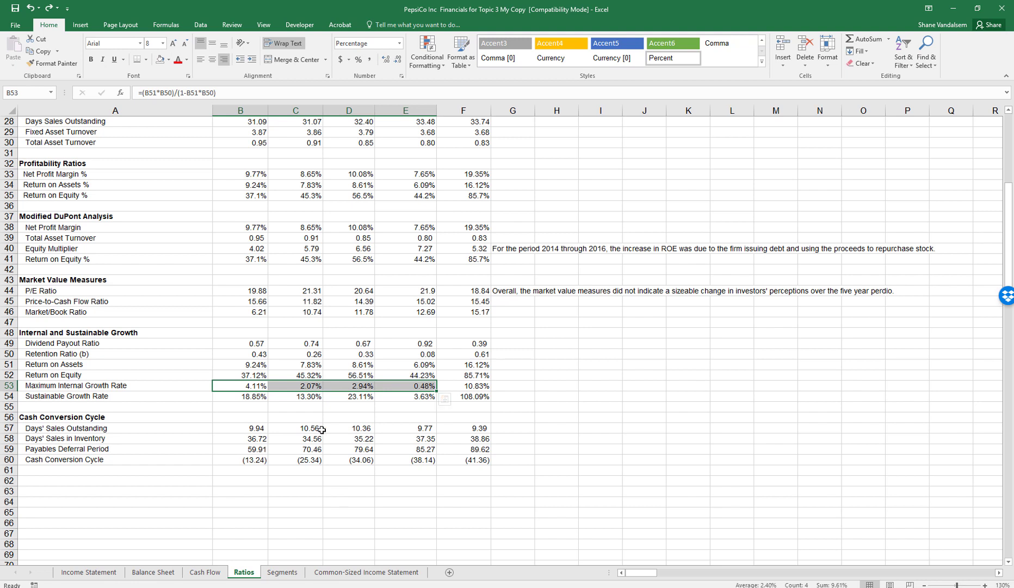
click(256, 440)
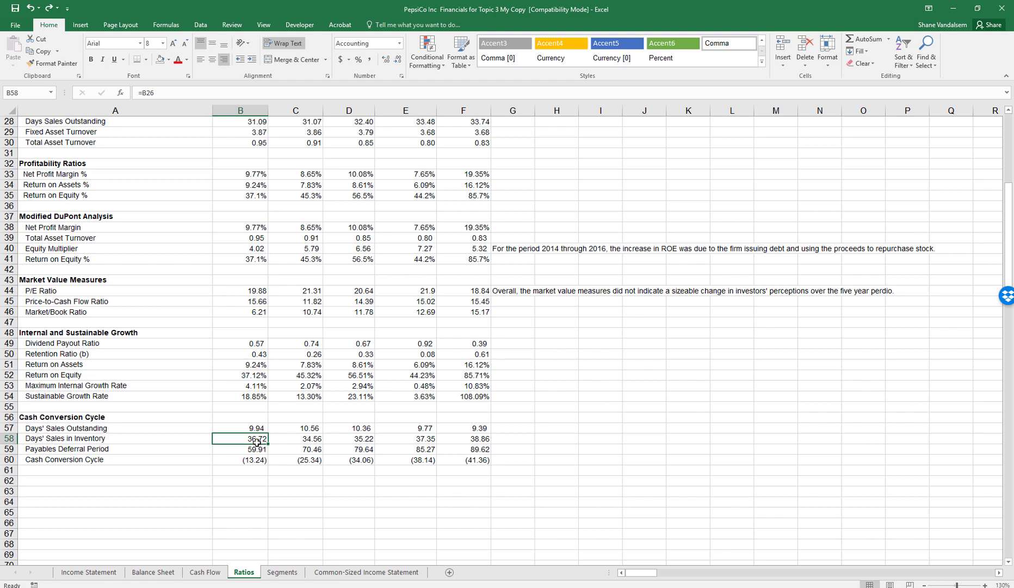
click(467, 437)
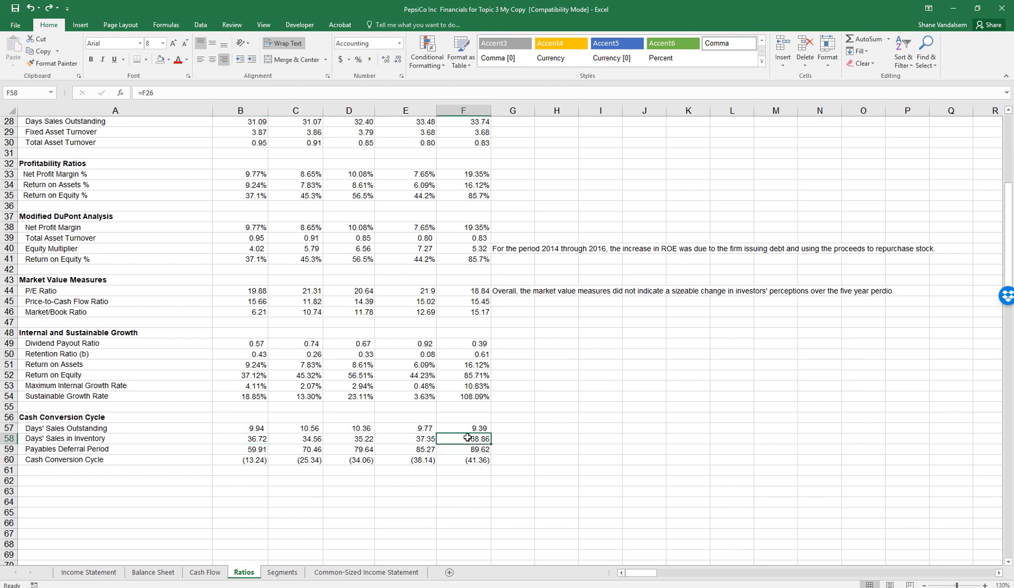
click(241, 439)
drag(271, 438, 453, 438)
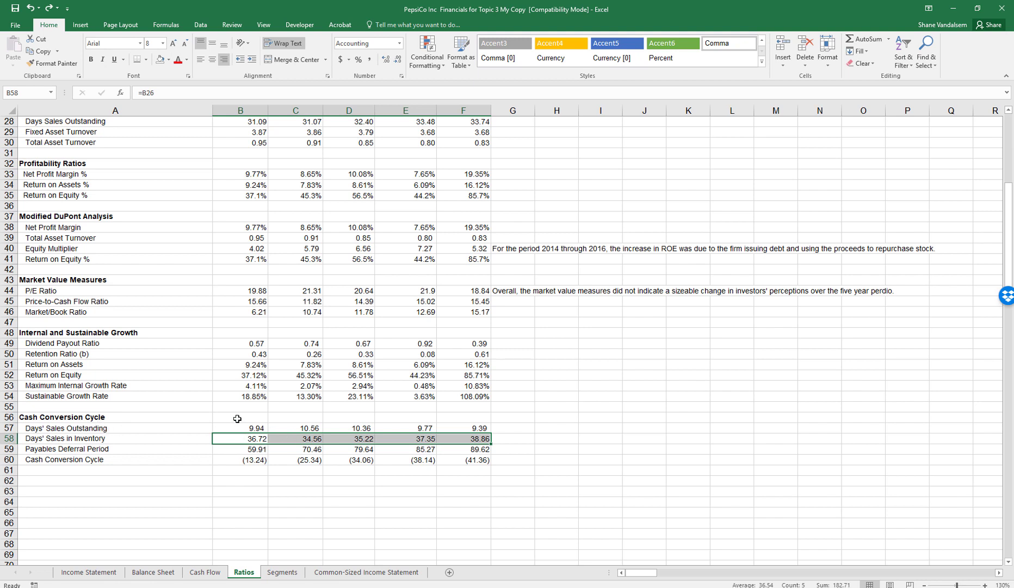
click(248, 427)
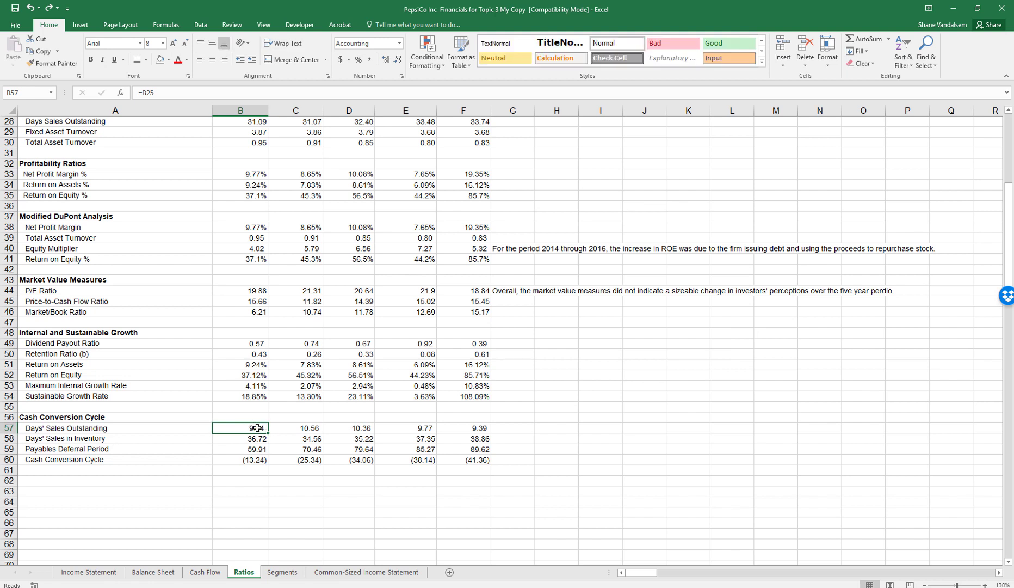
click(450, 430)
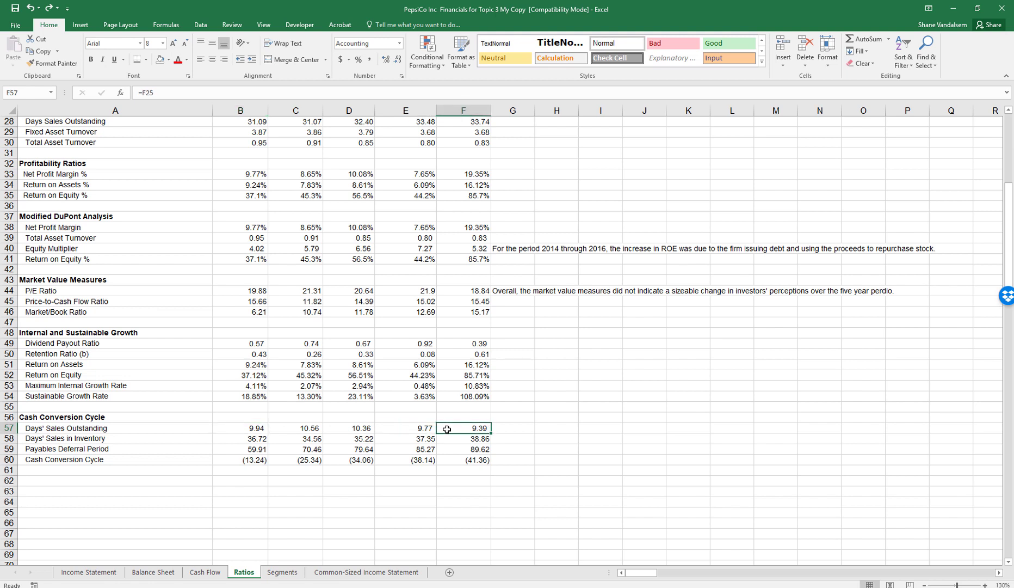
Step: Add the note "For a smaller firm, an analyst would look at the firm's Dun and Bradstreet rating." in G59 beside the Payables Deferral Period
click(253, 451)
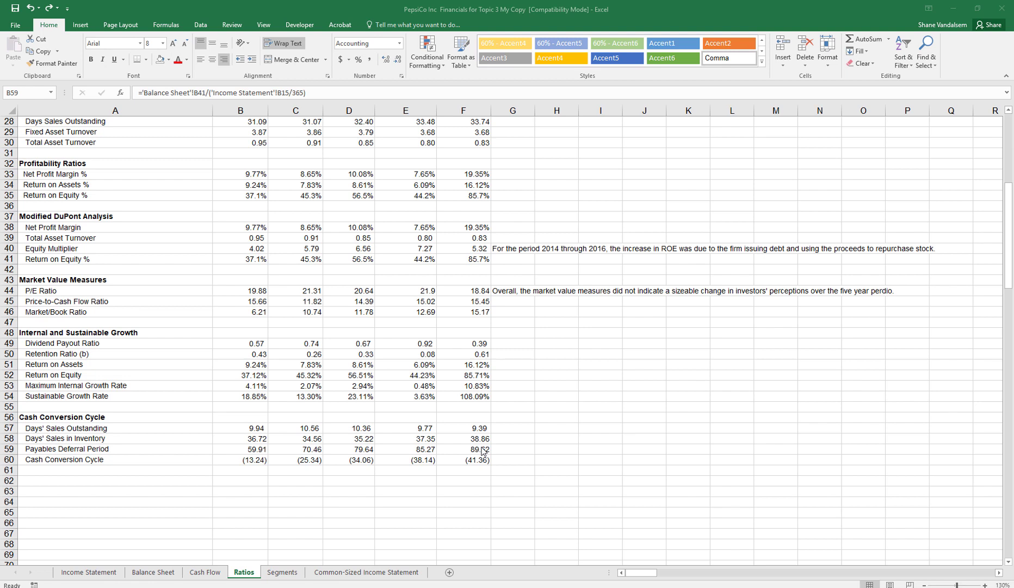
click(516, 449)
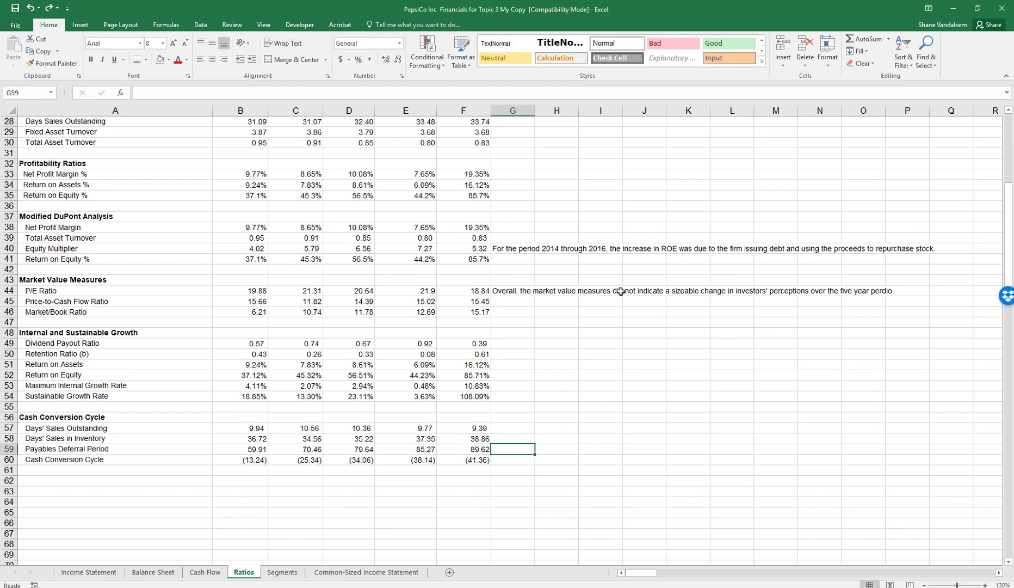
text(For a )
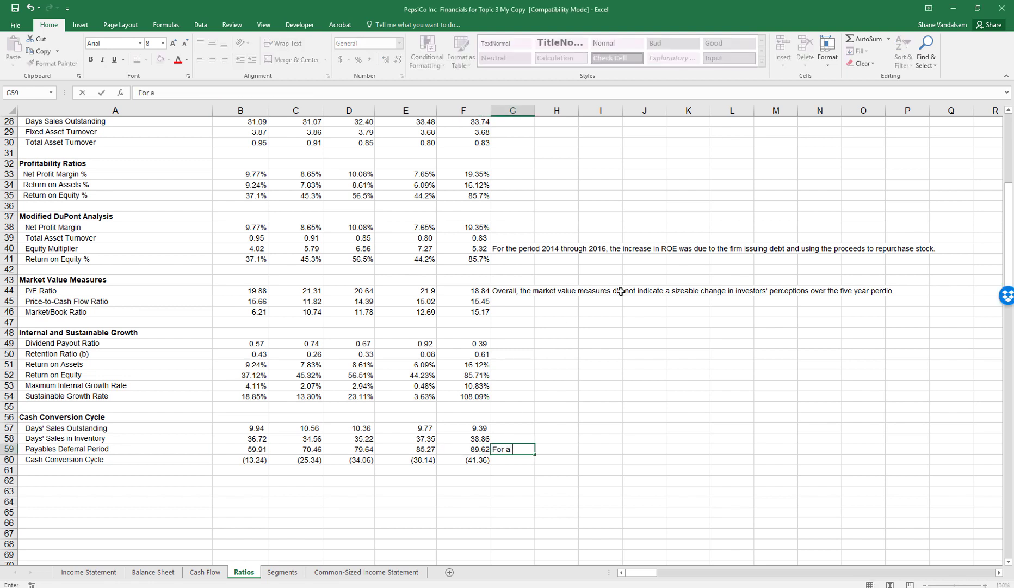
text(samaller firm , an )
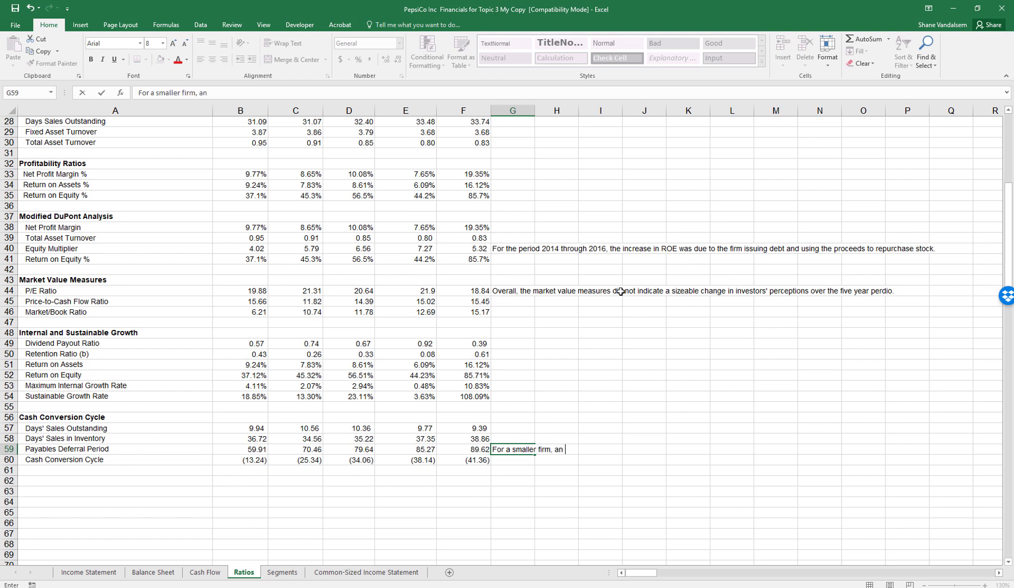
text(analyst would look at the firm)
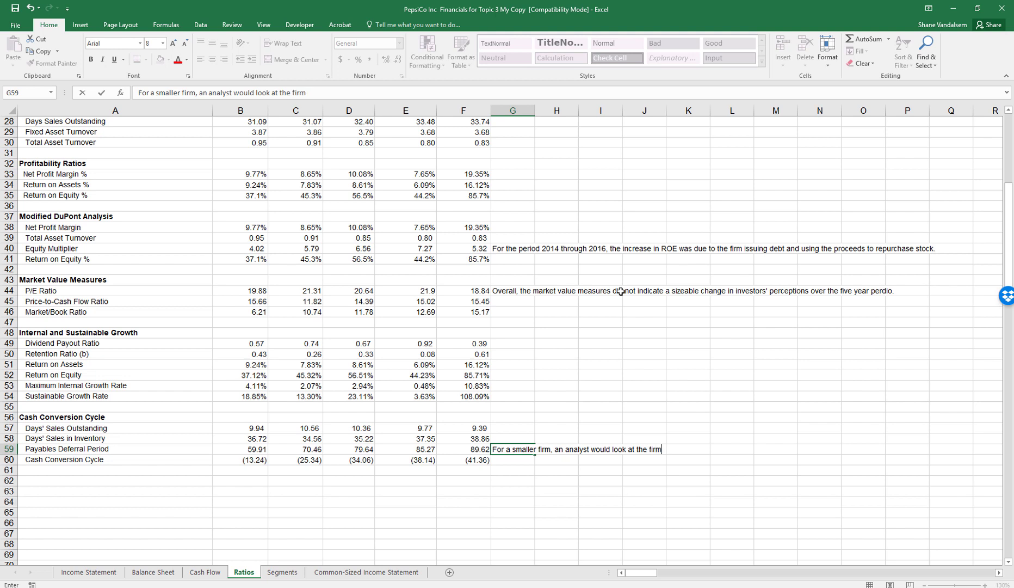
key(BackSpace)
text('s Dun and Brabrs)
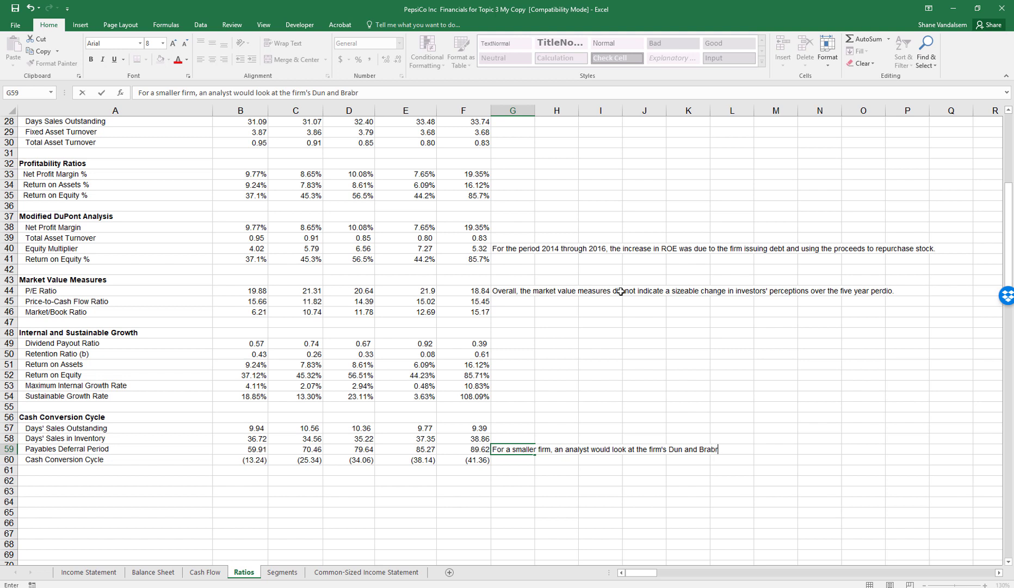
key(BackSpace)
key(BackSpace)
key(BackSpace)
text(dstreet)
text( ratigns)
key(BackSpace)
key(BackSpace)
key(BackSpace)
text(ng.)
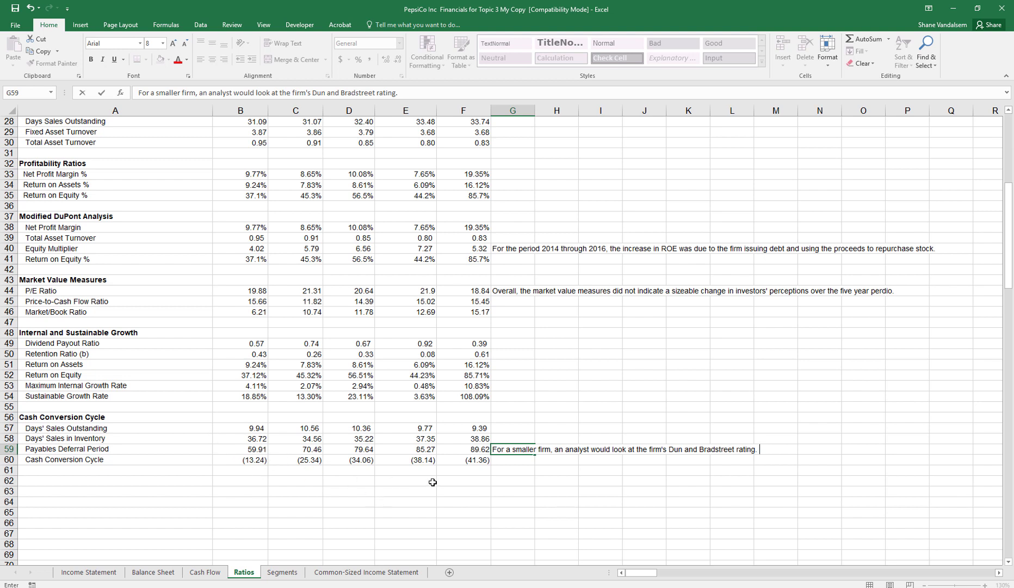
Step: Compare the Cash Conversion Cycle for 2014 with the one for 2018
click(248, 458)
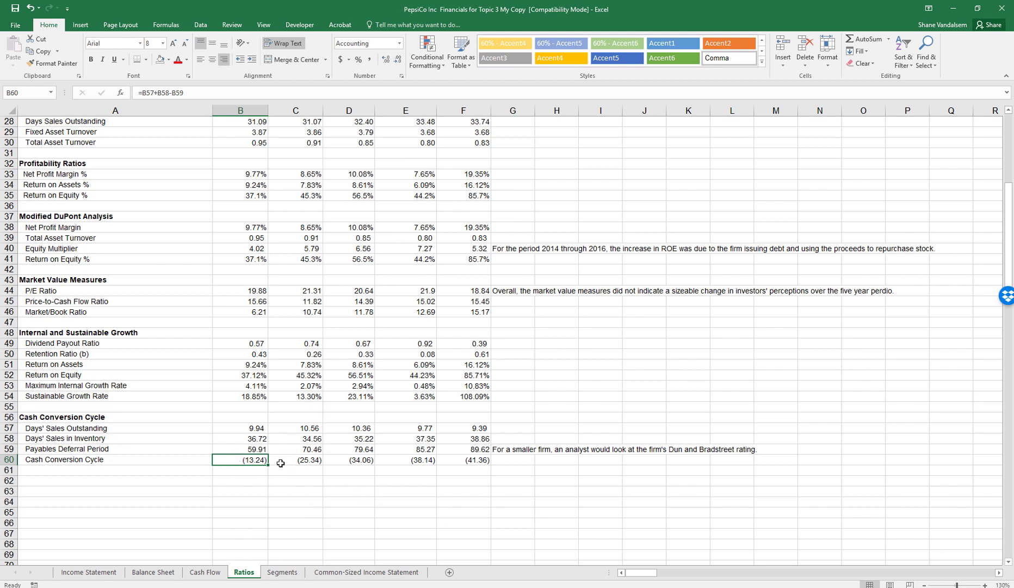
click(468, 459)
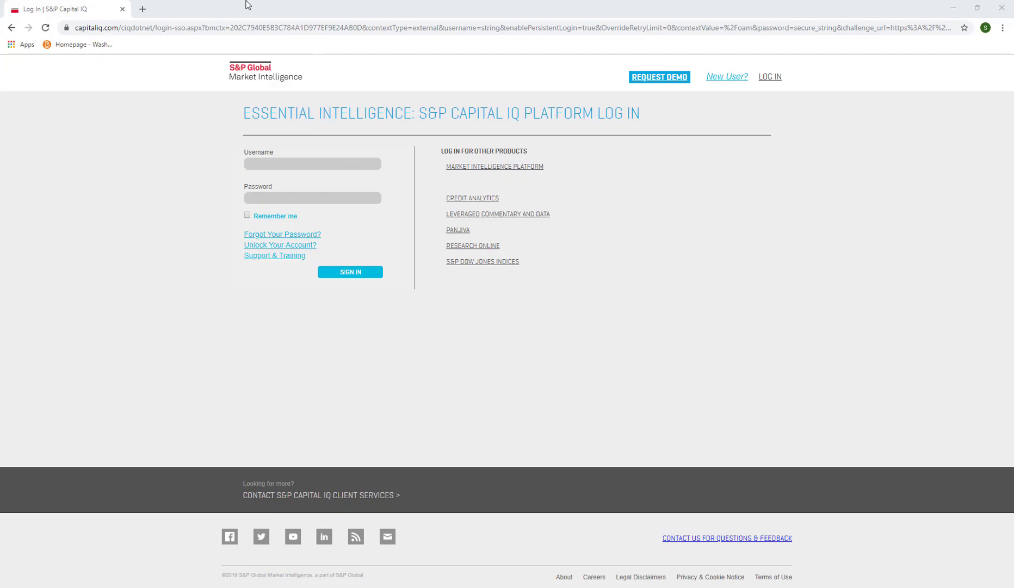
Step: Log in to S&P Capital IQ by filling in the saved username and entering the account password
click(376, 167)
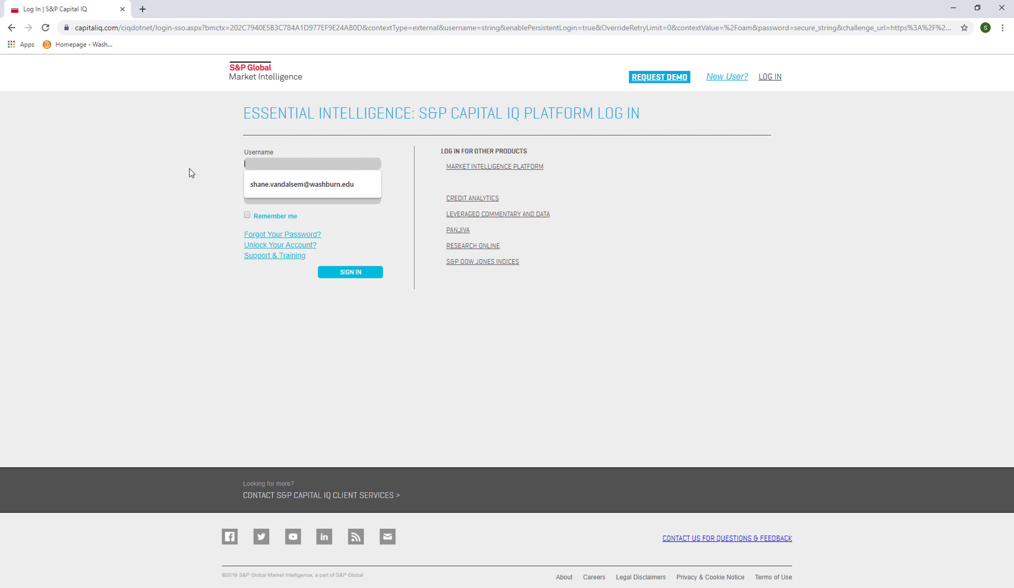
click(253, 188)
click(269, 197)
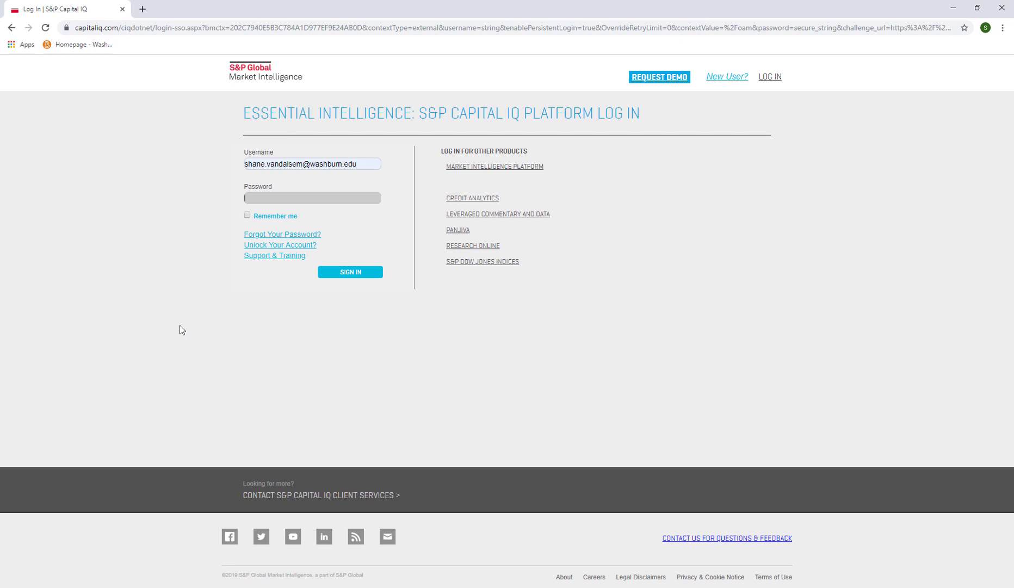
click(268, 202)
text(••••)
click(349, 276)
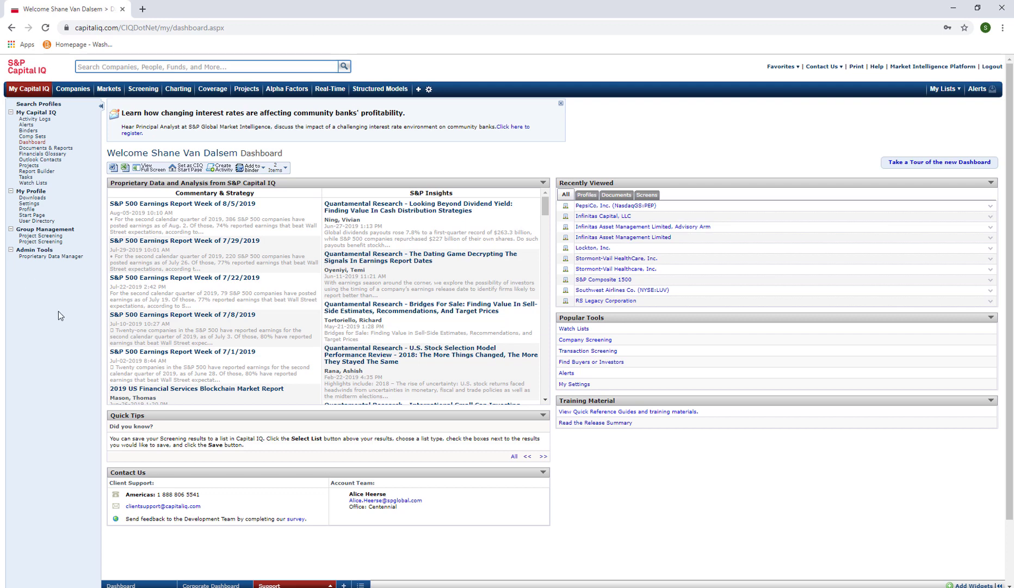
Step: Open the PepsiCo, Inc. (NasdaqGS:PEP) company profile and bring up its Income Statement under Financials/Valuation
click(114, 66)
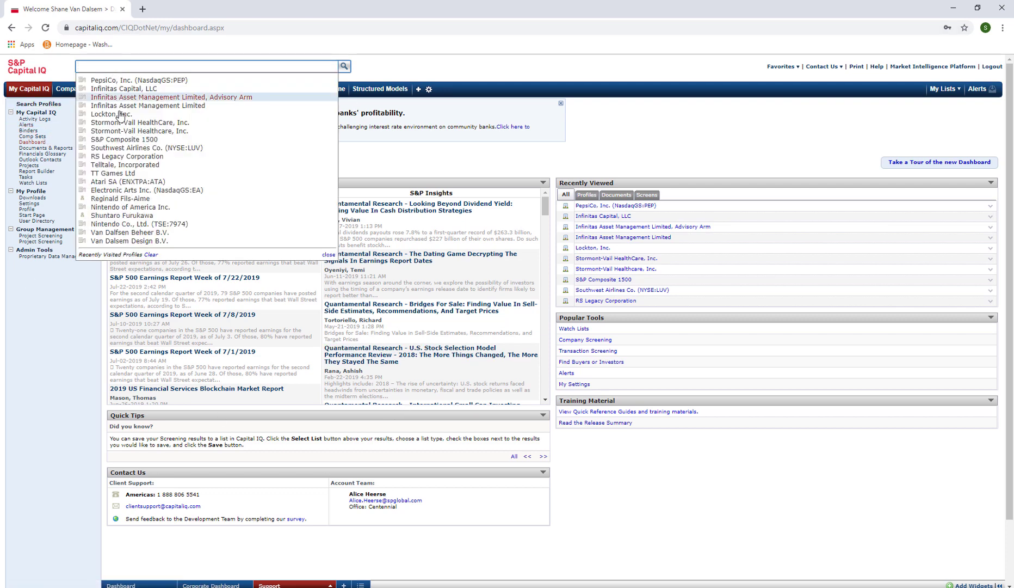
click(114, 80)
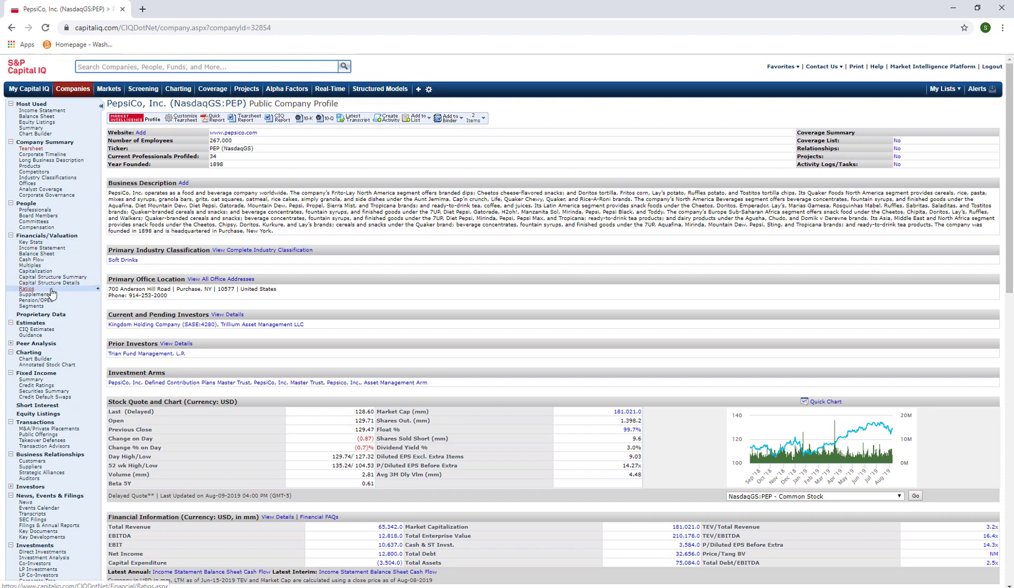
click(34, 249)
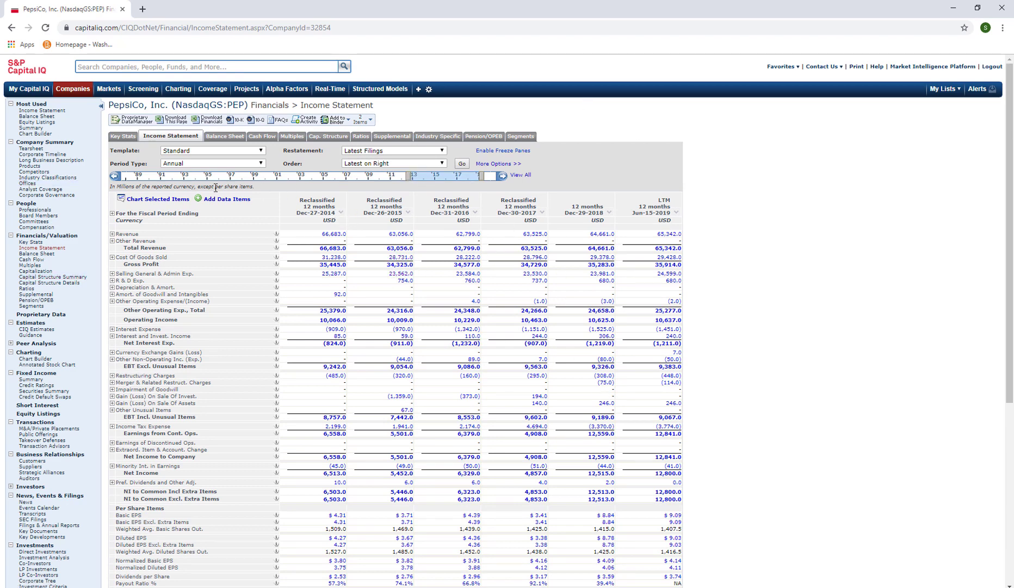
Step: Extend the annual Income Statement's period range back to fiscal 1989 and look through its line items
click(114, 175)
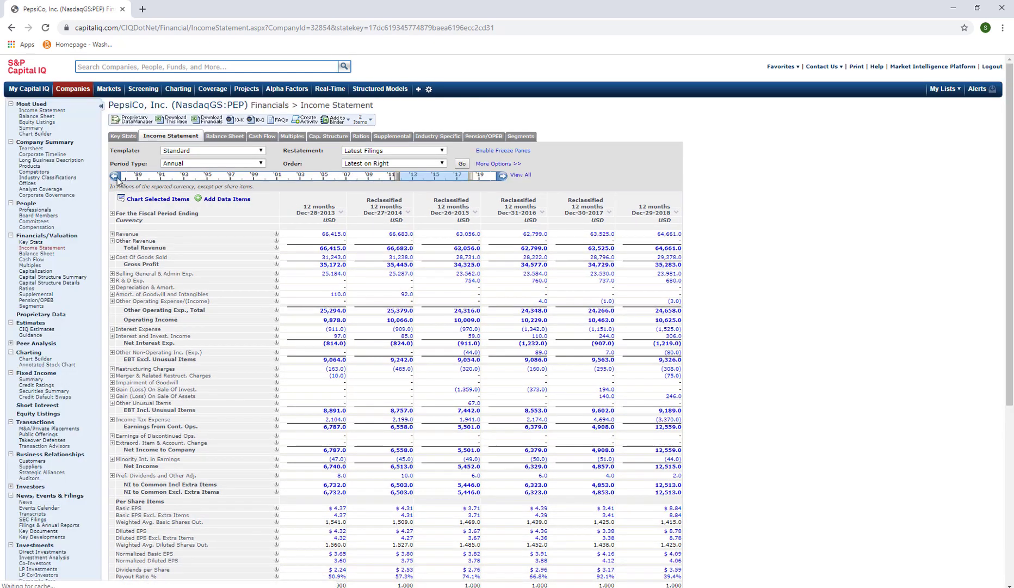
drag(401, 175, 112, 187)
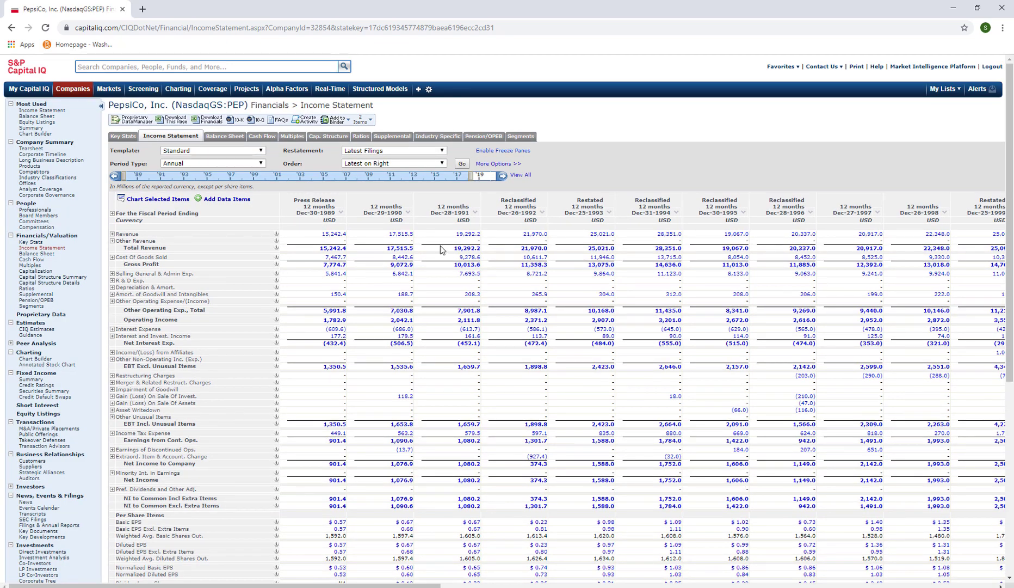
scroll(442, 251, down, 5)
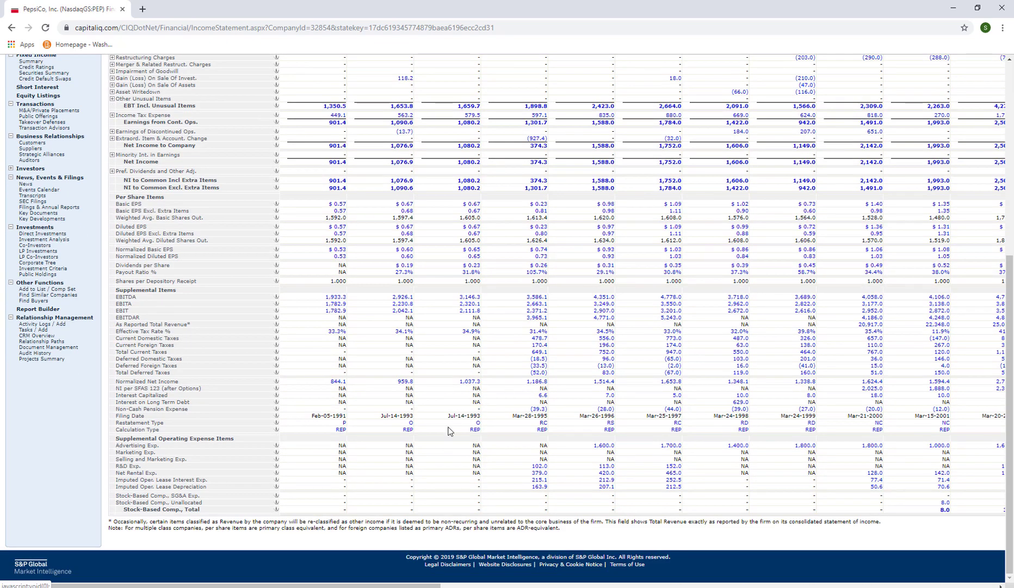
drag(352, 584, 105, 316)
scroll(105, 316, up, 6)
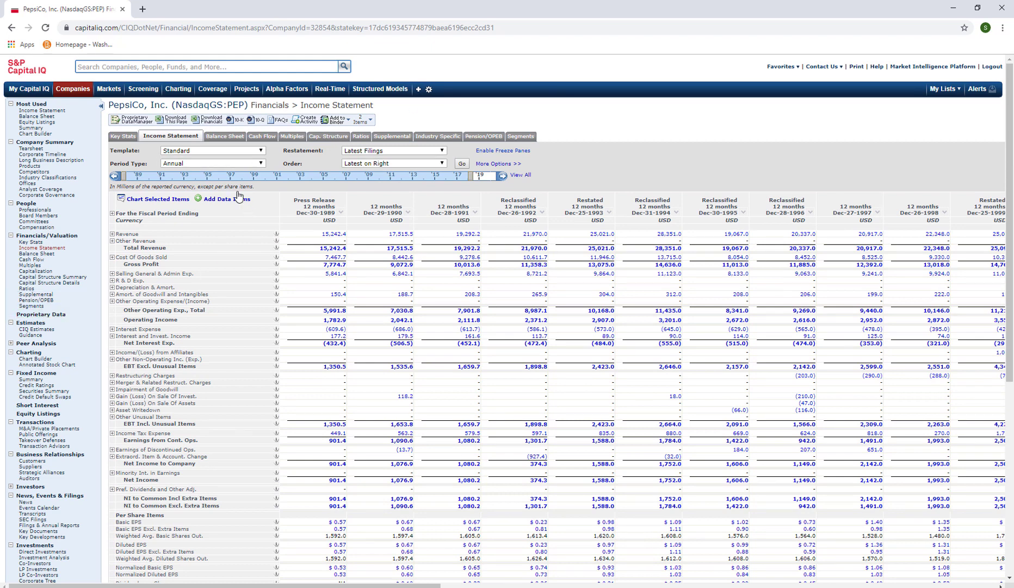
Step: Download PepsiCo's full financials as a workbook, open it in Excel and enable editing
click(205, 123)
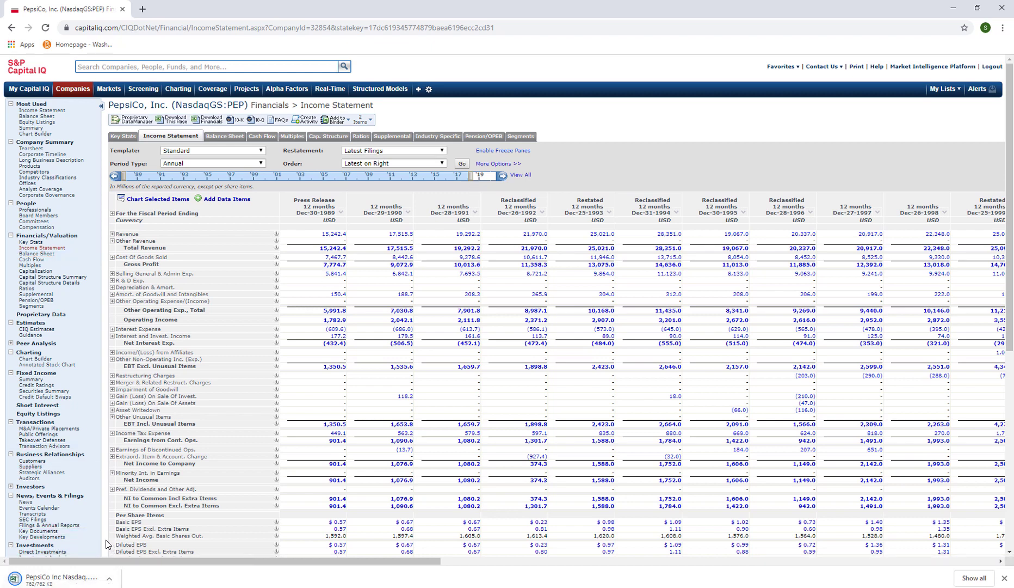
click(72, 580)
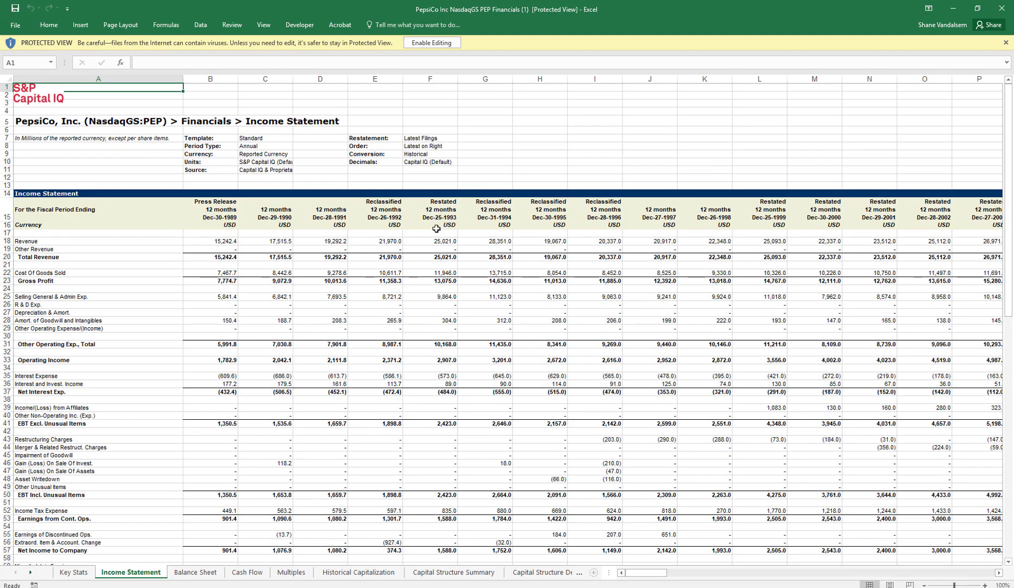
click(433, 44)
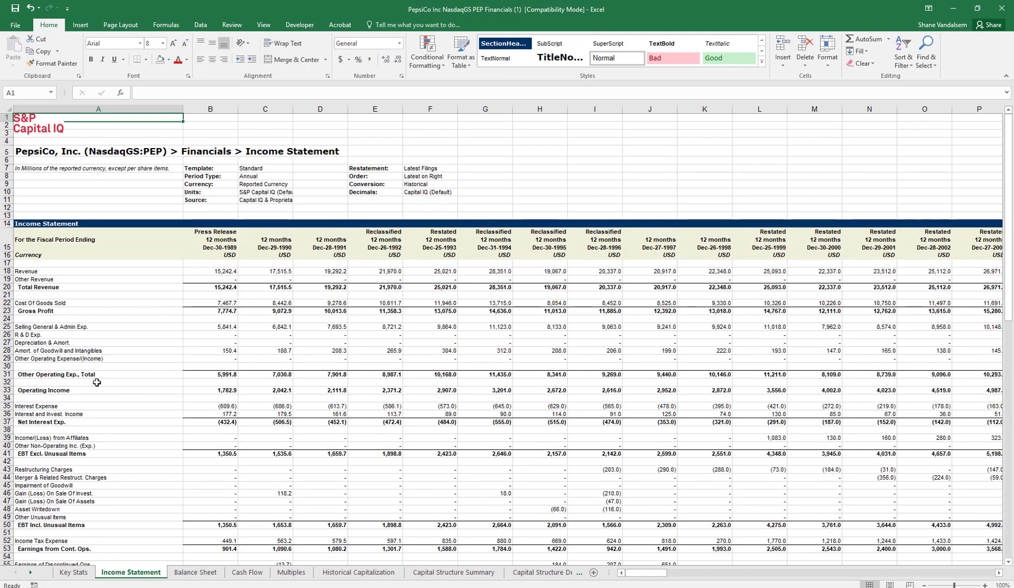
Step: Examine the downloaded Income Statement across its years, followed by the Balance Sheet, Cash Flow and Multiples sheets
click(222, 271)
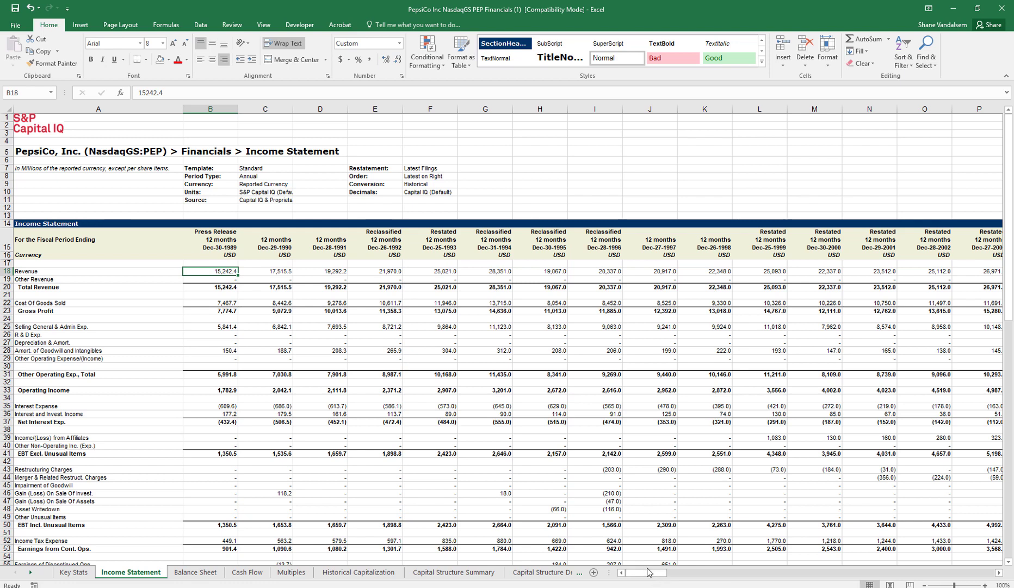
drag(635, 572, 649, 573)
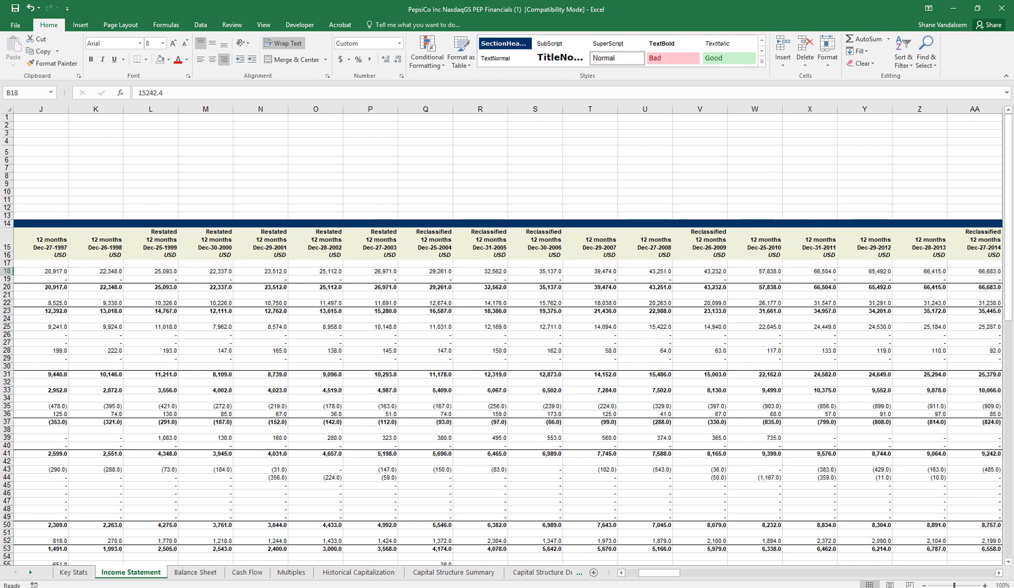
drag(645, 573, 627, 573)
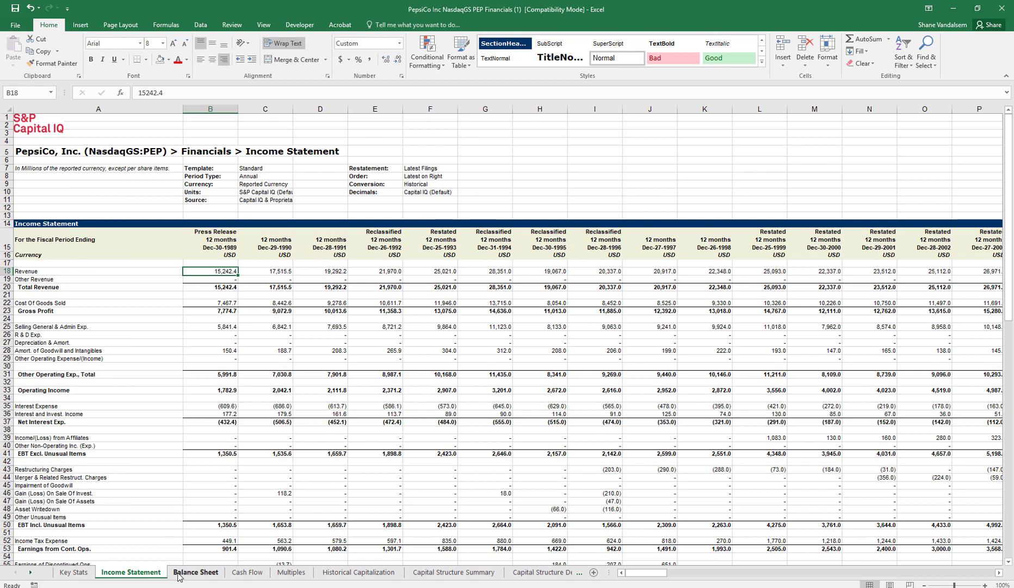
click(196, 572)
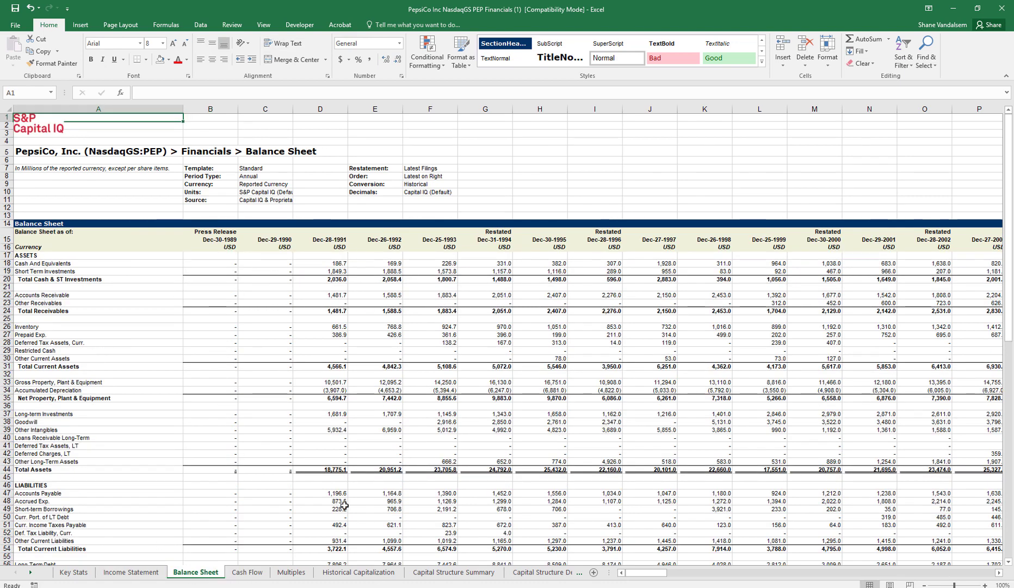
click(240, 573)
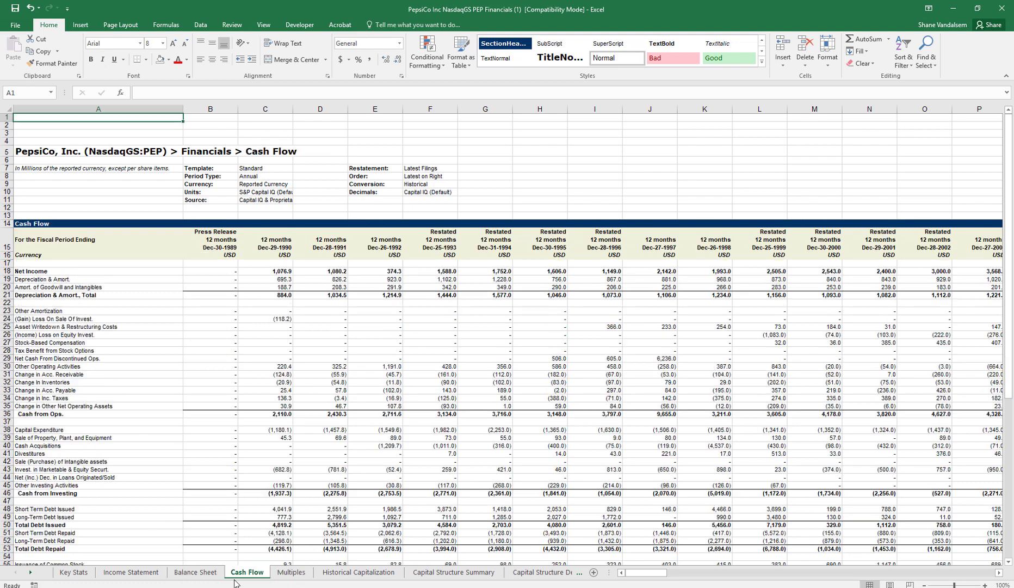
click(277, 577)
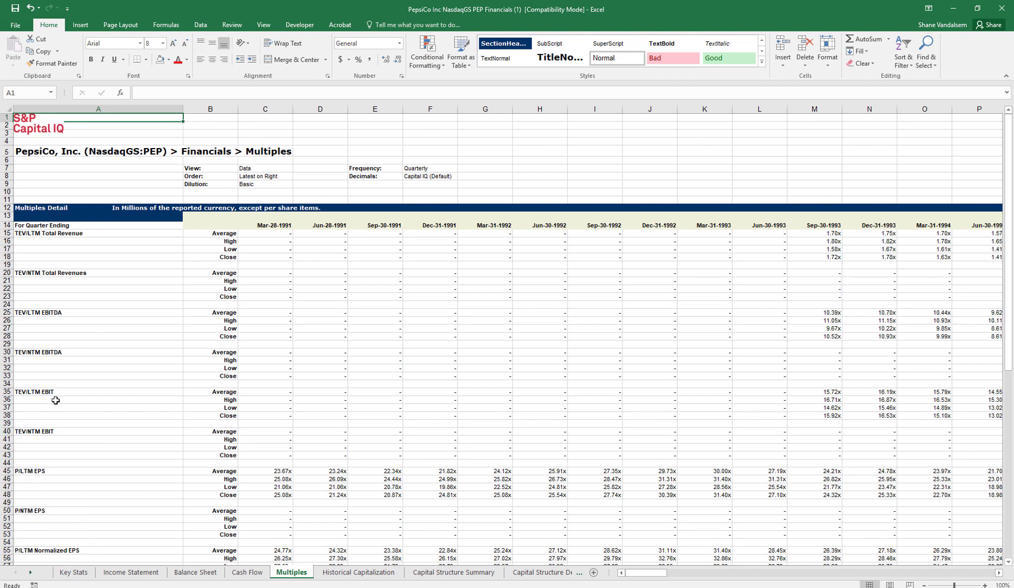
Step: Switch back to Capital IQ in the browser and review PepsiCo's S&P Credit Ratings and Fixed Income Summary
click(953, 8)
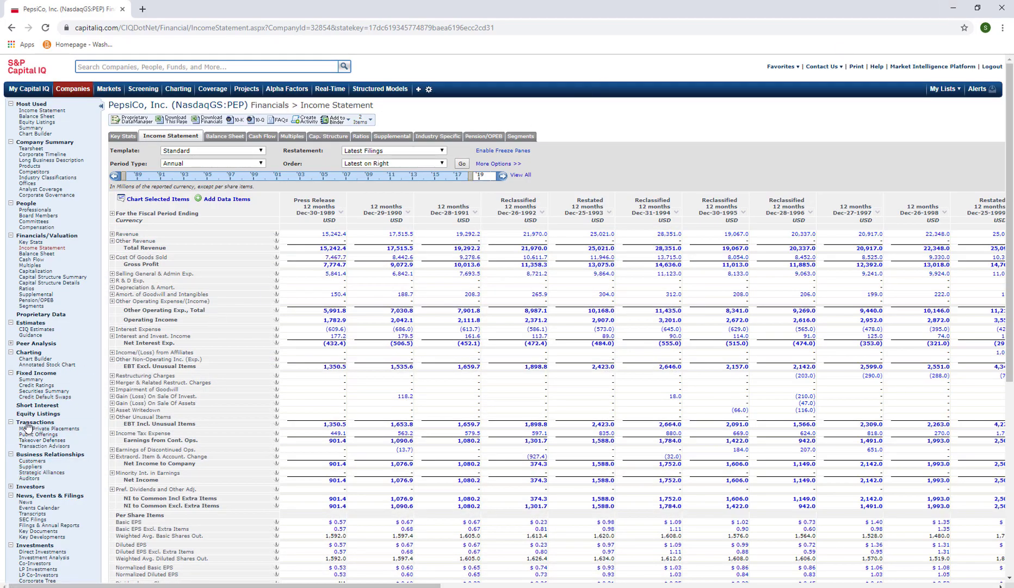
click(34, 385)
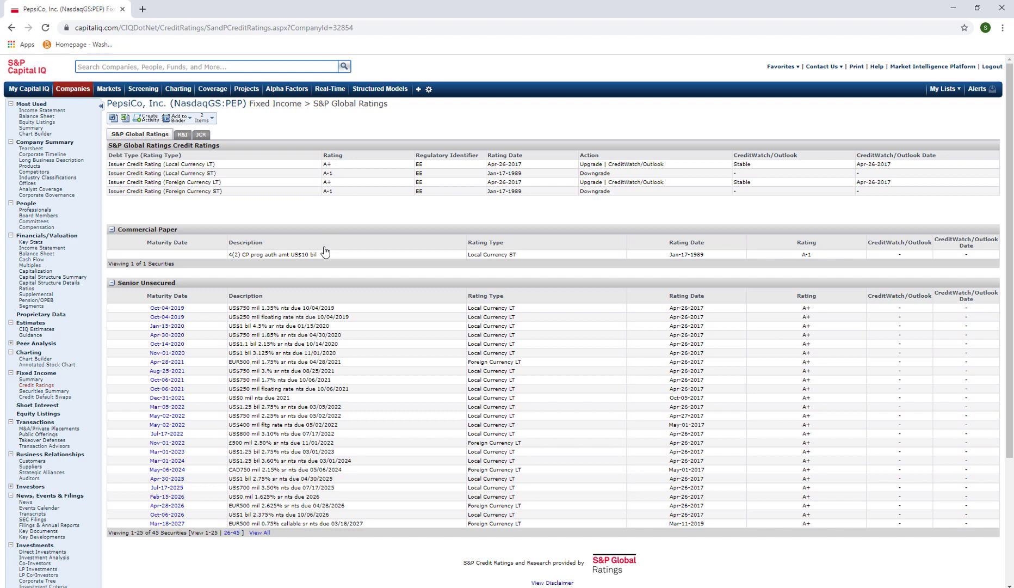
click(31, 381)
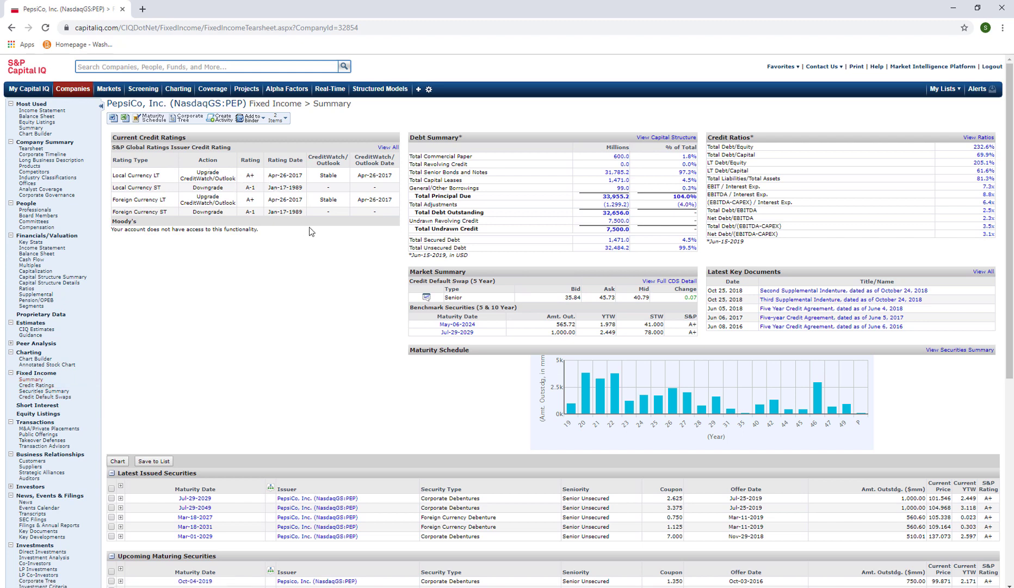
scroll(626, 271, down, 2)
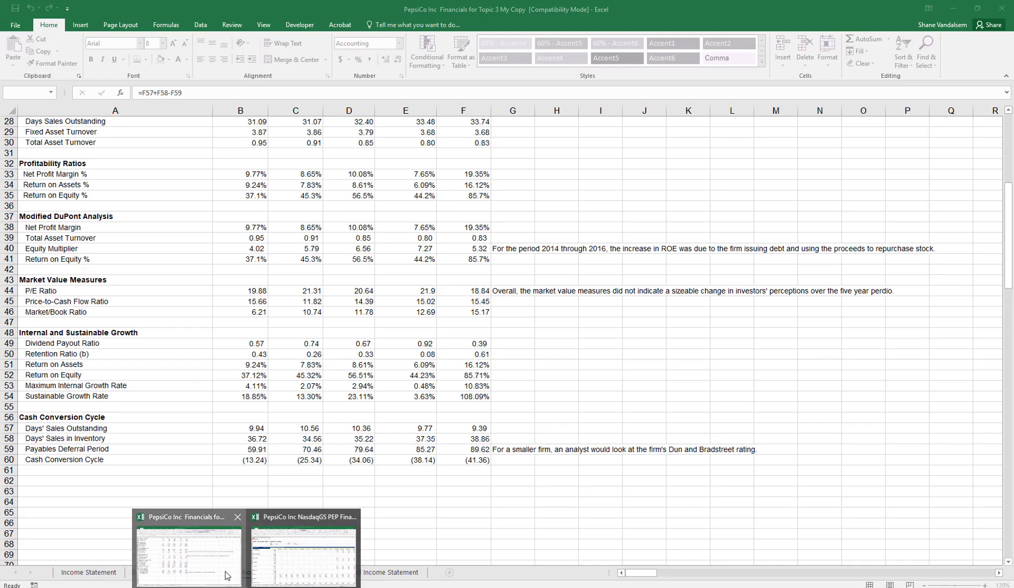
Step: Switch to the Topic 3 ratios workbook in Excel and review the ratios, including 2016 Inventory Turnover and Days' Sales in Inventory
click(227, 576)
click(286, 426)
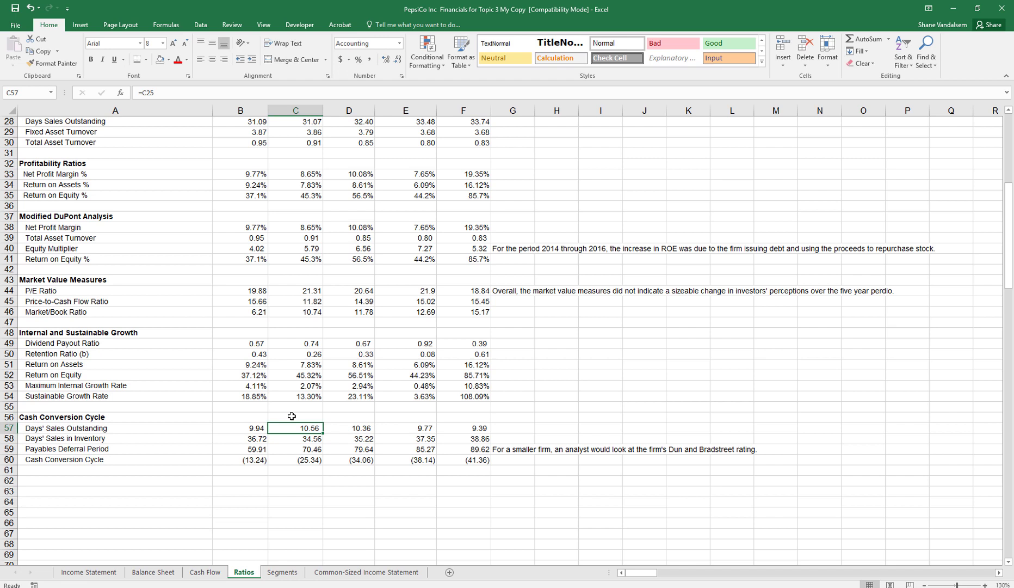
click(322, 369)
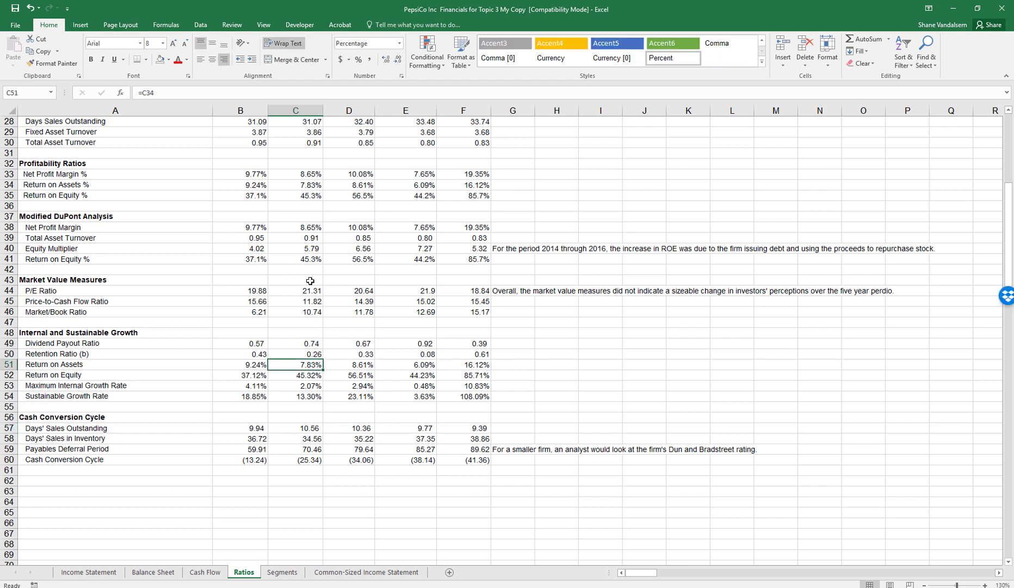
click(310, 238)
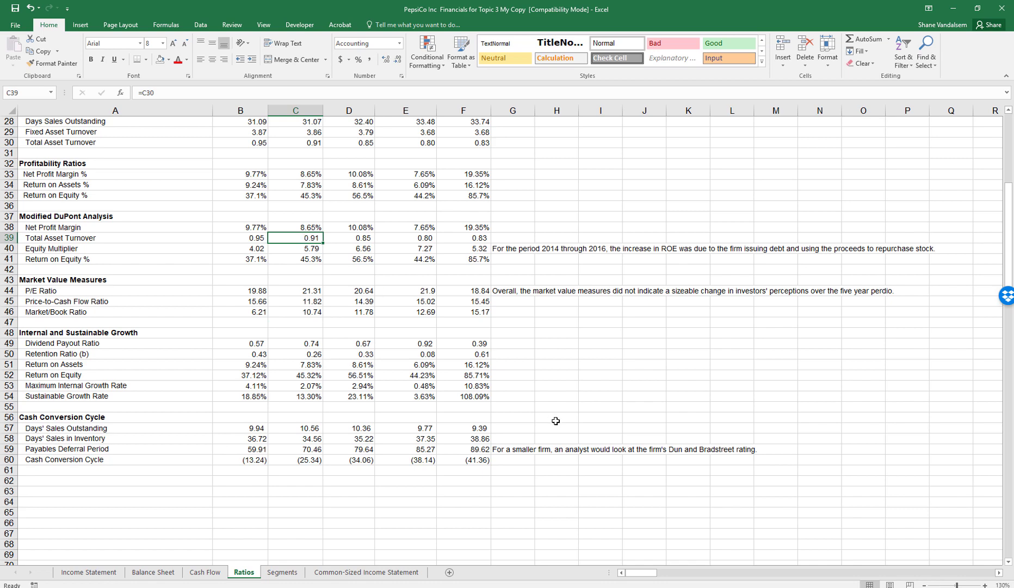
scroll(555, 419, up, 7)
click(349, 321)
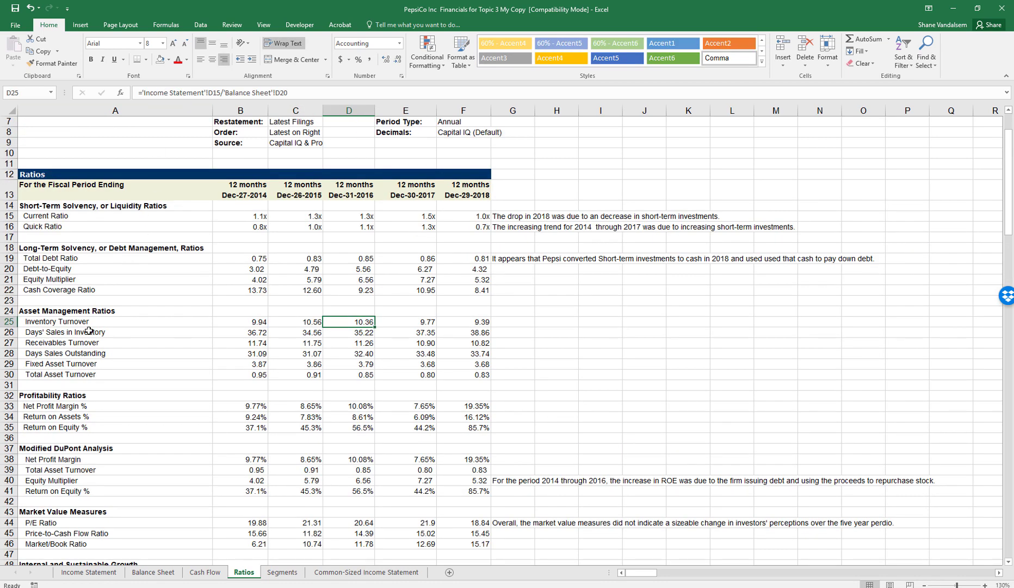
click(347, 333)
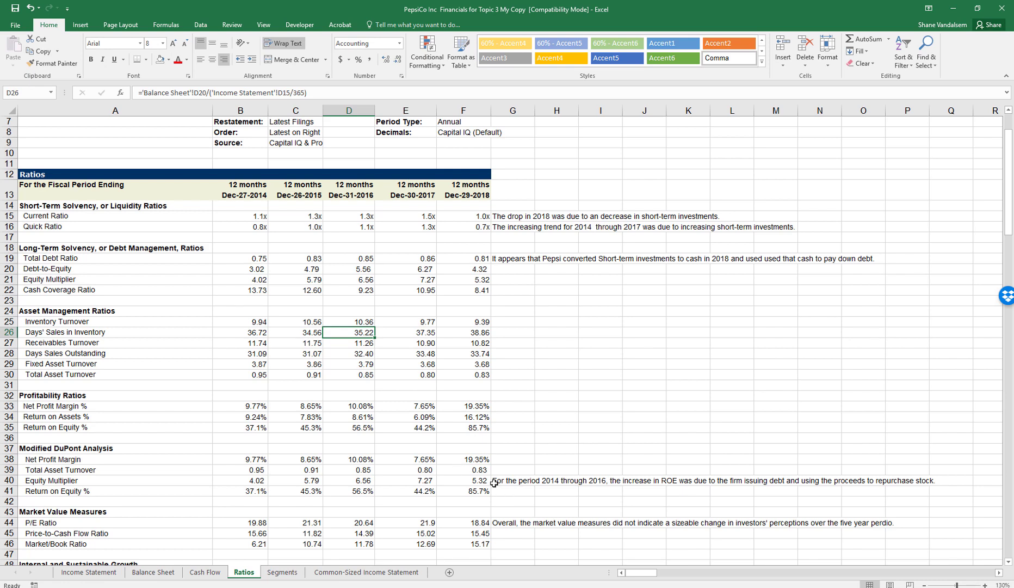
click(632, 312)
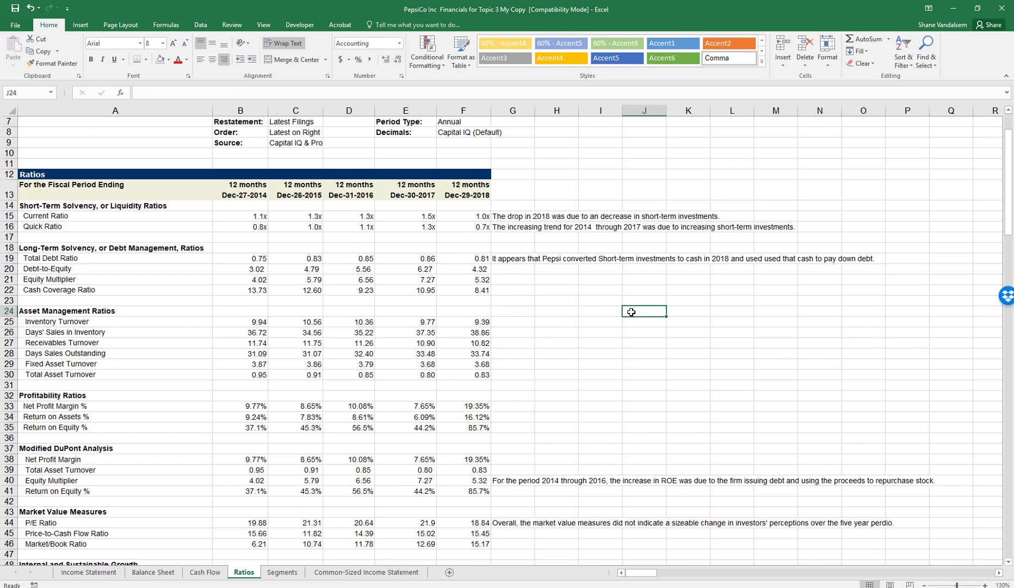